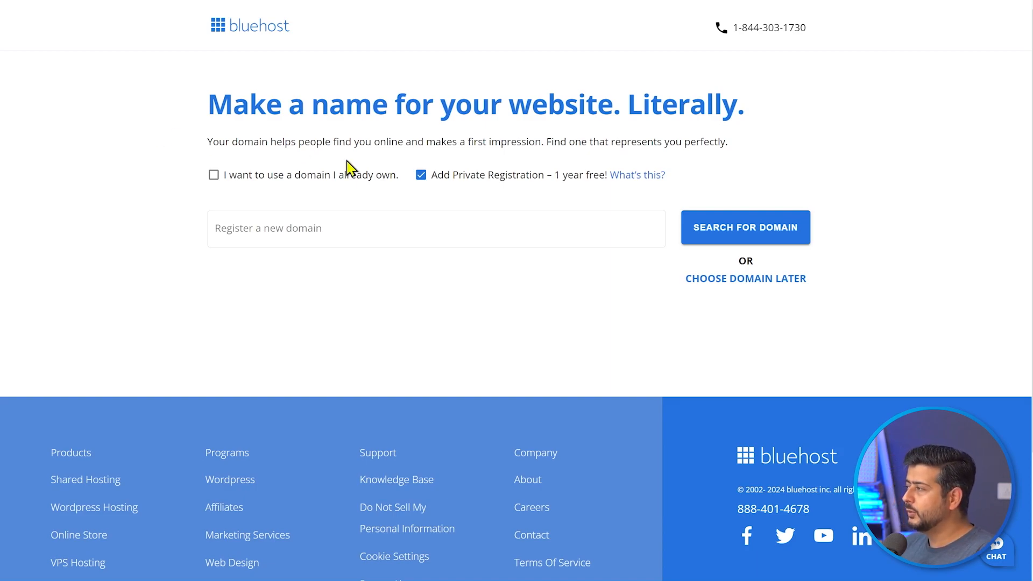
- Try the domain texasroofing.com, then clear it and continue without registering a domain
left_click(305, 228)
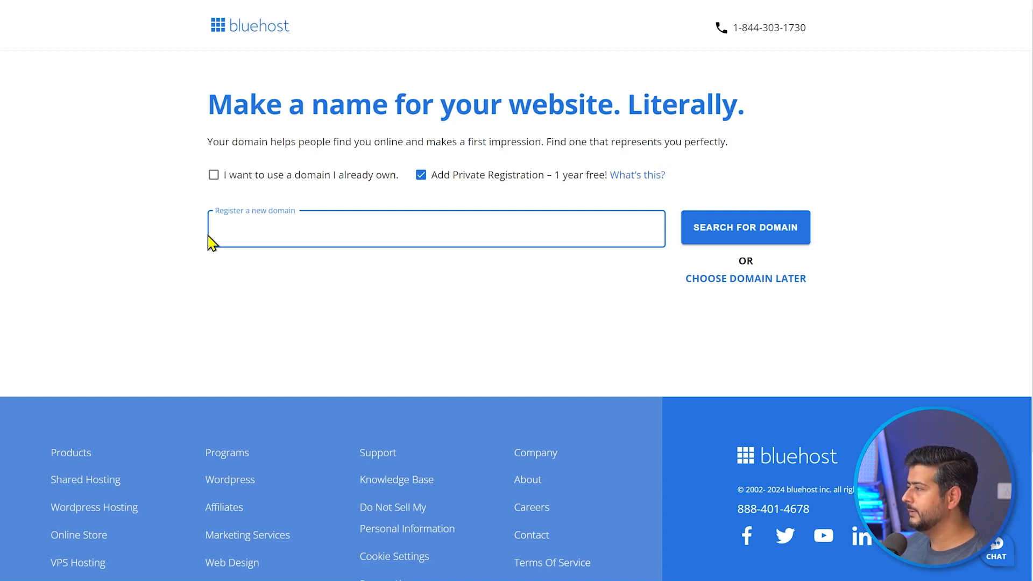
type("texas")
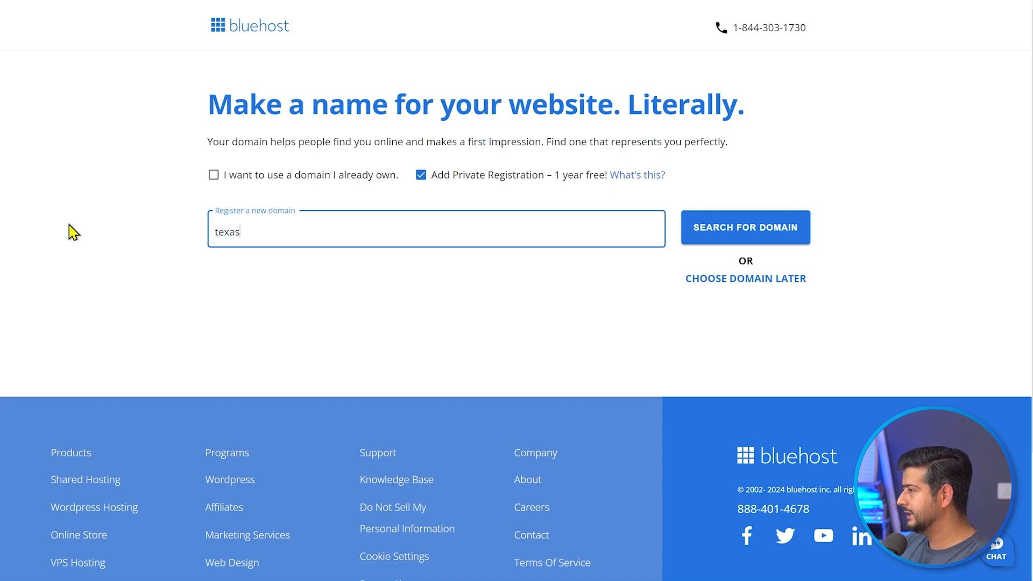
type("roofing.com")
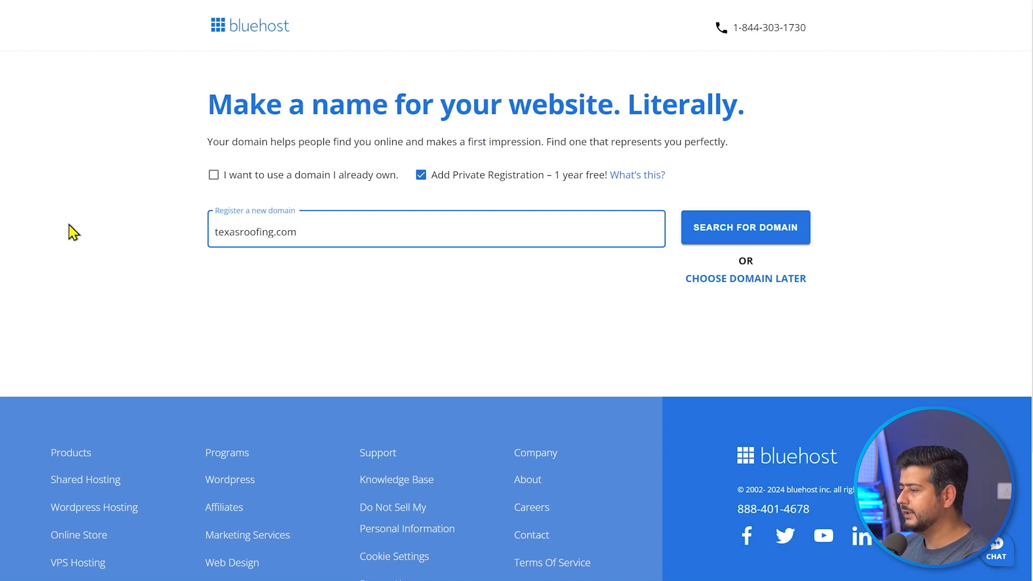
key("ctrl+a")
key("BackSpace")
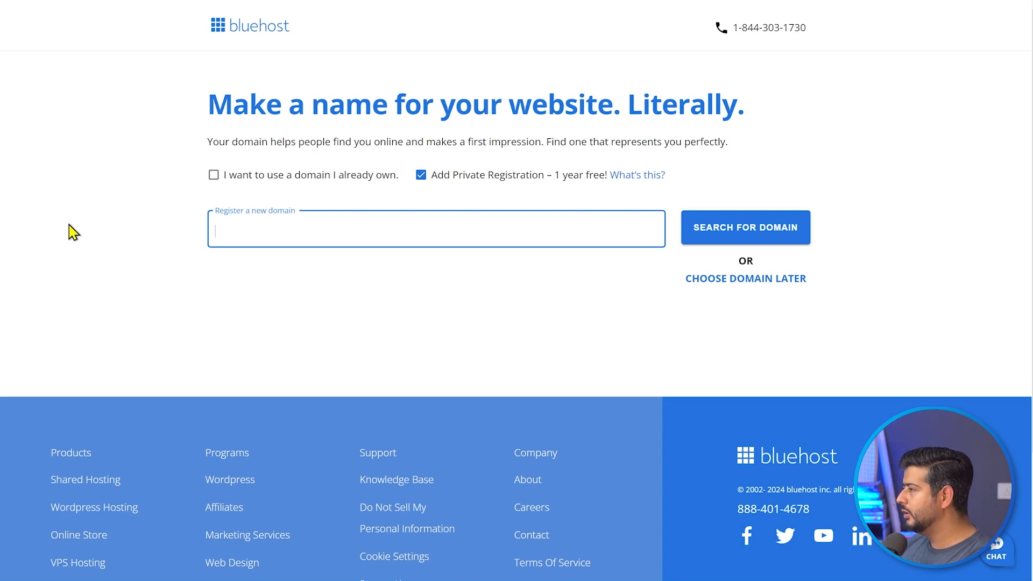
left_click(430, 291)
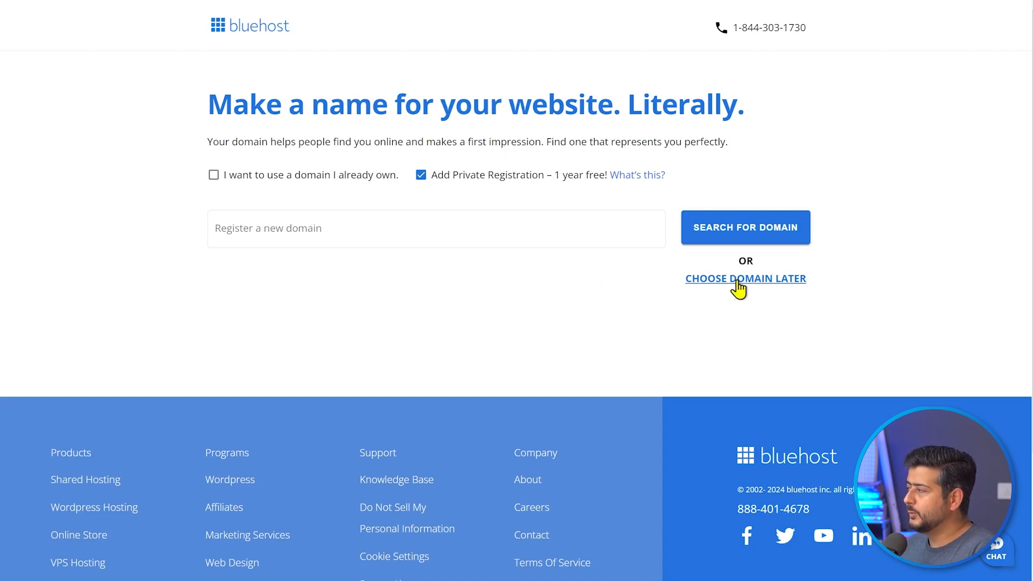
key("ctrl+Tab")
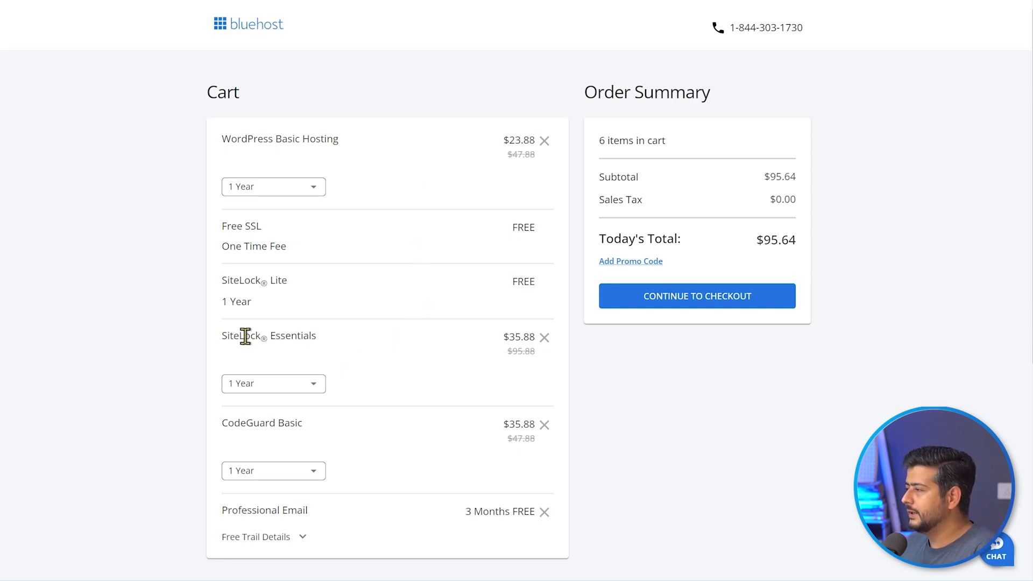
- Drop SiteLock Essentials and CodeGuard Basic from the cart and check out at $23.88
left_click(545, 338)
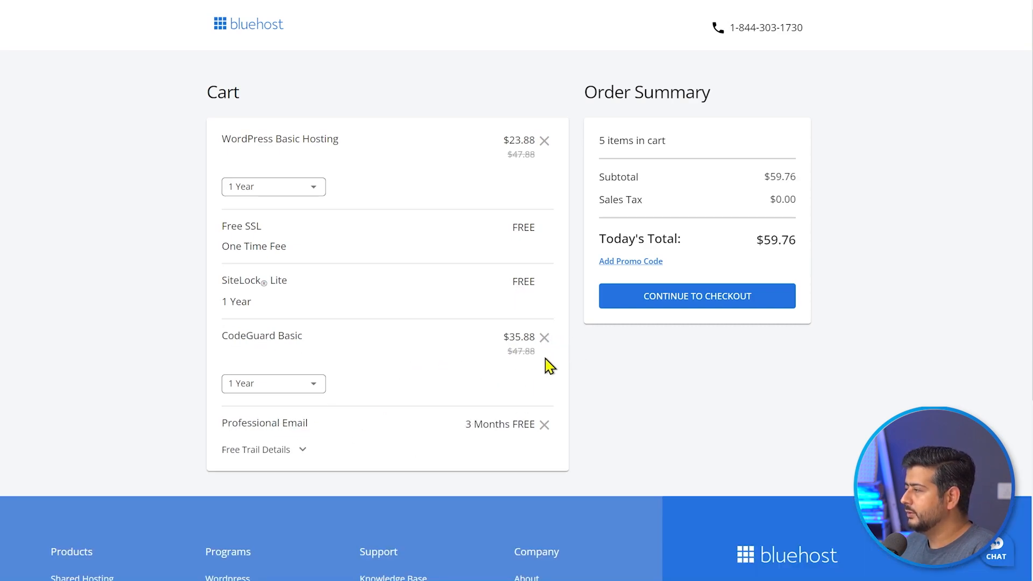
left_click(545, 337)
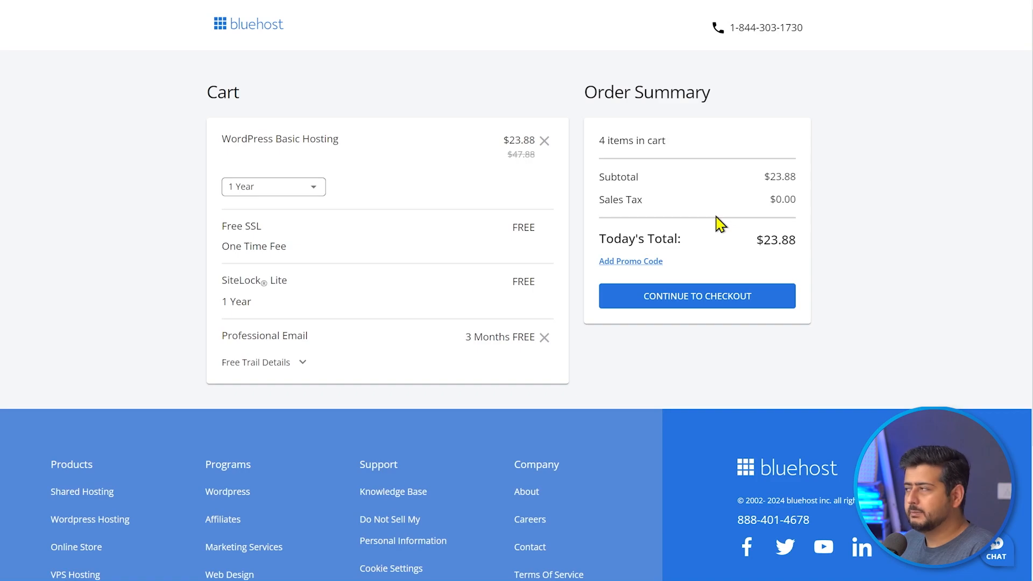
left_click(708, 300)
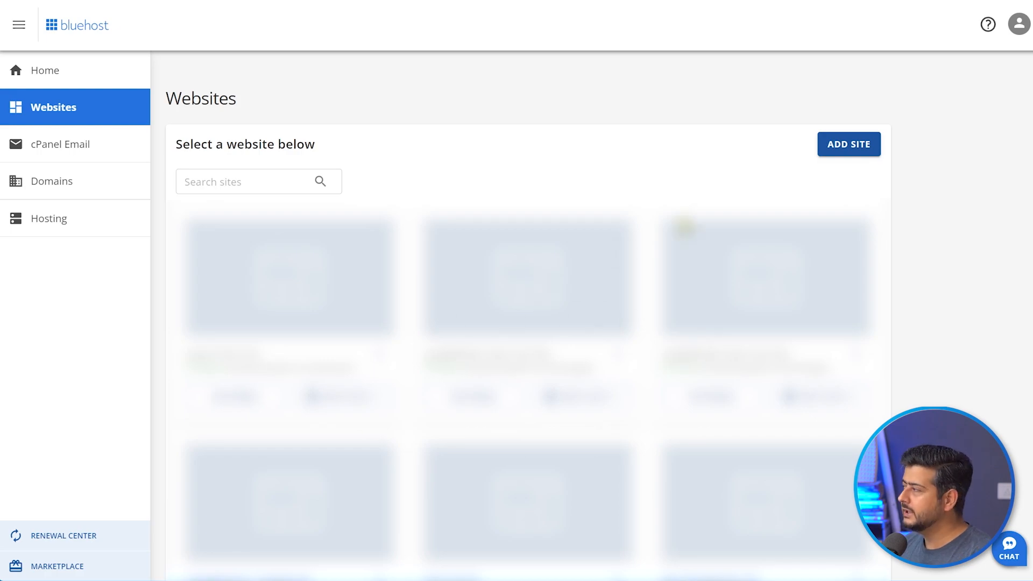
- Add a new WordPress site titled 'Patrick's Landscaping Services'
left_click(837, 151)
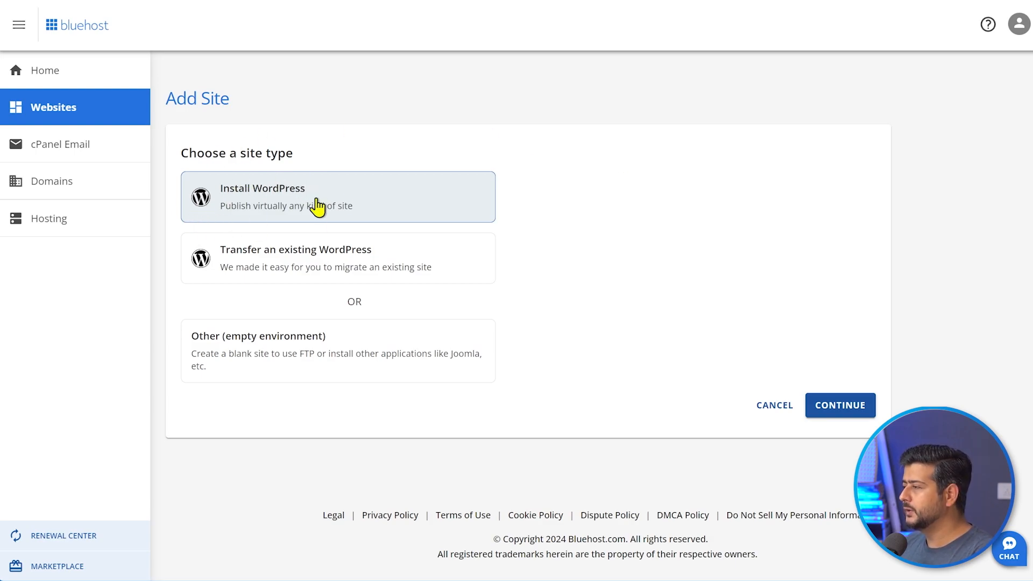
left_click(839, 409)
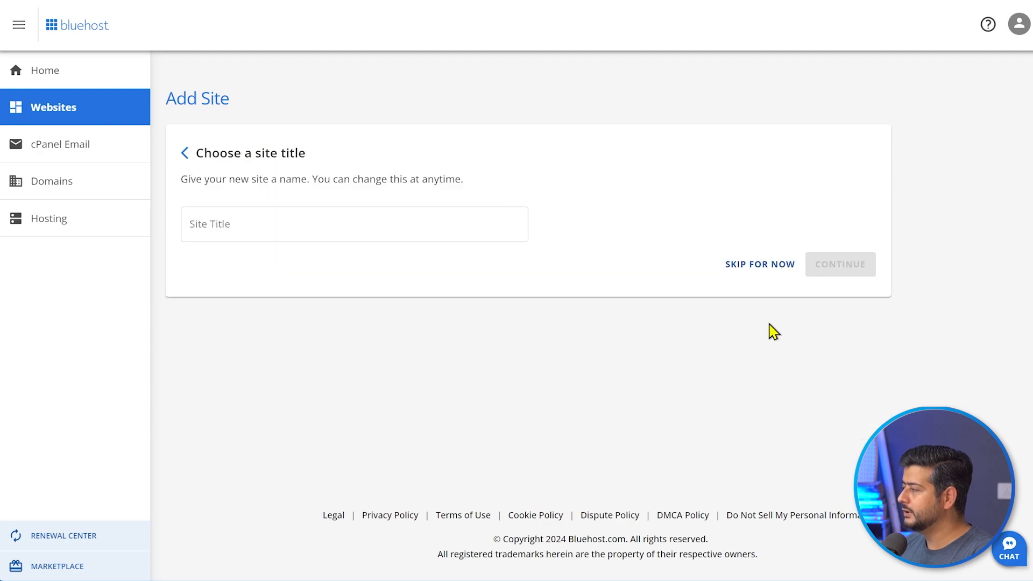
left_click(389, 225)
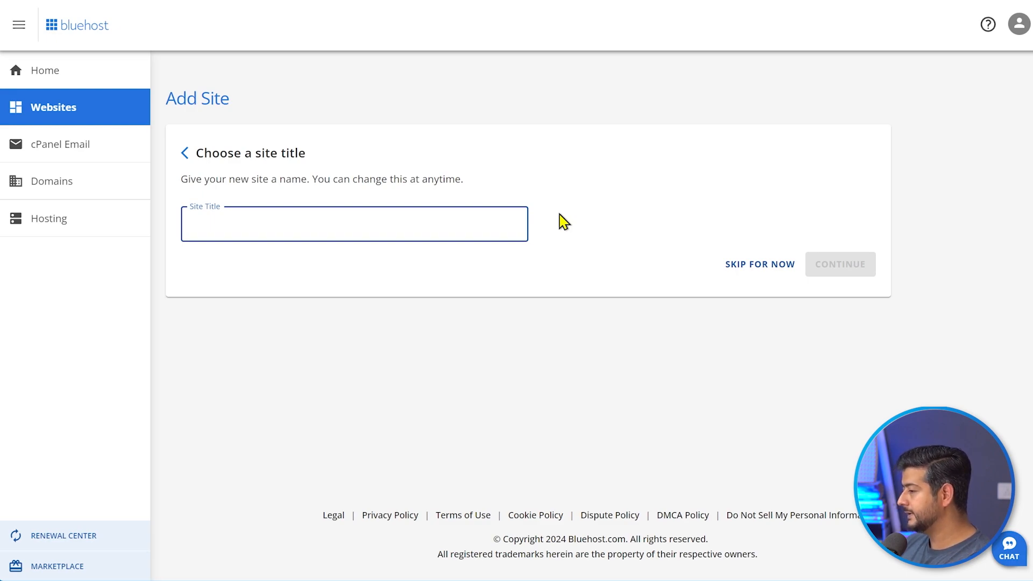
type("Patric")
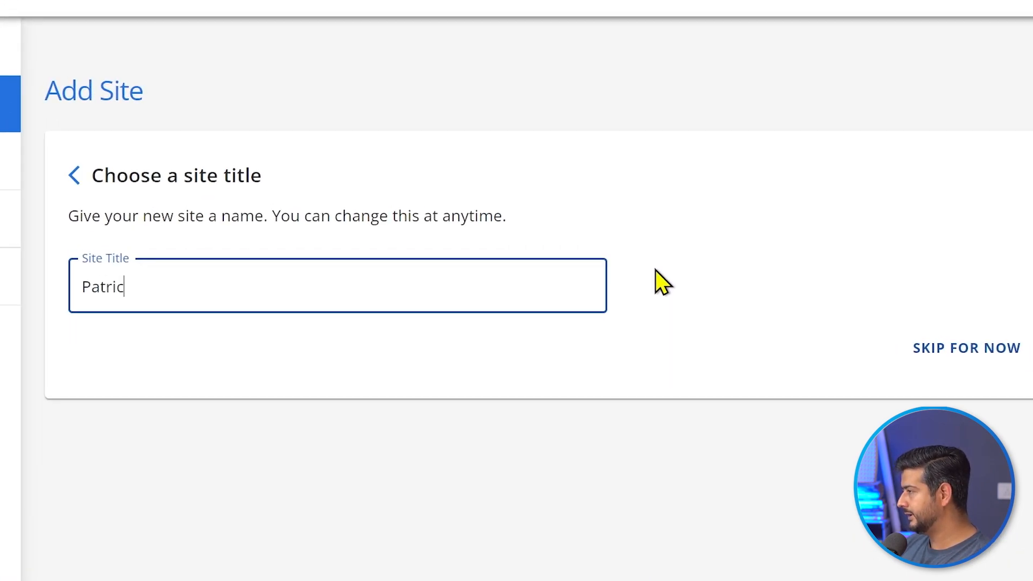
type("k's Lan")
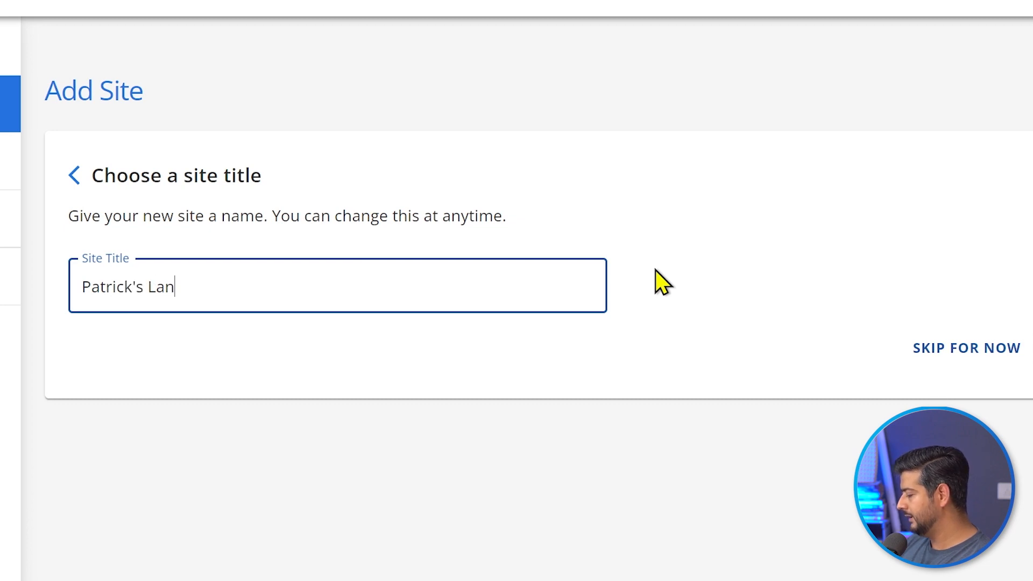
type("dscap")
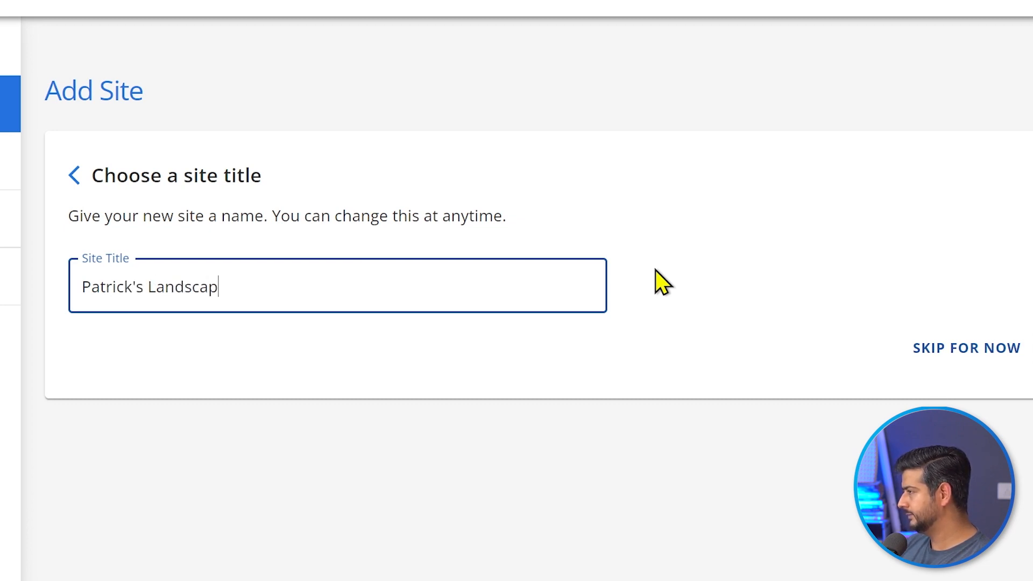
type("ing Service")
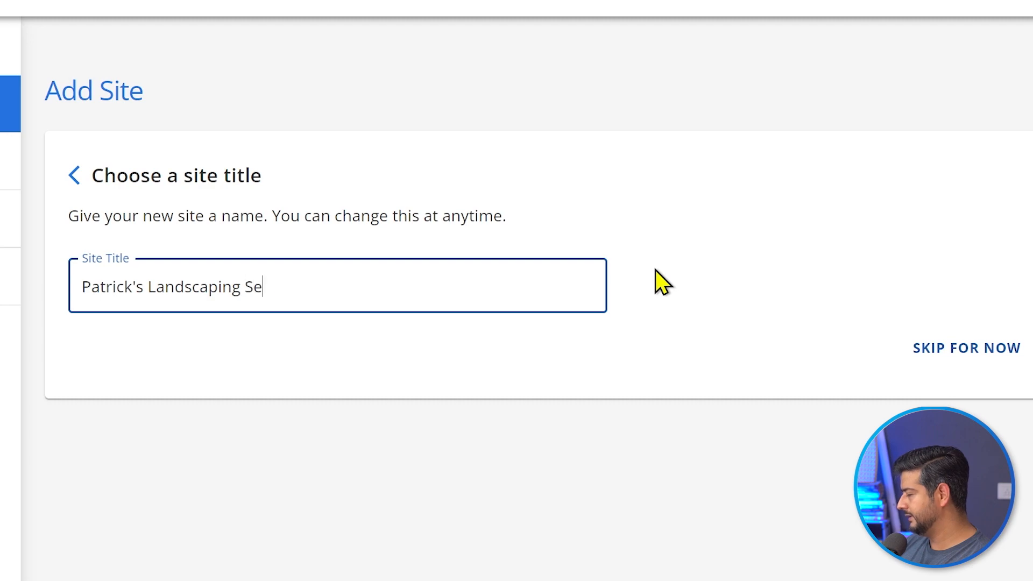
type("s")
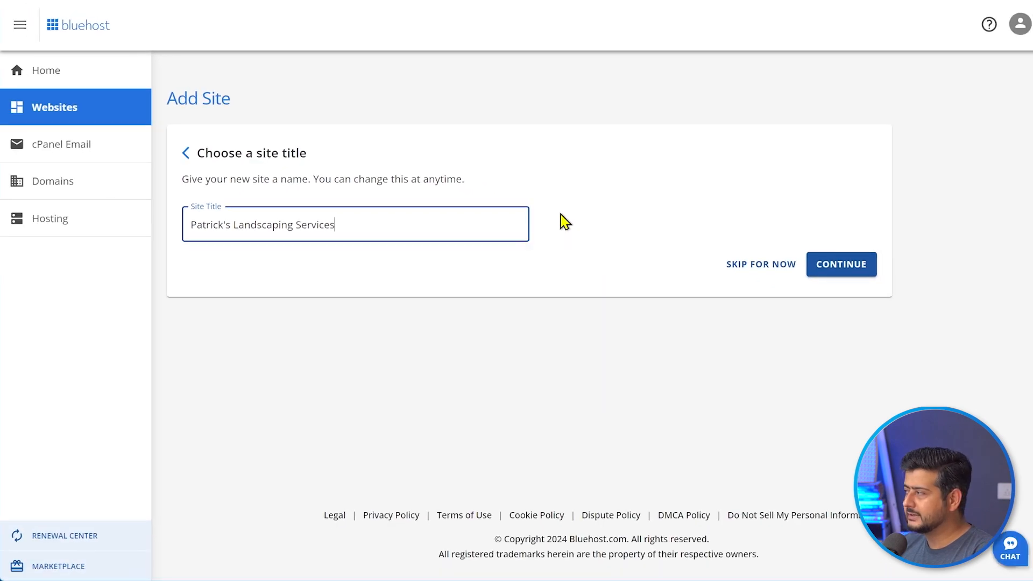
- Install WordPress for the landscaping site using a temporary domain
left_click(846, 263)
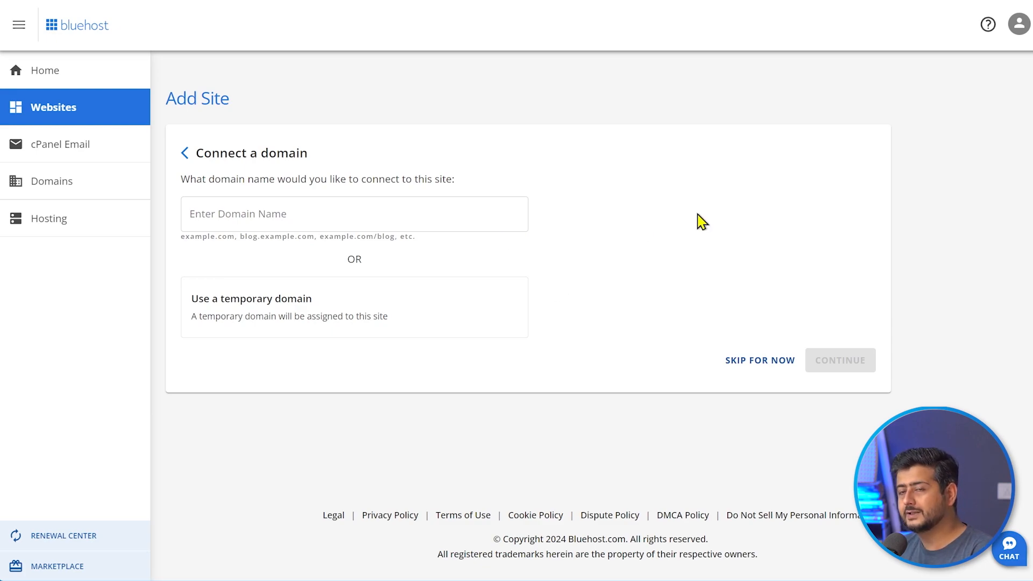
left_click(288, 214)
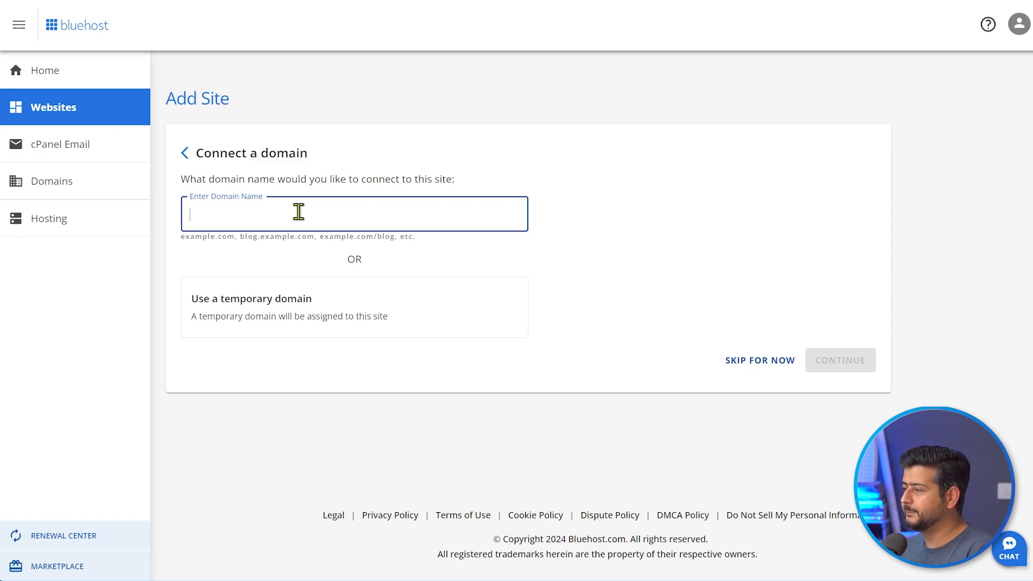
left_click(247, 321)
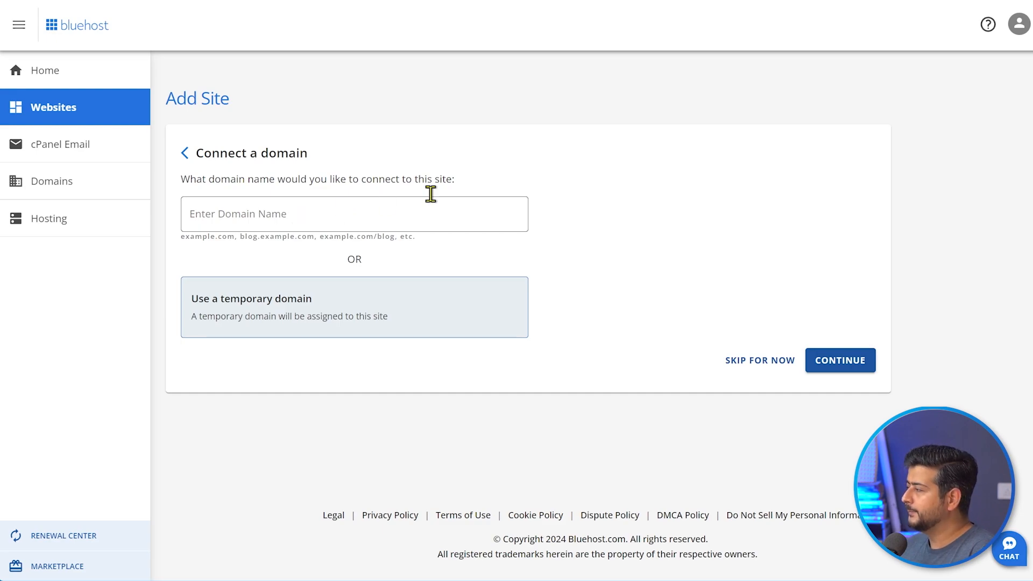
left_click(834, 373)
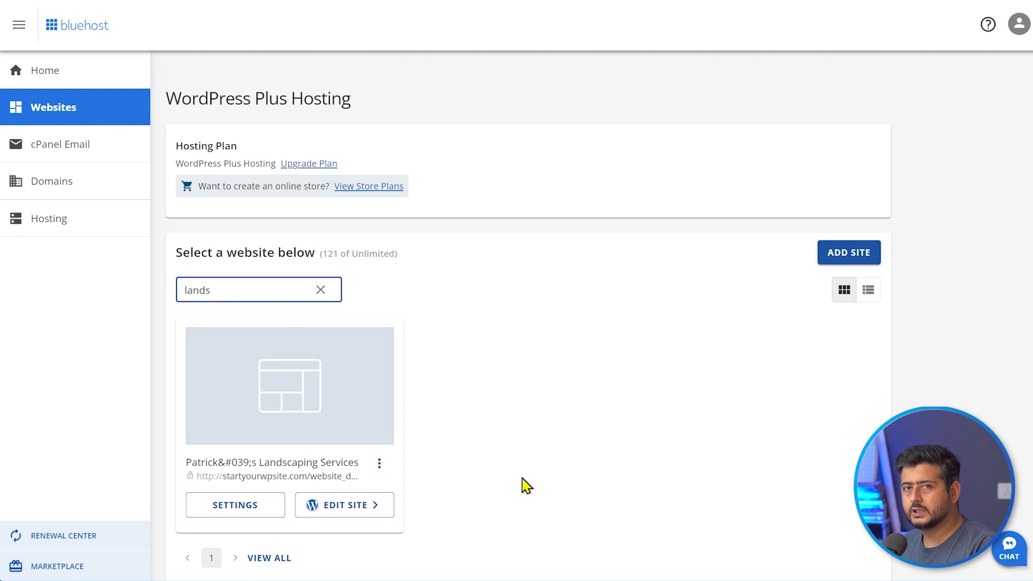
- Open the landscaping site's overview and its settings page
left_click(261, 466)
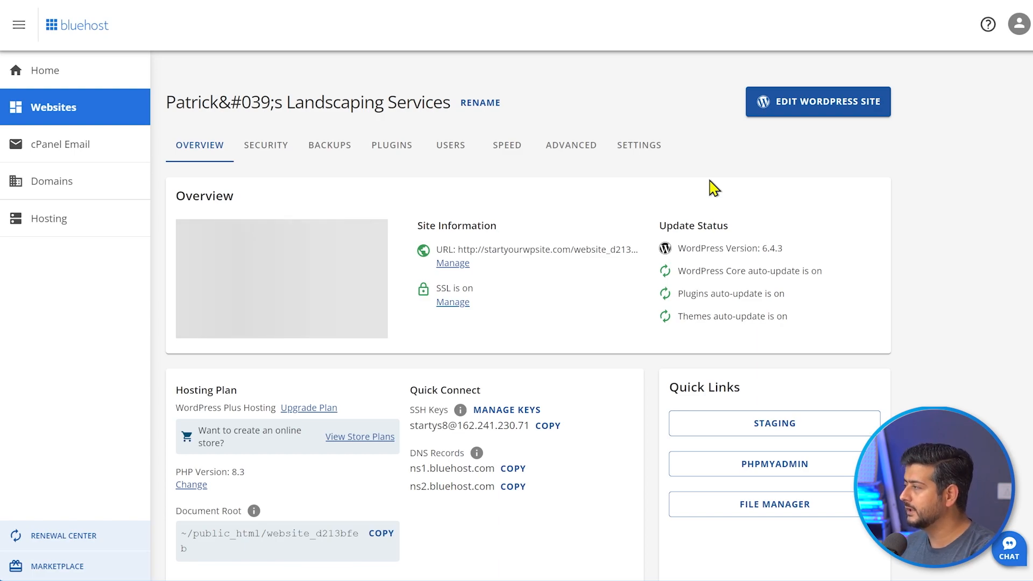
left_click(642, 156)
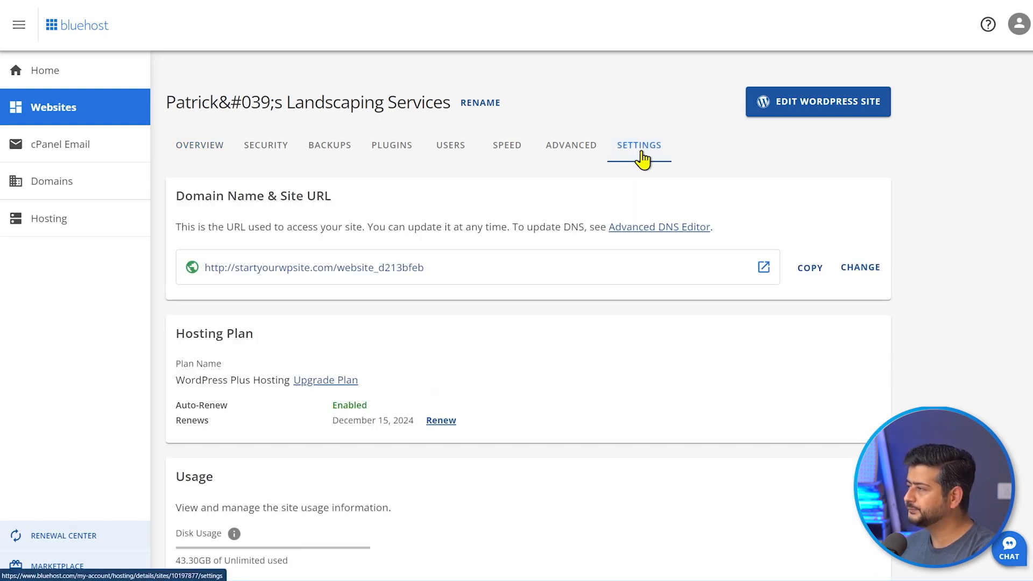
- Switch off the landscaping site's Coming Soon Page and bring up its Users list
scroll(676, 239, "down", 1)
scroll(676, 238, "down", 10)
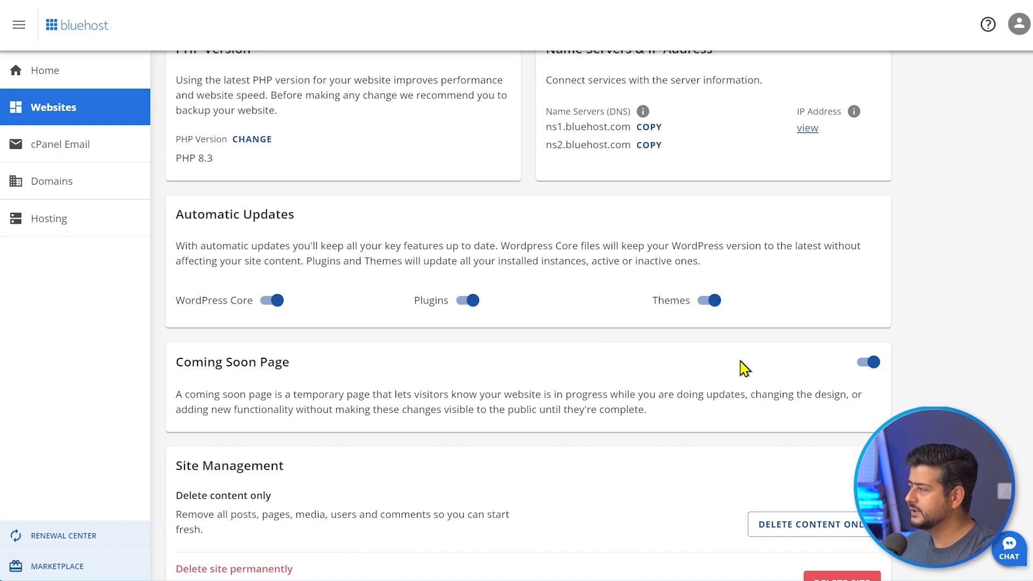
left_click(868, 362)
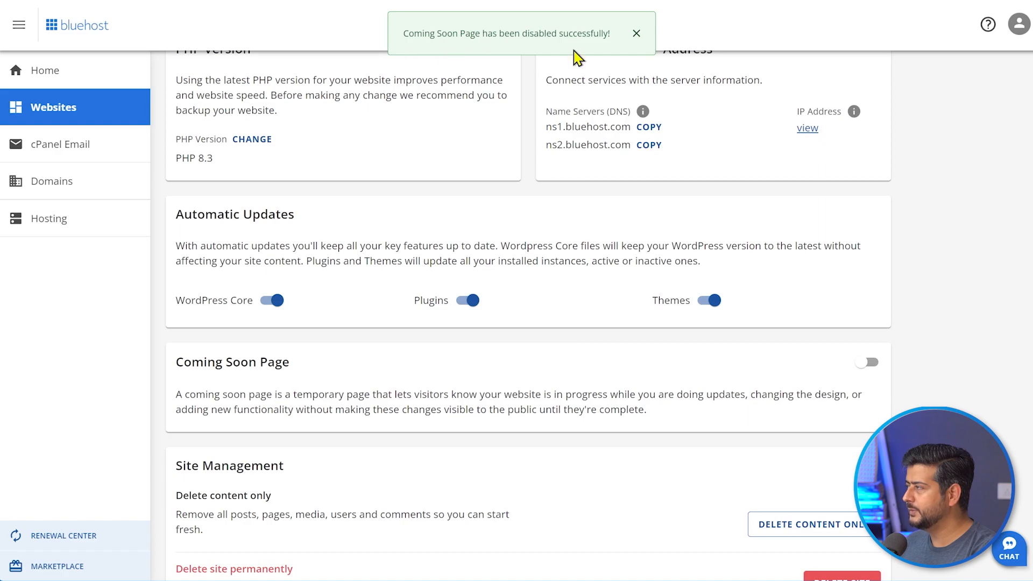
left_click(636, 36)
scroll(530, 392, "up", 3)
scroll(530, 391, "up", 7)
left_click(457, 148)
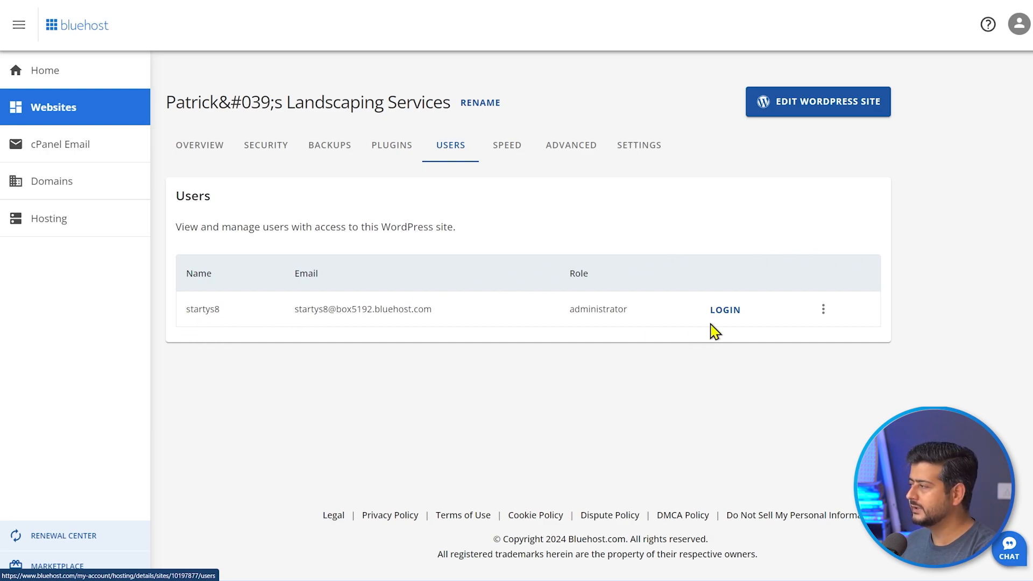
- Log into WordPress as the administrator and dismiss the OptinMonster notice
left_click(729, 314)
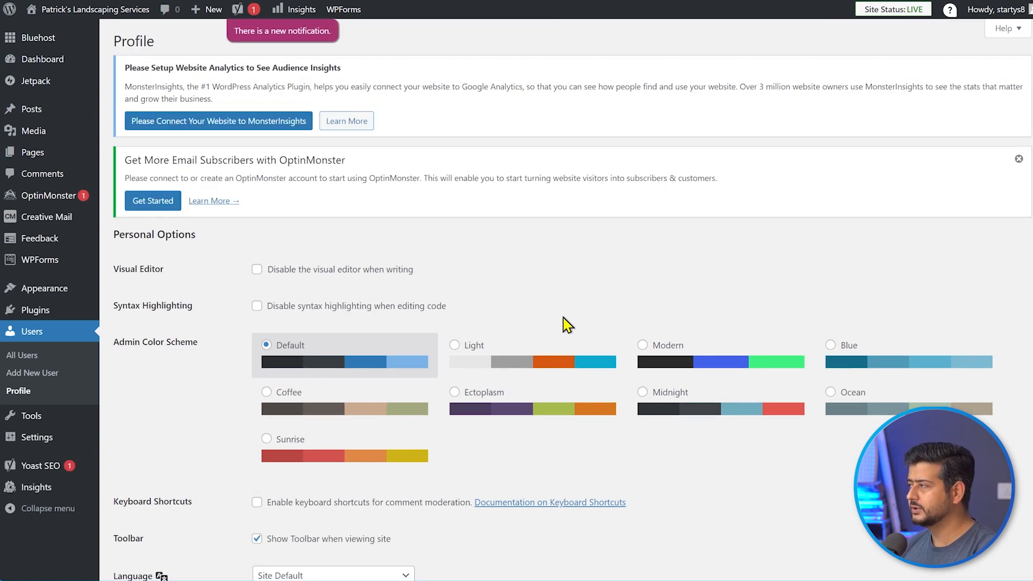
left_click(1018, 159)
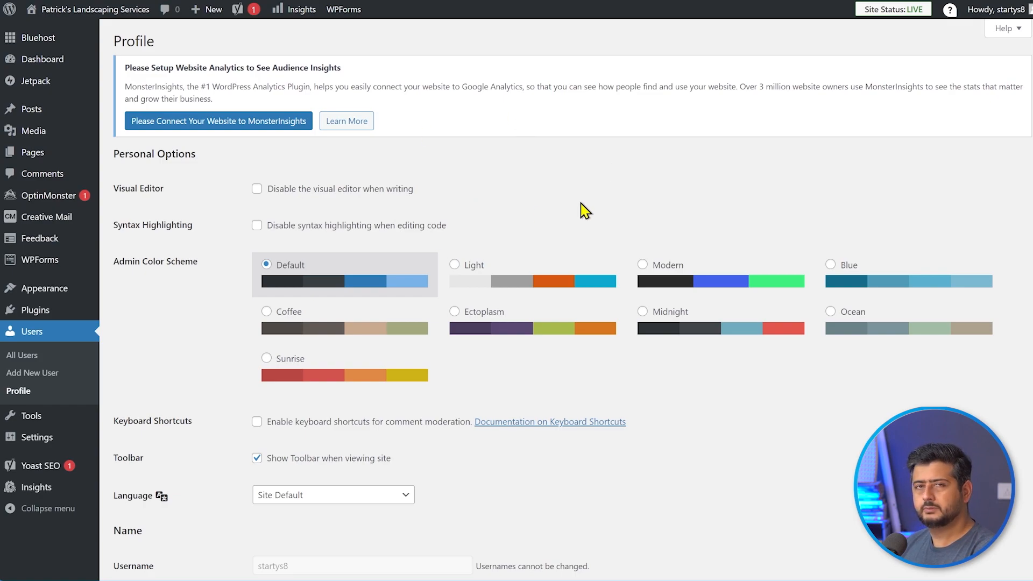
- Replace the profile's Email field with the new Gmail address
scroll(585, 210, "down", 10)
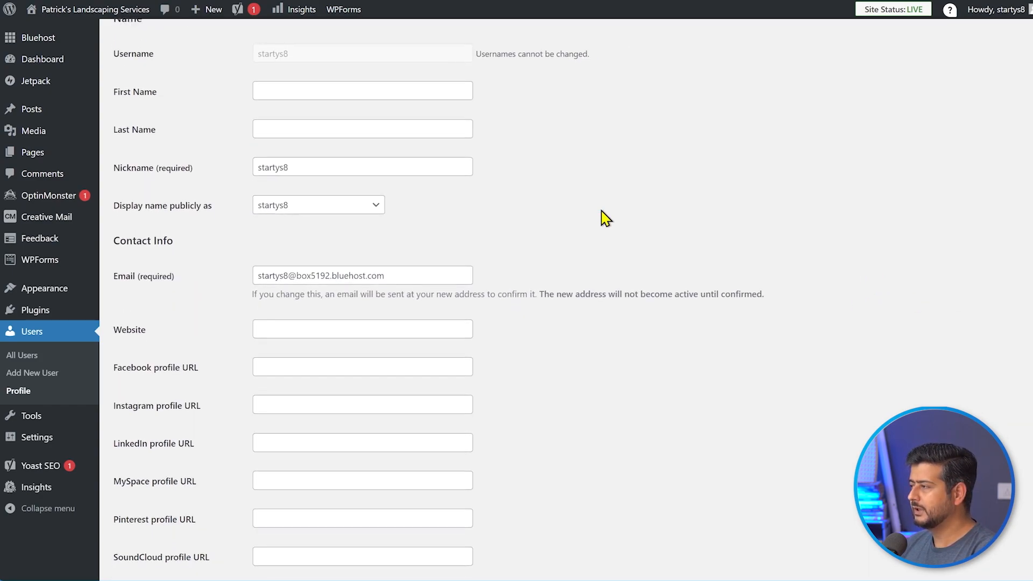
scroll(606, 218, "down", 1)
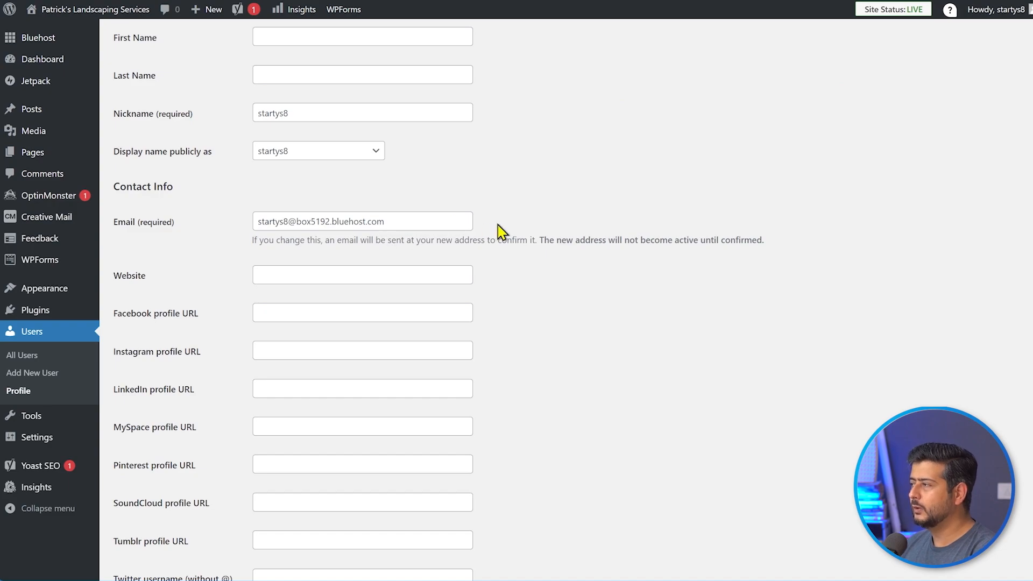
left_click(414, 223)
left_click_drag(367, 221, 245, 223)
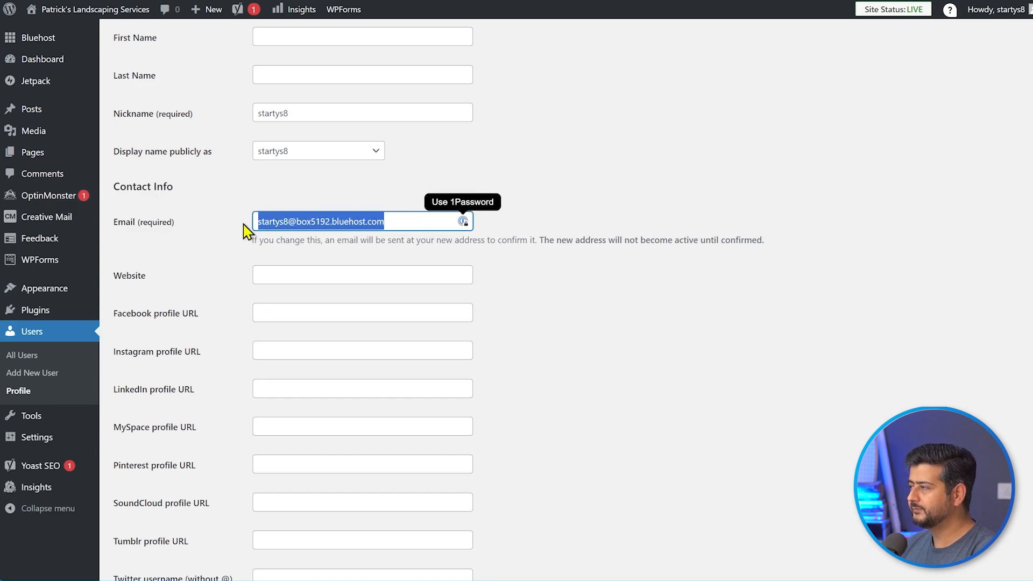
key("BackSpace")
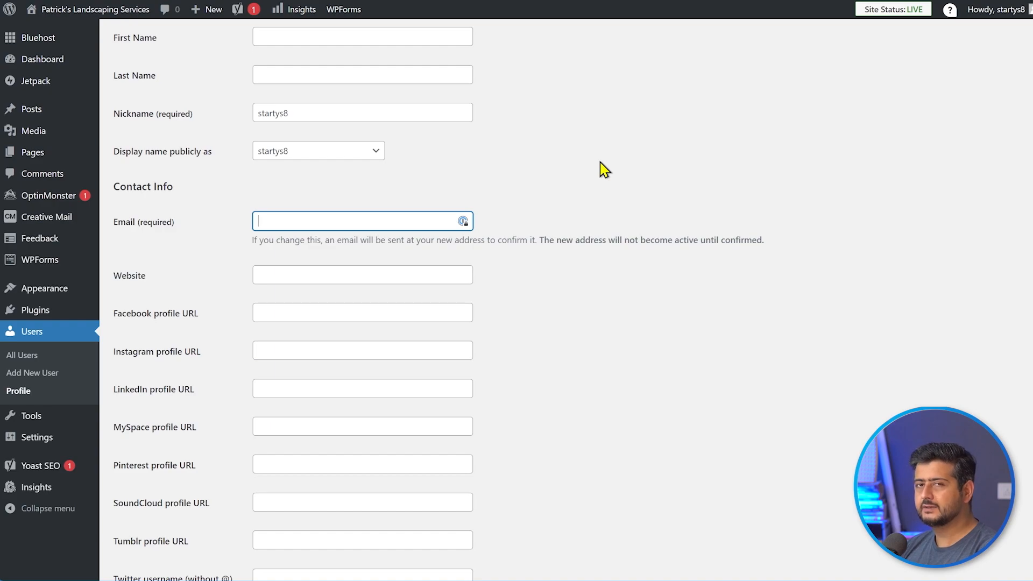
left_click(602, 178)
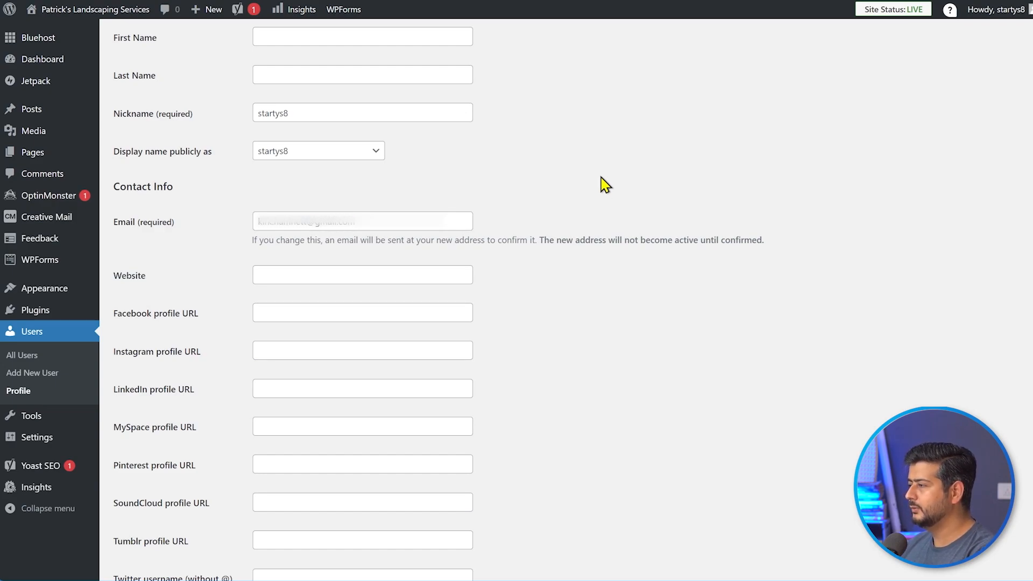
scroll(603, 183, "down", 10)
scroll(601, 196, "down", 3)
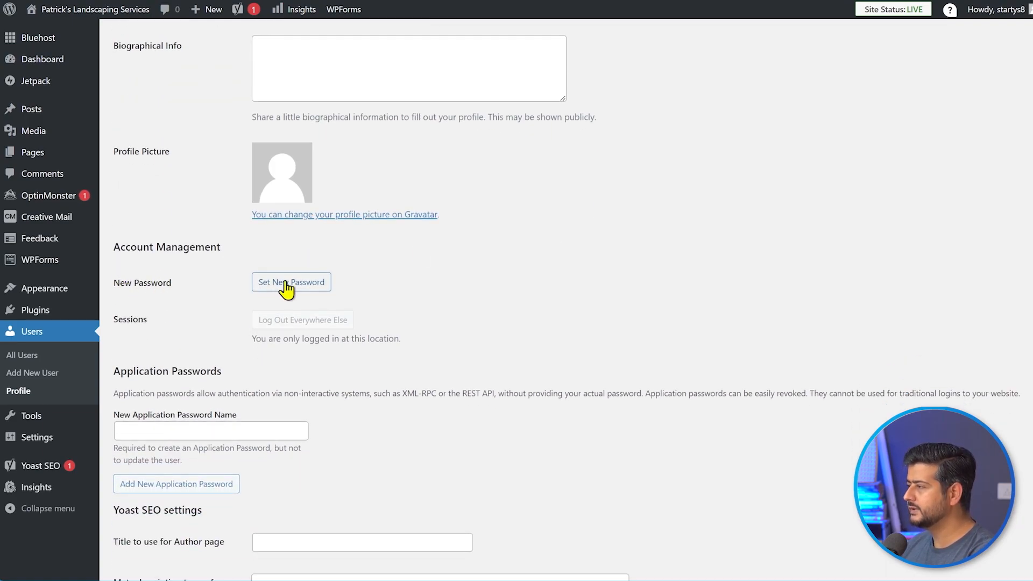
- Generate a new strong account password and copy it into Notepad++
left_click(306, 286)
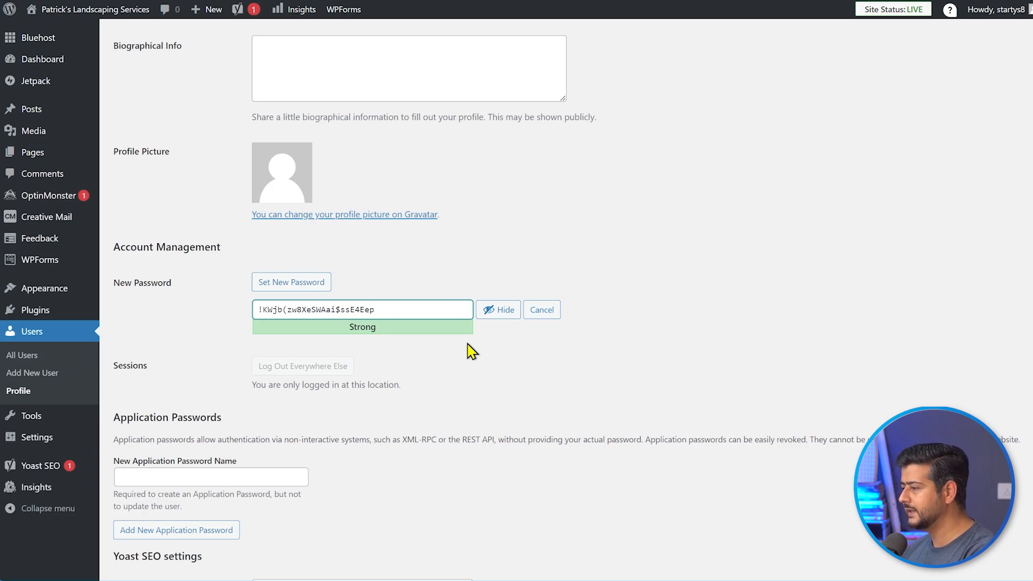
left_click_drag(409, 309, 248, 310)
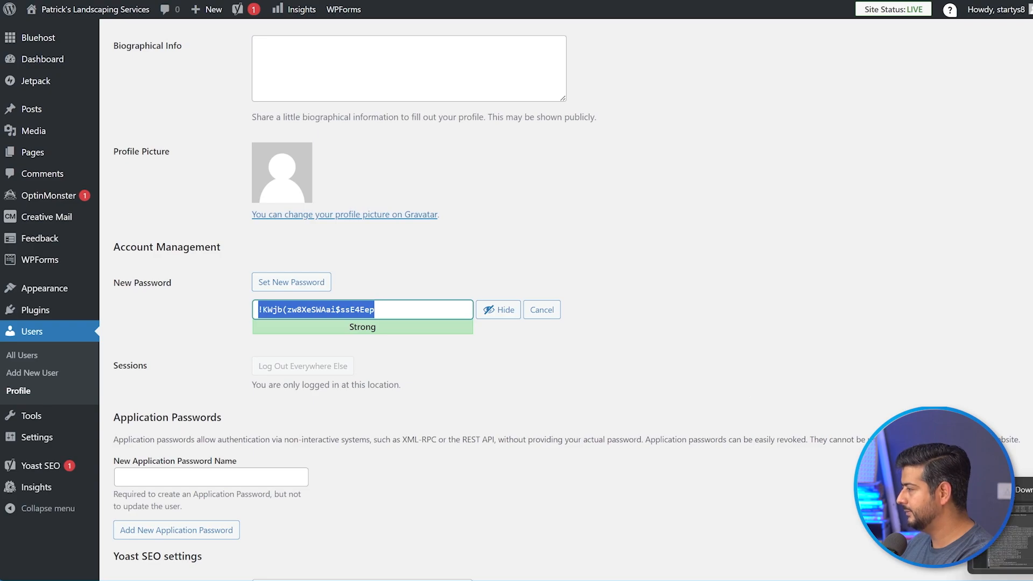
left_click(723, 579)
left_click_drag(936, 1, 1032, 3)
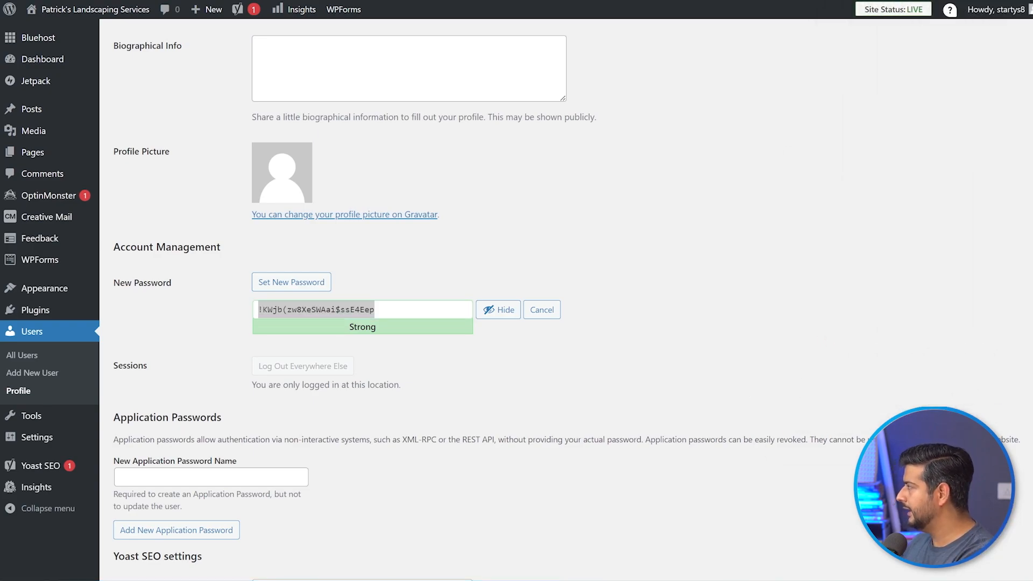
left_click(774, 303)
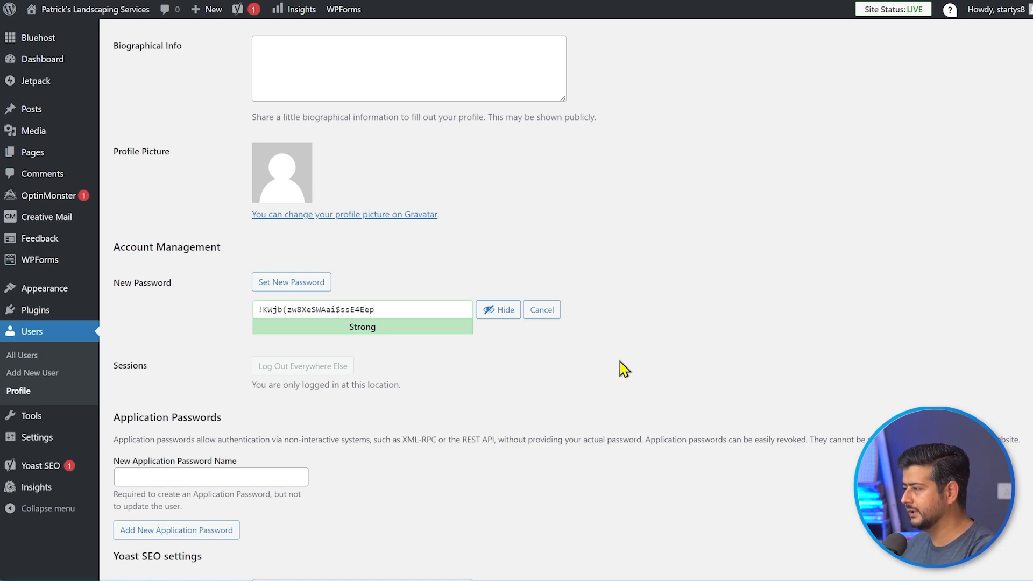
scroll(680, 355, "up", 8)
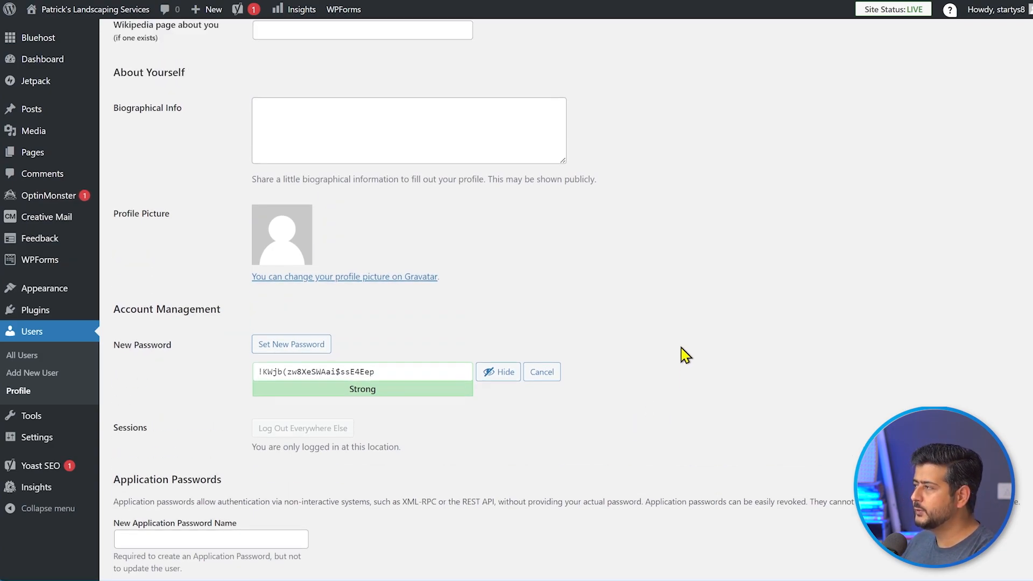
scroll(646, 347, "up", 5)
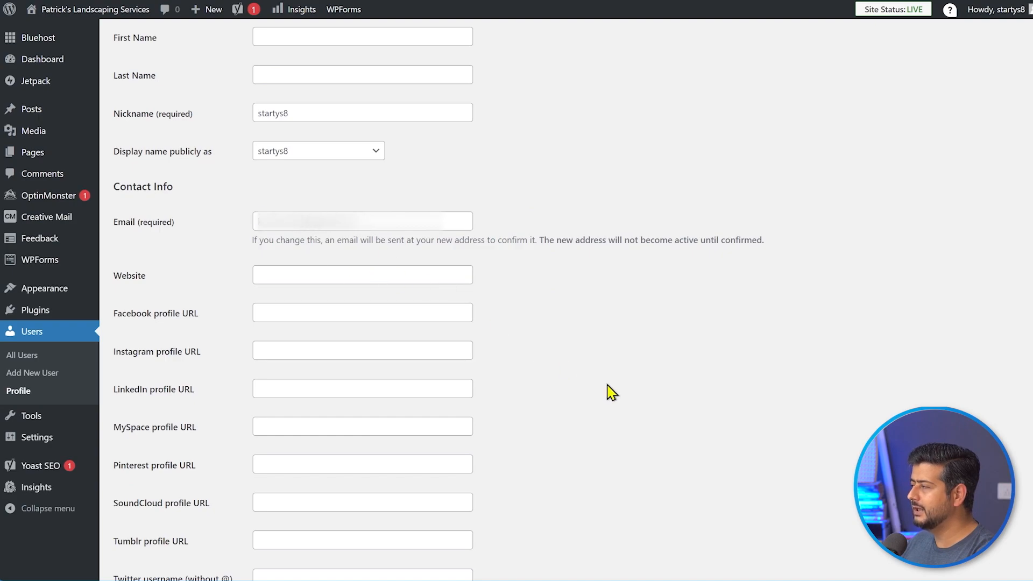
scroll(614, 393, "down", 6)
scroll(614, 394, "down", 8)
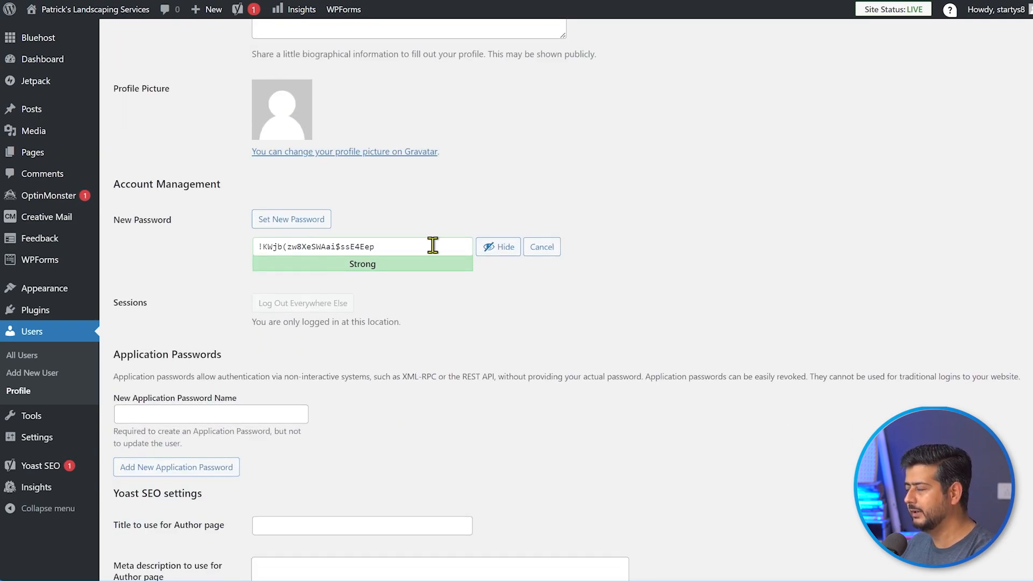
scroll(655, 393, "down", 5)
- Save the profile and show the Email Change Request message in Gmail
left_click(139, 517)
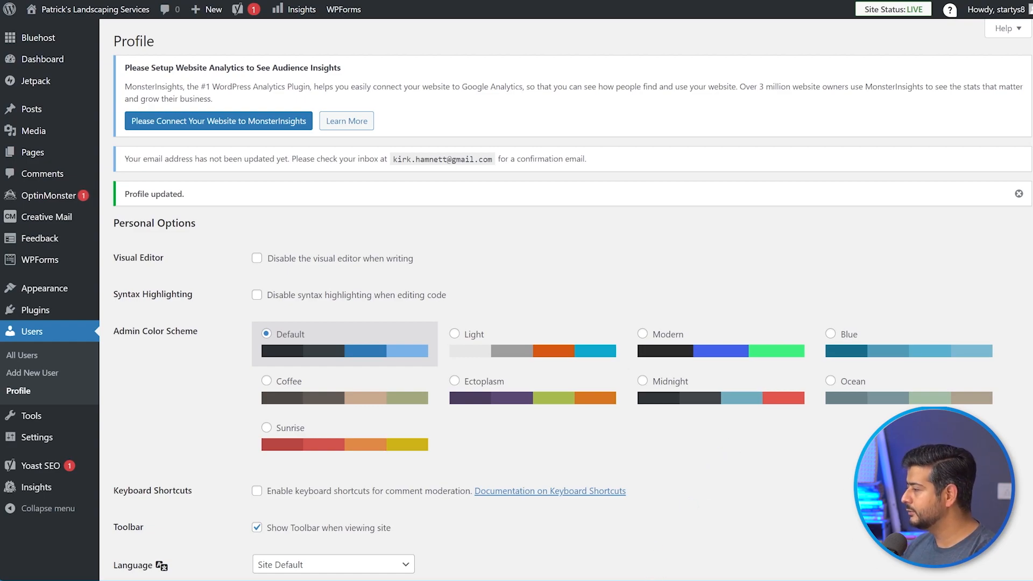
mouse_move(638, 580)
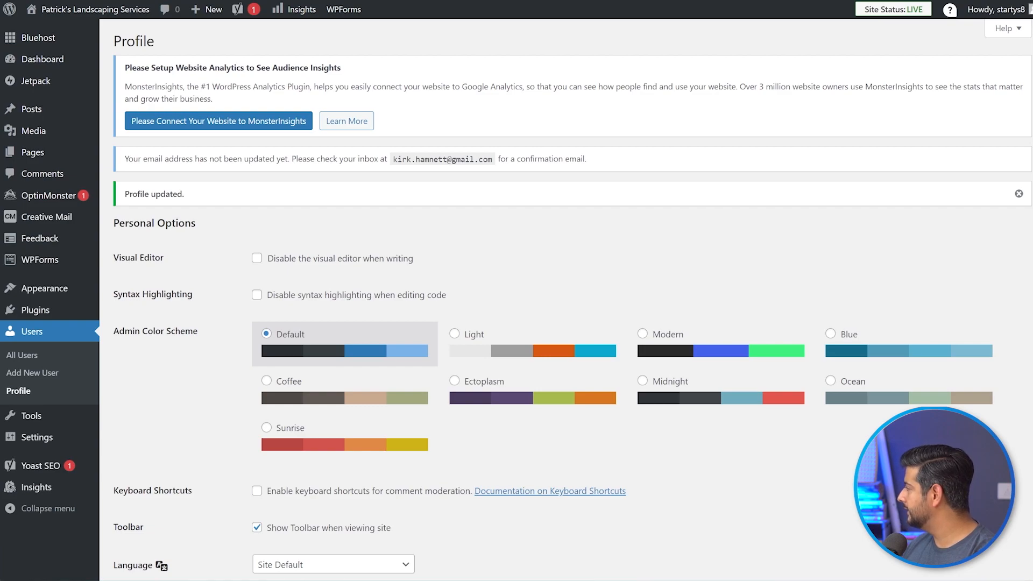
left_click_drag(1032, 126, 851, 44)
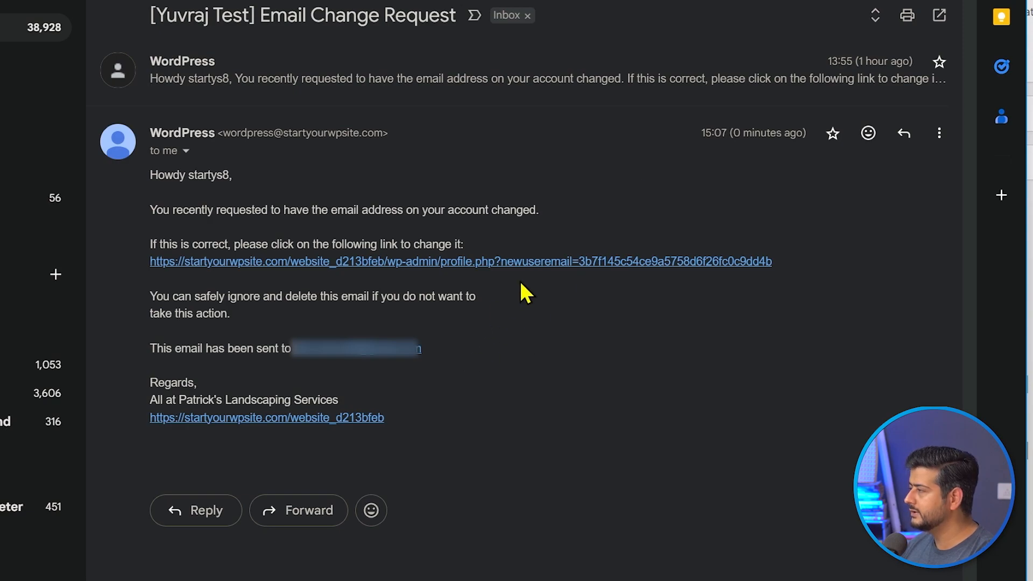
- Open the e-mail change confirmation link in another Chrome profile
right_click(538, 271)
left_click(592, 356)
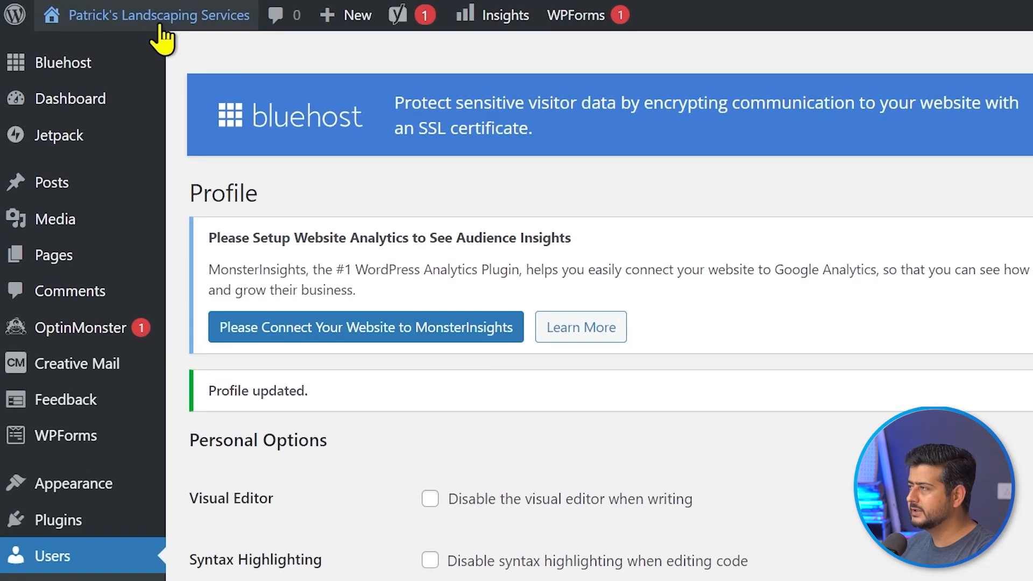
- Open the live site's front page in a new tab and scroll through the demo content
mouse_move(85, 12)
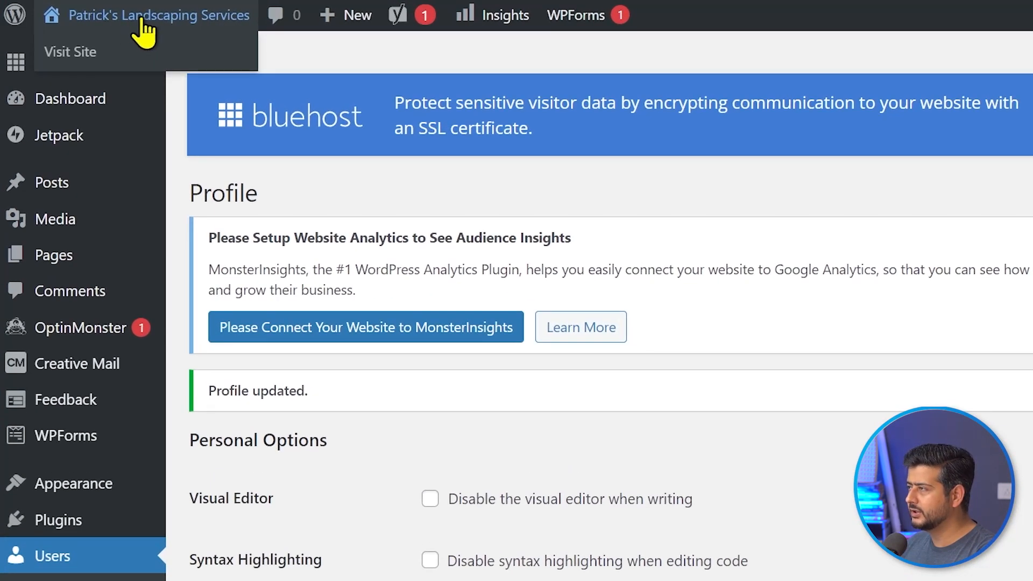
right_click(84, 52)
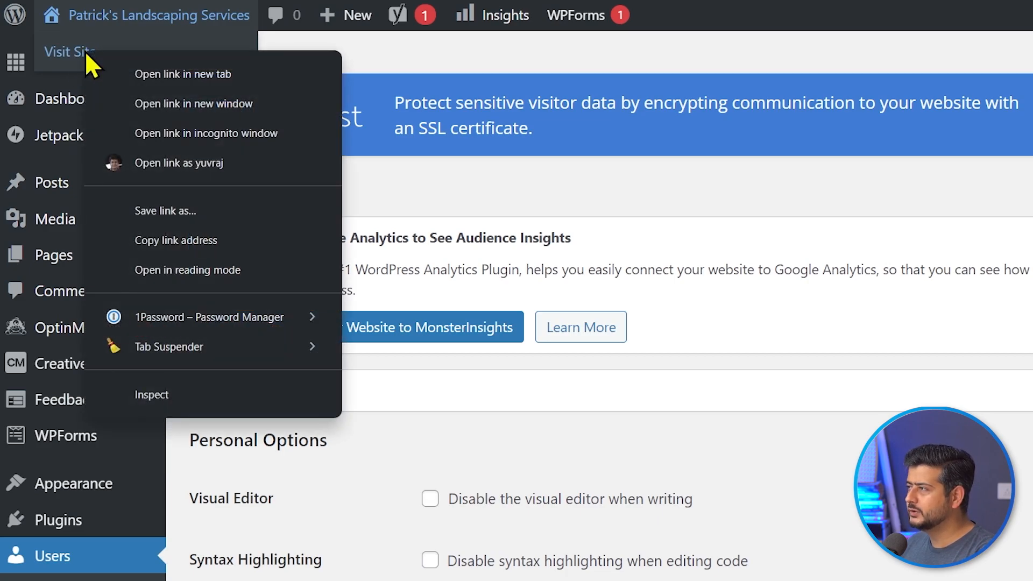
left_click(177, 75)
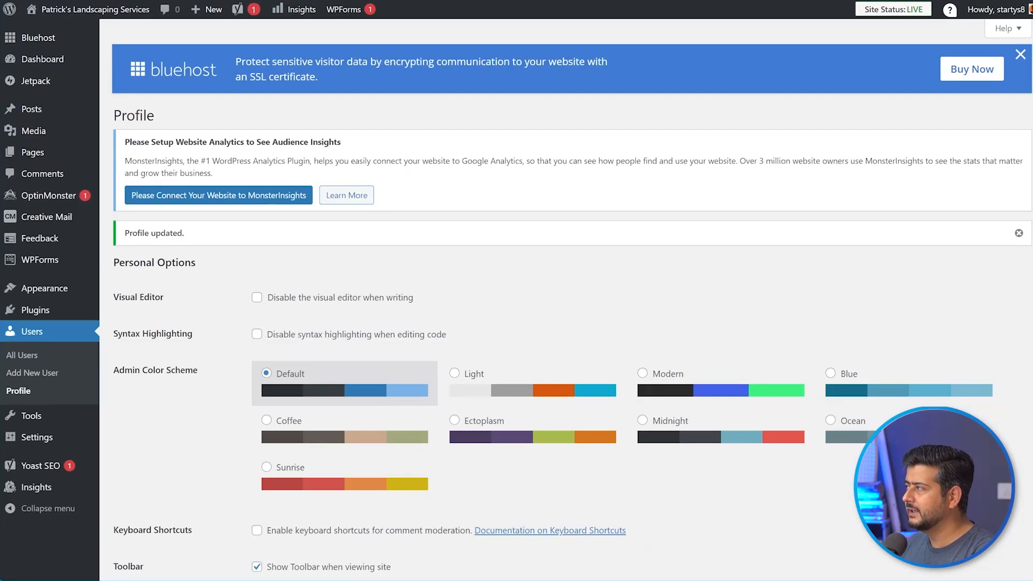
key("ctrl+Tab")
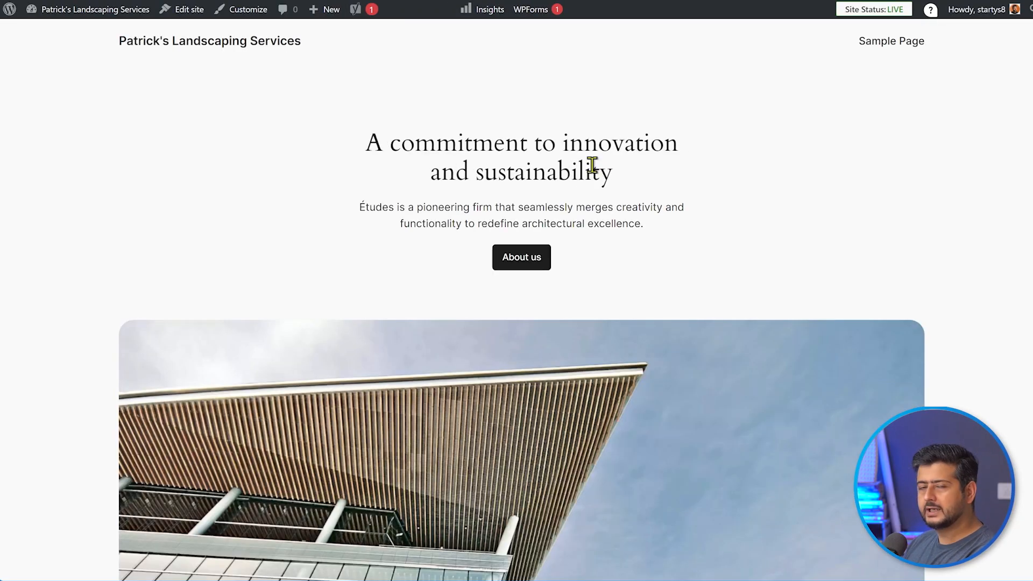
scroll(594, 178, "down", 4)
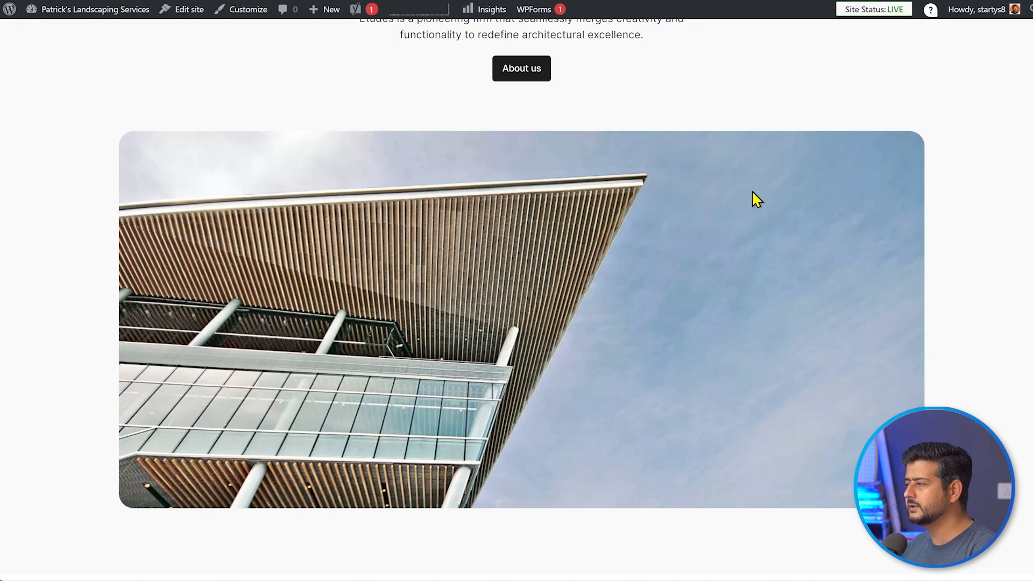
scroll(757, 199, "down", 10)
scroll(761, 223, "down", 20)
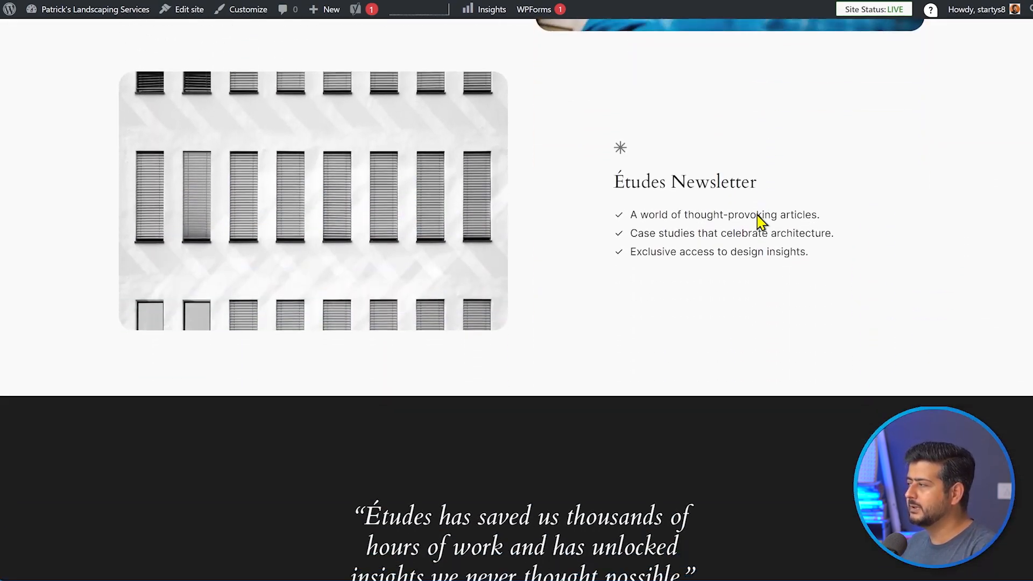
scroll(771, 343, "up", 20)
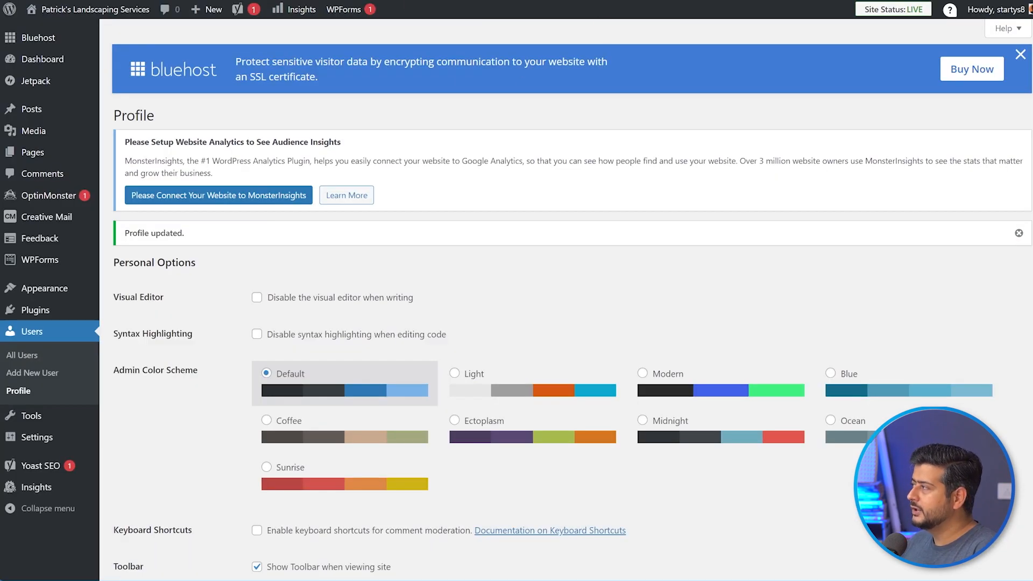
key("ctrl+t")
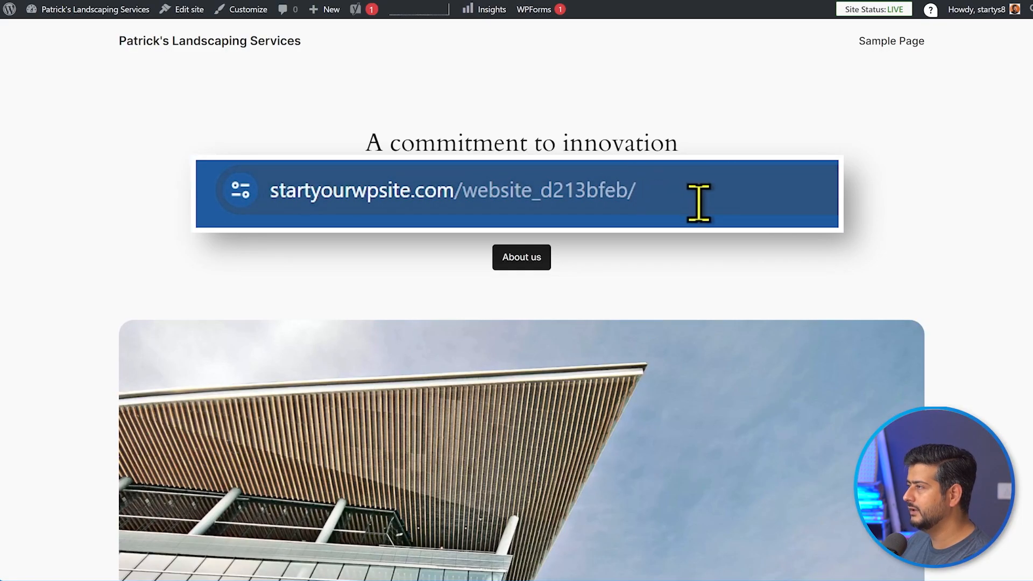
left_click_drag(699, 200, 261, 203)
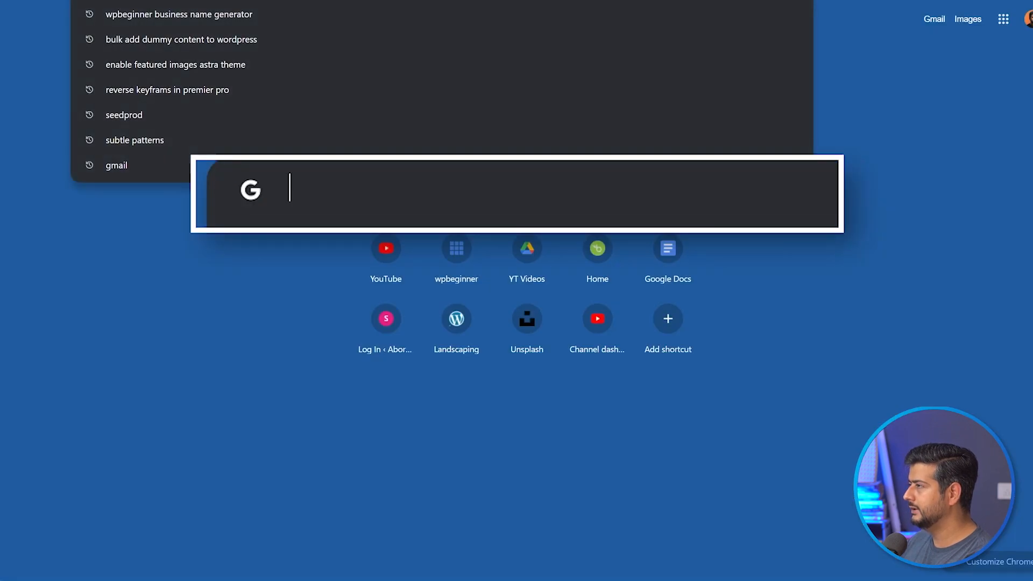
type("https://startyourwpsite.com/website_d213bfeb/")
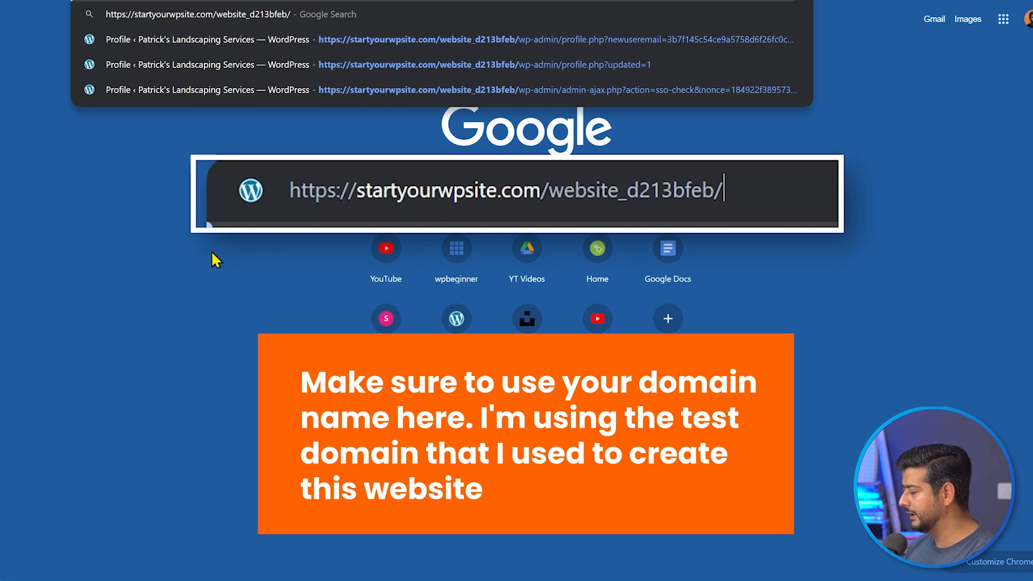
type("wp")
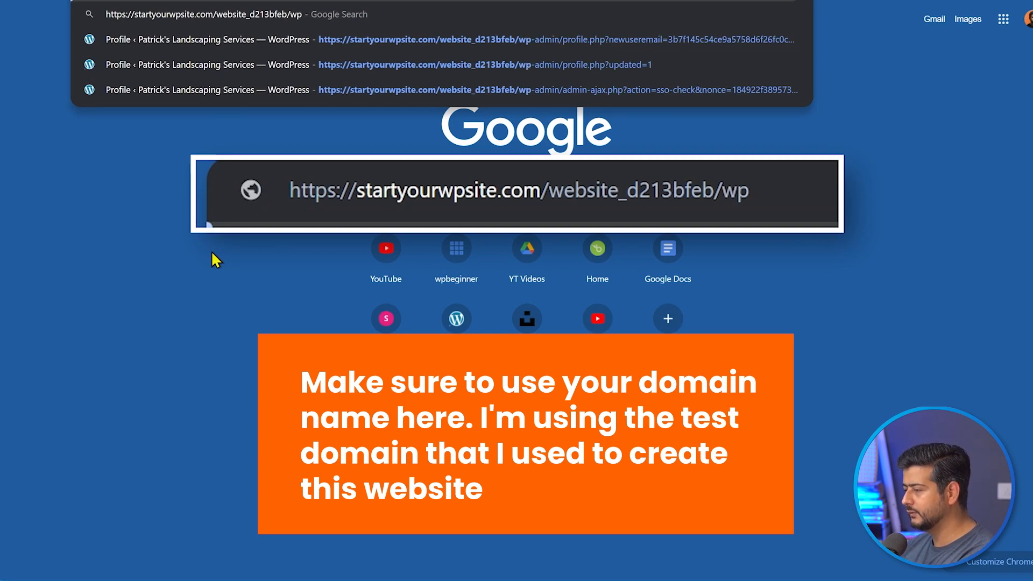
type("-a")
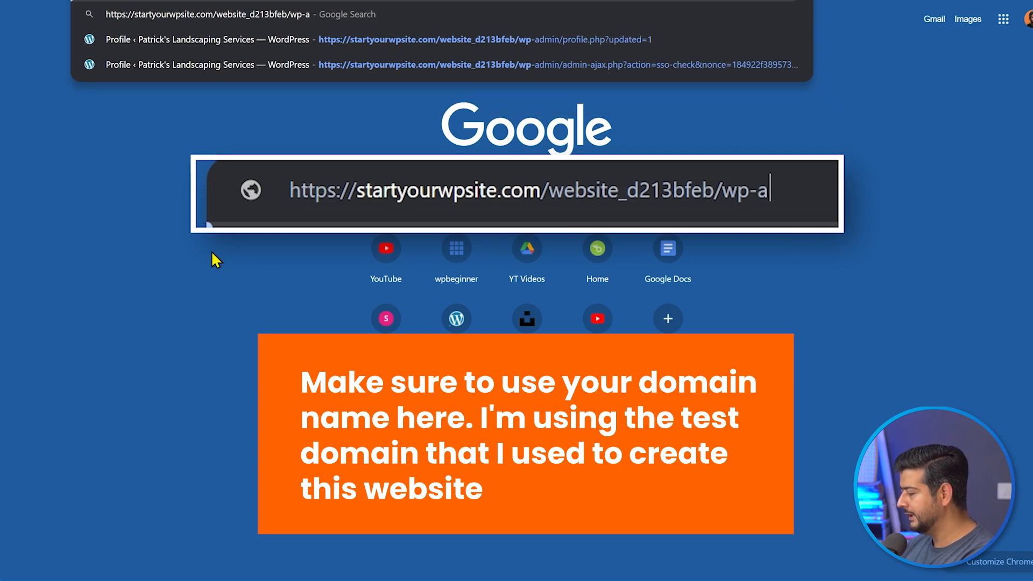
type("dmin")
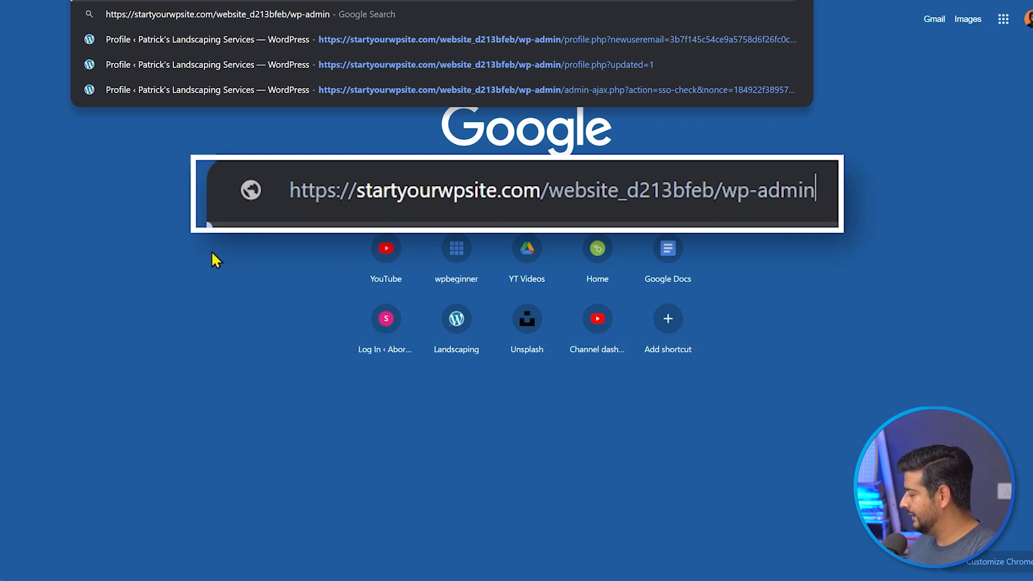
key("Return")
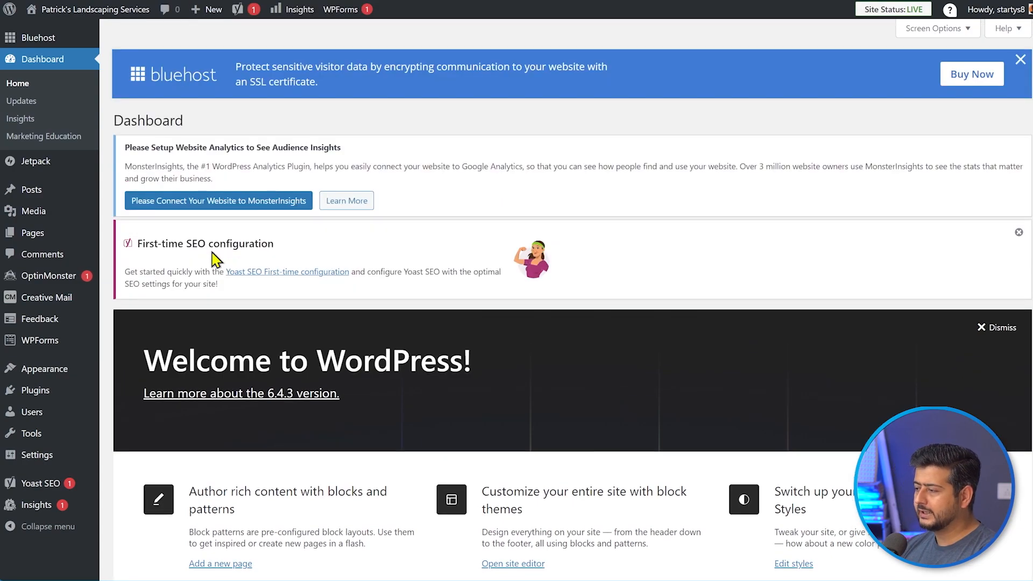
- Close the Bluehost SSL promo banner and dismiss the Welcome to WordPress panel
left_click(1021, 60)
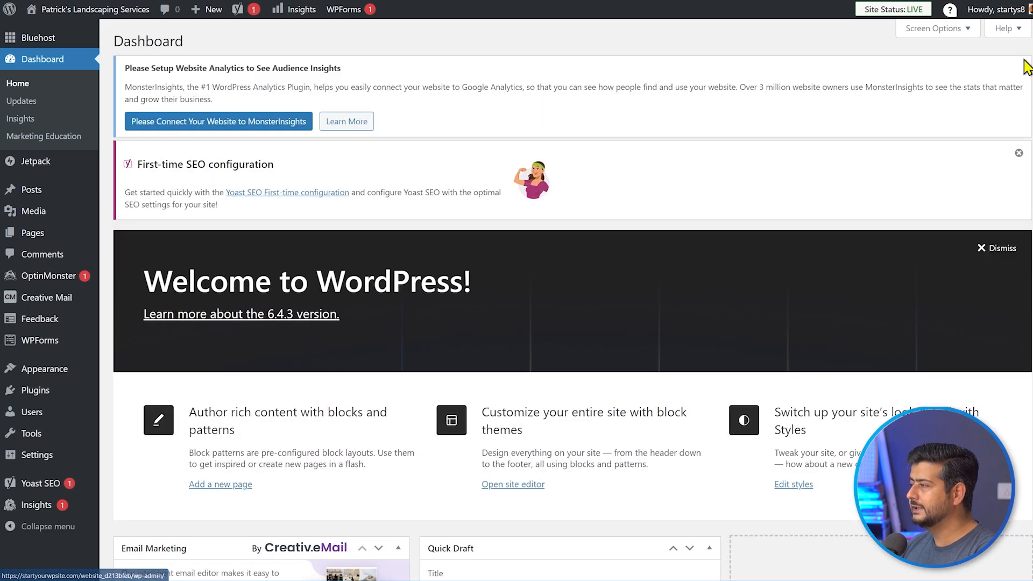
left_click(992, 250)
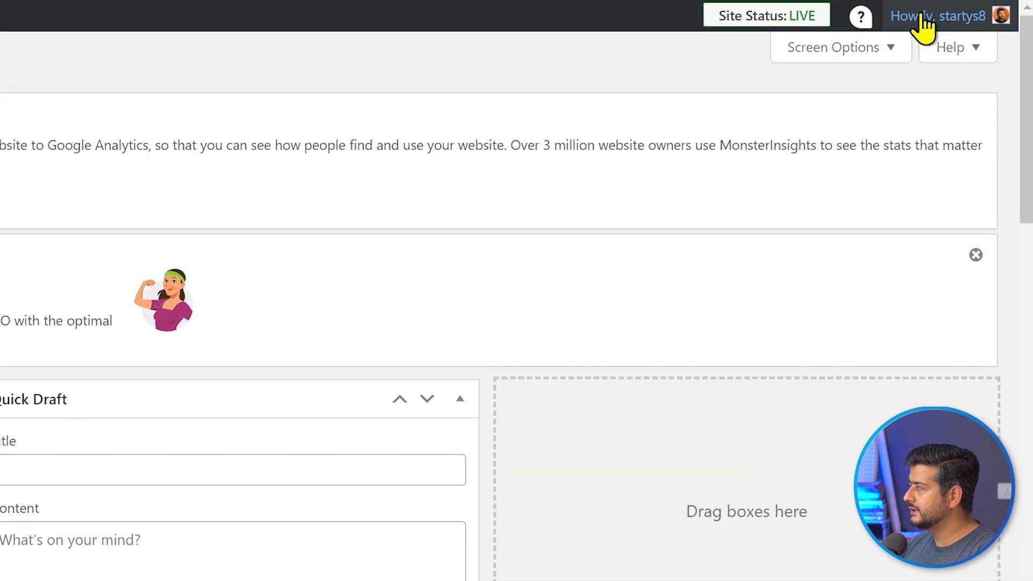
mouse_move(992, 24)
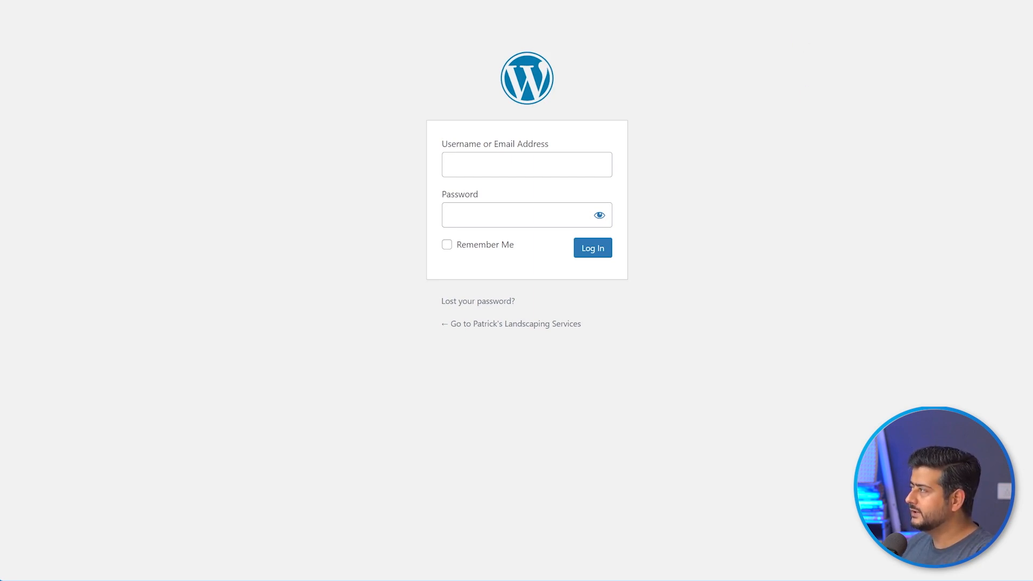
- Open the site's /wp-admin login page in a new tab
left_click(667, 0)
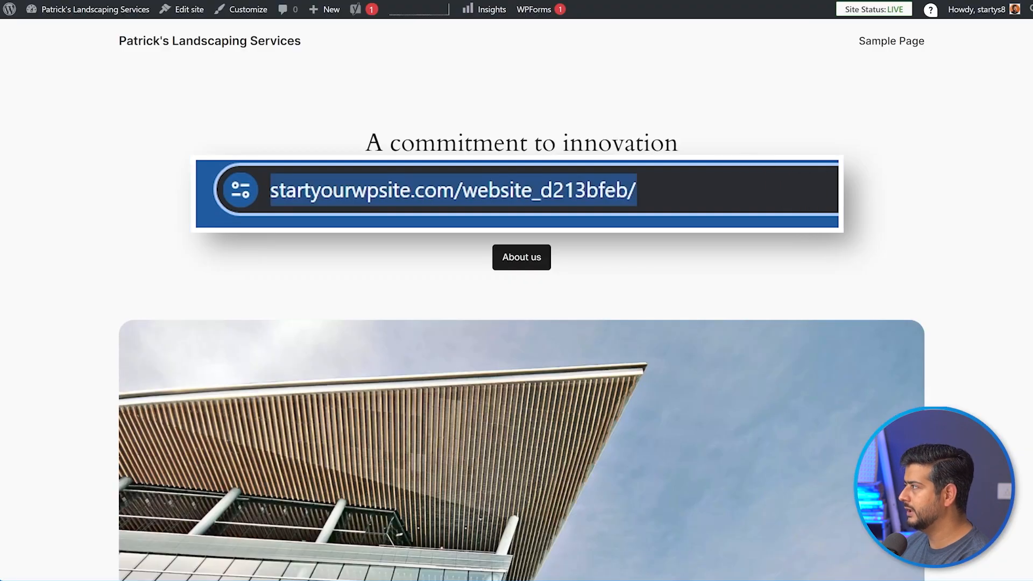
key("ctrl+t")
type("https://startyourwpsite.com/website_d213bfeb/")
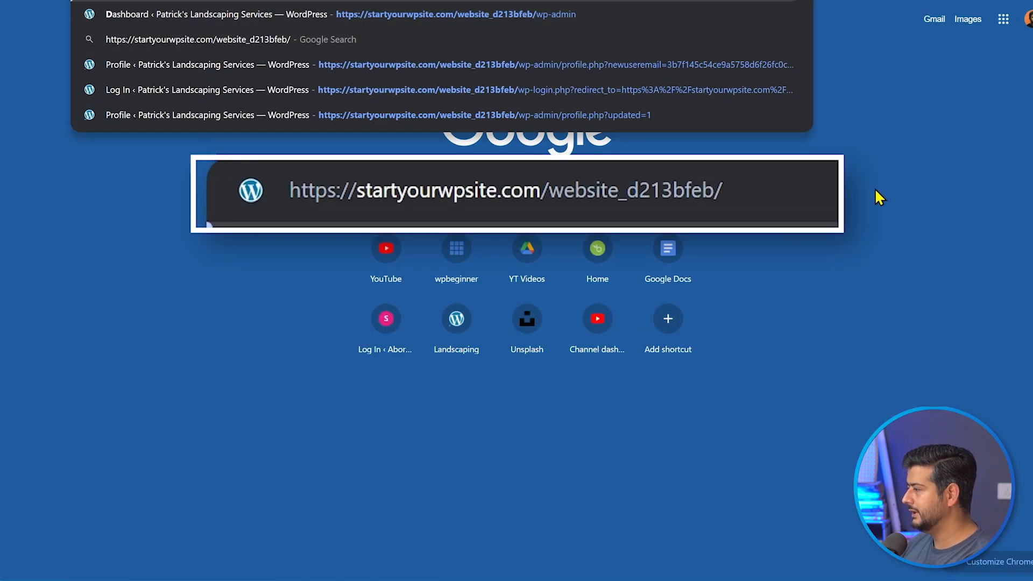
type("wp-admin")
key("Return")
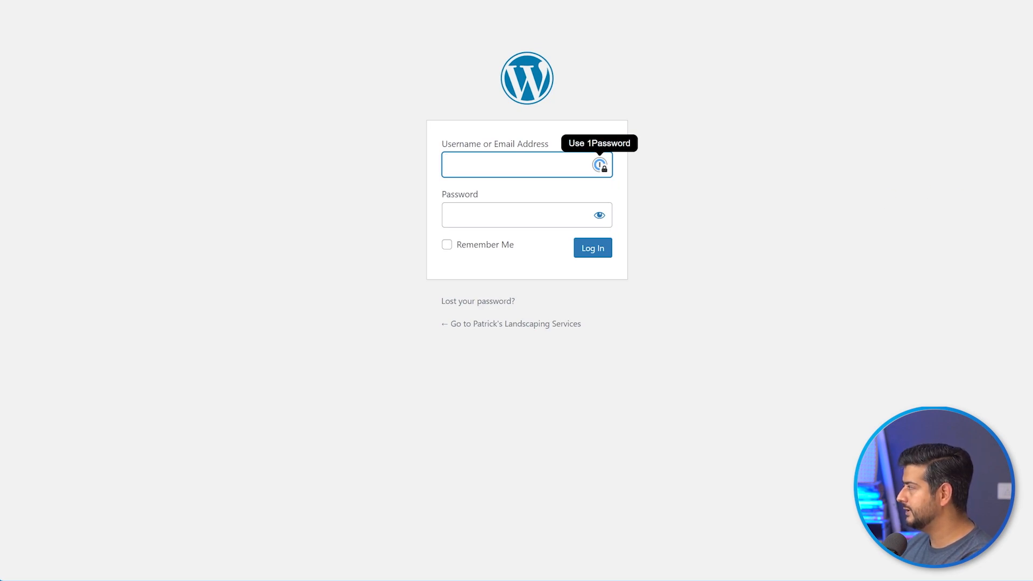
- Log in with the account password and the account e-mail as username
left_click(498, 218)
key("ctrl+v")
left_click(482, 164)
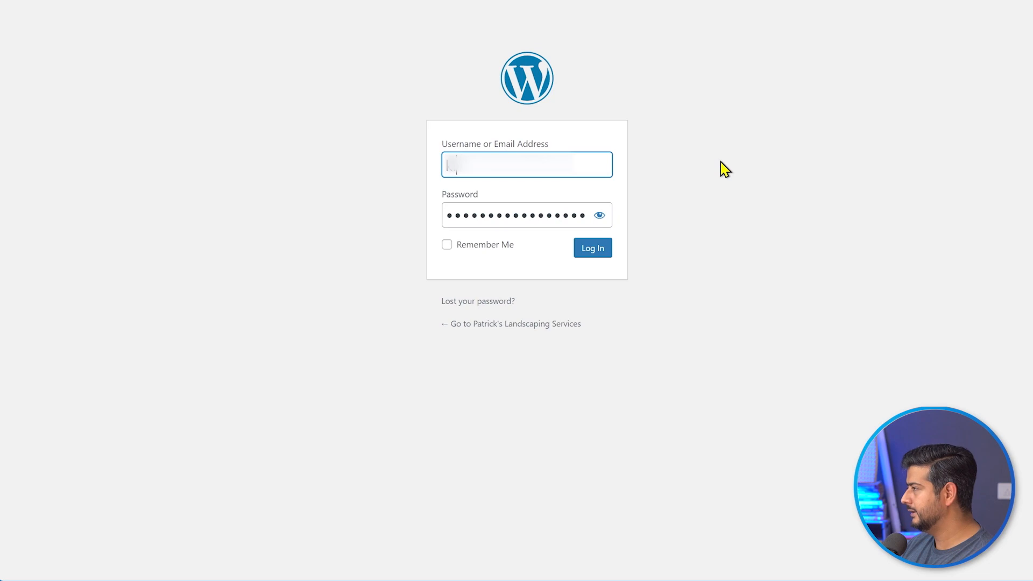
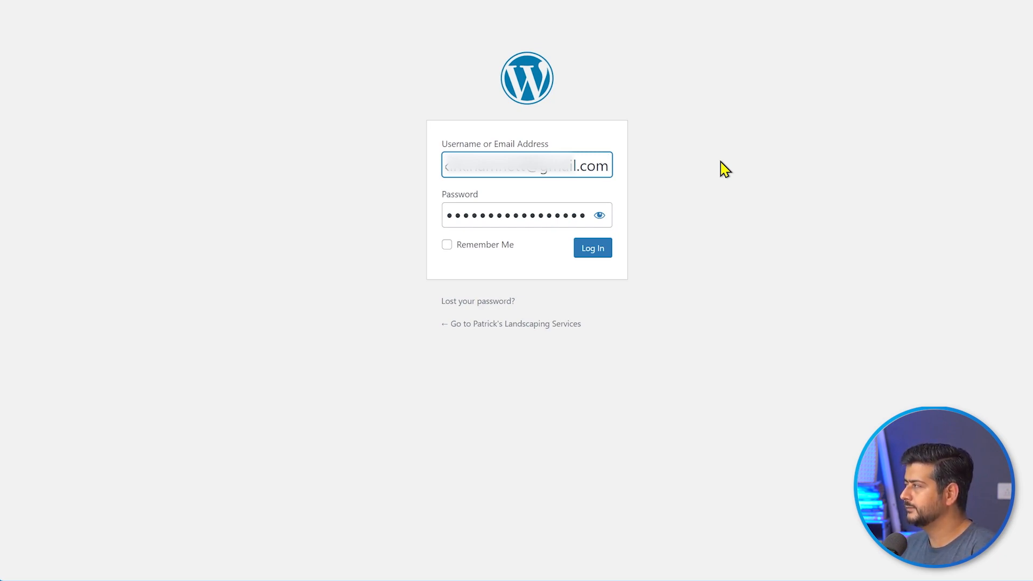
key("Return")
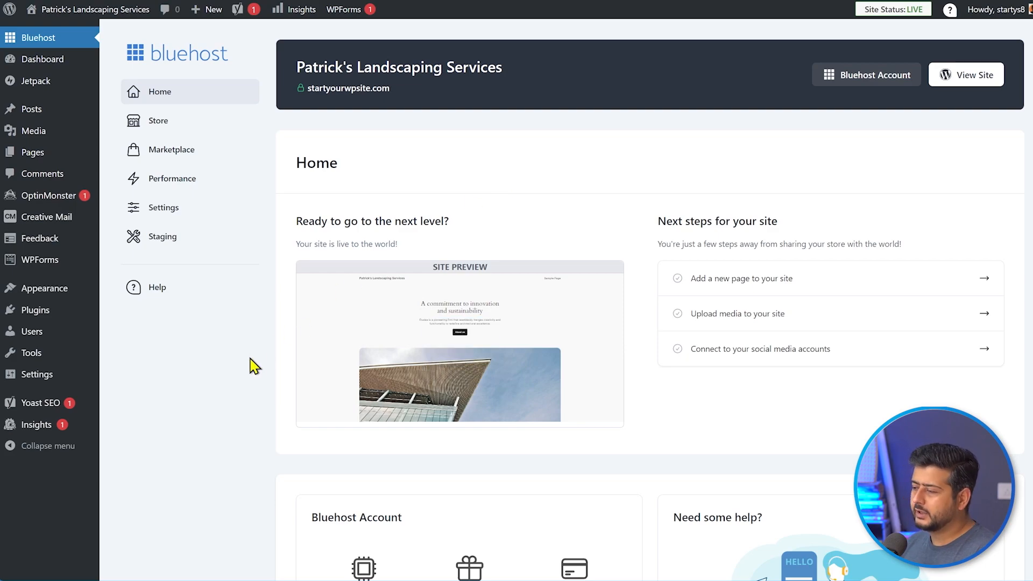
- Search the Add Plugins page for 'seedprod'
mouse_move(45, 313)
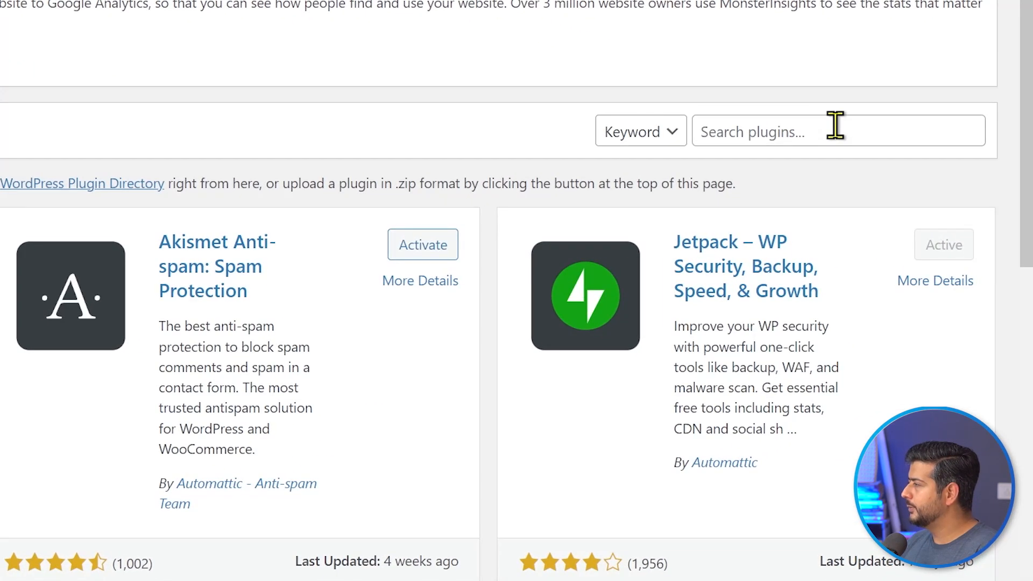
left_click(835, 127)
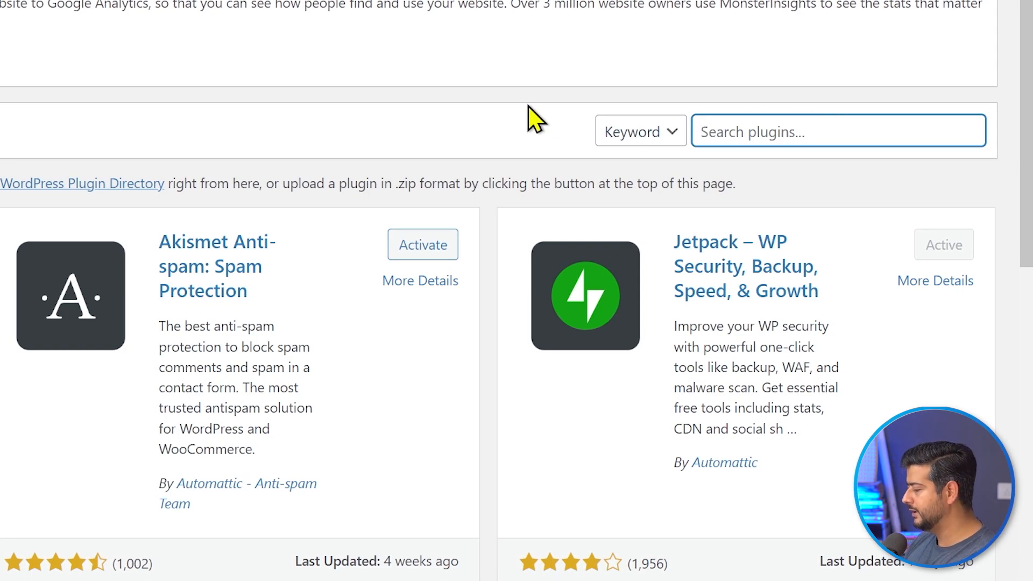
type("seedpro")
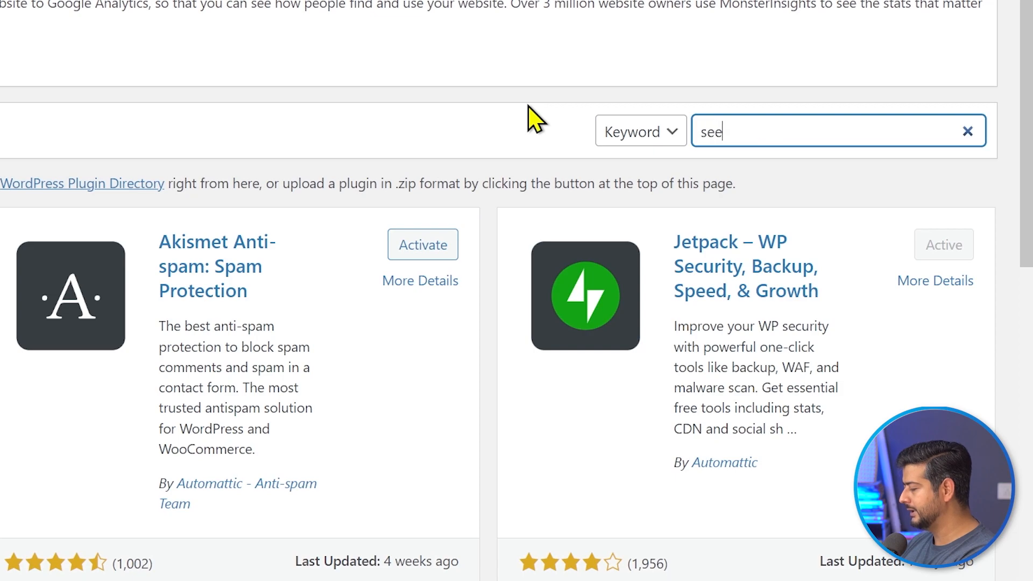
type("d")
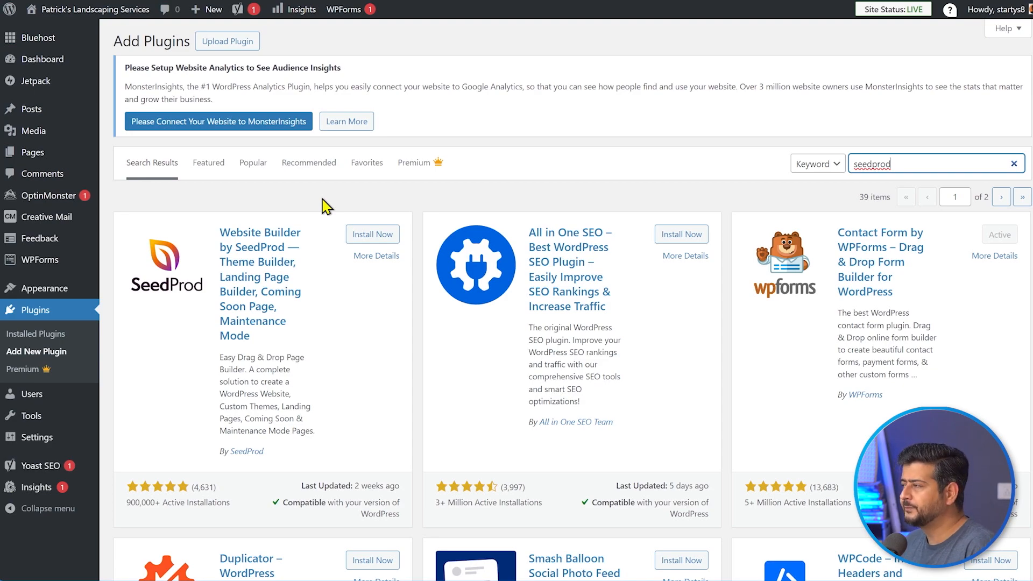
- Install and activate SeedProd, then exit and confirm skipping its setup wizard
left_click(361, 237)
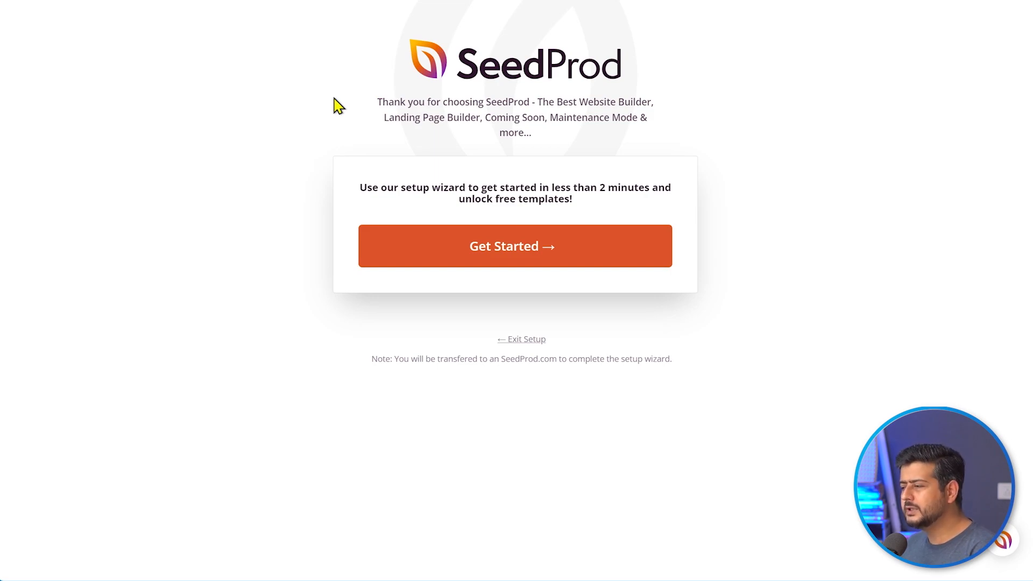
left_click(521, 344)
left_click(586, 60)
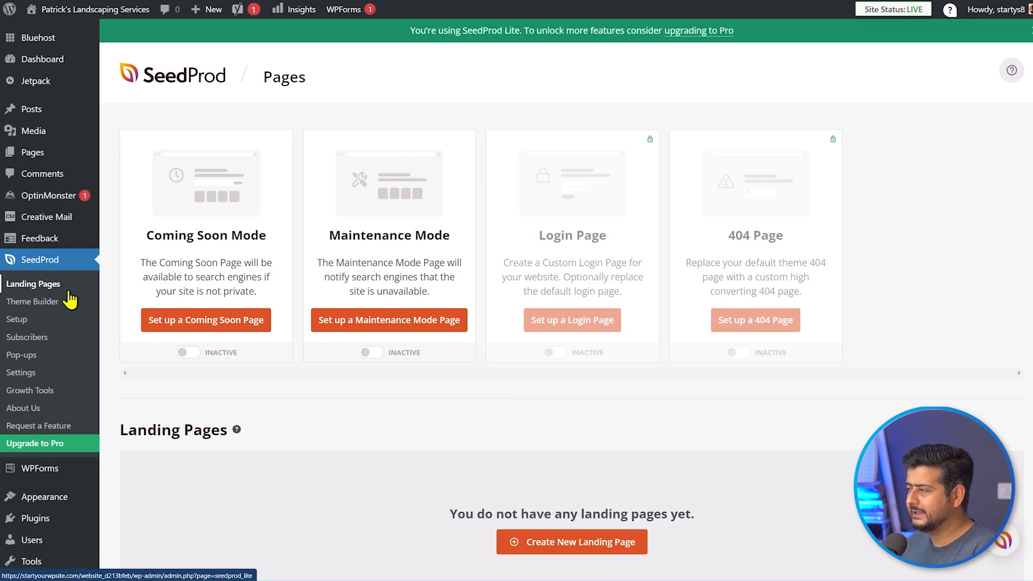
- From the dashboard, go to SeedProd Landing Pages and create a new landing page
scroll(334, 431, "down", 3)
scroll(334, 431, "up", 3)
left_click(58, 58)
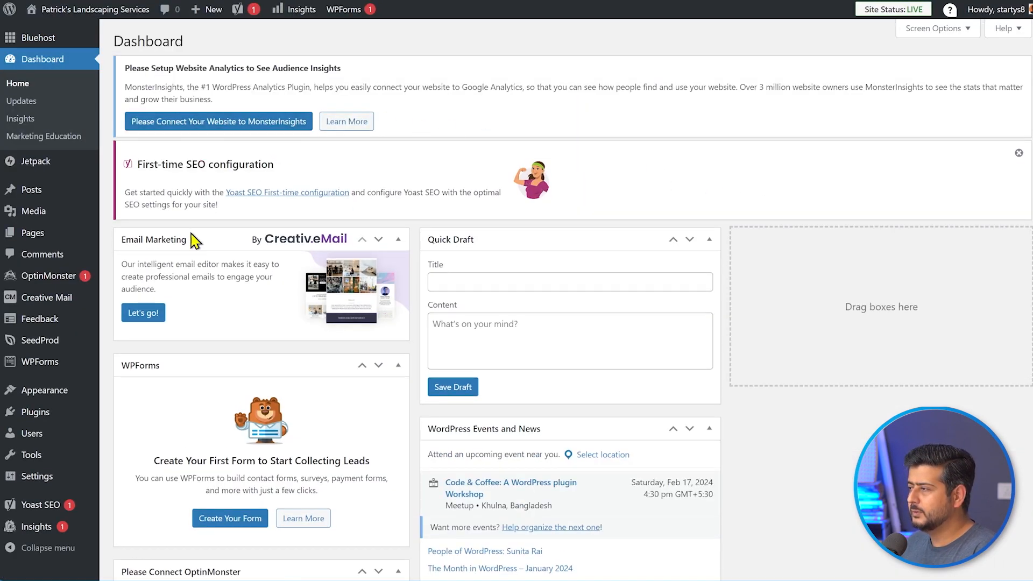
mouse_move(23, 341)
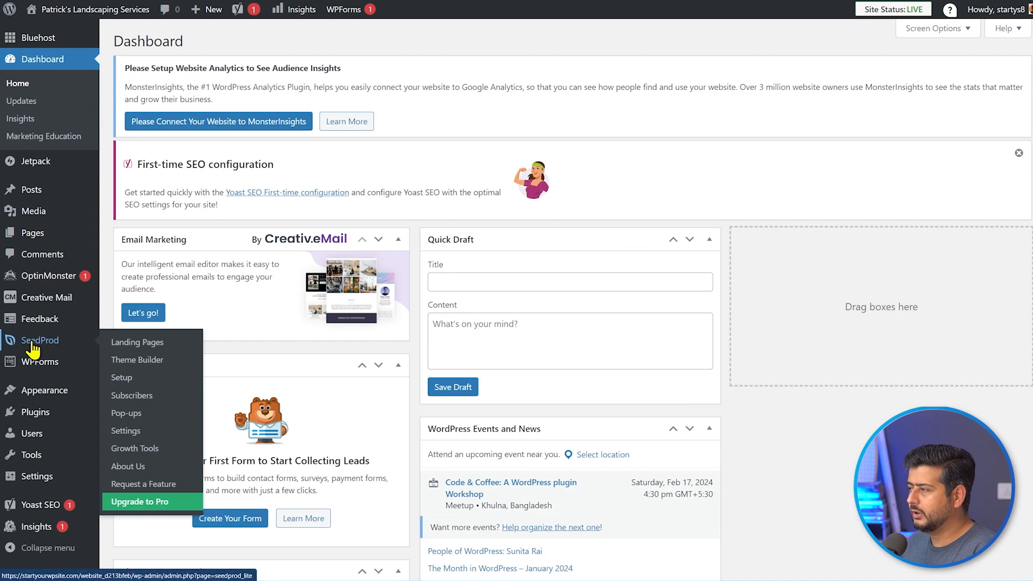
left_click(140, 344)
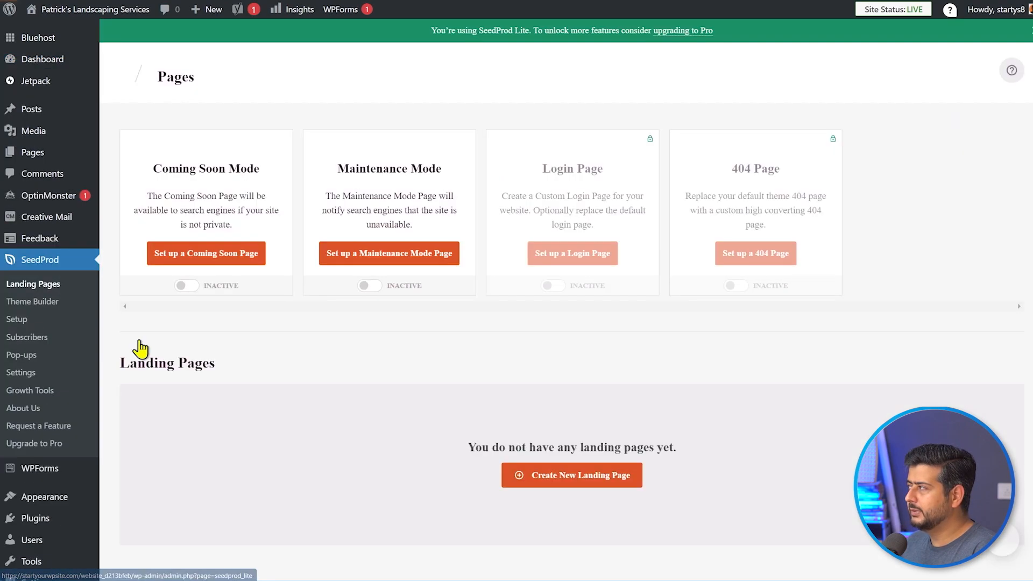
scroll(745, 448, "down", 1)
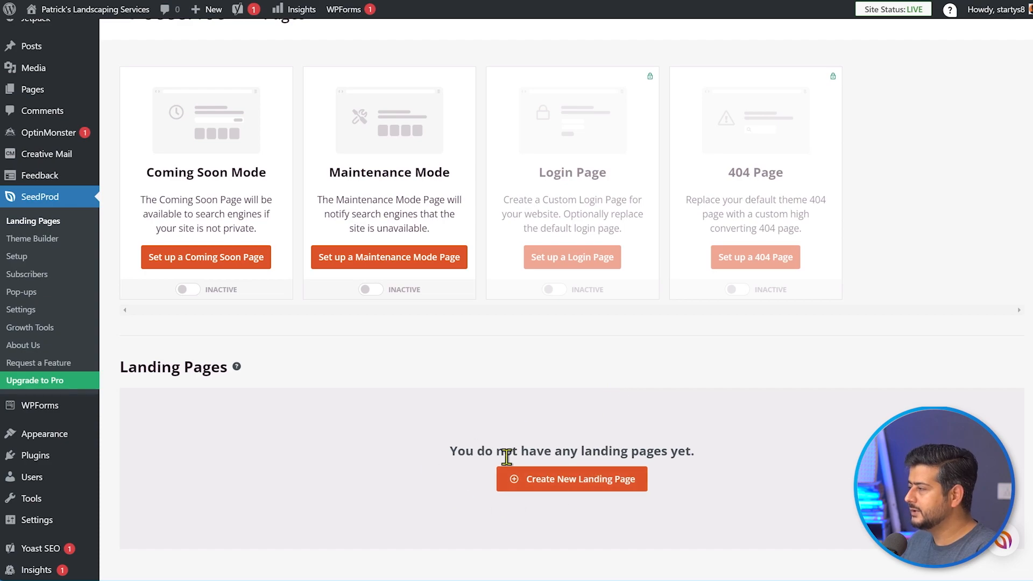
left_click(560, 481)
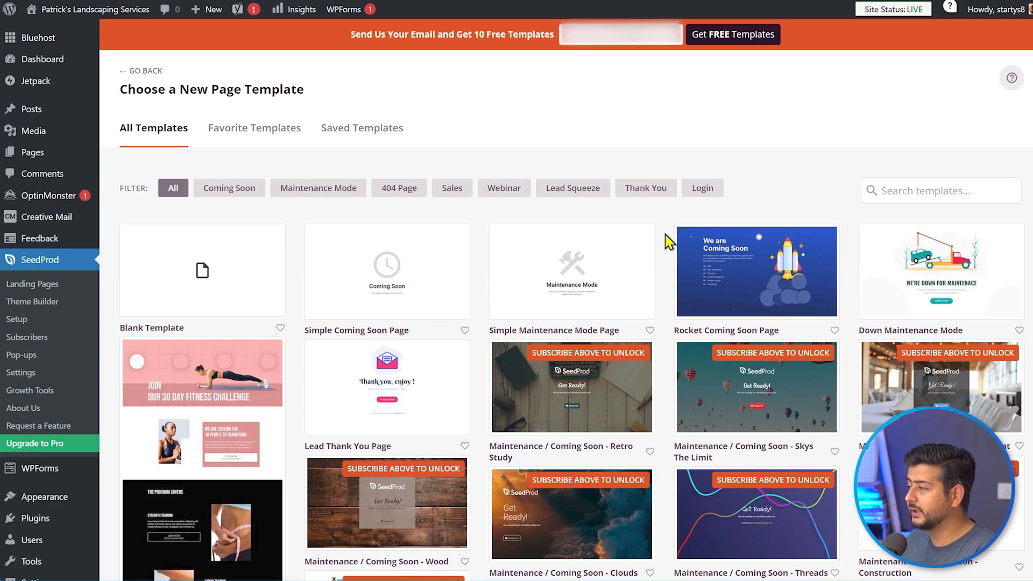
scroll(667, 242, "down", 15)
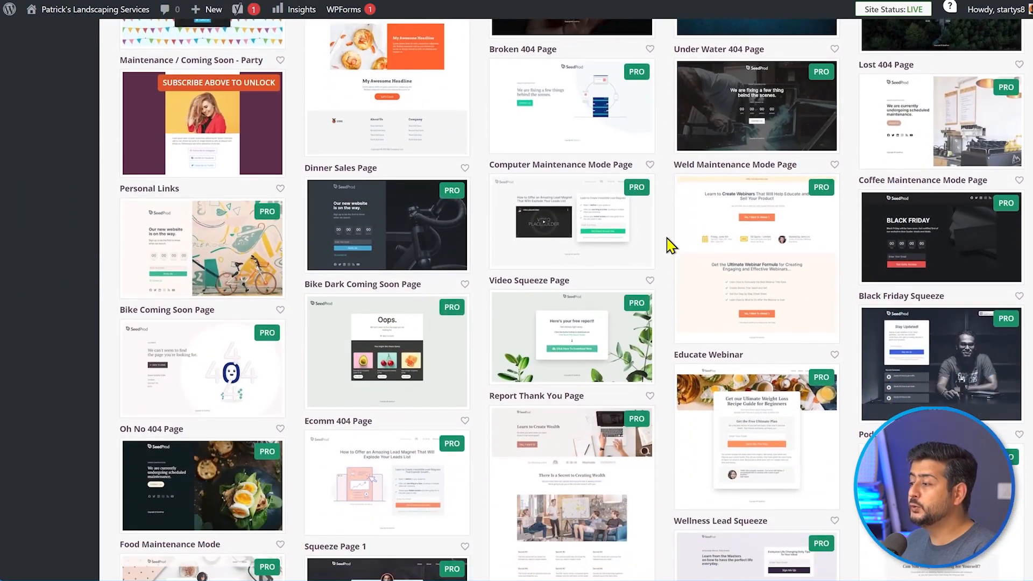
scroll(667, 245, "down", 5)
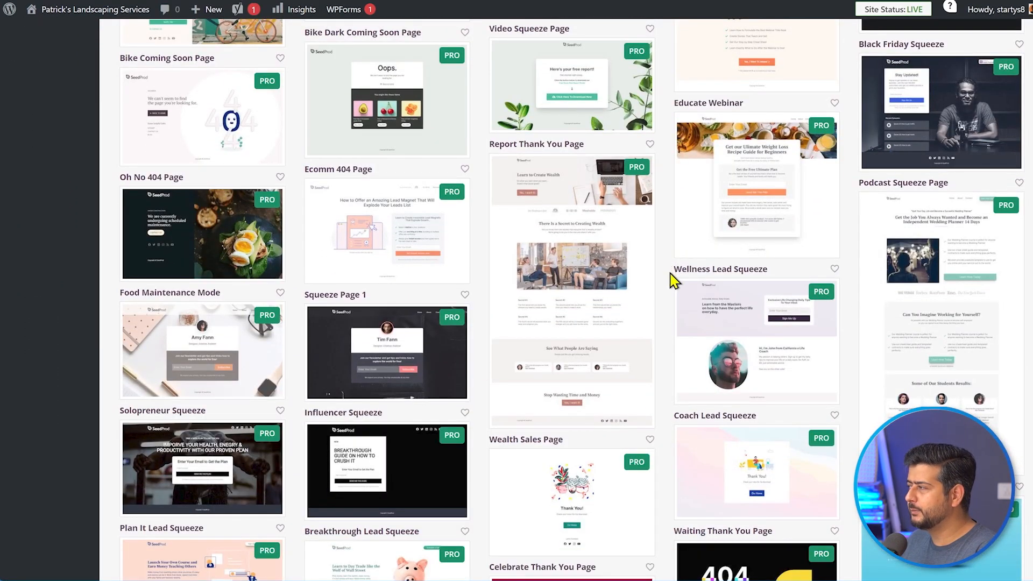
scroll(672, 290, "up", 20)
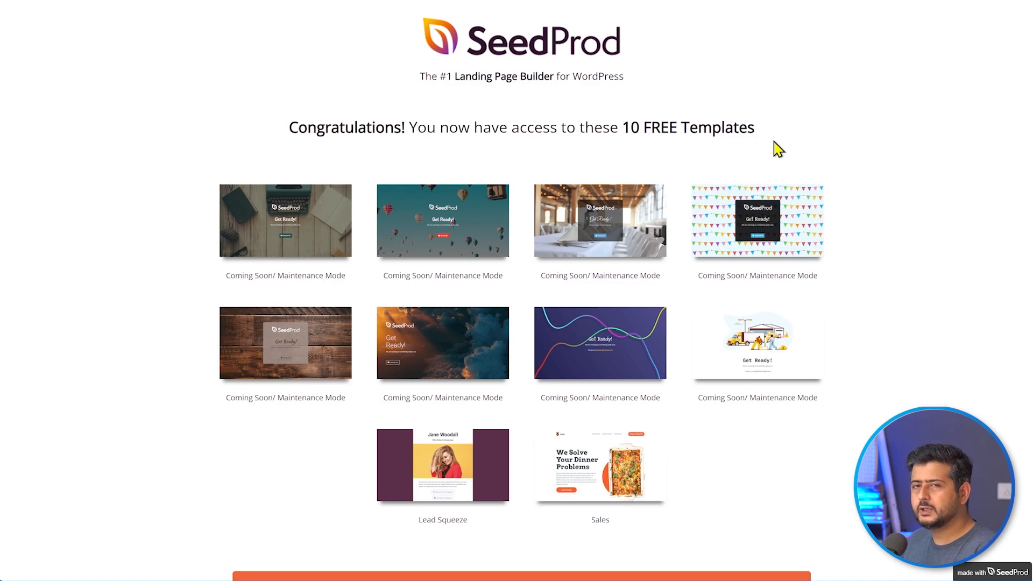
- Browse the SeedProd template gallery down to the Dinner Sales Page template
scroll(842, 135, "down", 2)
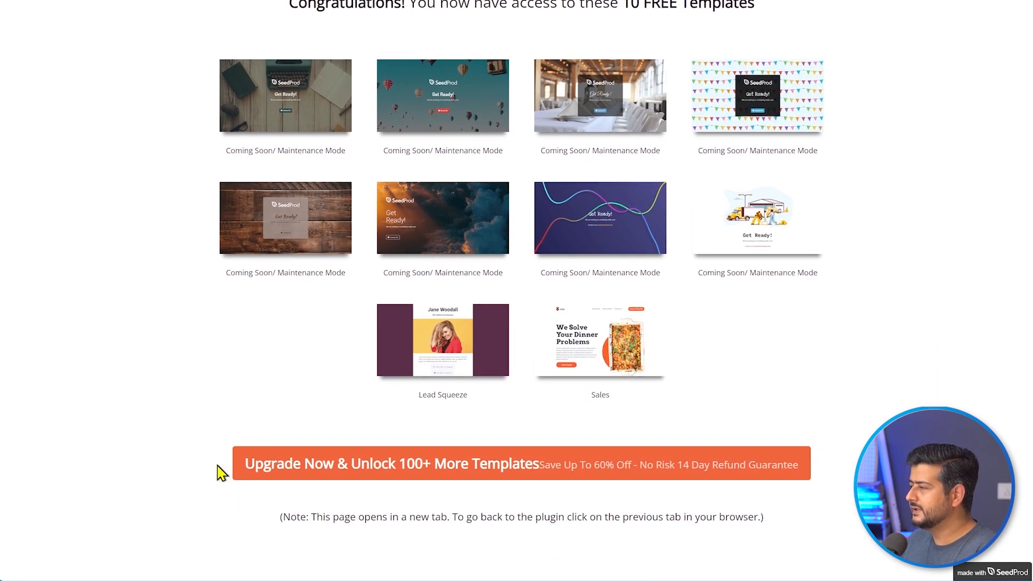
left_click_drag(479, 518, 770, 517)
left_click(769, 517)
scroll(864, 425, "up", 2)
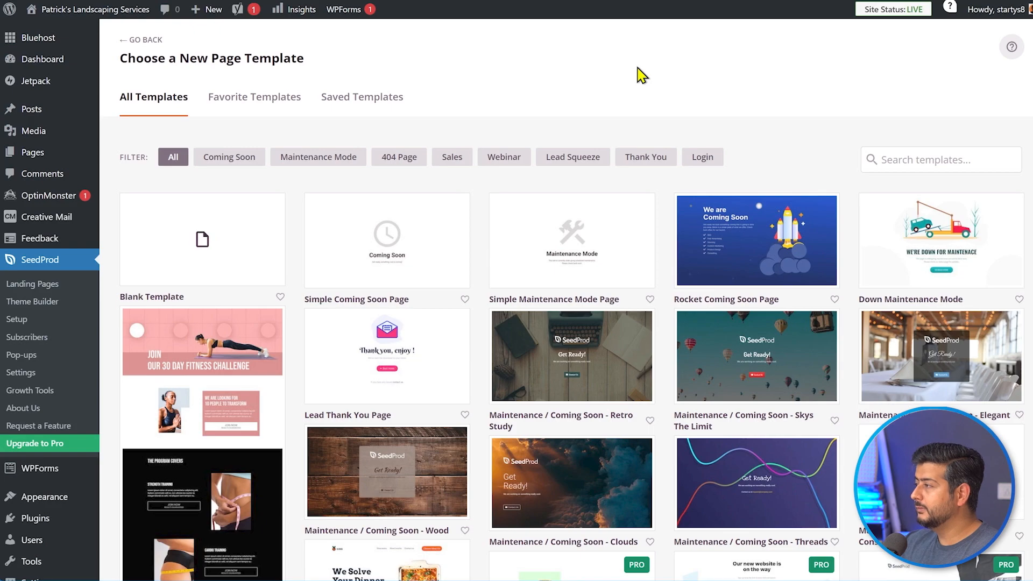
scroll(651, 81, "down", 5)
scroll(666, 323, "down", 4)
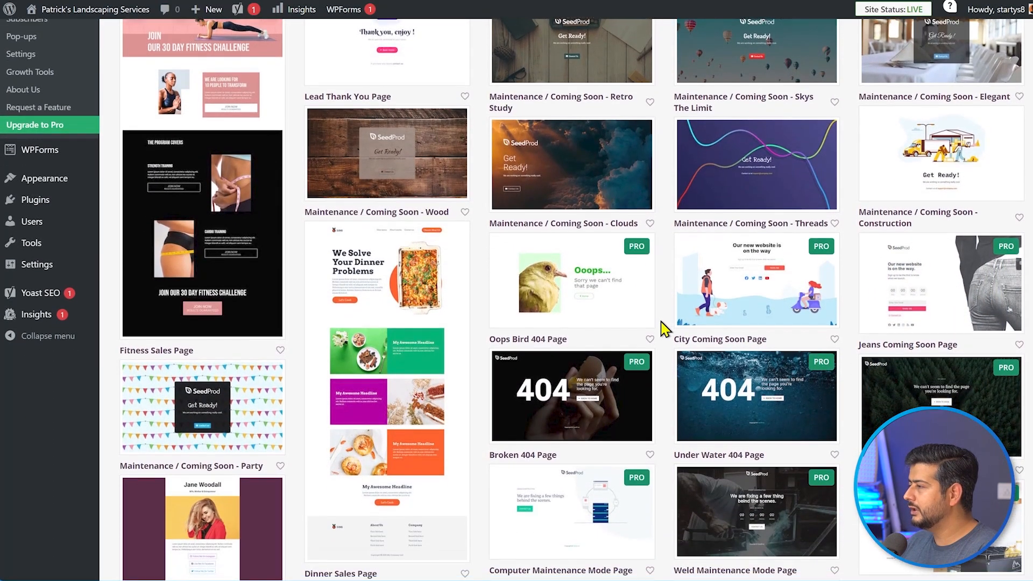
scroll(665, 339, "up", 4)
scroll(663, 339, "up", 4)
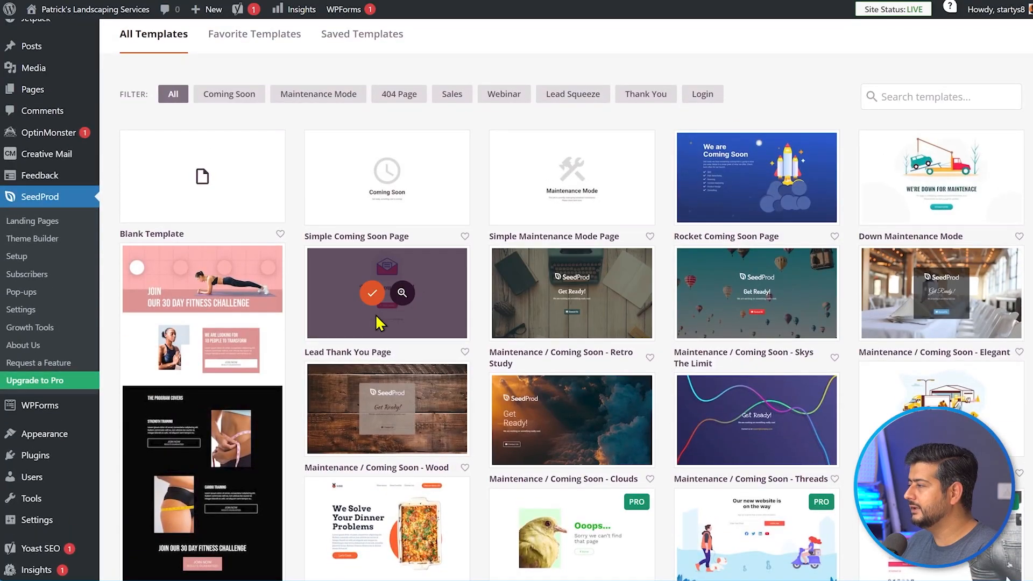
mouse_move(753, 298)
scroll(410, 357, "down", 3)
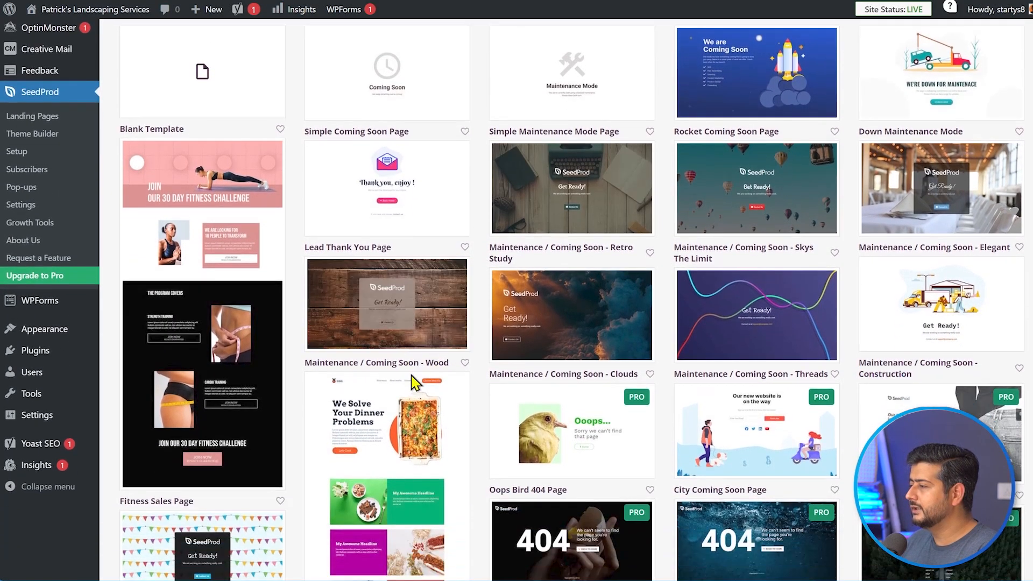
scroll(473, 370, "down", 3)
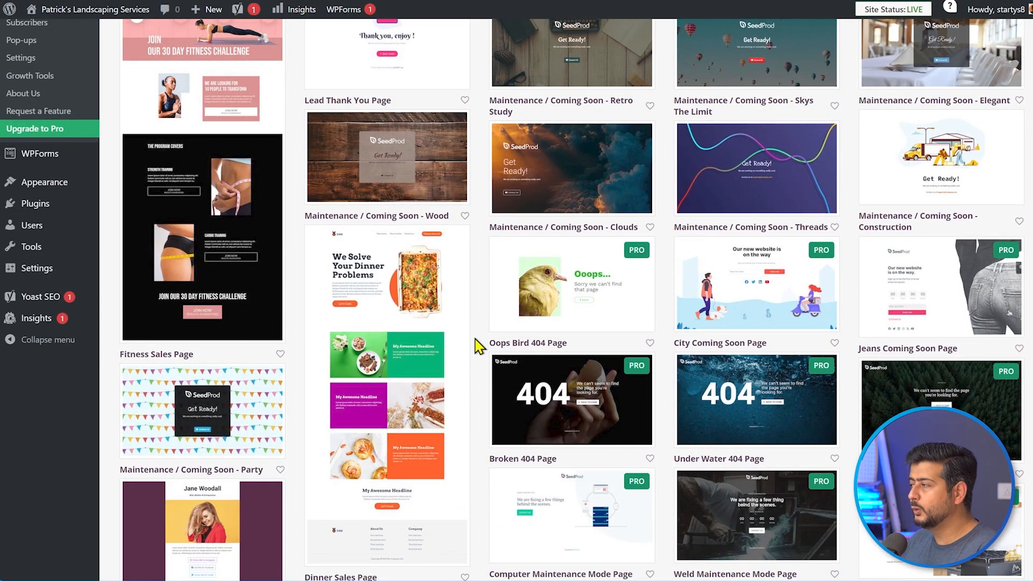
scroll(478, 345, "down", 3)
scroll(477, 341, "up", 3)
mouse_move(387, 270)
scroll(477, 336, "down", 2)
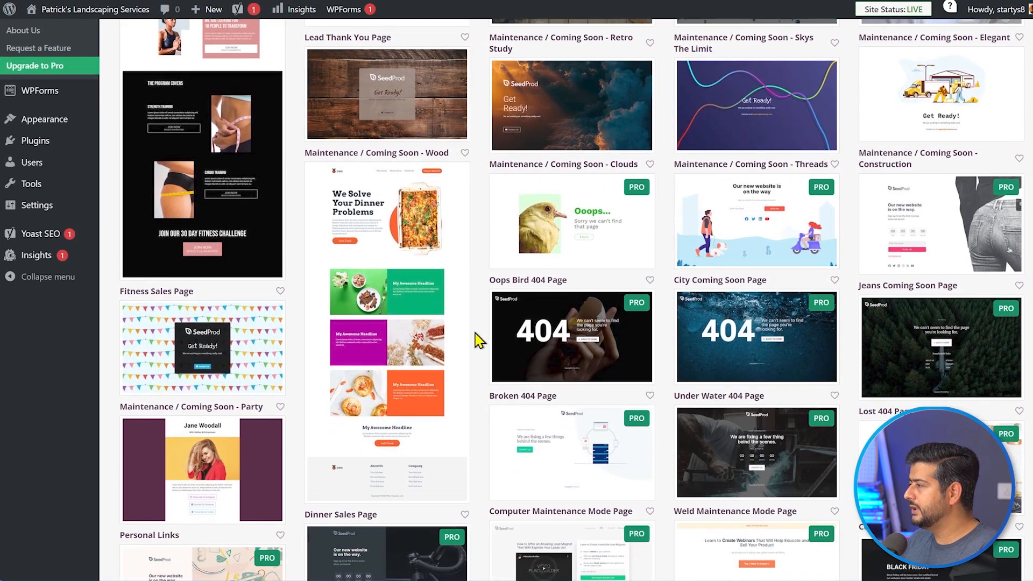
mouse_move(433, 331)
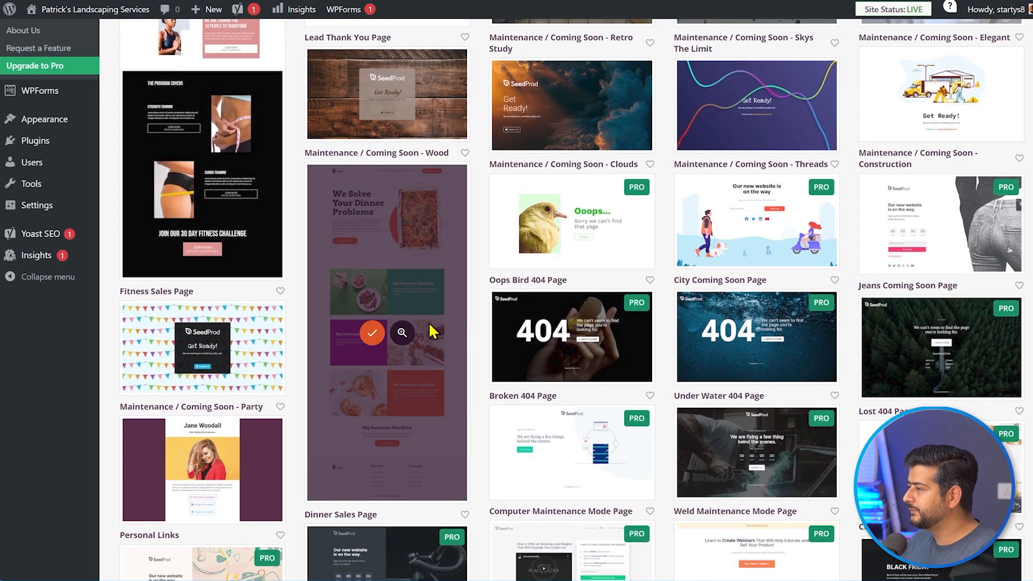
- Use the Dinner Sales Page template for a page named 'Landscape Services in Texas' and start editing
left_click(360, 332)
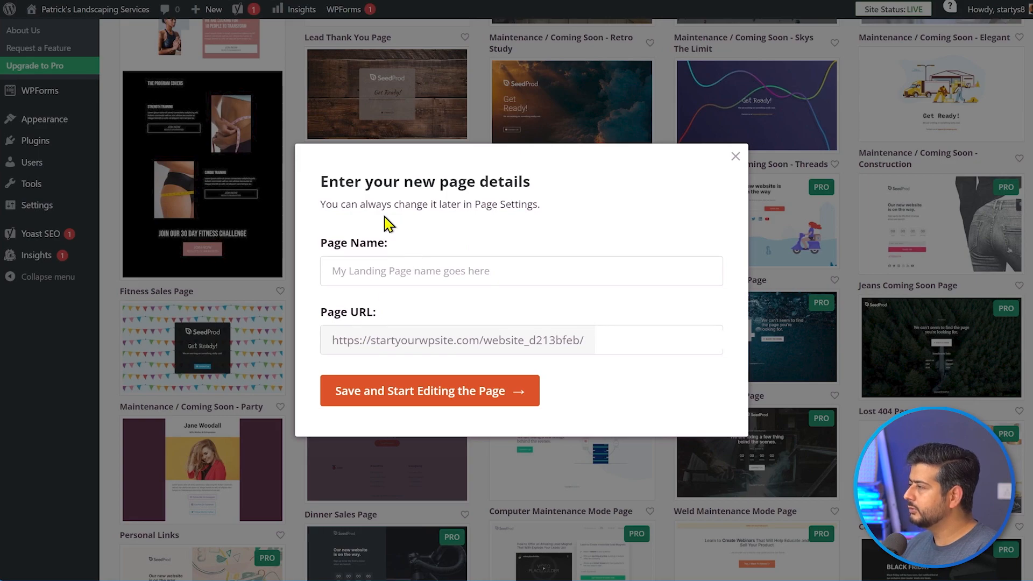
left_click(527, 277)
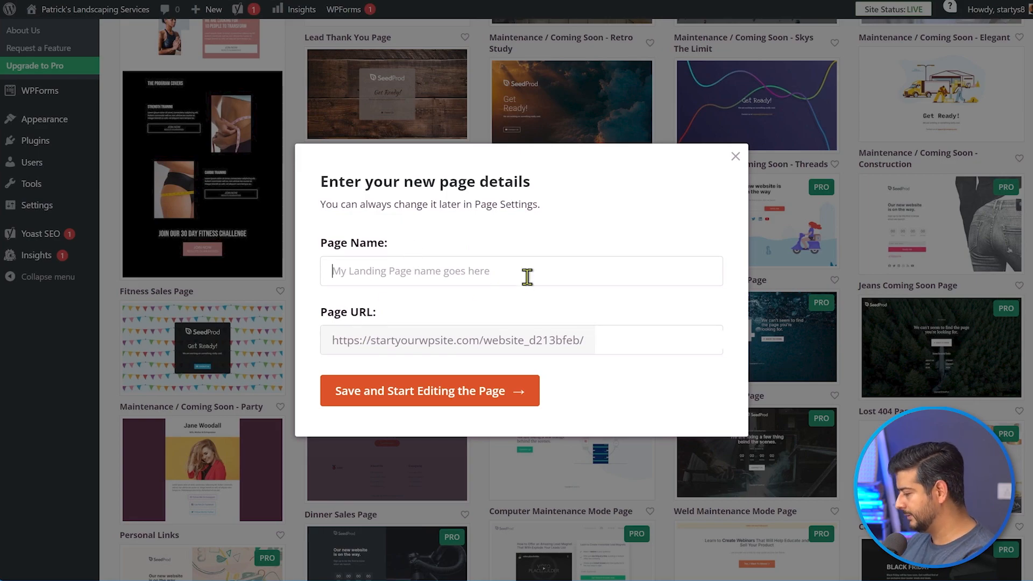
type("Landi")
key("BackSpace")
key("BackSpace")
key("BackSpace")
key("BackSpace")
type("and")
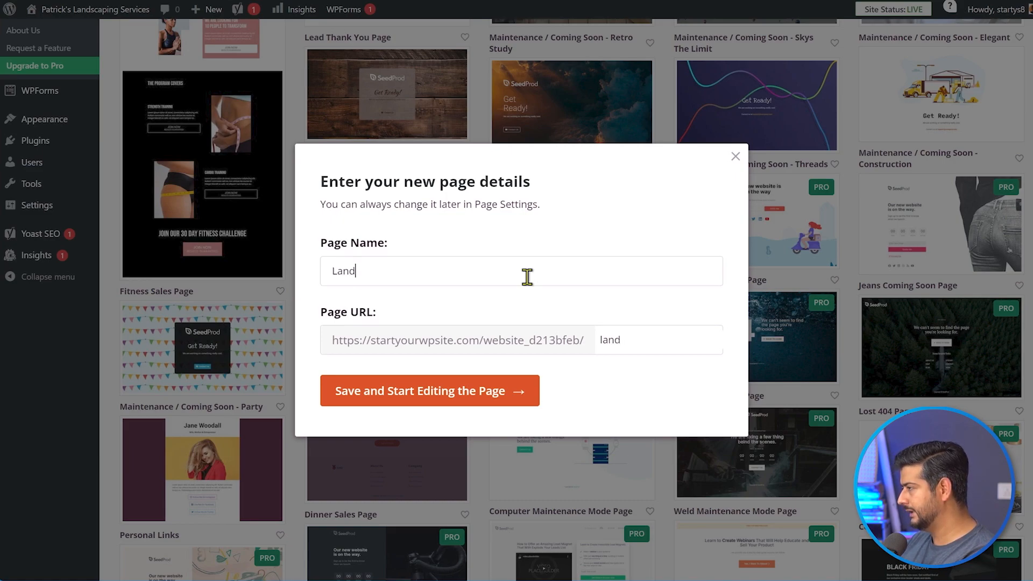
type("scape Ser")
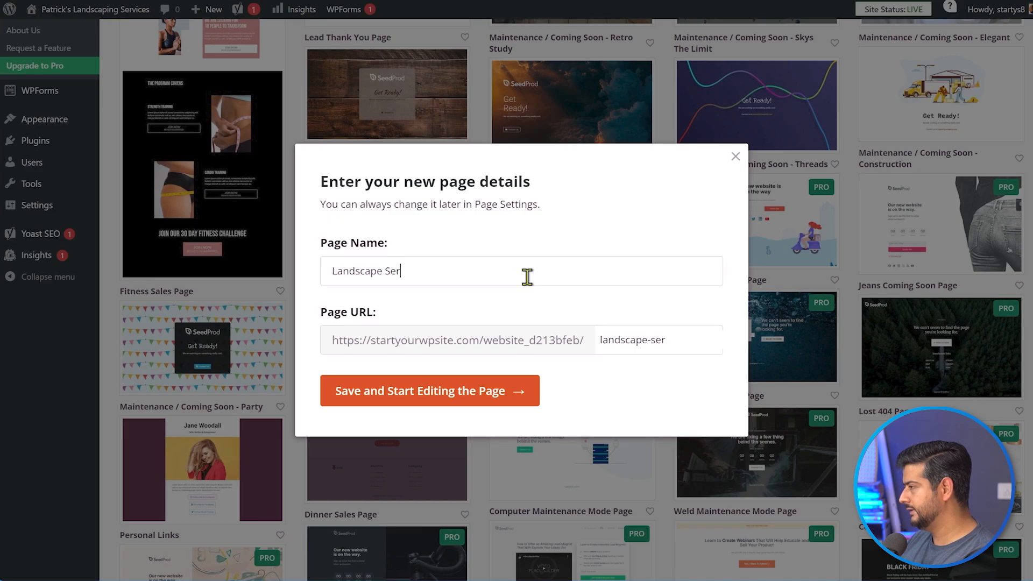
type("vices in Texas")
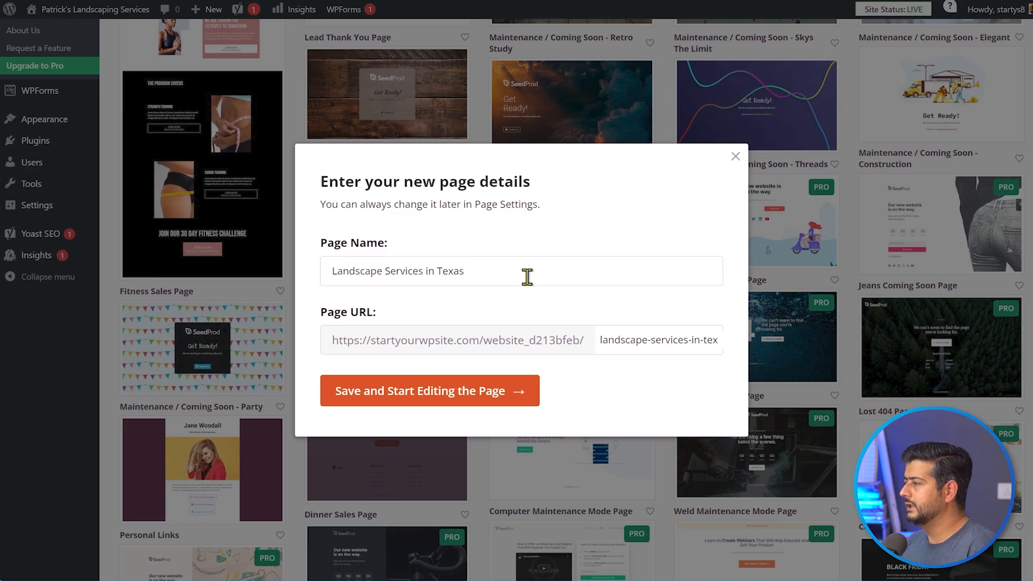
left_click(476, 393)
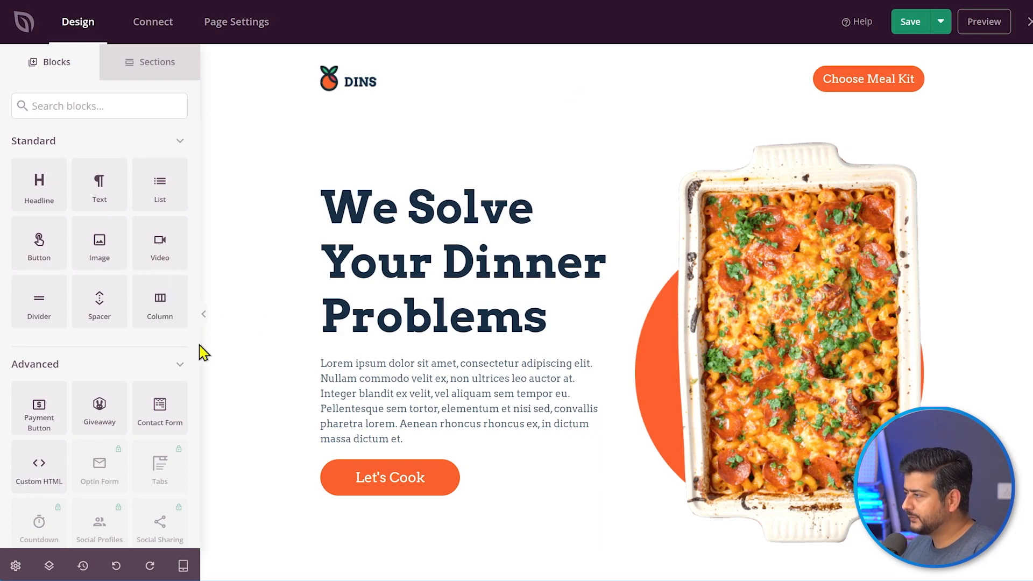
- Collapse the Blocks panel, scroll through the template page, then restore the panel
left_click(205, 315)
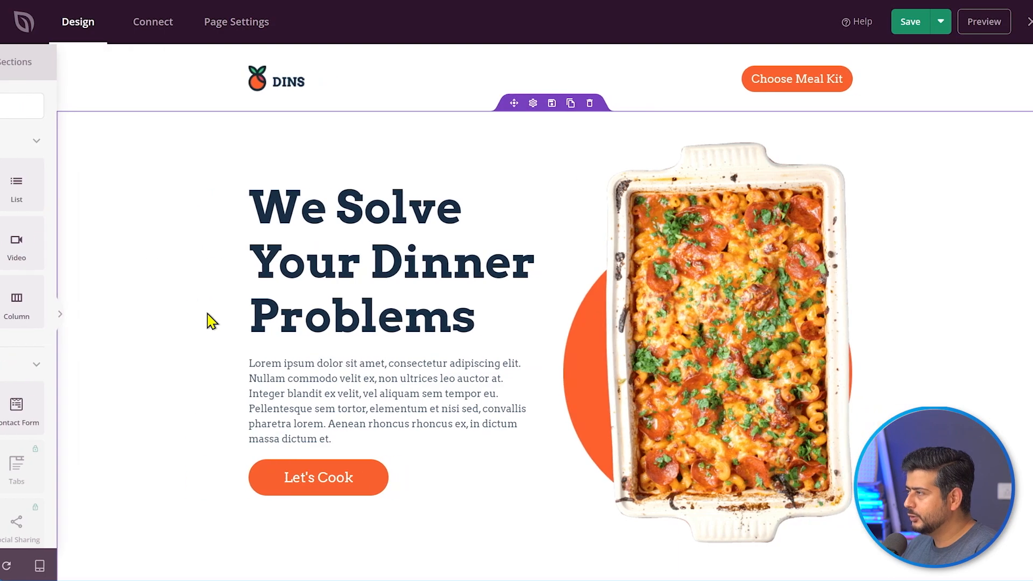
scroll(211, 322, "down", 15)
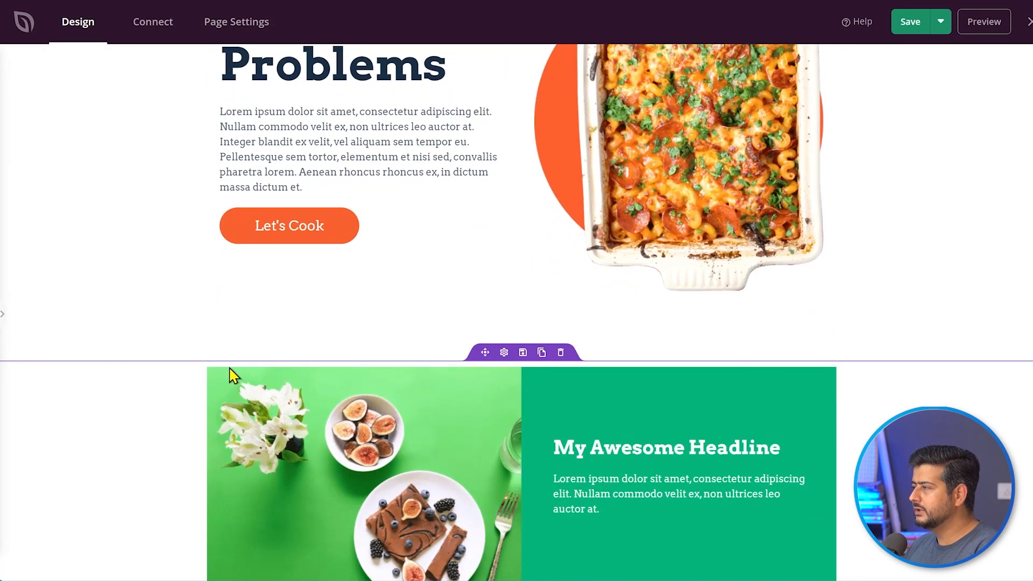
scroll(166, 403, "down", 5)
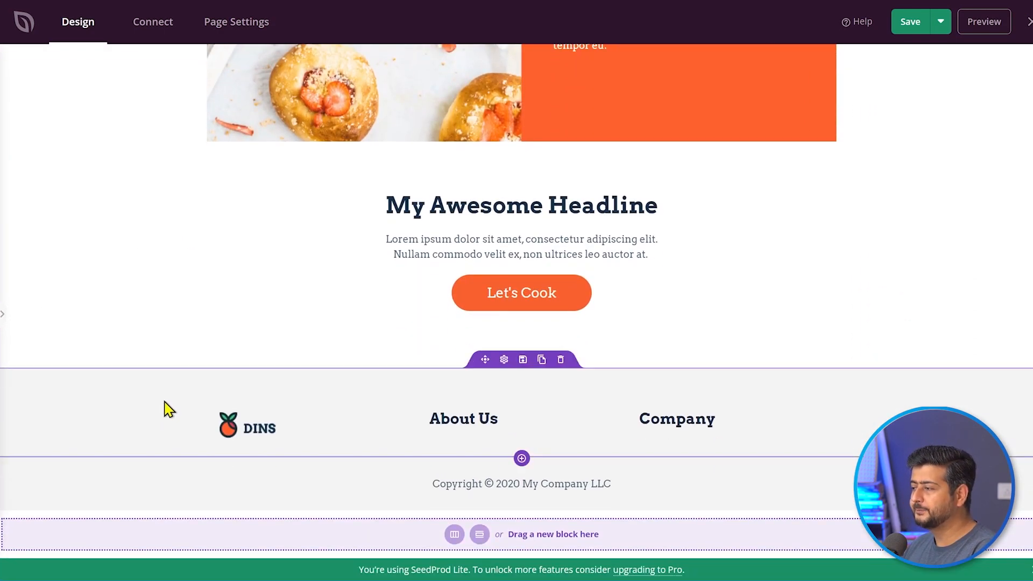
scroll(168, 404, "up", 20)
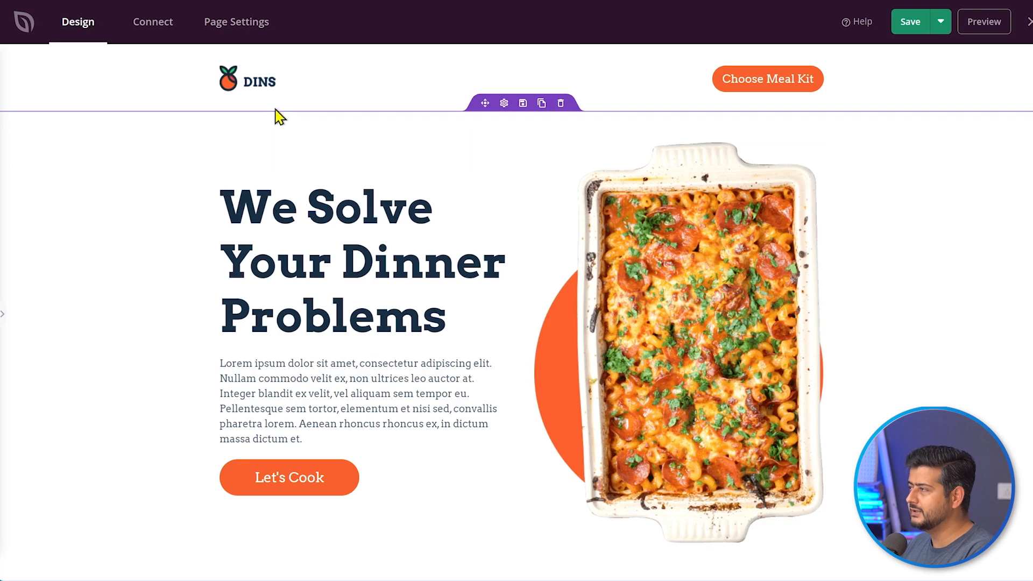
scroll(549, 295, "down", 15)
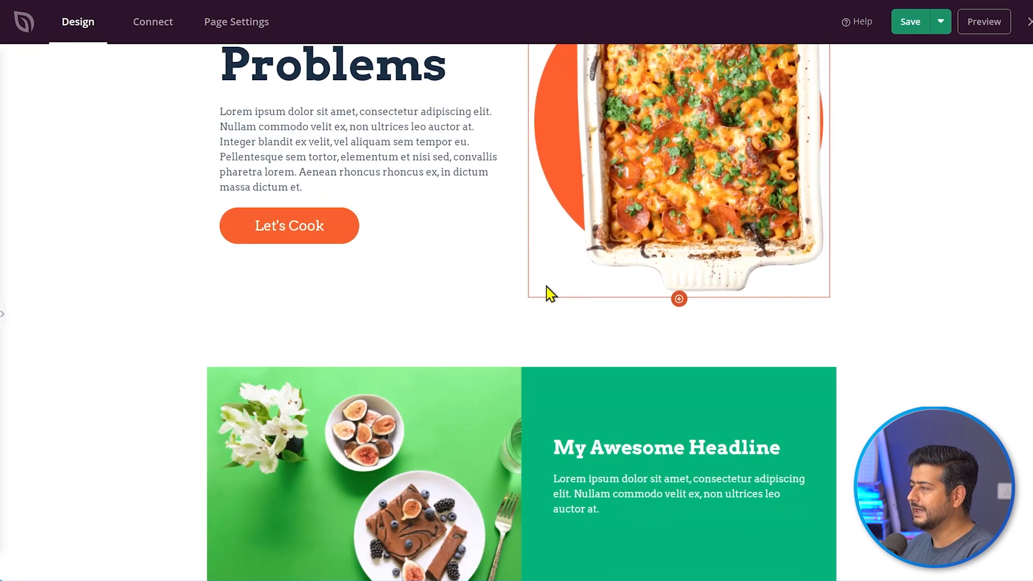
scroll(543, 353, "up", 15)
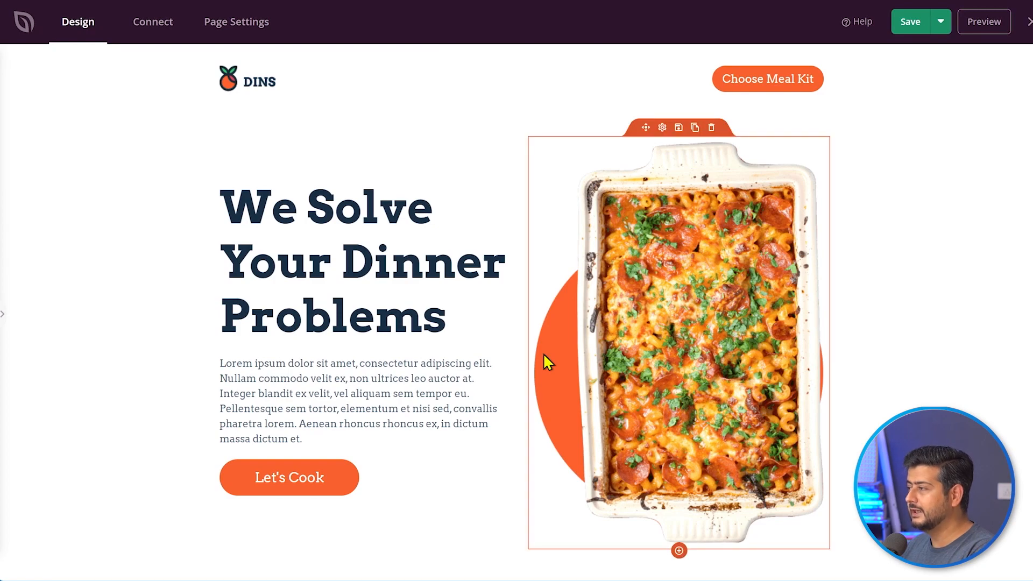
left_click(6, 321)
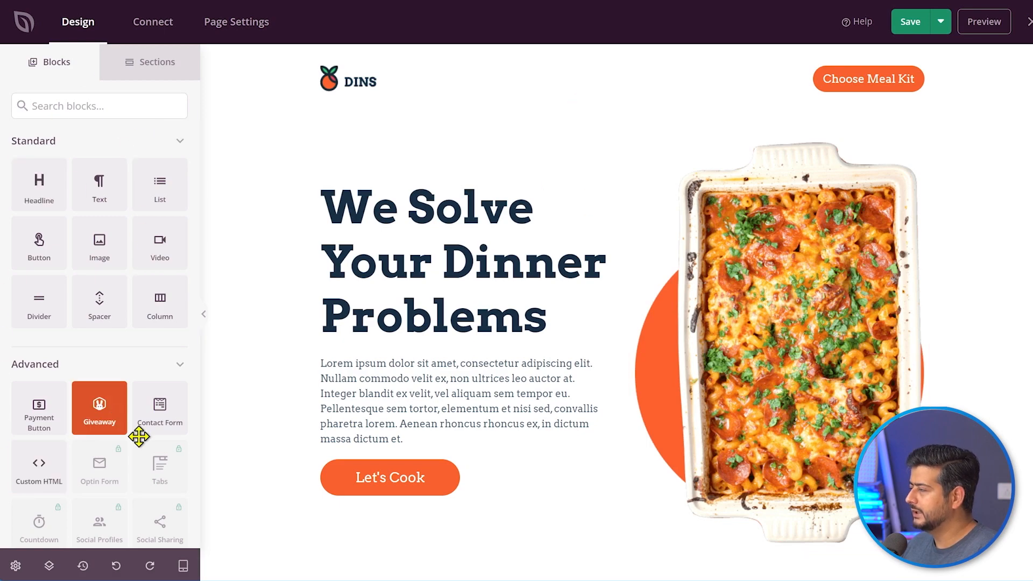
- Select the hero casserole image and choose to replace it
left_click(827, 304)
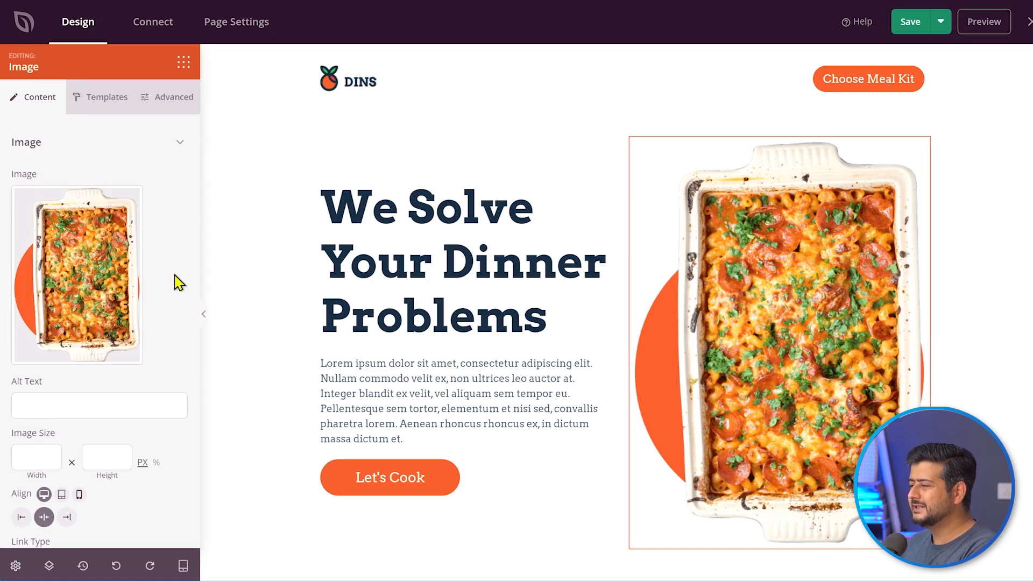
mouse_move(83, 270)
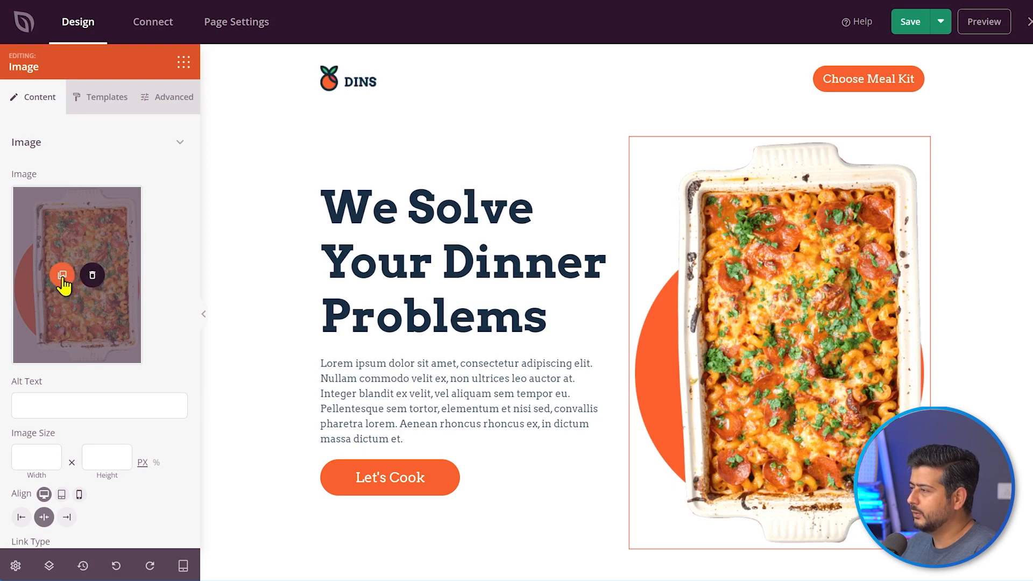
left_click(63, 275)
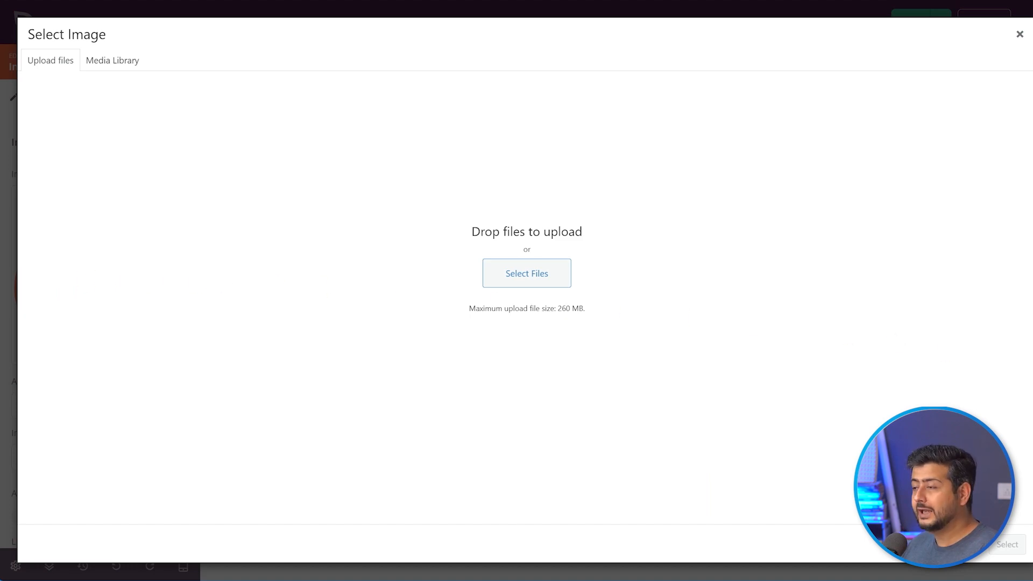
- Bring up a file manager window, move it aside, and open a new browser tab
key("super+e")
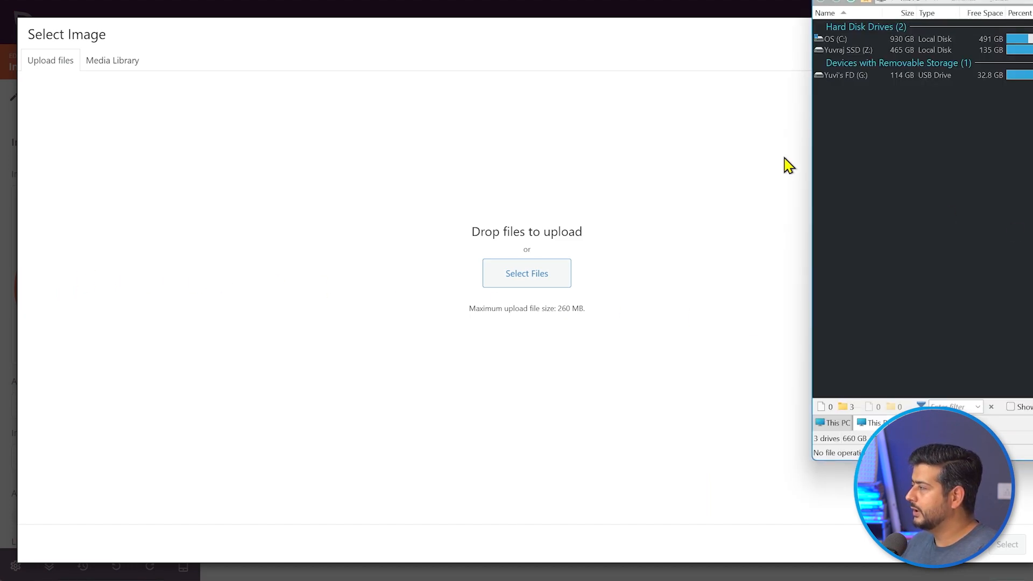
left_click(817, 171)
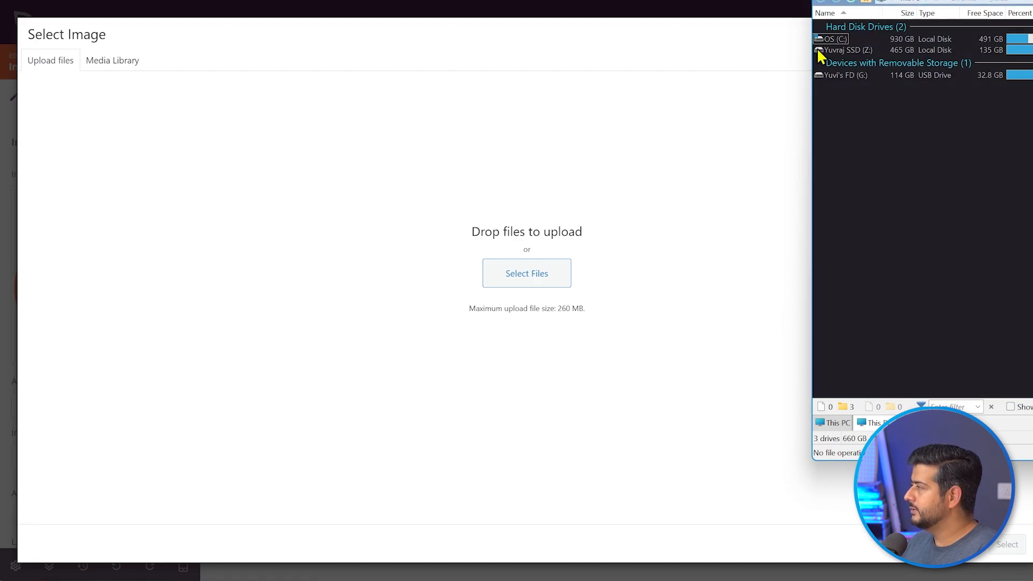
left_click_drag(926, 1, 1032, 11)
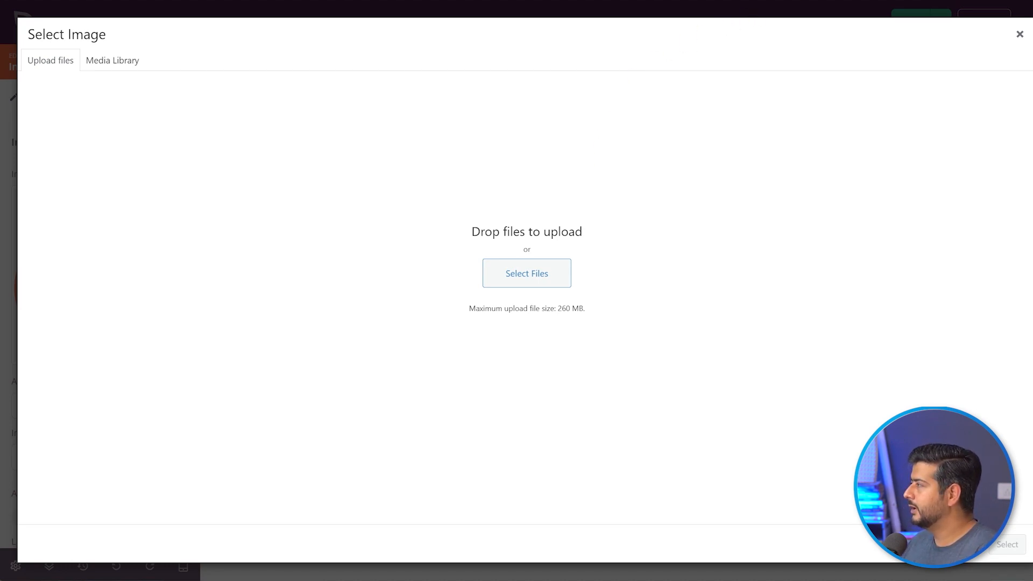
key("ctrl+t")
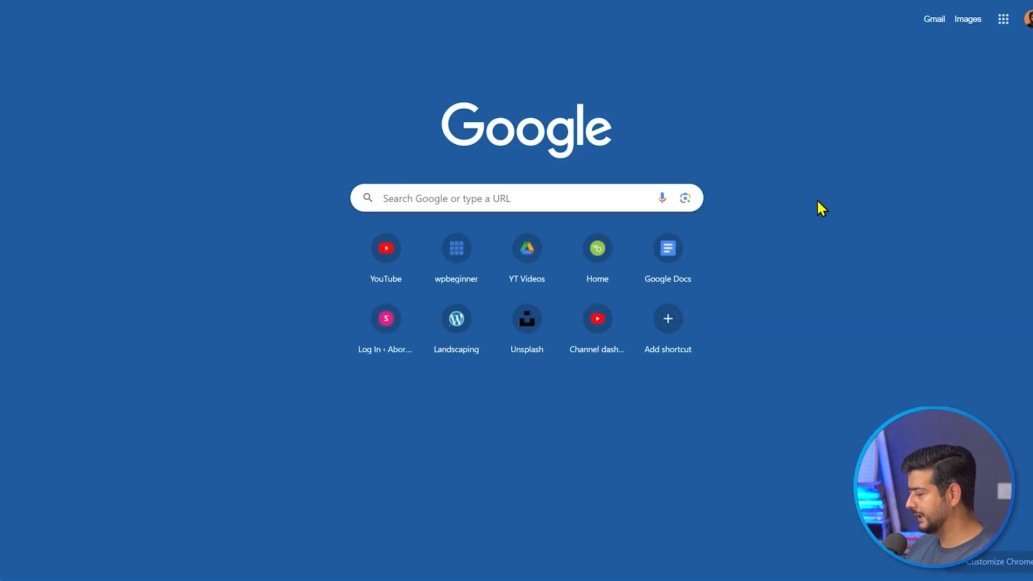
- Go to Unsplash and search for 'landsape' photos
type("unsplash")
key("Return")
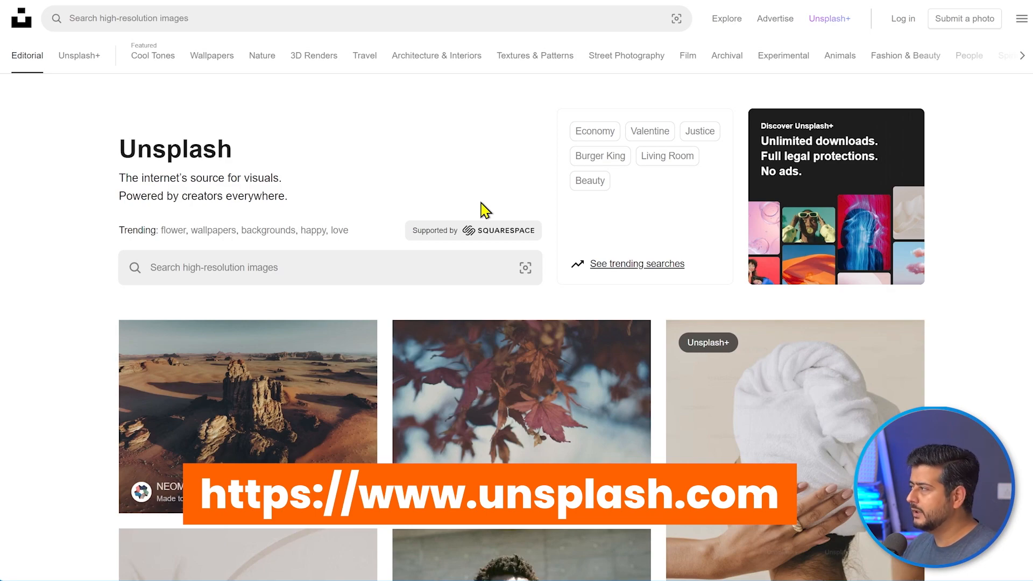
left_click(359, 268)
type("landsape")
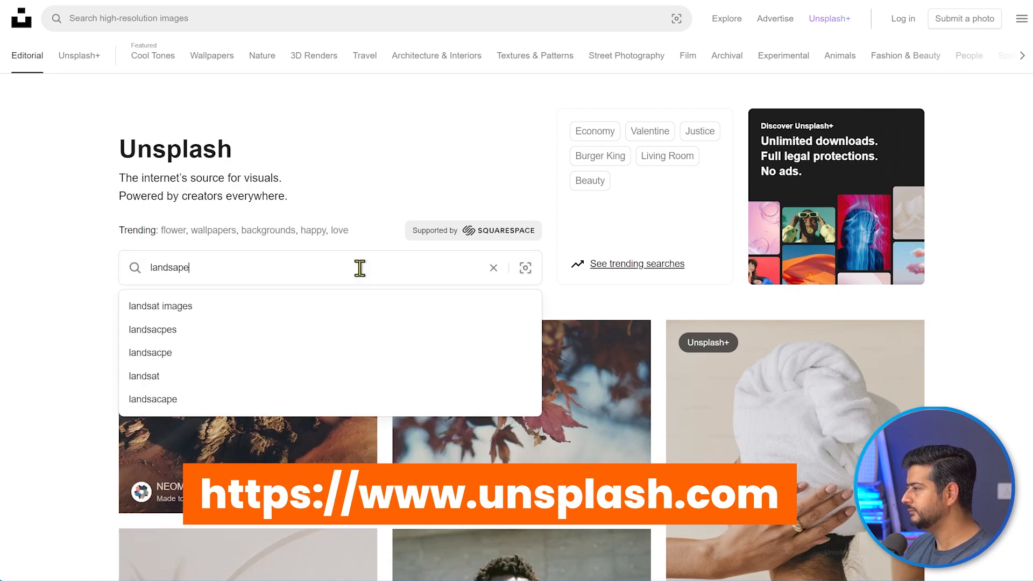
key("Return")
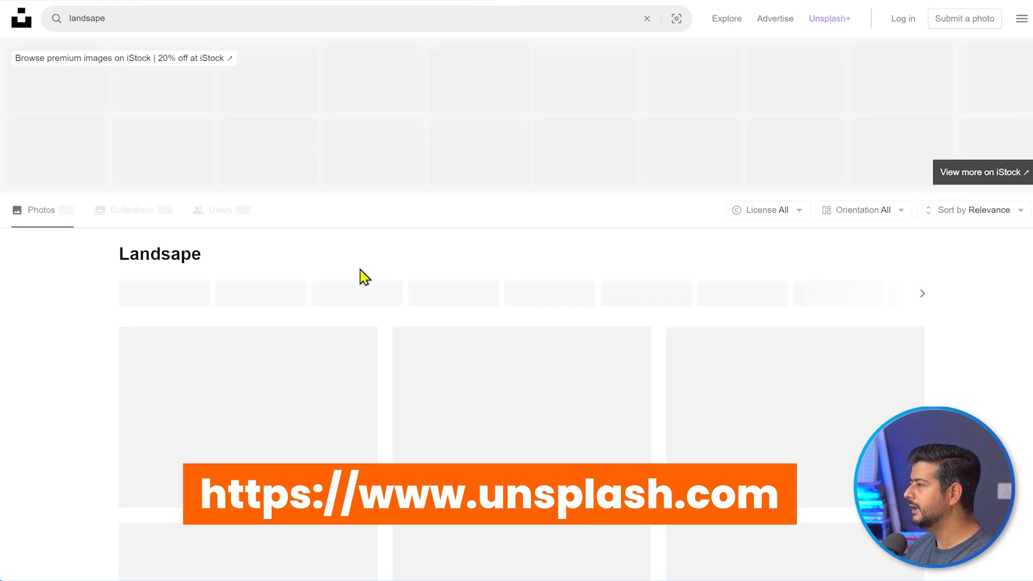
- Re-run the Unsplash search as 'landsaping' and browse the results
scroll(377, 269, "down", 3)
scroll(378, 270, "down", 10)
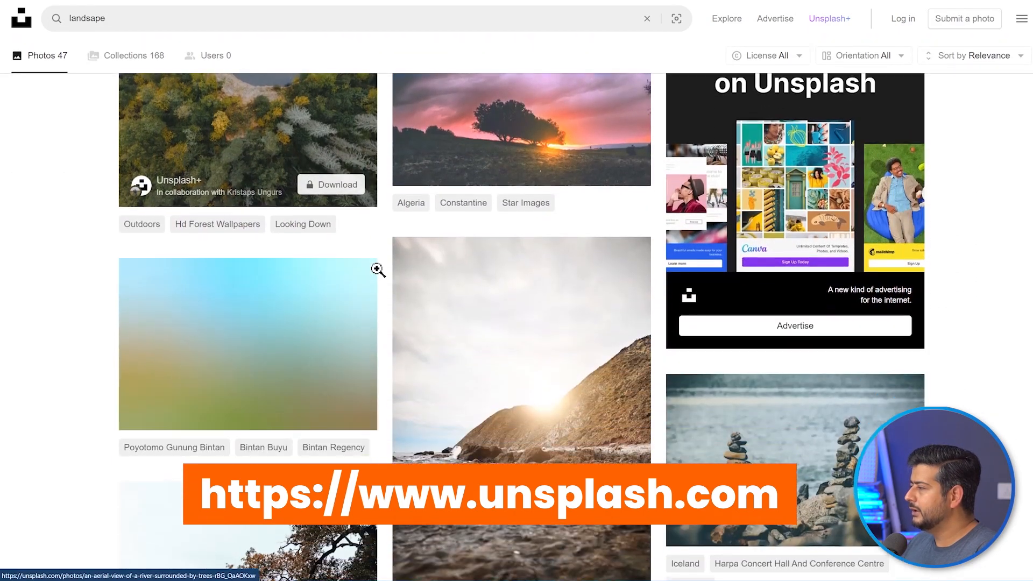
scroll(392, 302, "up", 7)
scroll(399, 317, "up", 5)
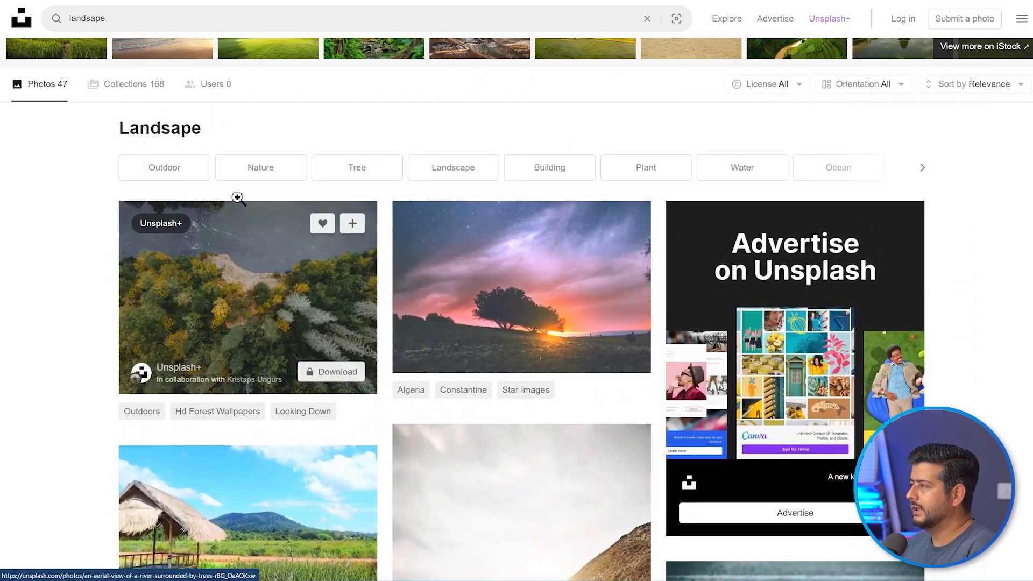
scroll(223, 141, "up", 3)
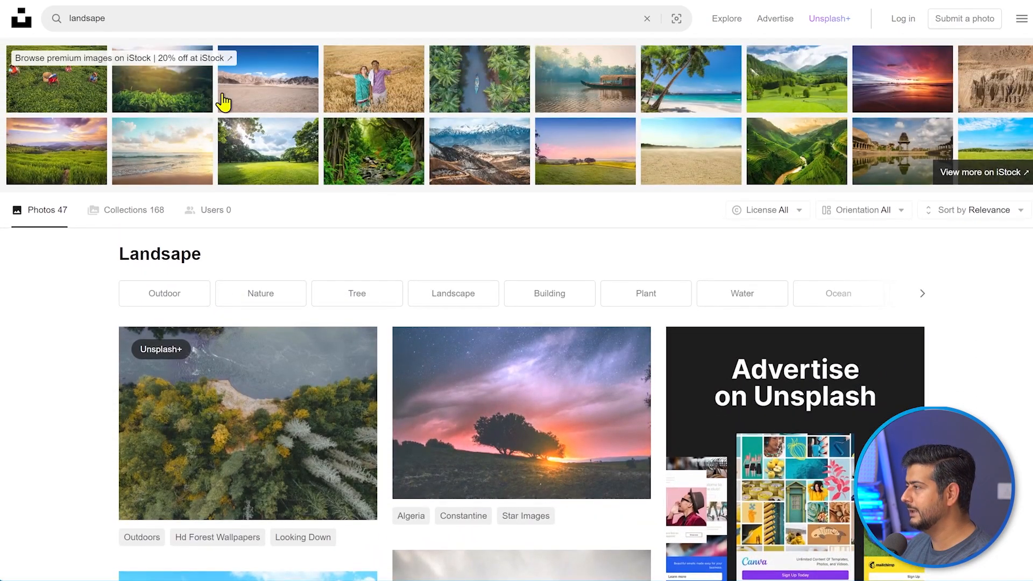
left_click(179, 19)
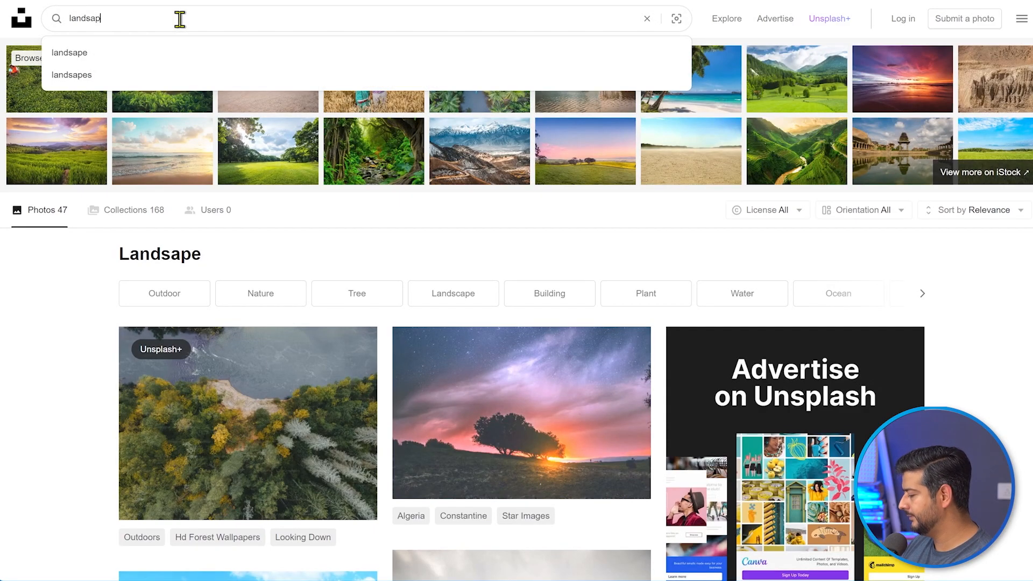
key("Return")
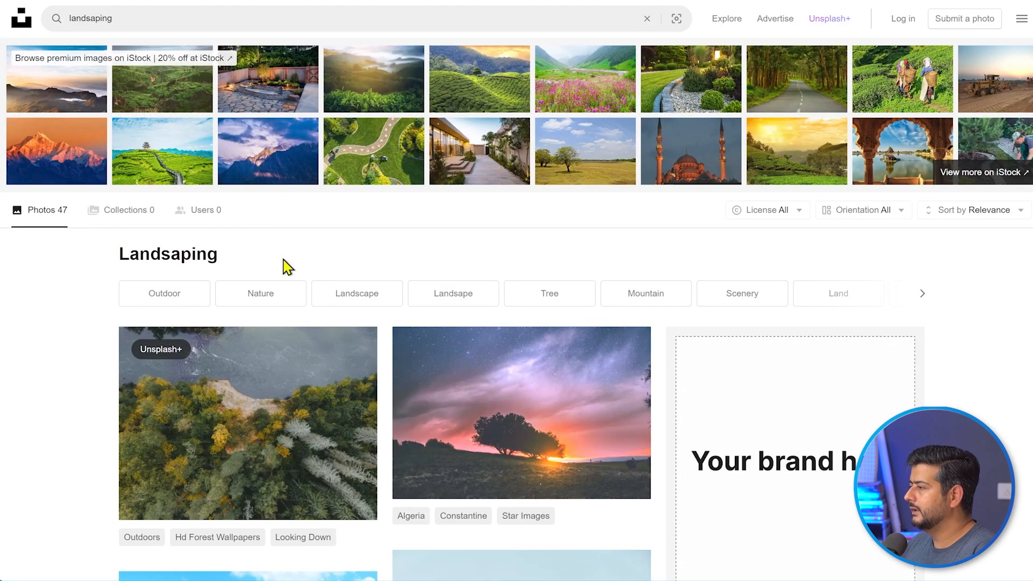
scroll(294, 334, "down", 5)
scroll(295, 334, "down", 15)
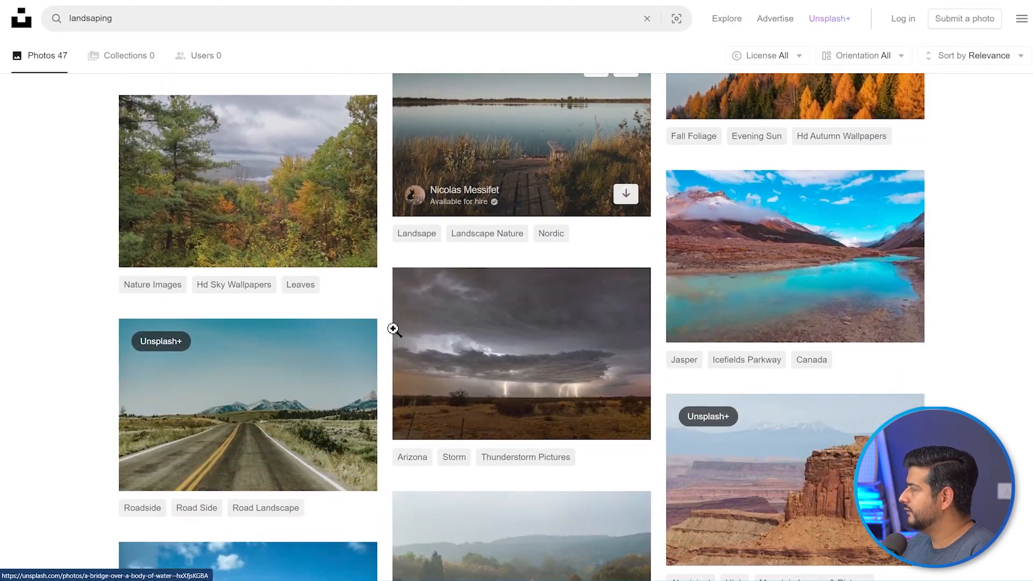
scroll(425, 338, "up", 12)
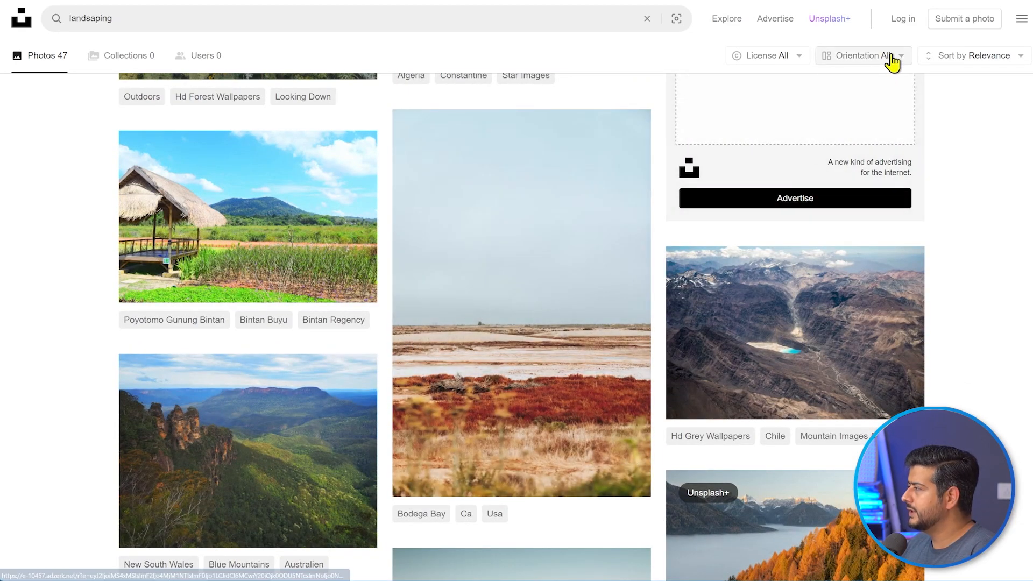
- Filter the 'landsaping' results to Portrait orientation and reopen the hero image's Select Image dialog
left_click(891, 58)
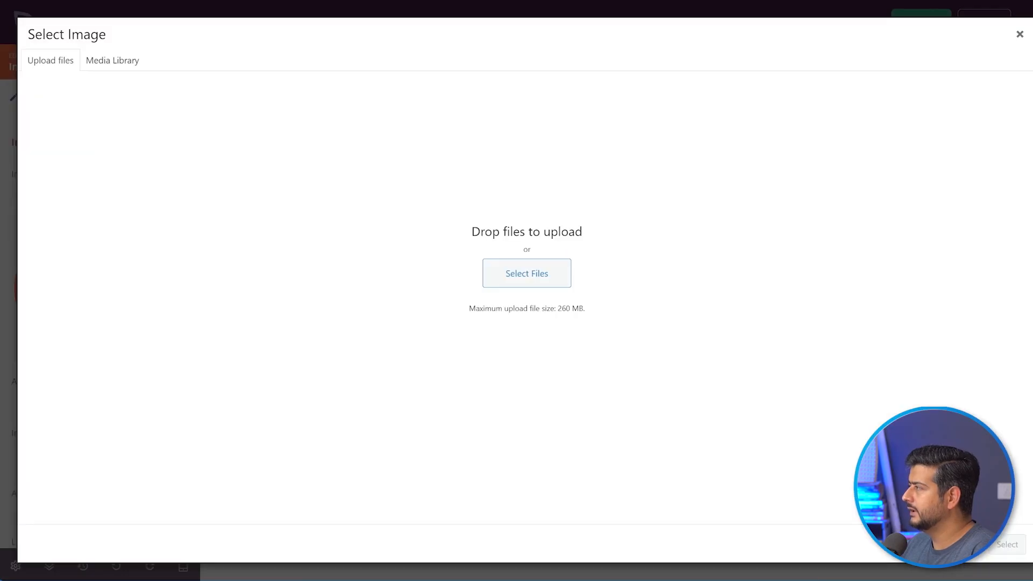
left_click(1019, 35)
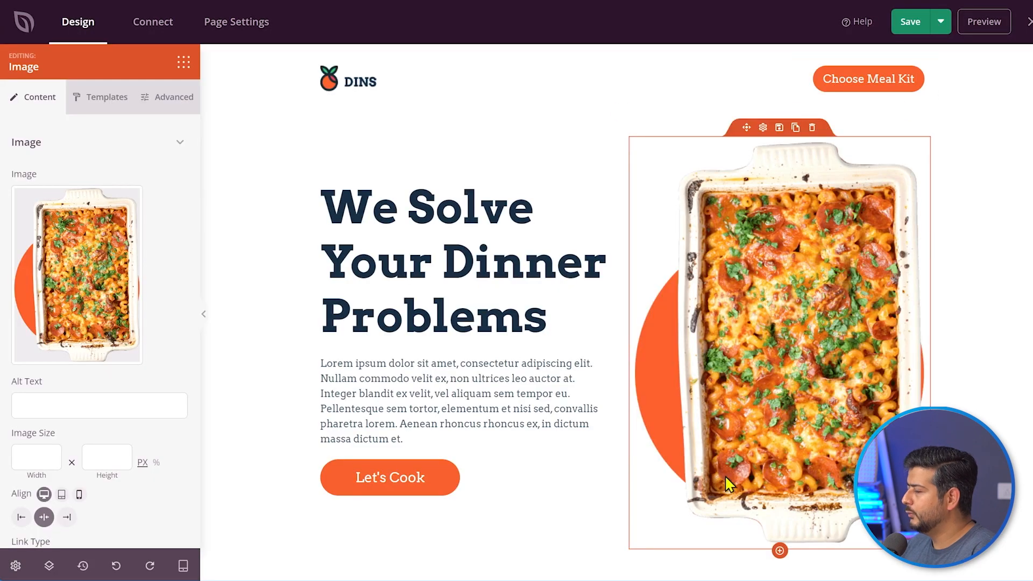
left_click(71, 276)
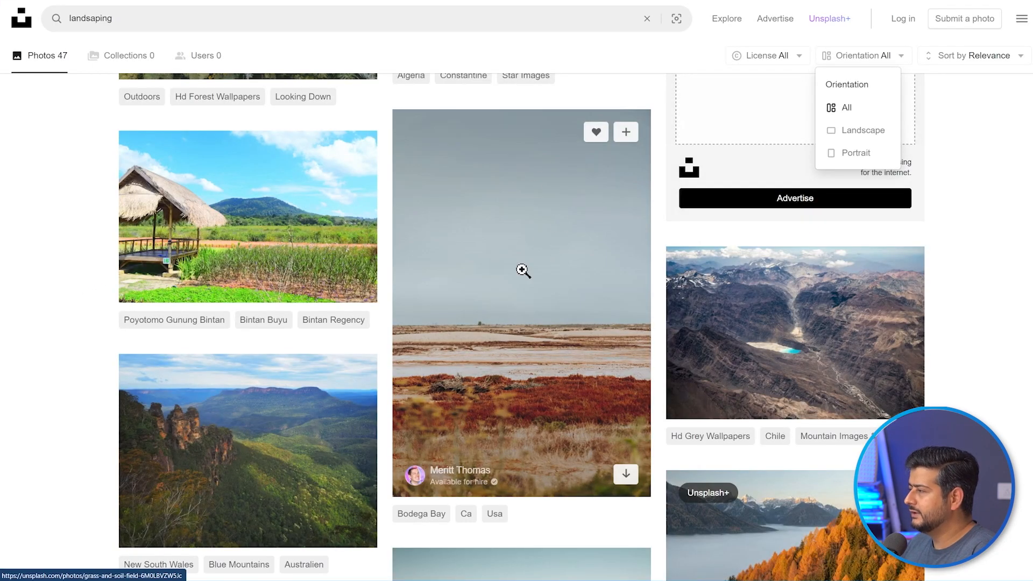
scroll(537, 272, "down", 8)
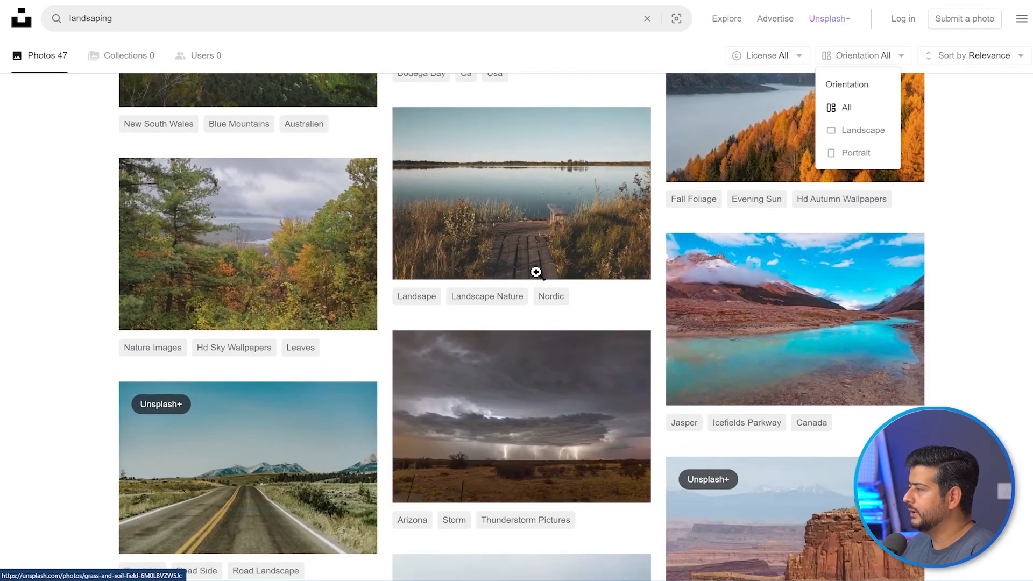
scroll(536, 272, "down", 5)
left_click(860, 131)
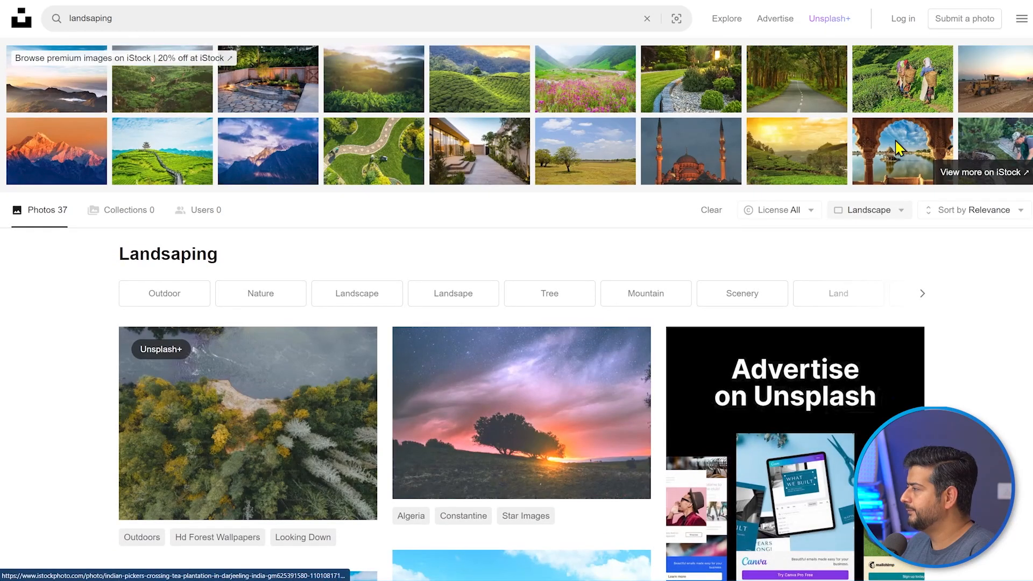
left_click(900, 213)
left_click(868, 314)
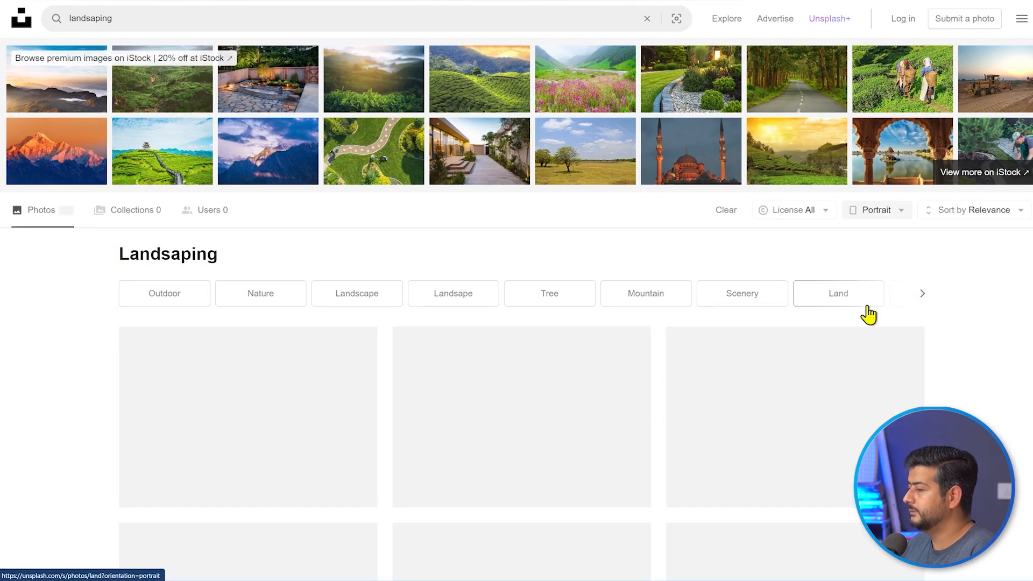
scroll(952, 323, "down", 10)
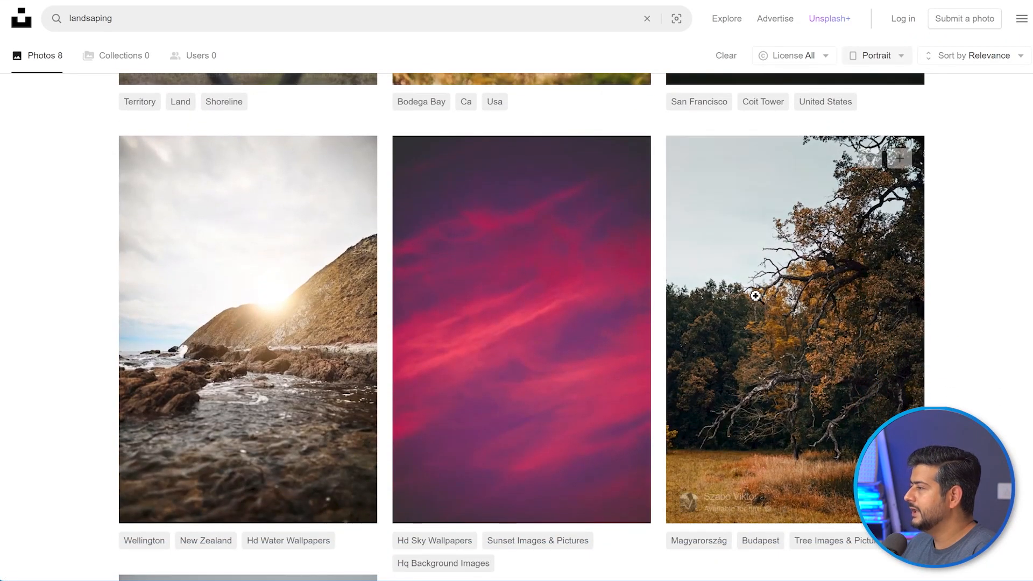
scroll(592, 344, "down", 10)
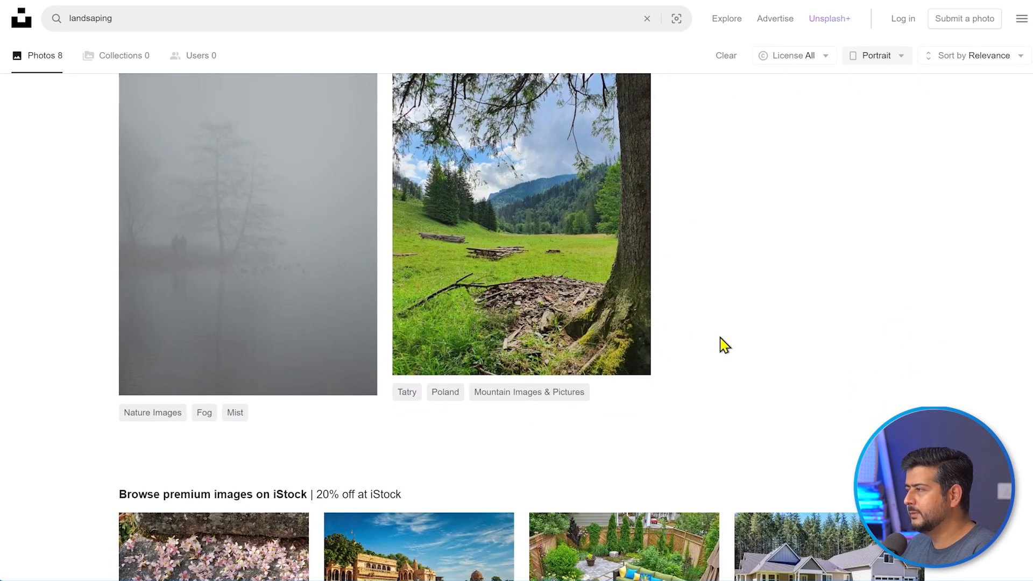
scroll(724, 345, "up", 8)
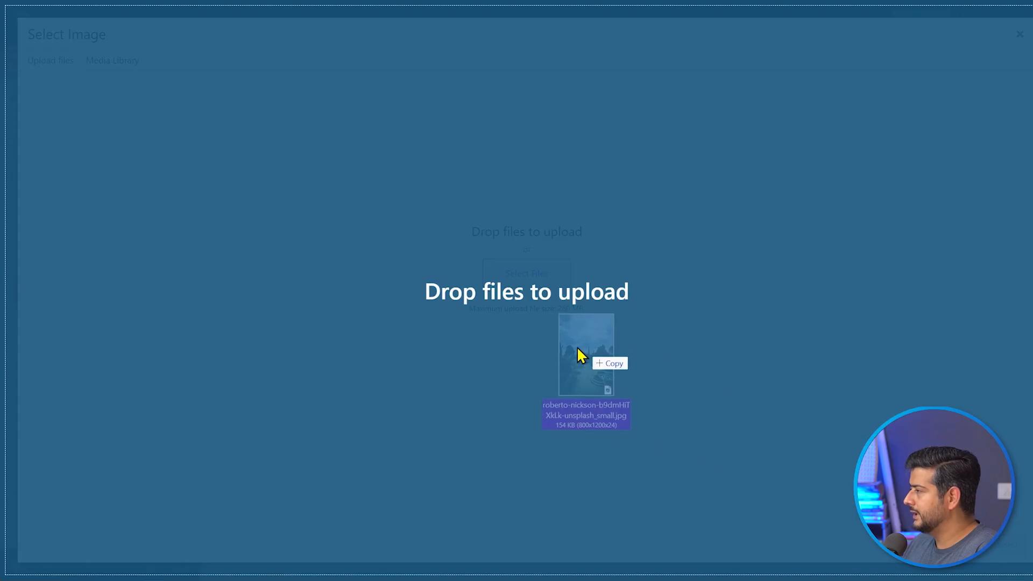
- Upload the downloaded Unsplash garden photo and use it as the hero image
left_click_drag(581, 353, 651, 229)
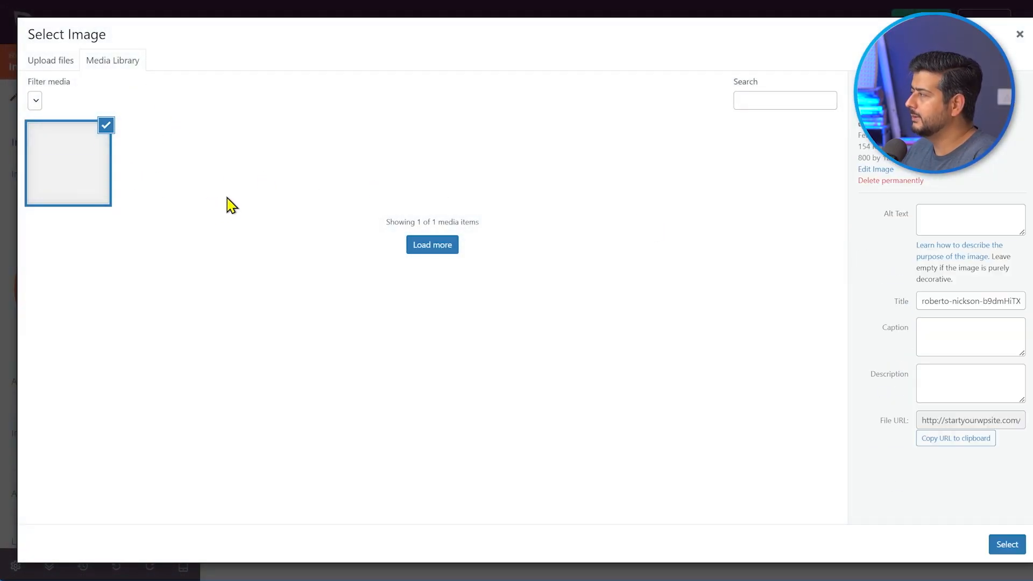
left_click(1003, 552)
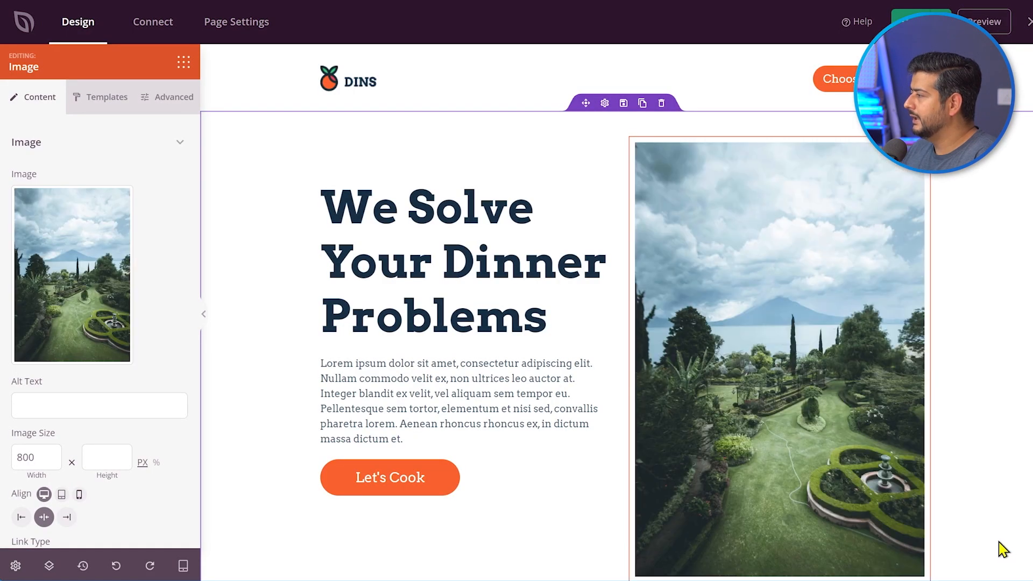
left_click(999, 327)
scroll(999, 327, "down", 2)
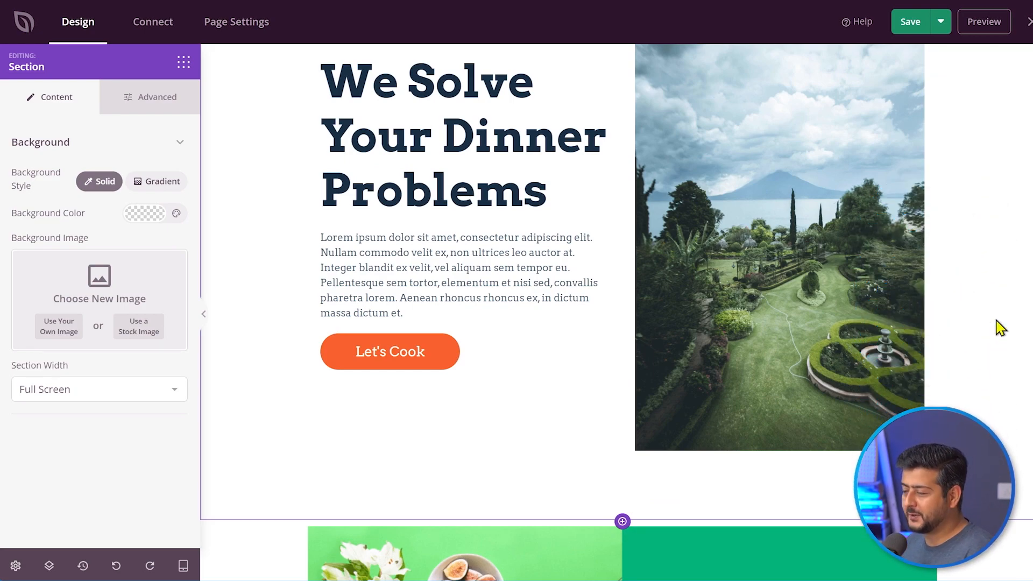
scroll(999, 327, "up", 2)
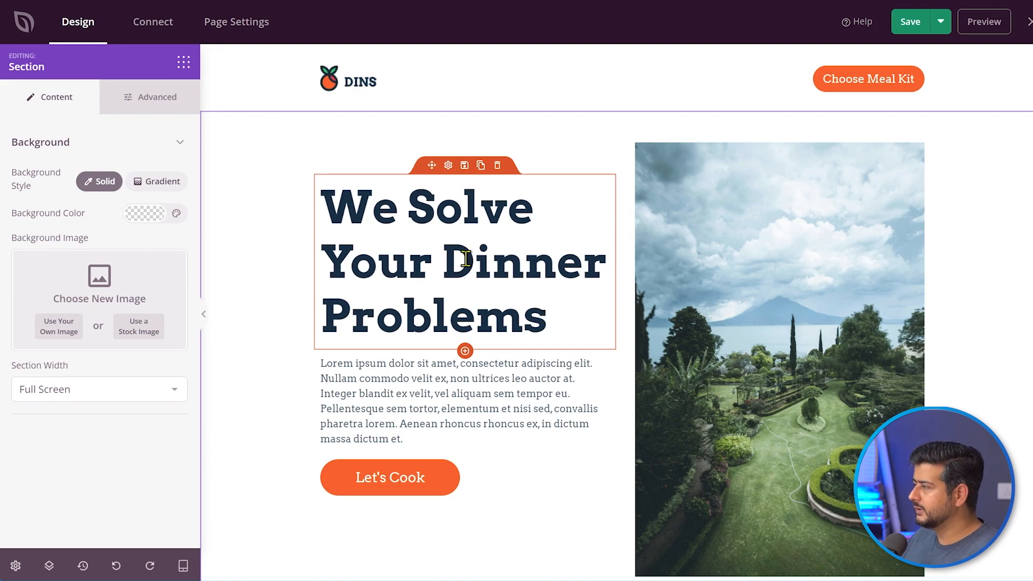
- Replace 'Dinner' with 'Landscaping' so the headline reads 'We Solve Your Landscaping Problems'
left_click(464, 279)
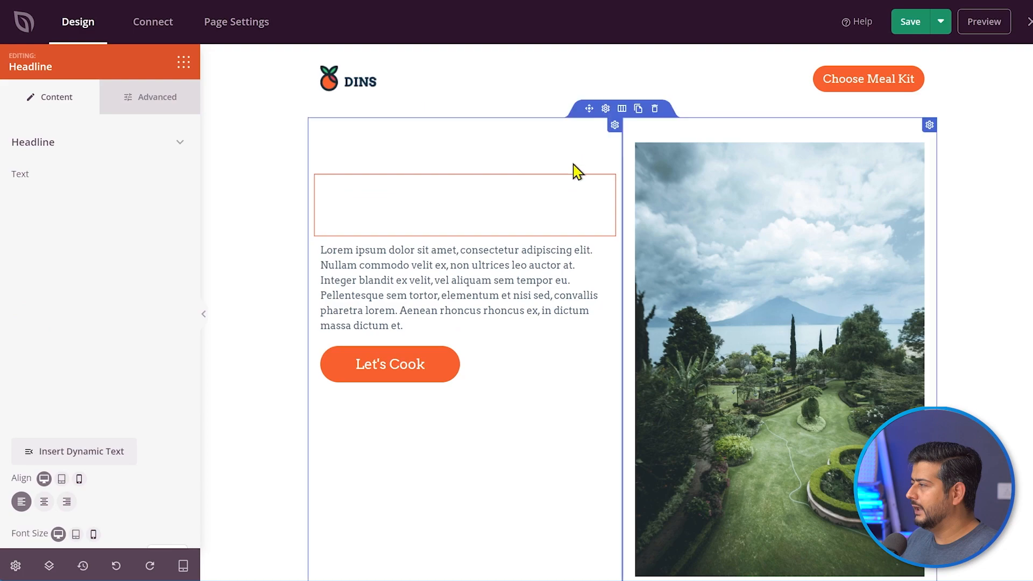
left_click(451, 247)
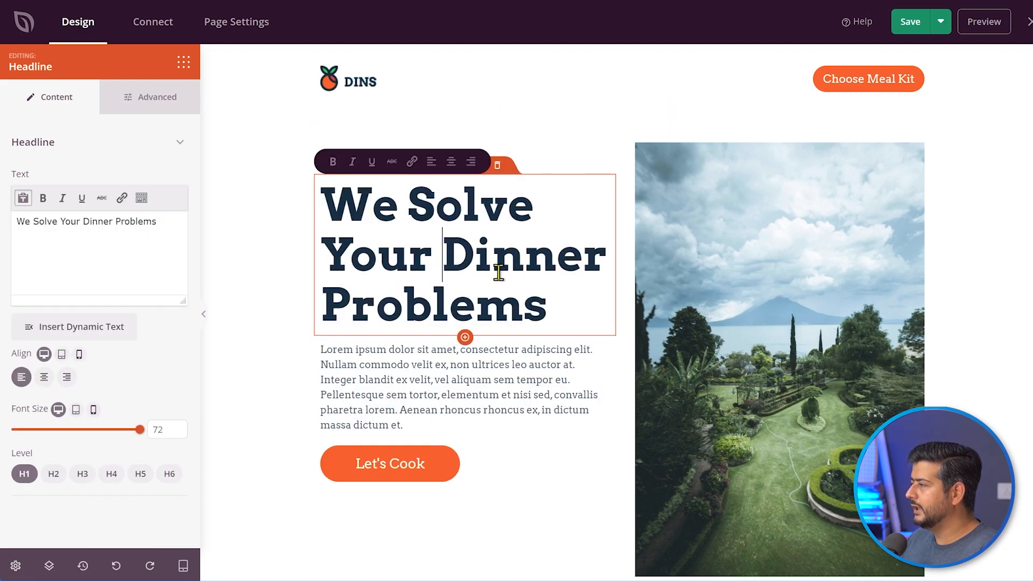
left_click_drag(442, 247, 549, 300)
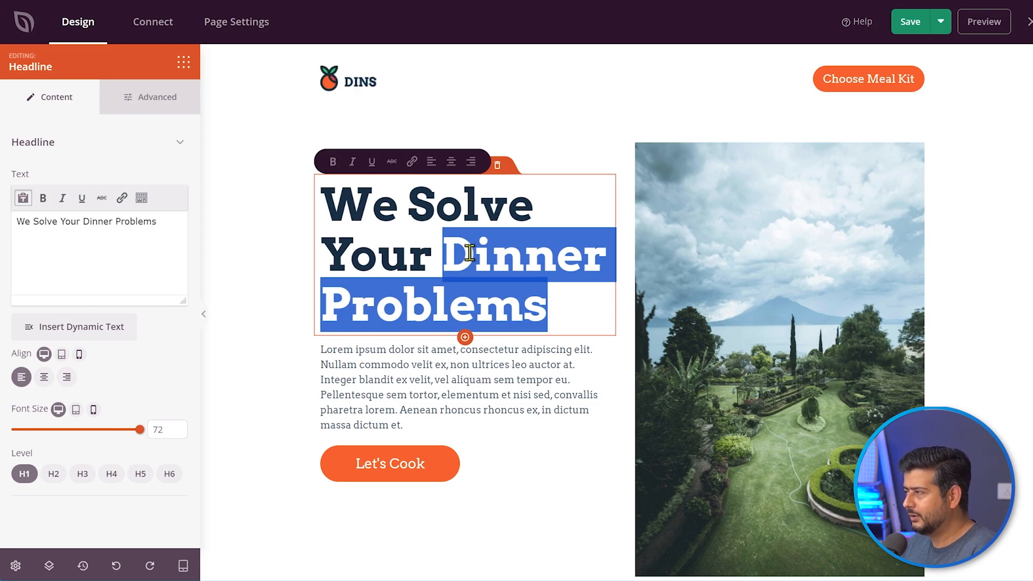
left_click(123, 245)
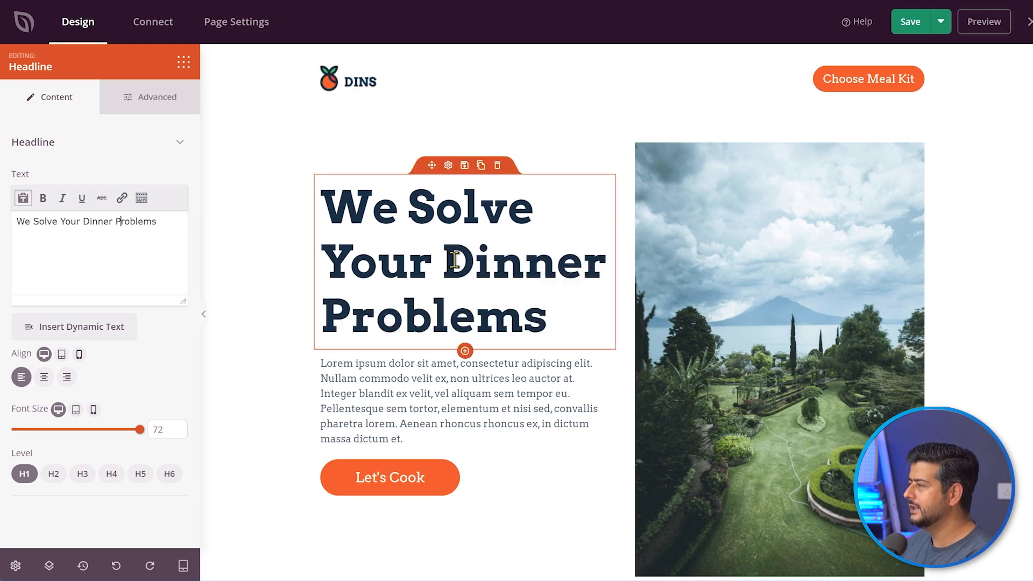
double_click(476, 263)
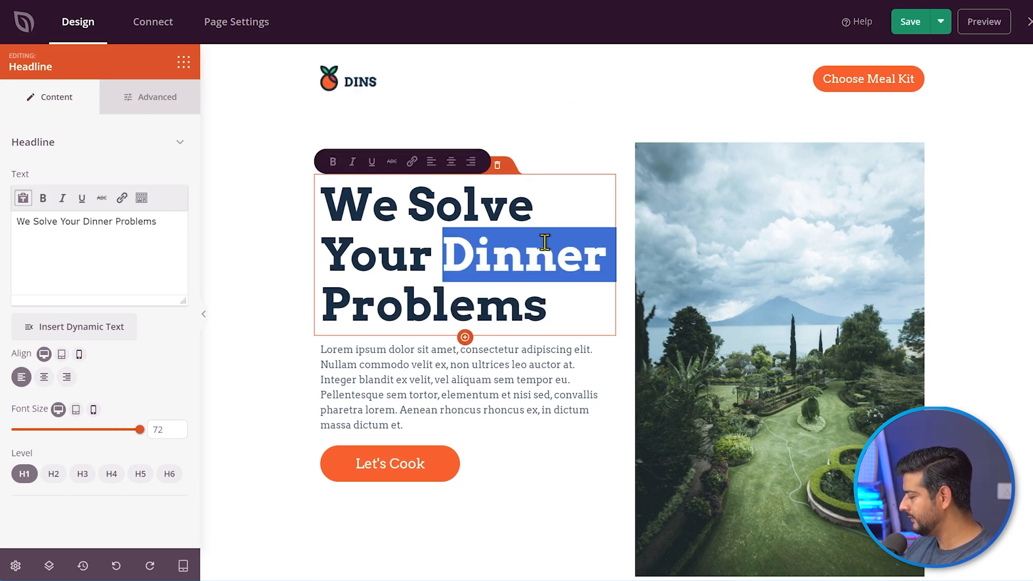
type("Lands")
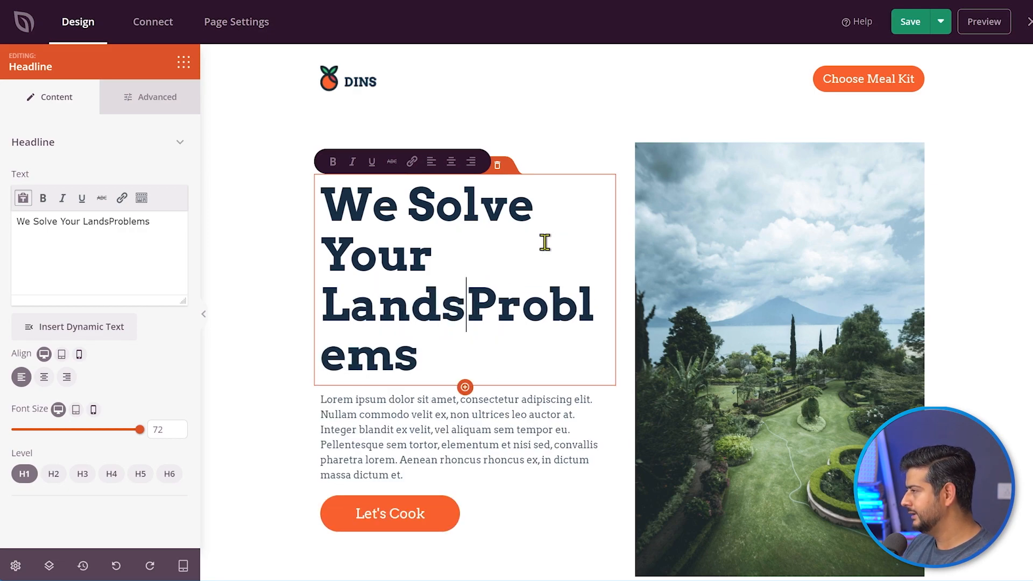
type("caping")
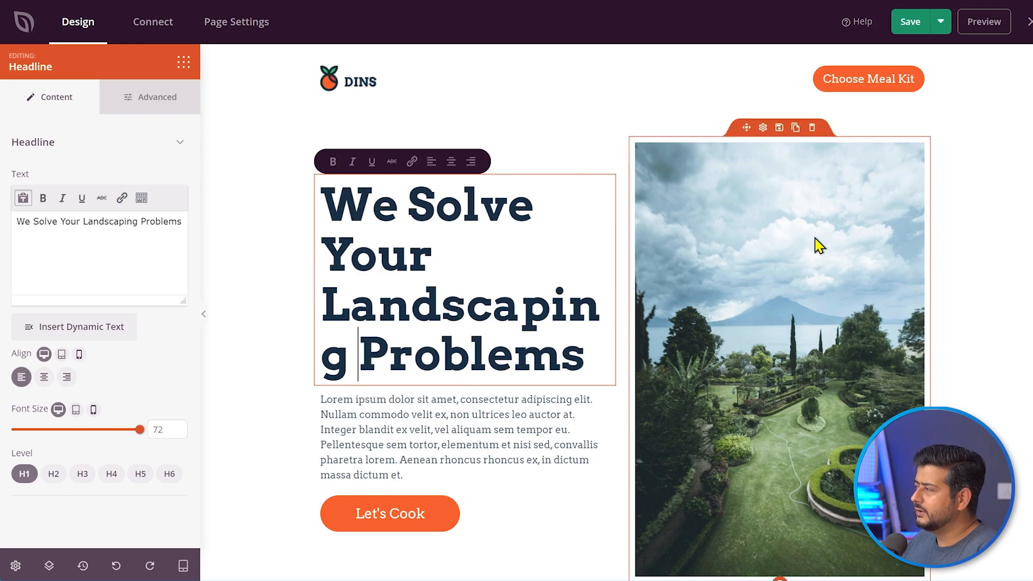
left_click(1005, 240)
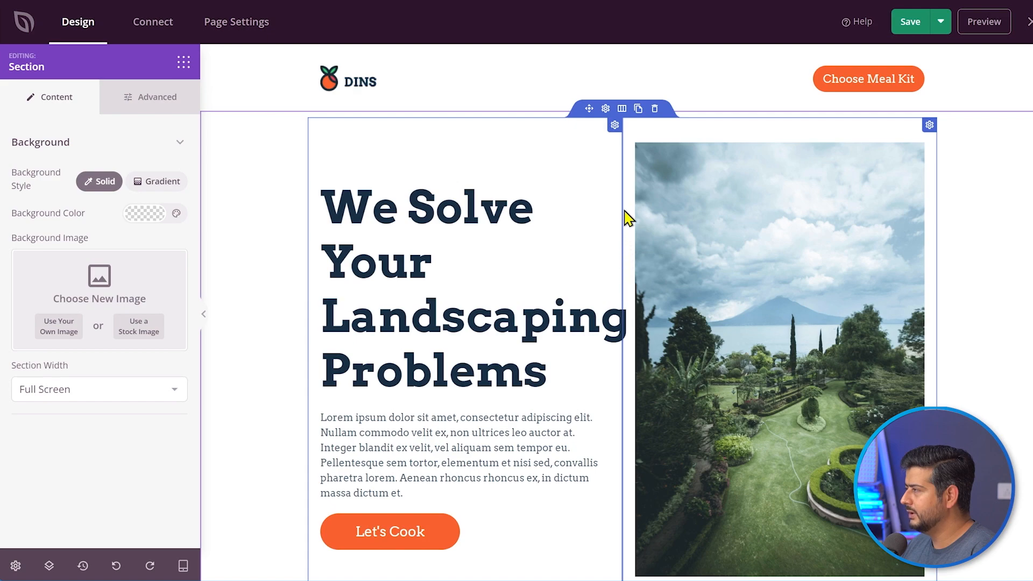
- Widen the hero row's width from 1000 to about 1050
left_click(622, 109)
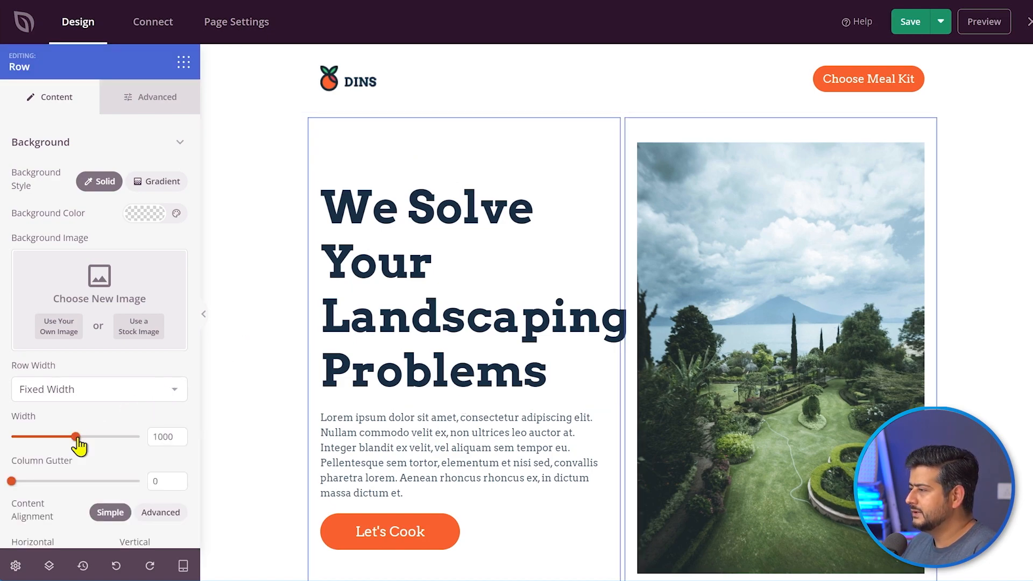
left_click_drag(76, 437, 82, 445)
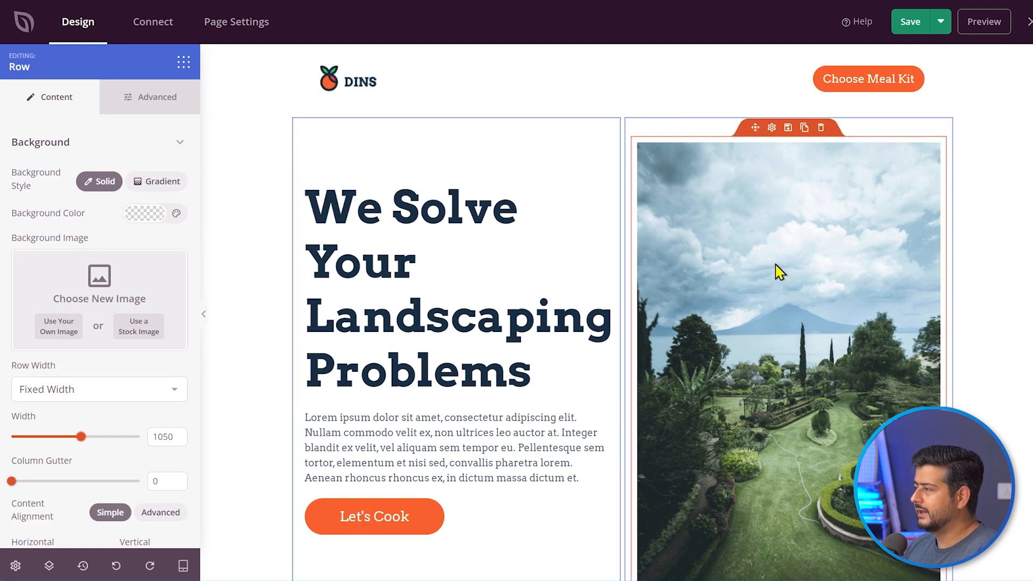
- Change the hero paragraph to 'We are the best landscaping service business you'll ever work with.'
left_click(350, 419)
left_click_drag(127, 317, 16, 222)
type("We are th")
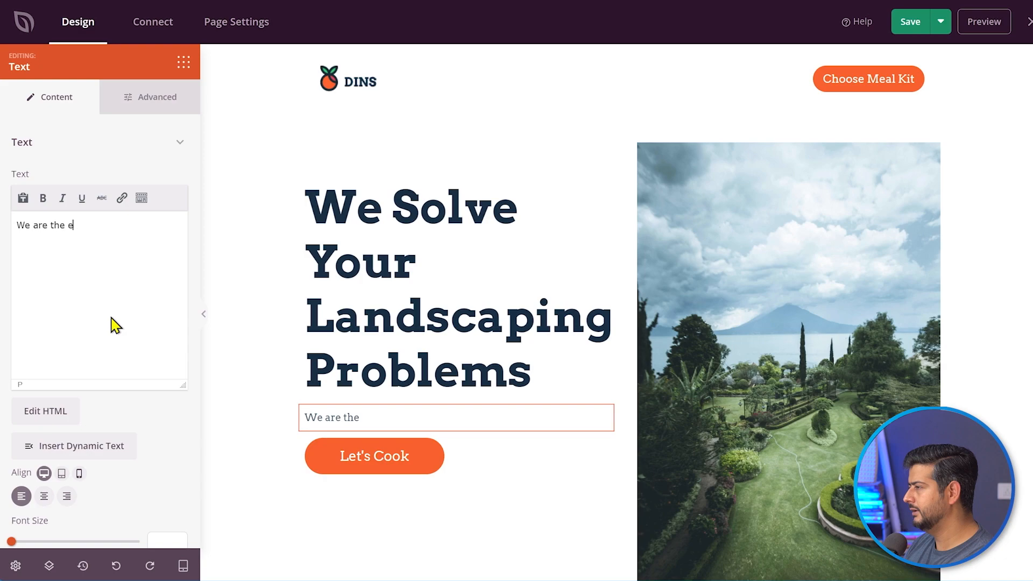
type("e best land")
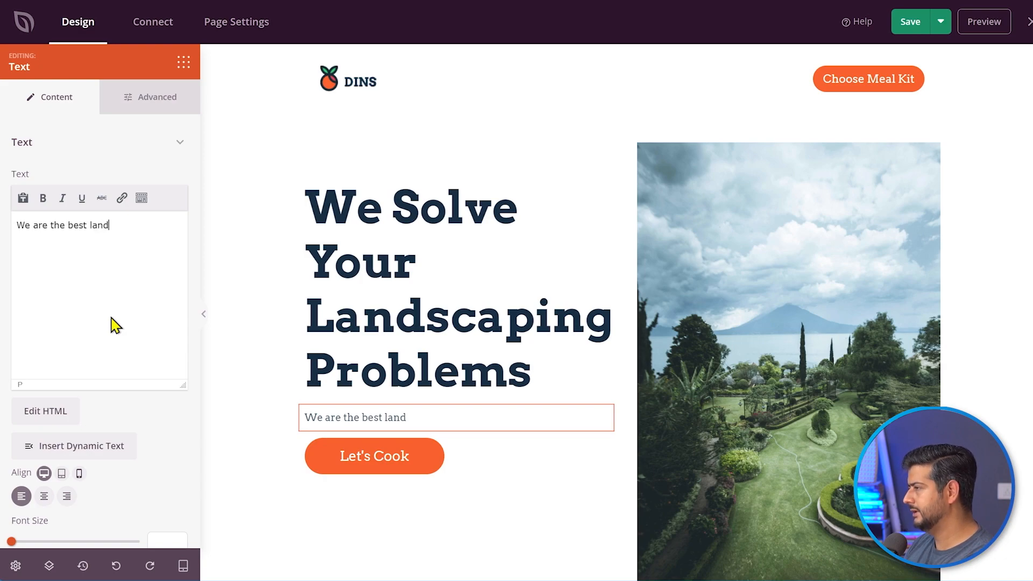
type("scaping s")
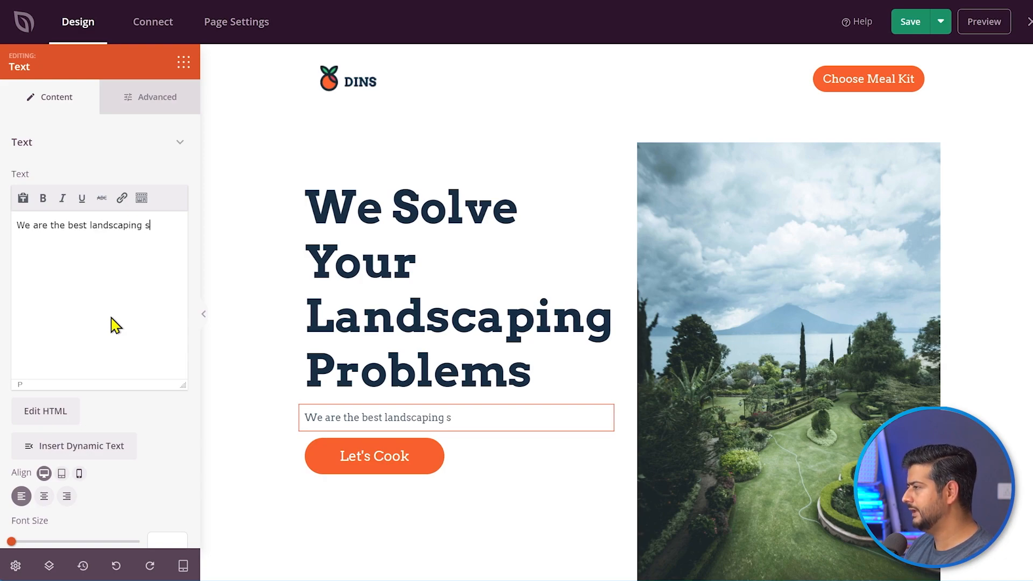
type("ervice bsin")
type("usine")
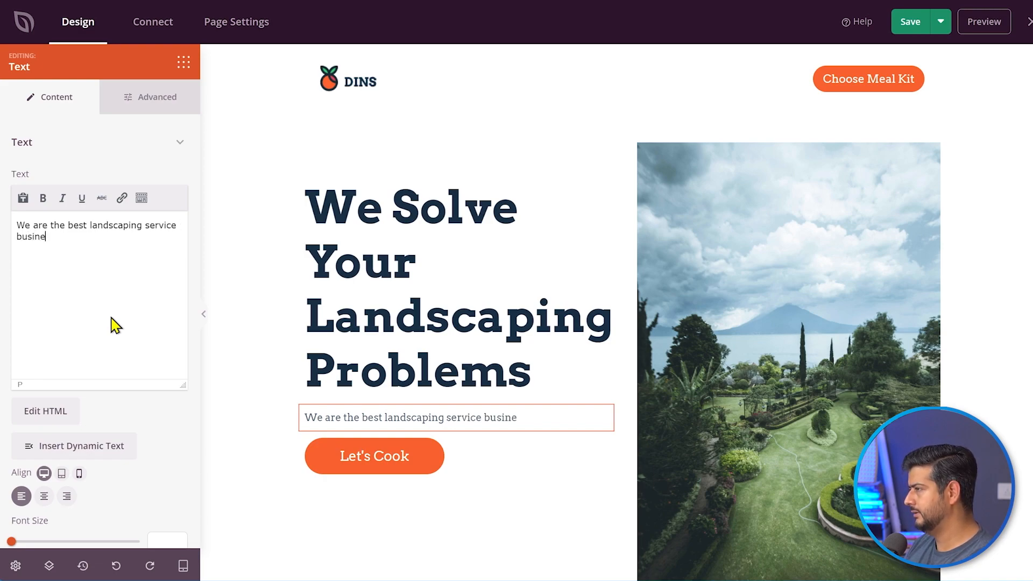
type("ss you'll ever work with.")
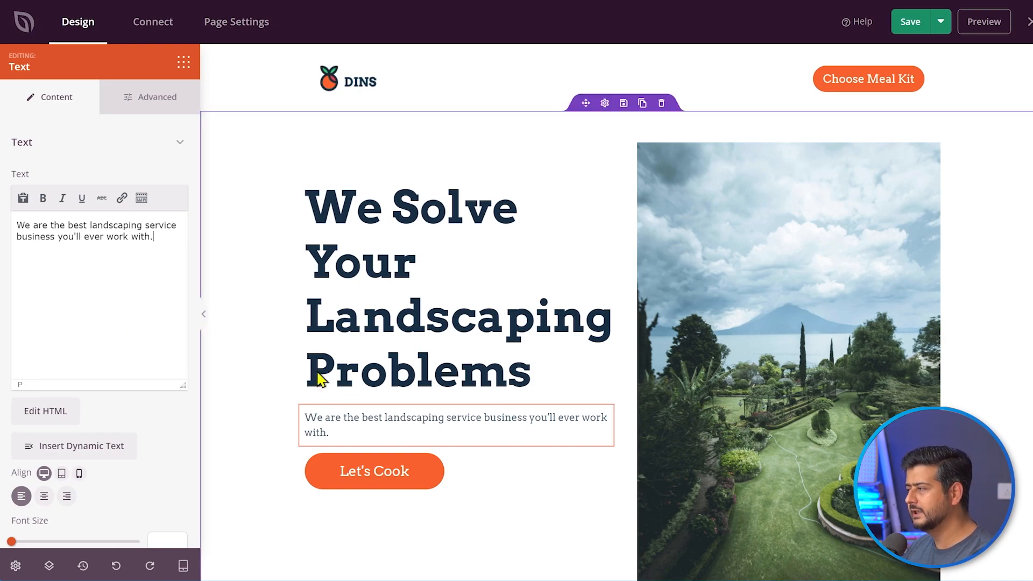
- Change the hero button text from 'Let's Cook' to 'Let's Talk'
left_click(380, 483)
double_click(54, 223)
type("Talk")
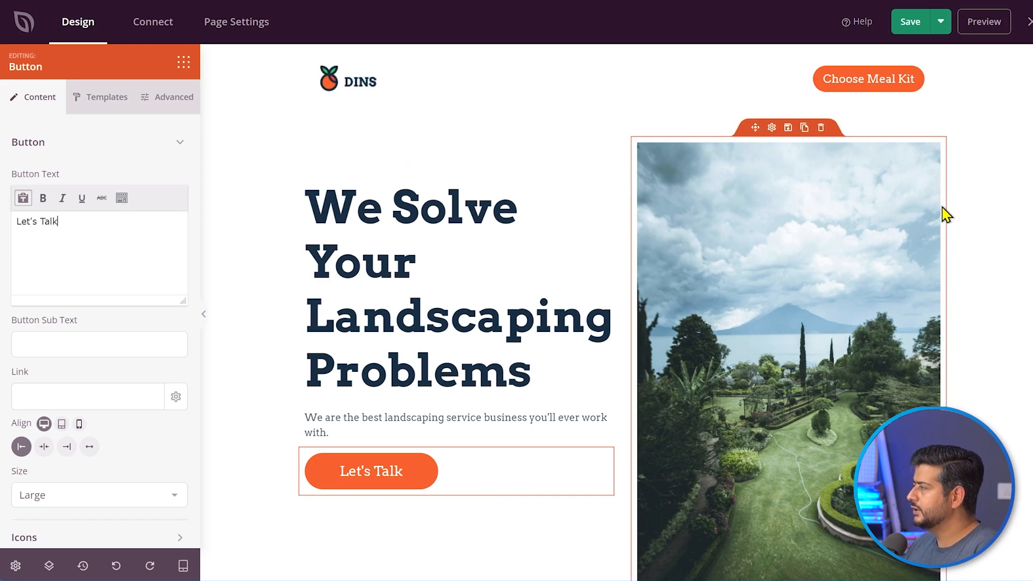
left_click(1008, 185)
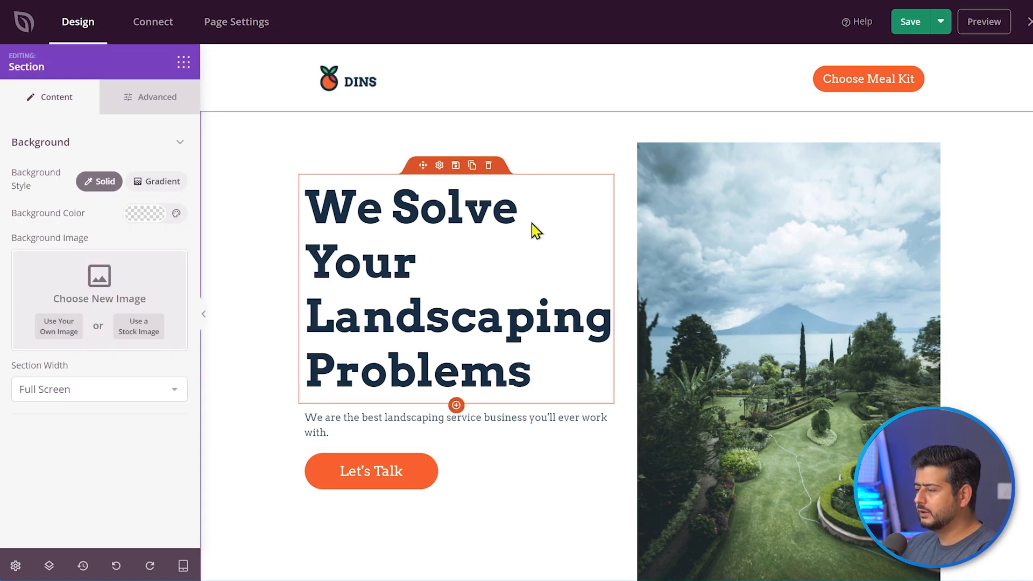
scroll(493, 258, "down", 15)
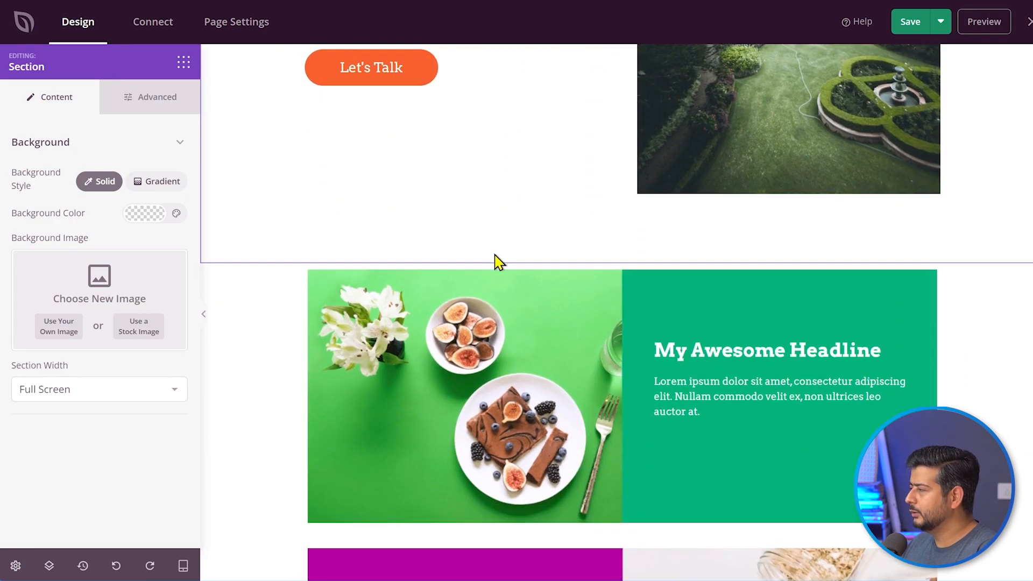
scroll(503, 306, "down", 8)
scroll(503, 307, "up", 20)
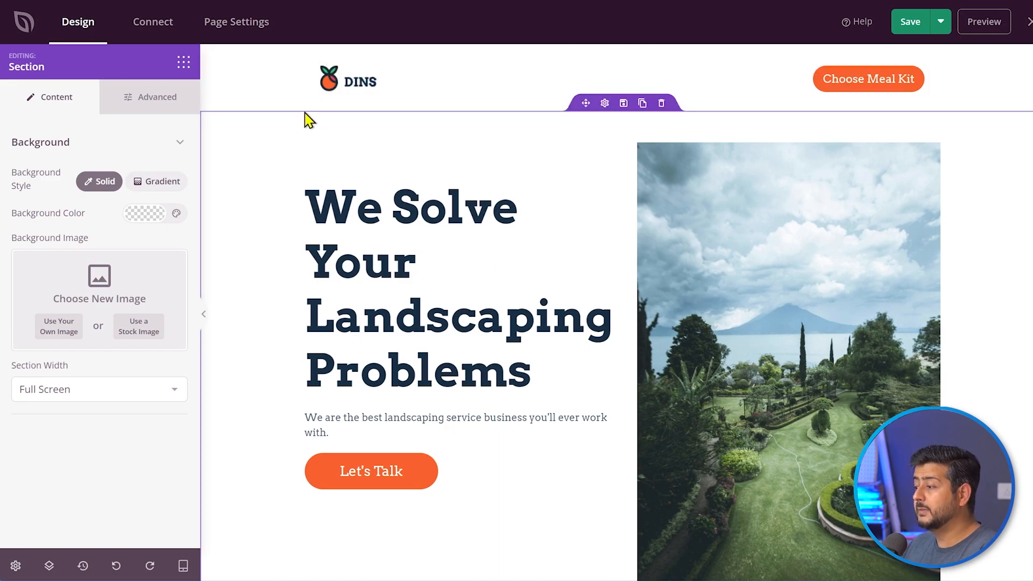
- Replace the DINS logo with the uploaded house logo_small.png image
left_click(331, 92)
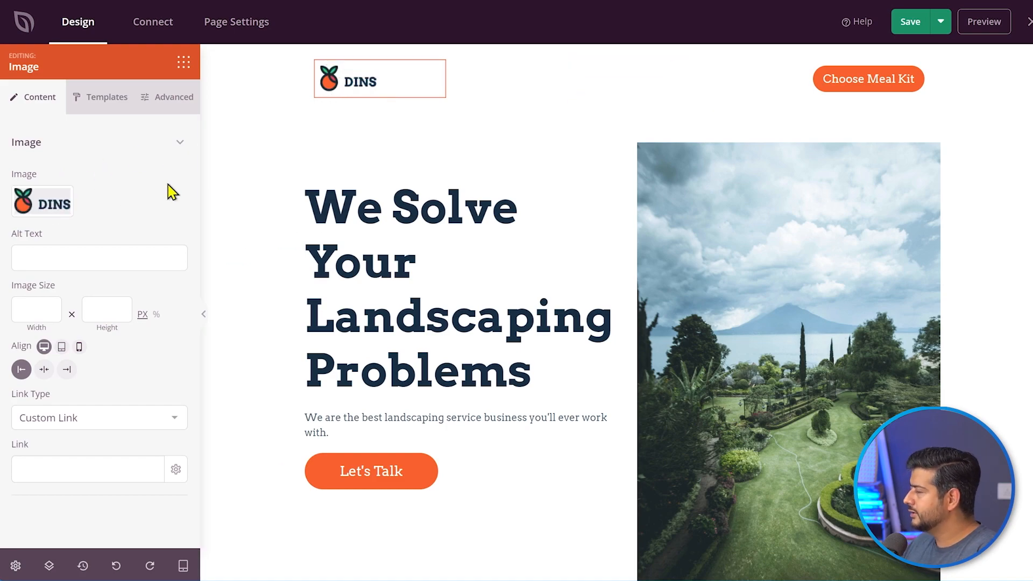
left_click(26, 207)
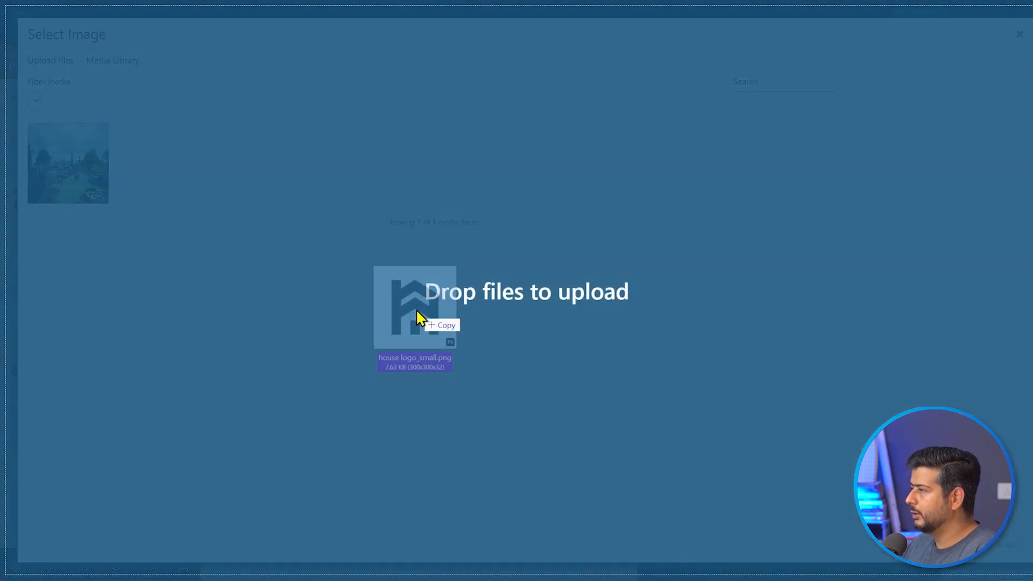
left_click_drag(416, 309, 383, 291)
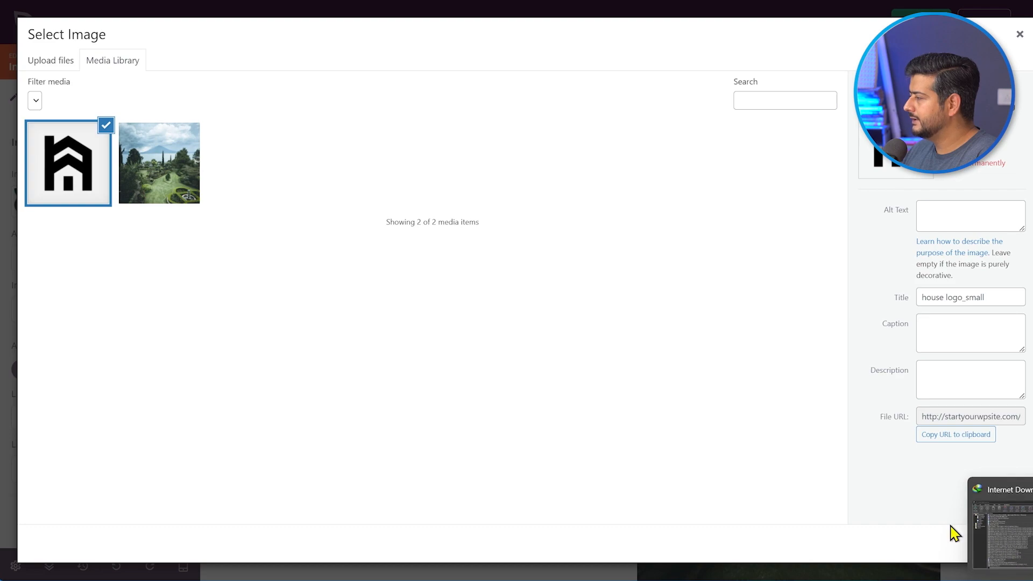
left_click(994, 544)
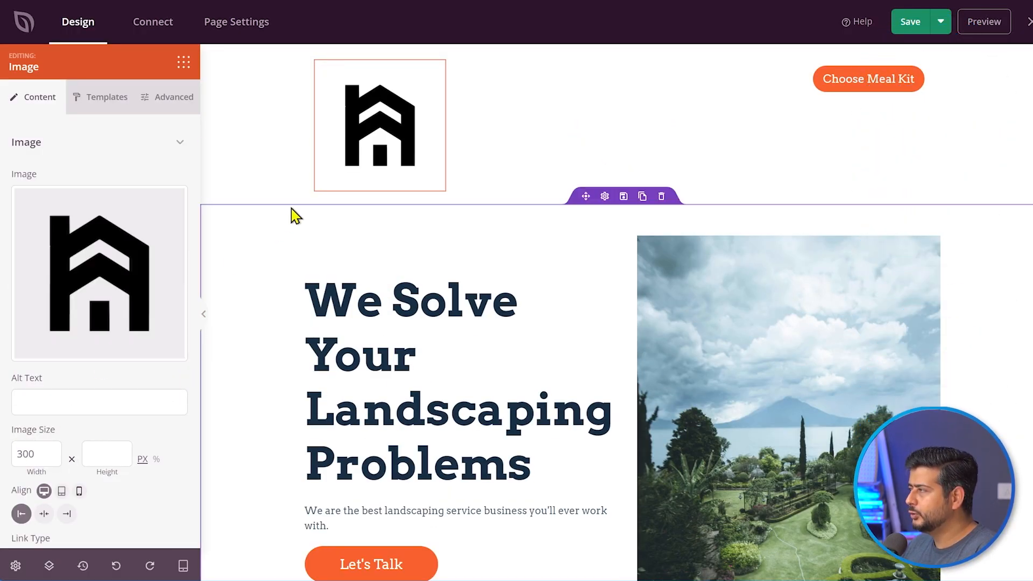
- Set the logo's image width to 75 px
double_click(23, 455)
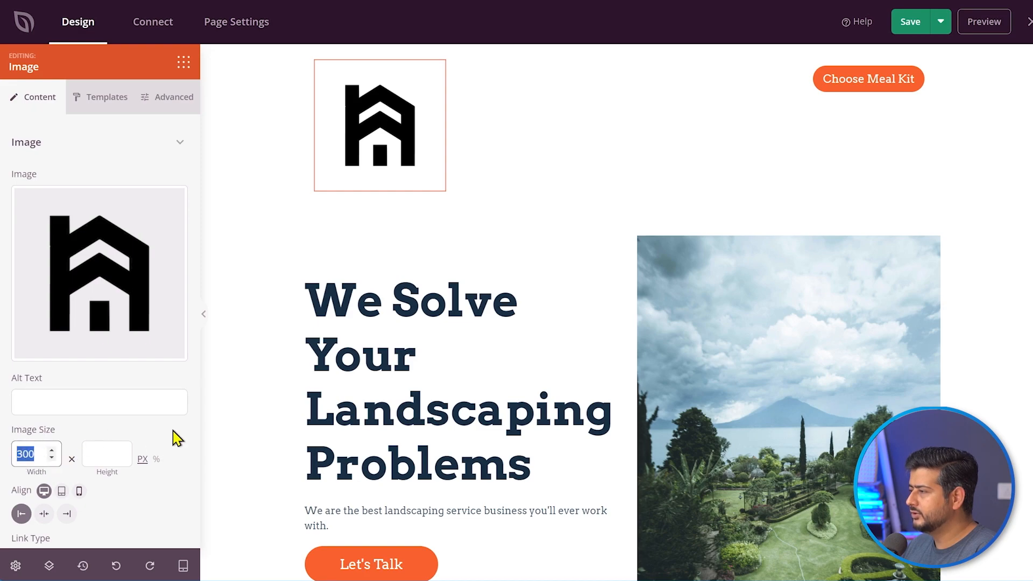
type("100")
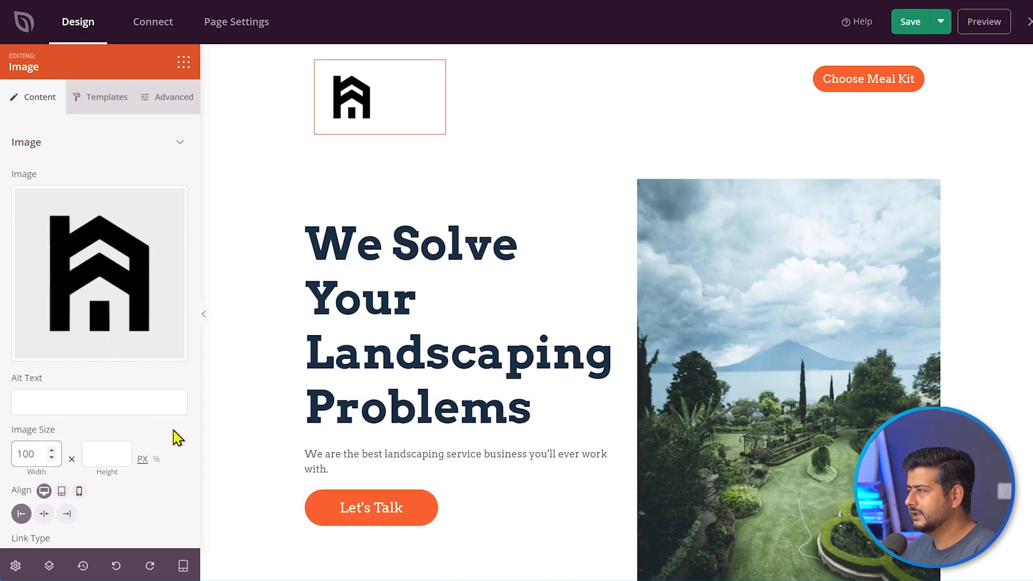
left_click(177, 430)
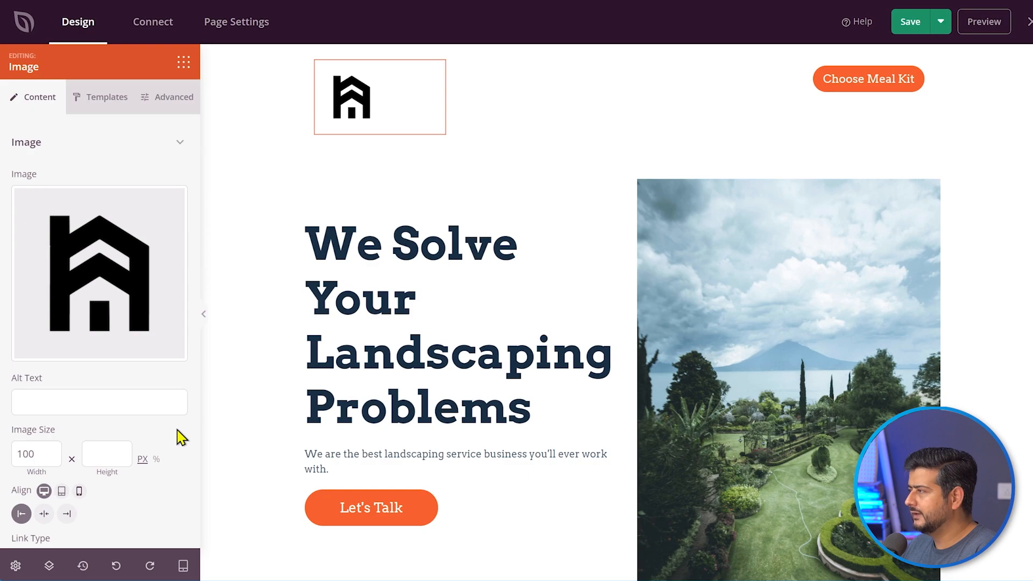
left_click(39, 452)
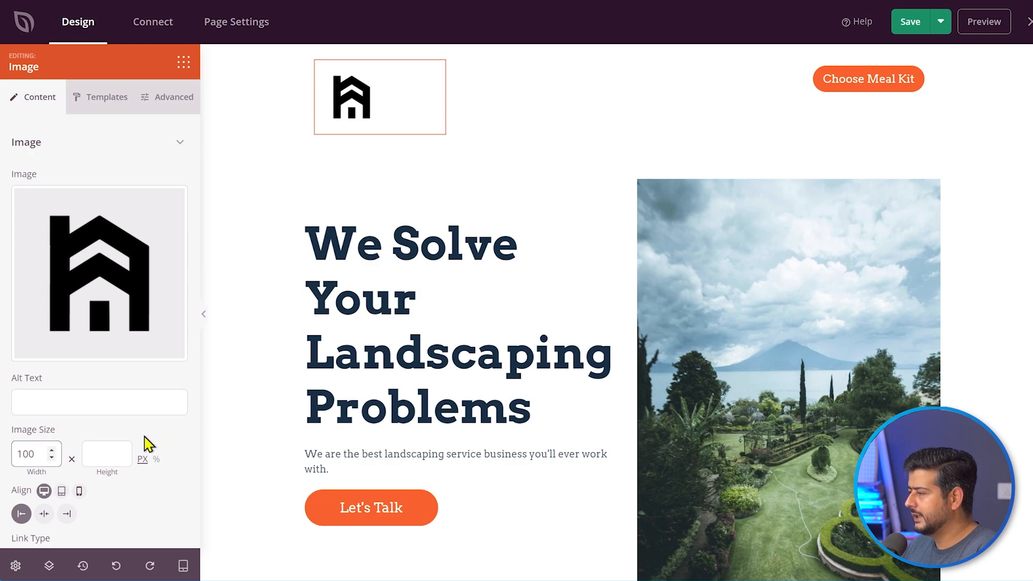
key("BackSpace")
key("BackSpace")
key("BackSpace")
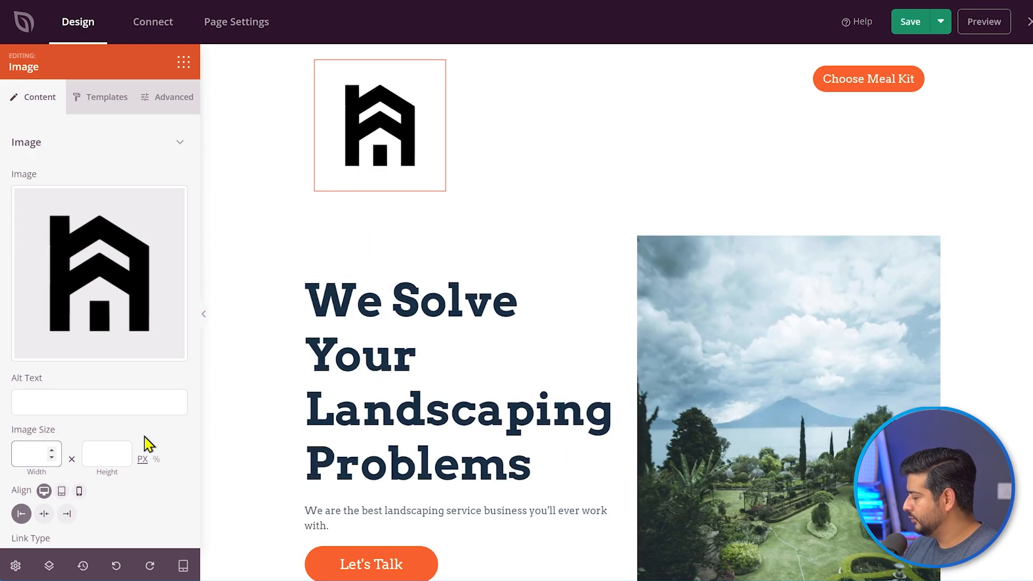
type("75")
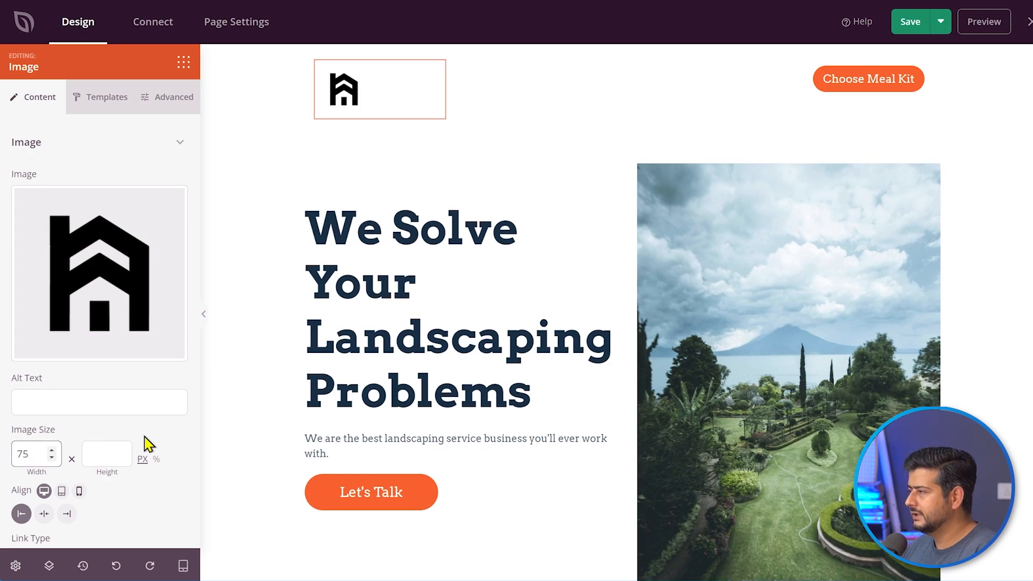
left_click(178, 444)
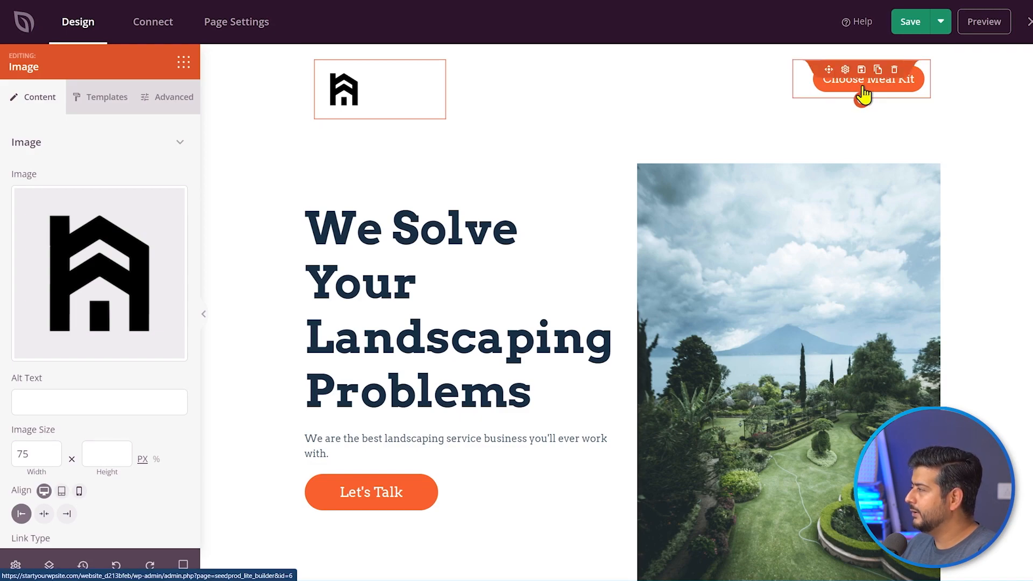
- Delete the Choose Meal Kit button
left_click(895, 71)
left_click(485, 306)
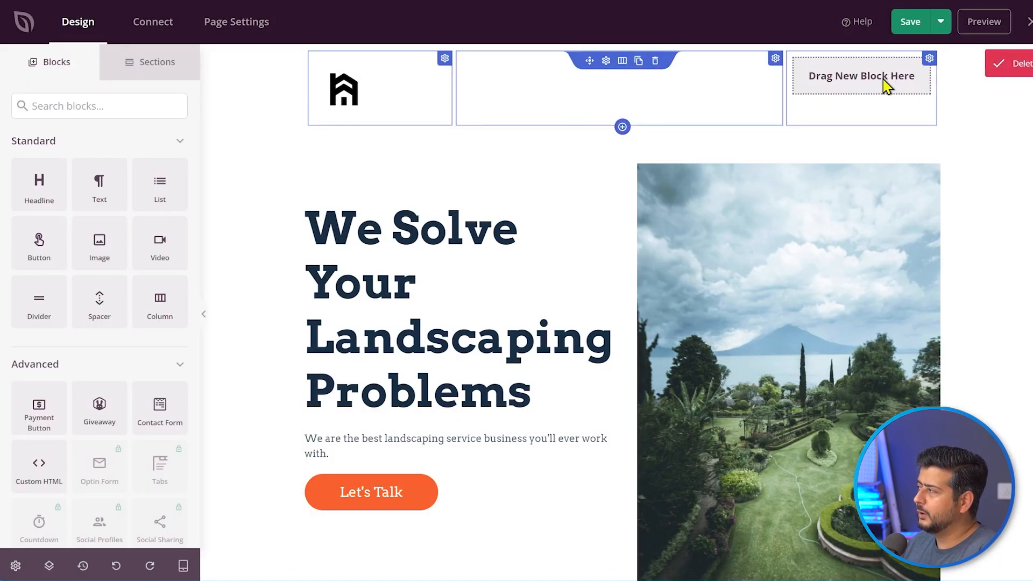
scroll(962, 247, "down", 4)
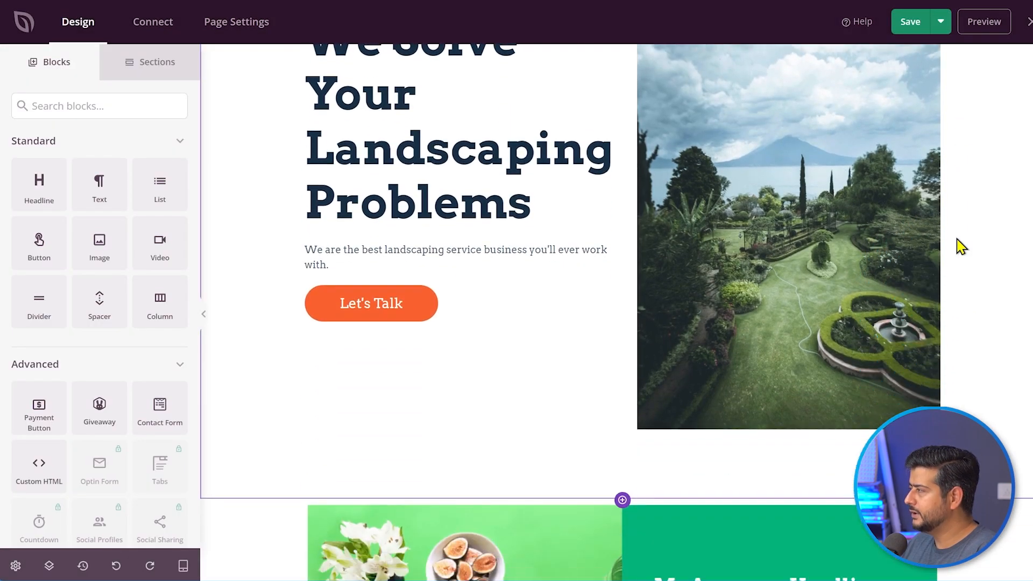
scroll(961, 247, "down", 13)
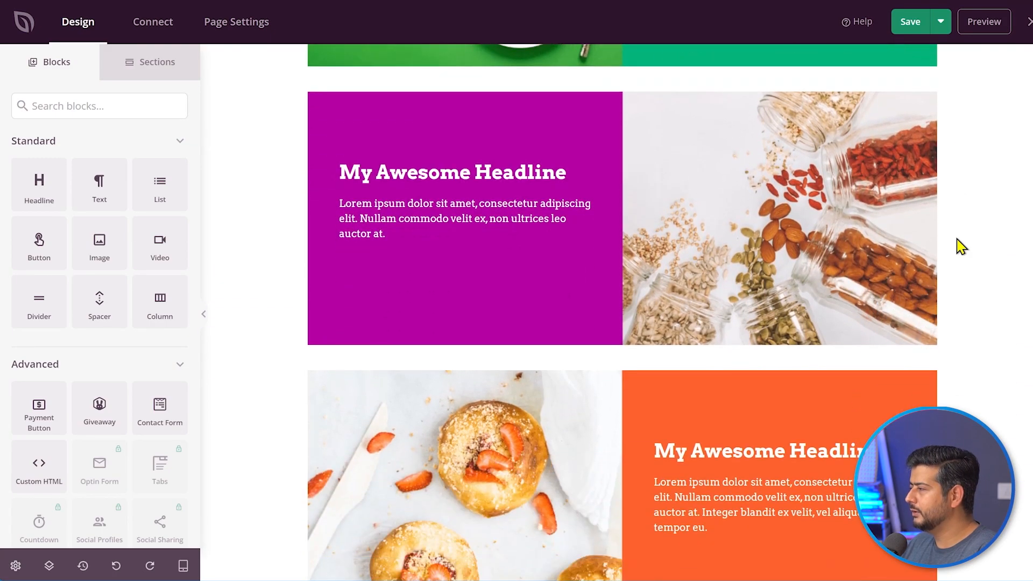
- Open the image settings for the green section's fig-plate photo
scroll(961, 247, "down", 5)
scroll(960, 245, "up", 10)
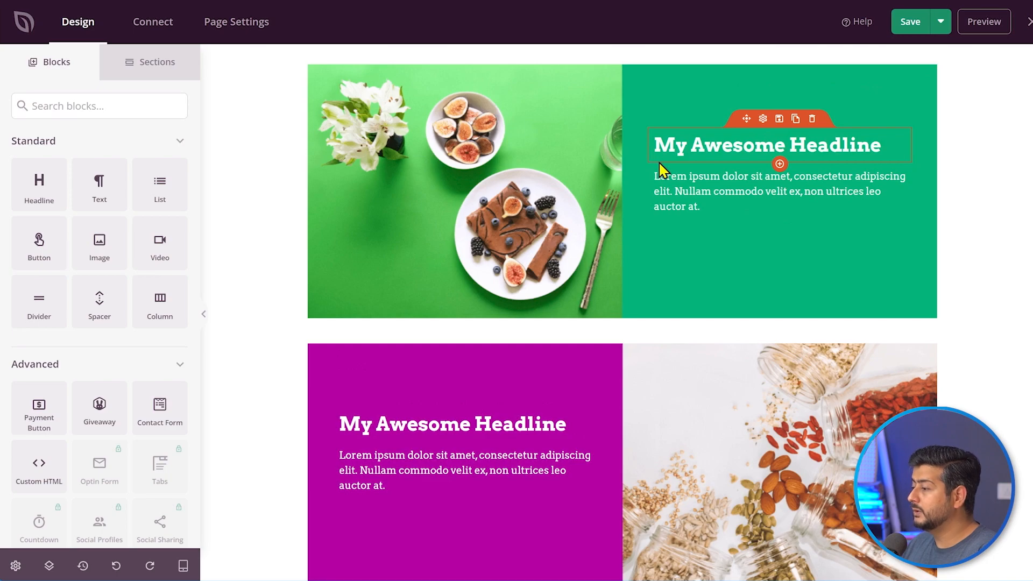
scroll(655, 185, "down", 8)
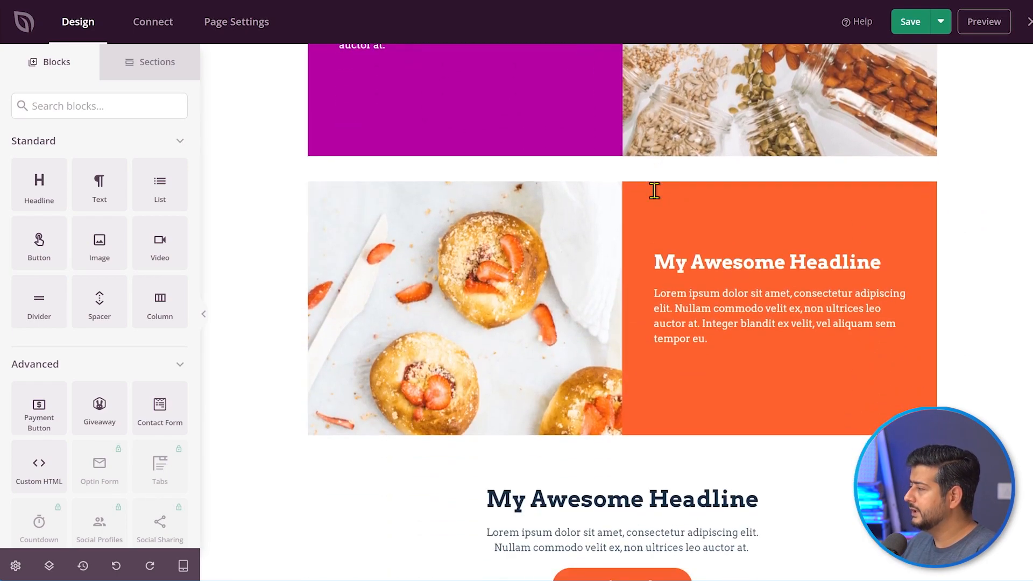
scroll(667, 259, "up", 9)
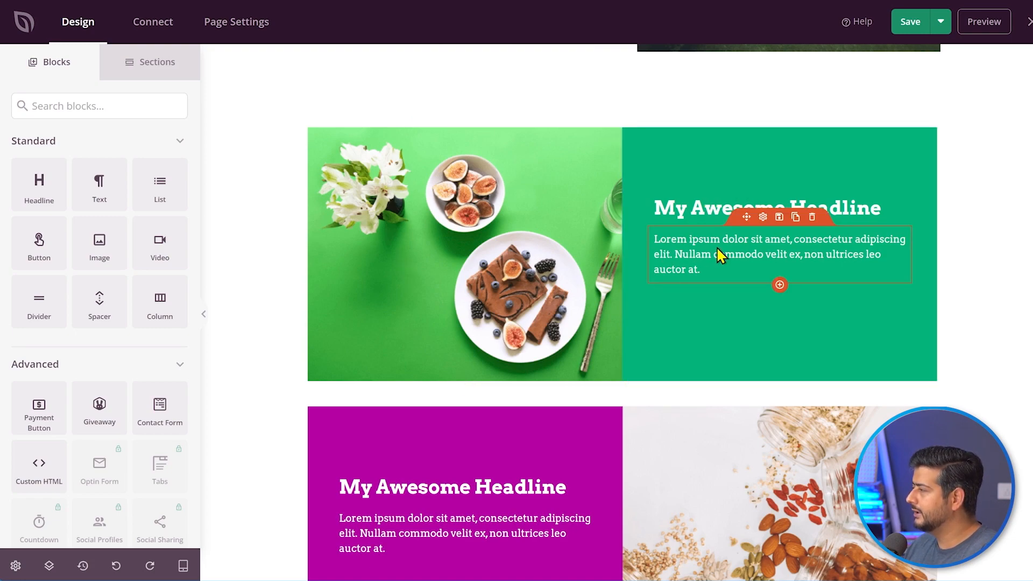
left_click(445, 241)
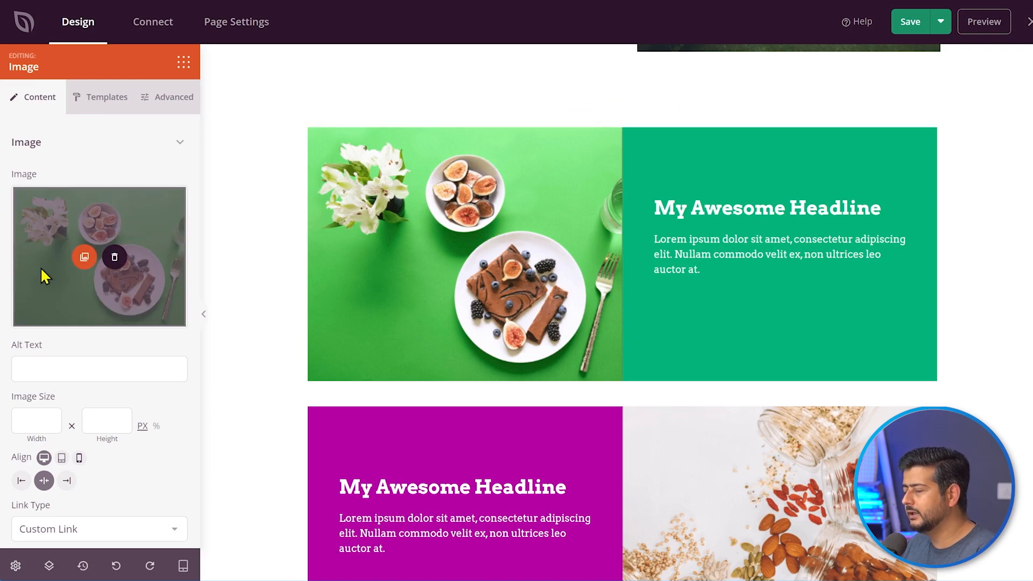
- Upload the greenery photo and use it in place of the fig photo
left_click(83, 262)
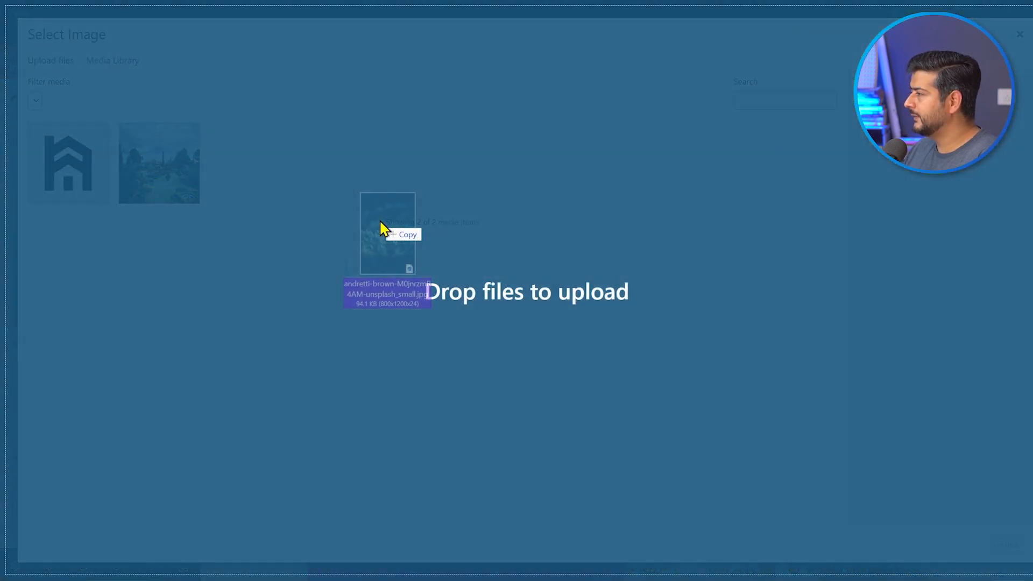
left_click_drag(380, 231, 381, 229)
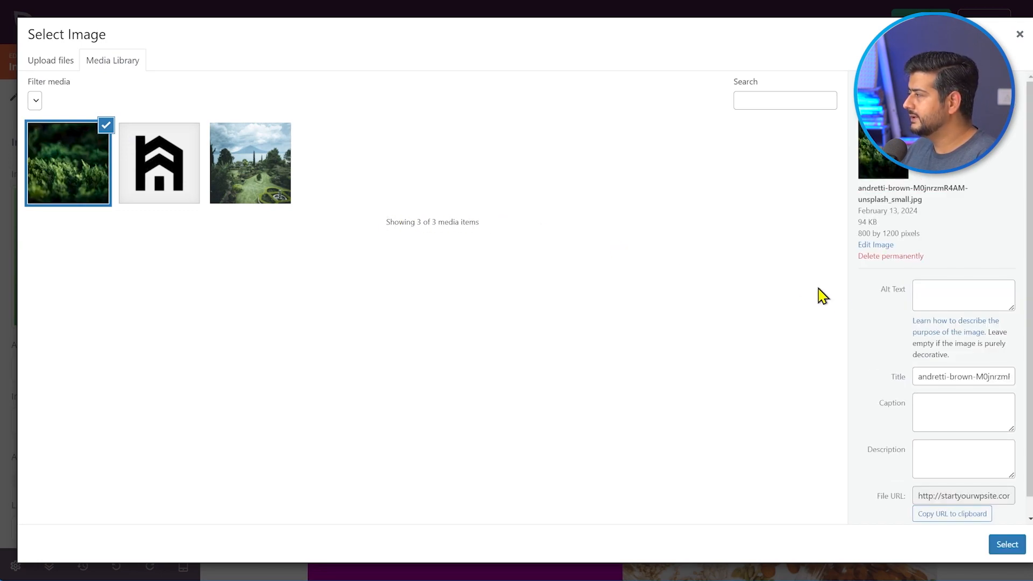
left_click(1011, 544)
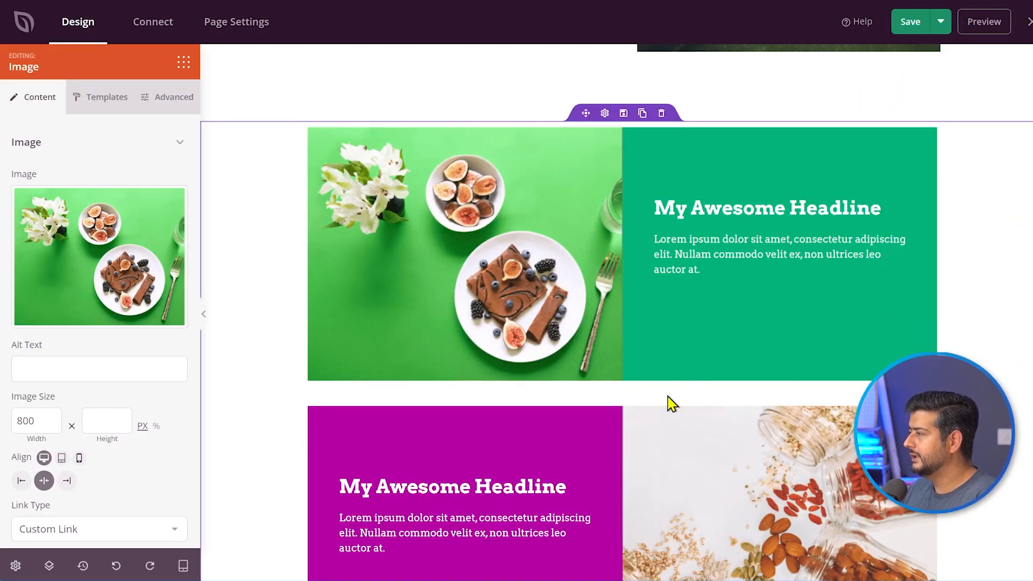
scroll(722, 304, "down", 2)
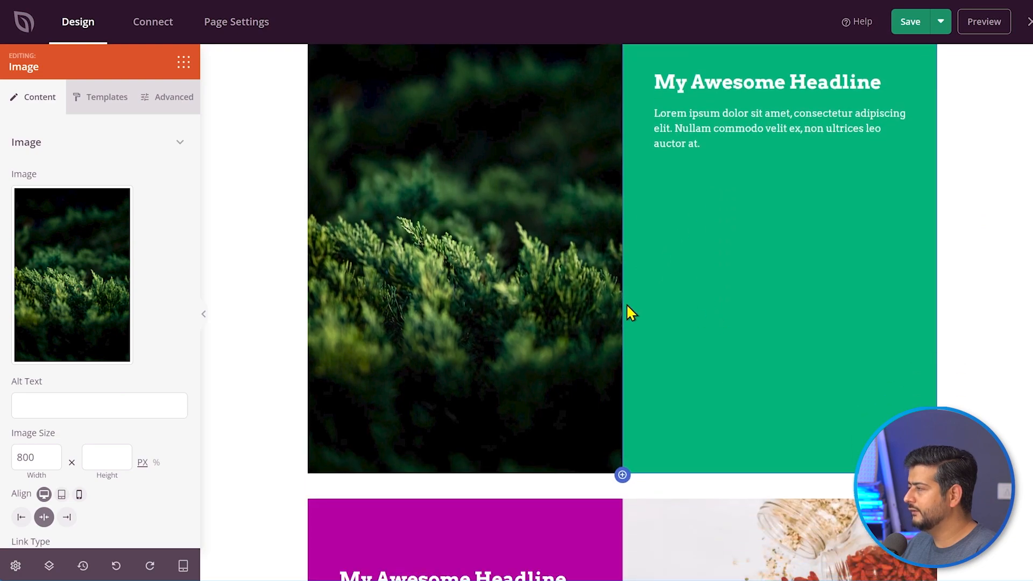
scroll(162, 327, "down", 2)
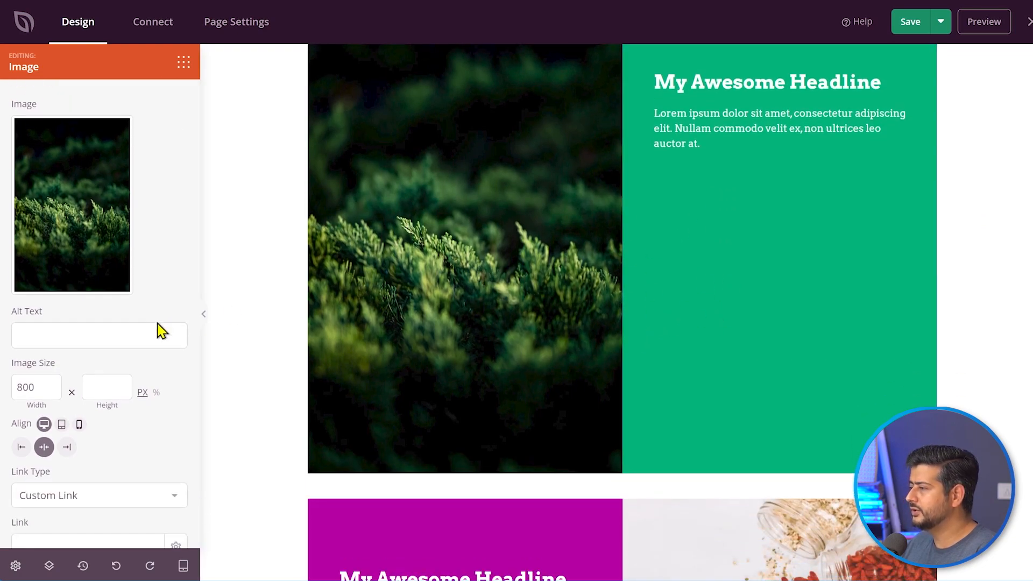
- Size the greenery image to 500 × 400 px with Cover object fit
double_click(27, 346)
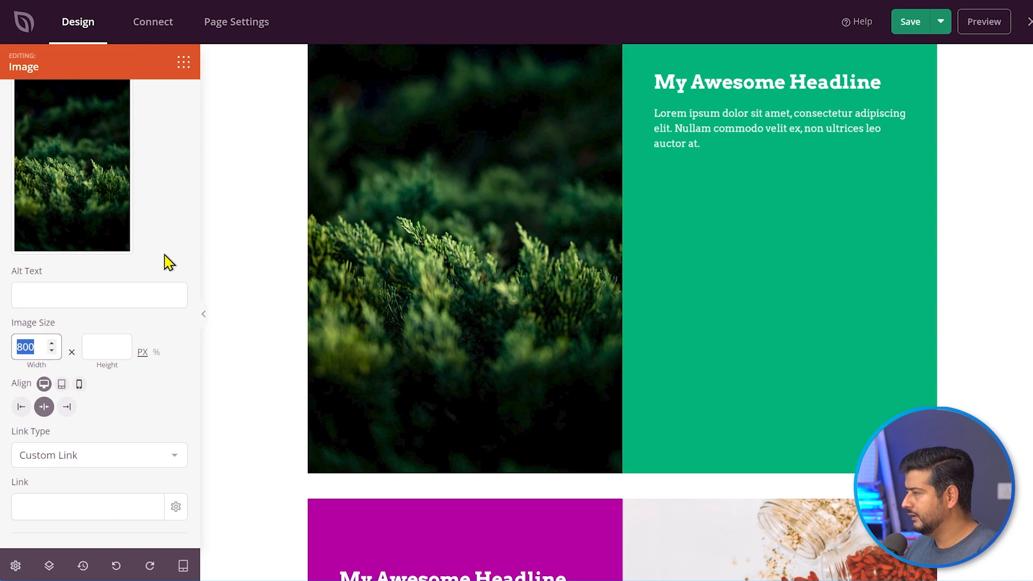
type("400")
left_click(110, 341)
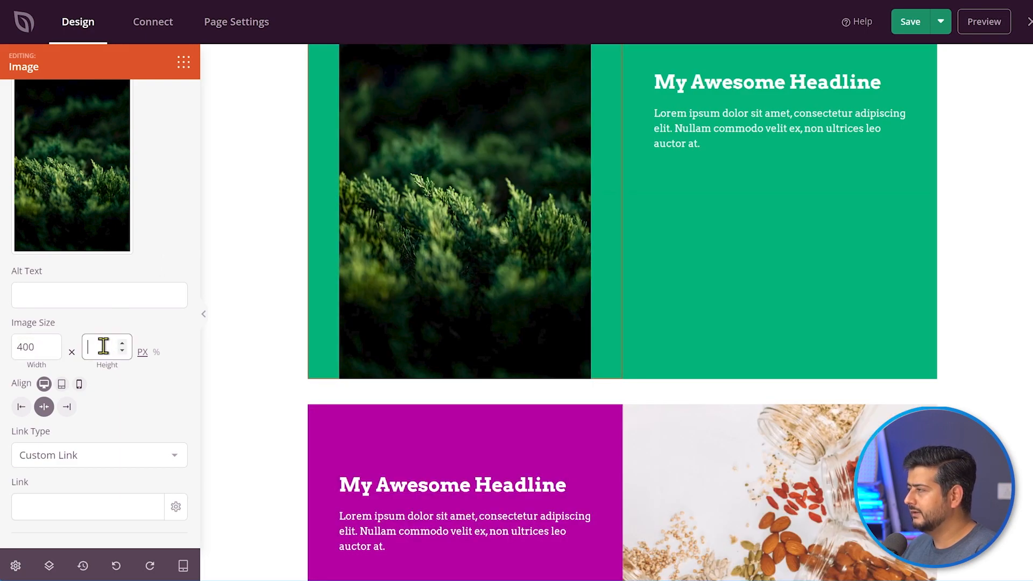
type("400")
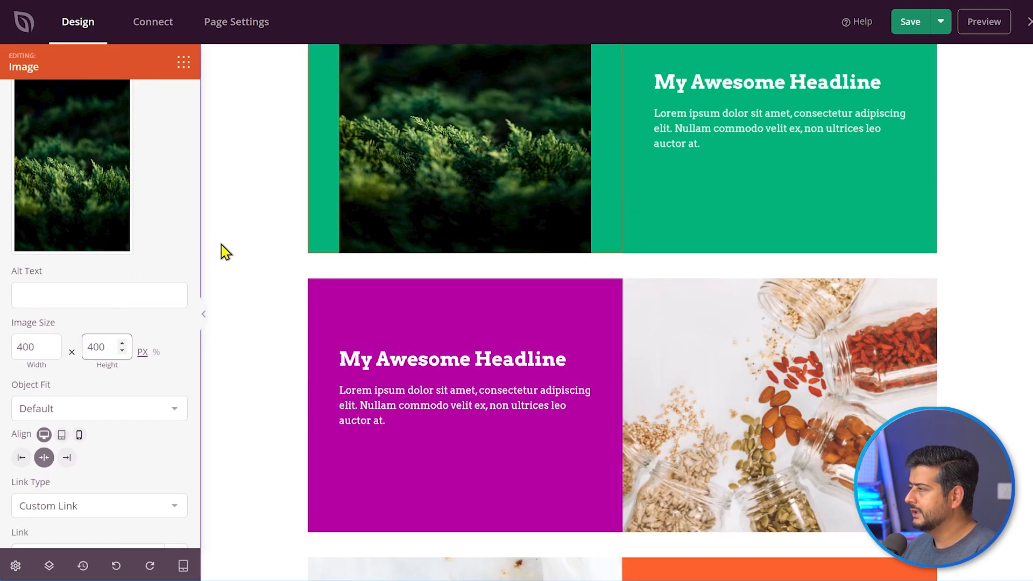
scroll(224, 252, "up", 2)
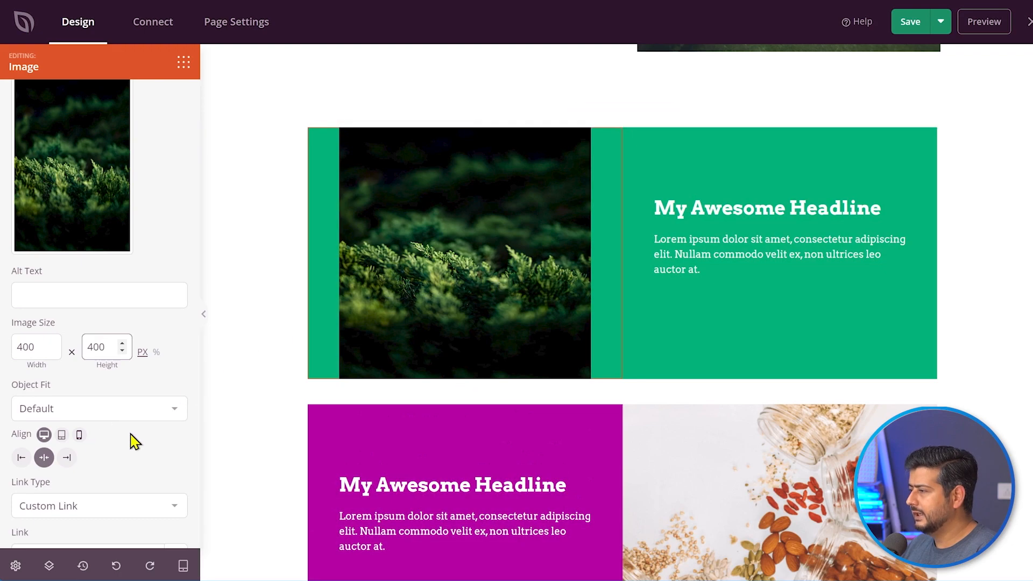
left_click(164, 364)
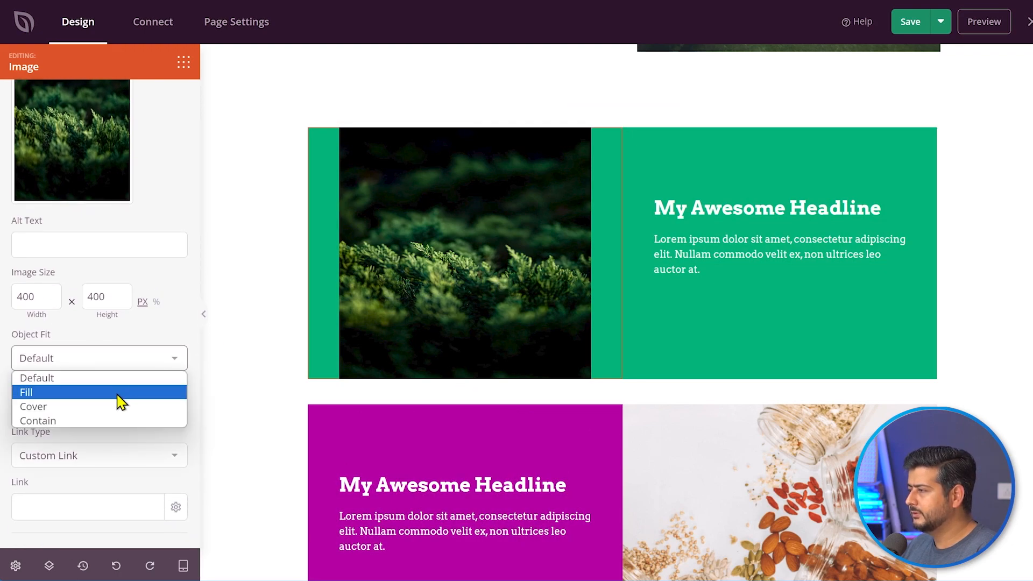
left_click(109, 406)
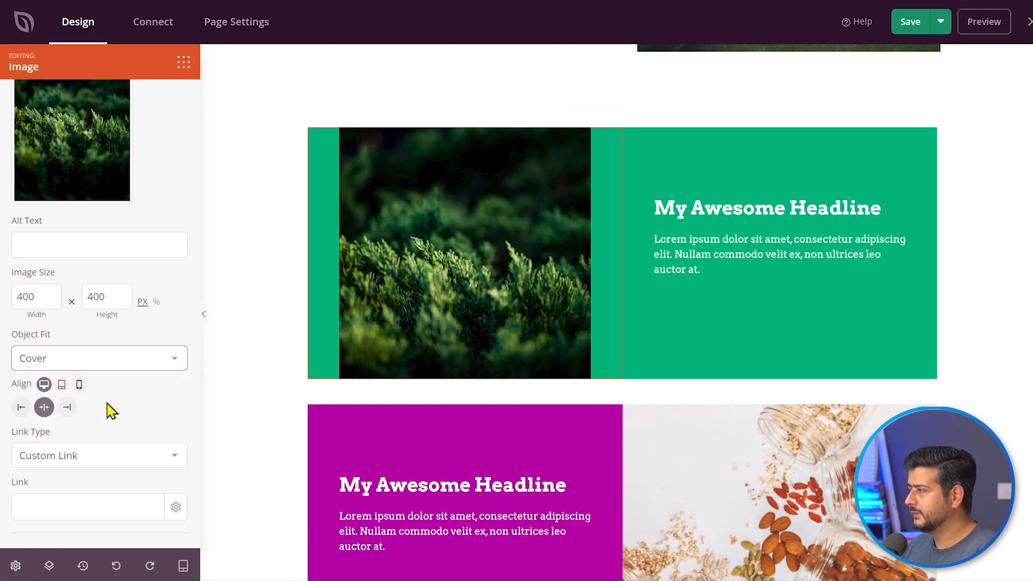
double_click(31, 297)
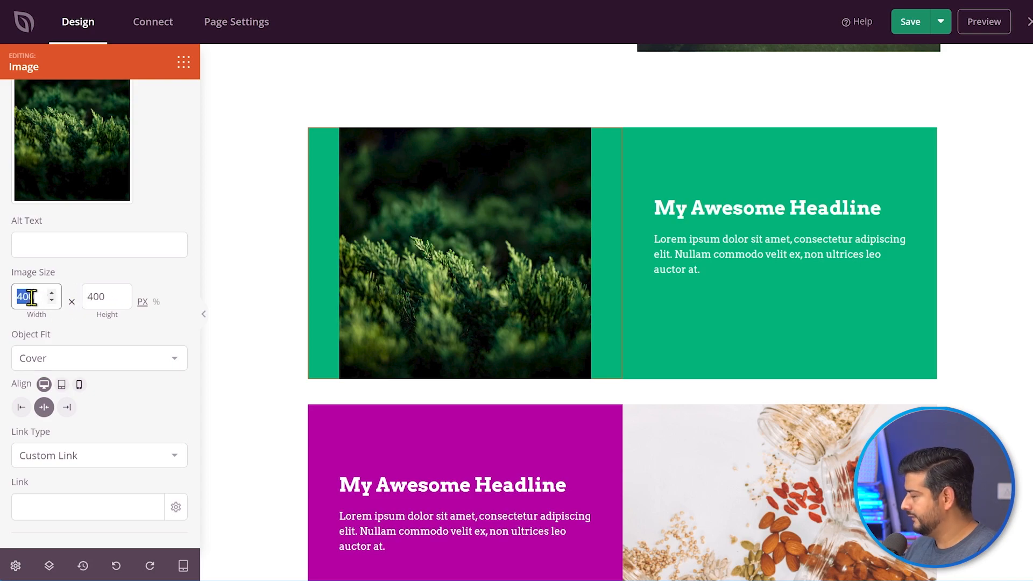
type("450")
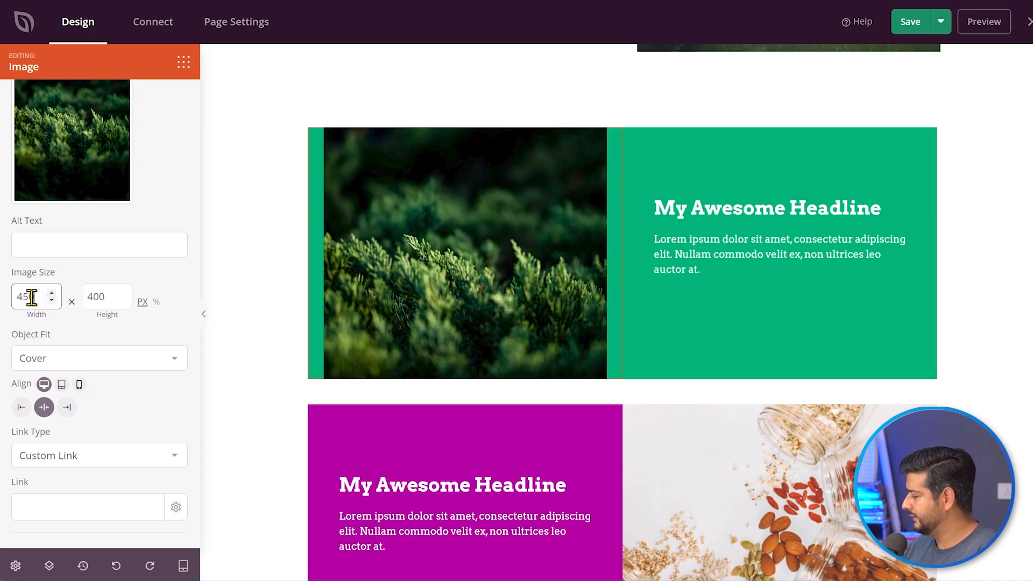
key("BackSpace")
key("BackSpace")
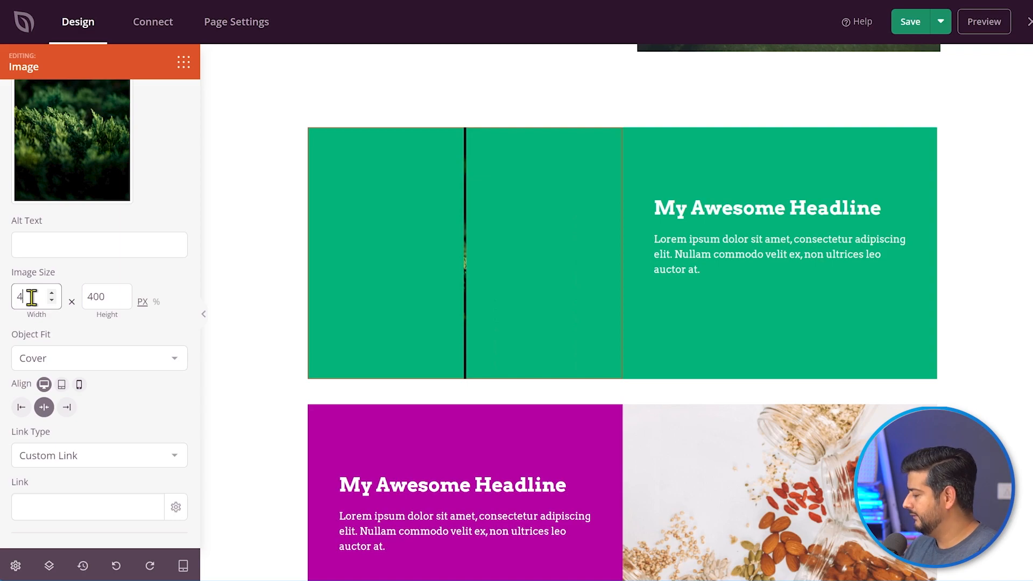
key("BackSpace")
type("500")
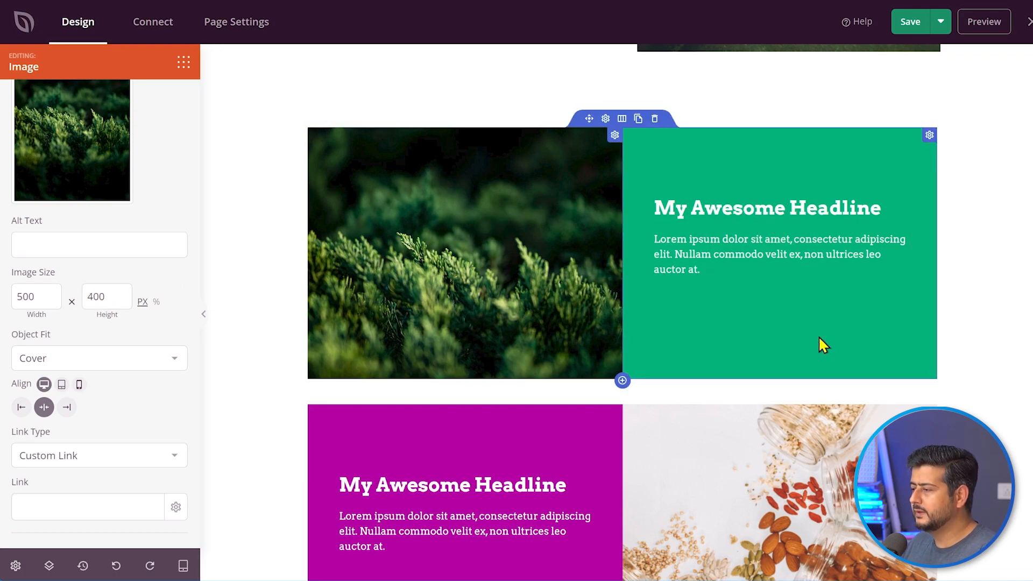
- Retitle the green section's headline 'The Best Service in Landscaping' and centre it
double_click(714, 203)
triple_click(715, 203)
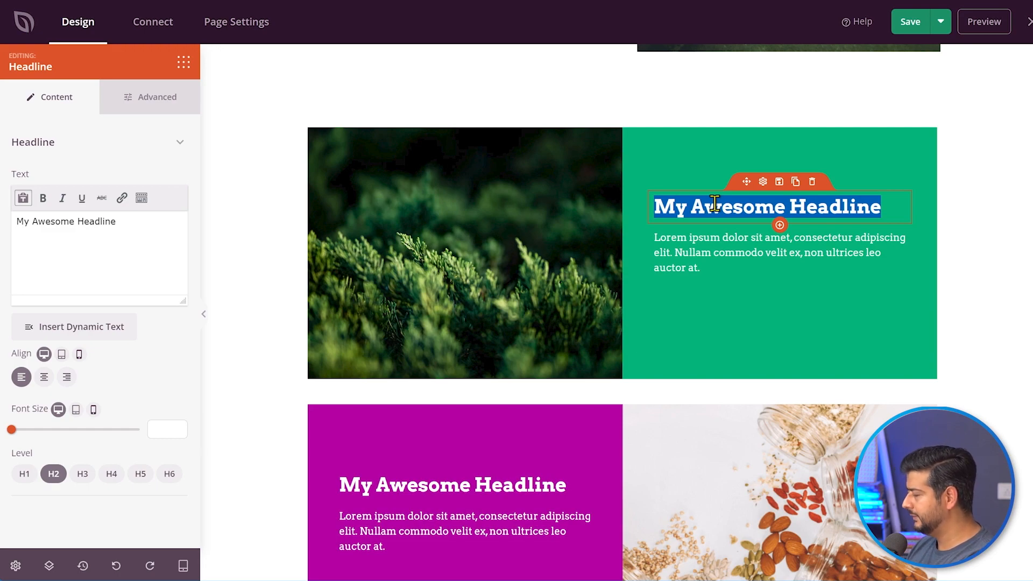
type("The be")
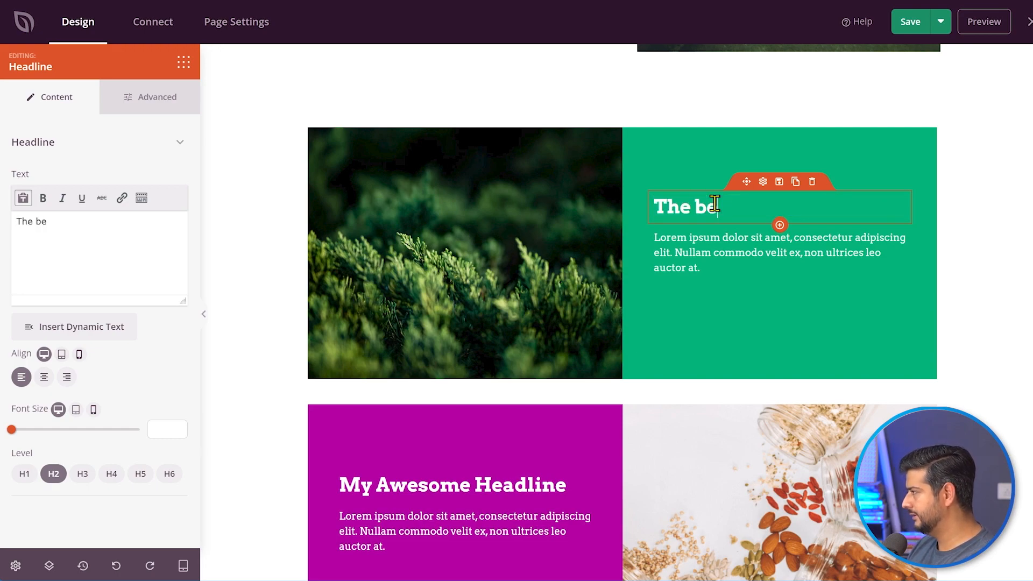
type("st Ser")
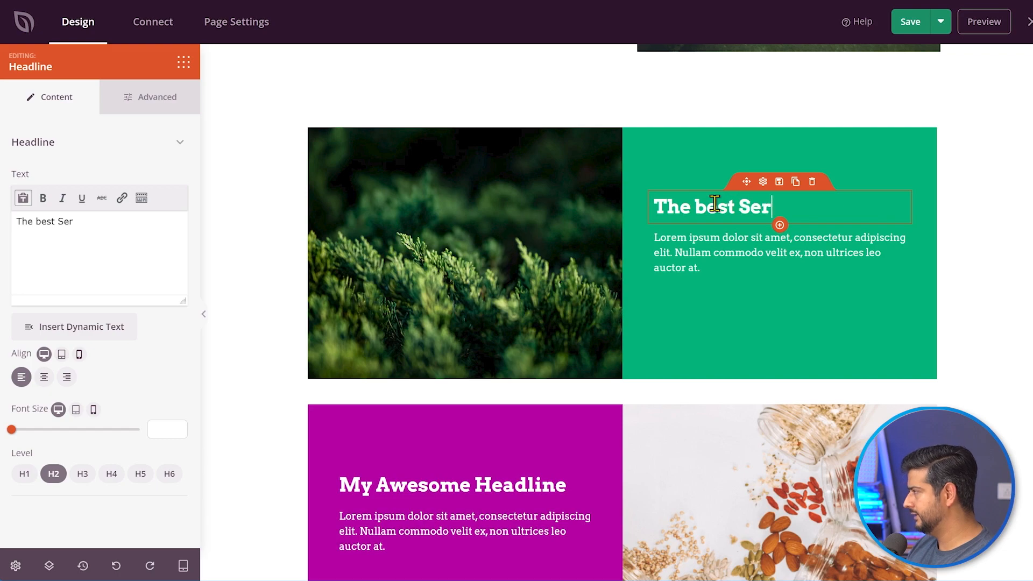
key("BackSpace")
key("BackSpace")
key("BackSpace")
key("BackSpace")
key("BackSpace")
key("BackSpace")
key("BackSpace")
key("BackSpace")
type("Best L")
key("BackSpace")
type("Service in Lands")
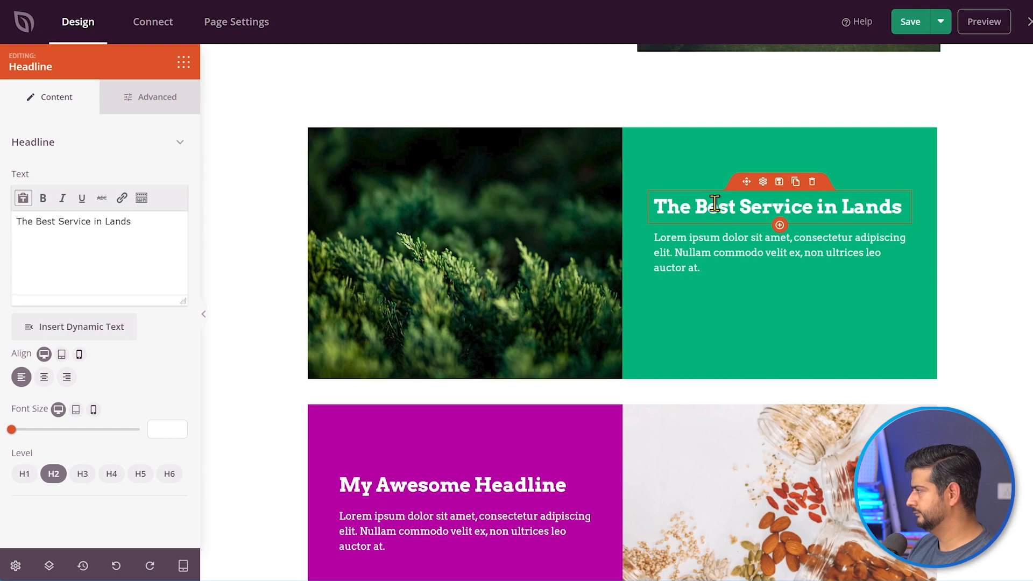
type("caping")
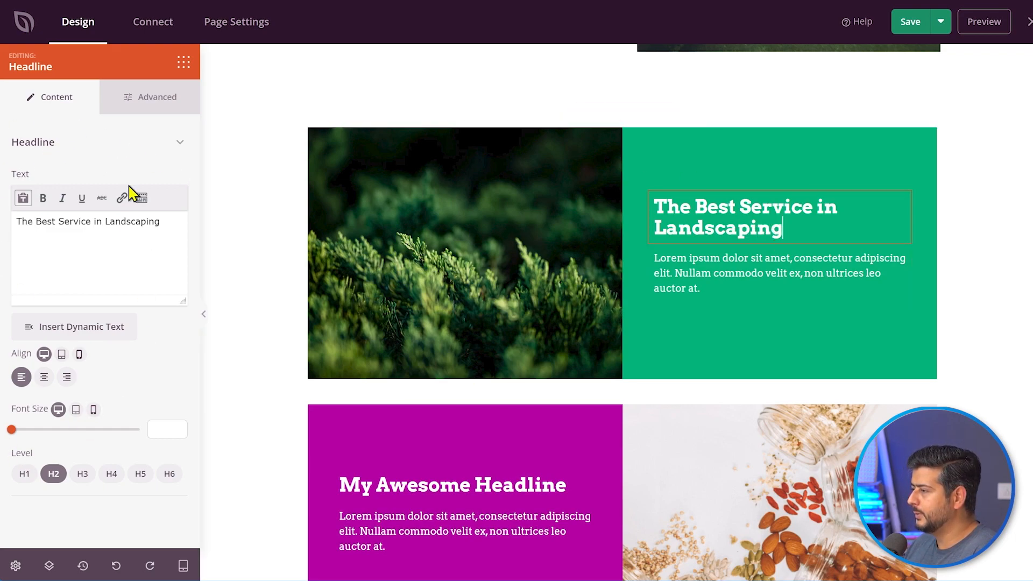
left_click(44, 378)
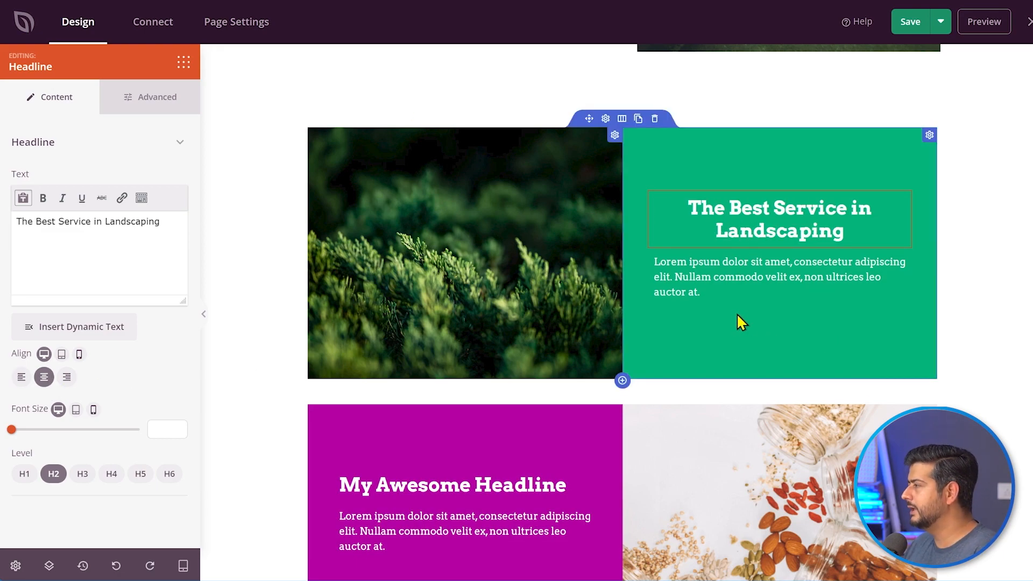
left_click(717, 296)
- Replace the paragraph with 'We provide the best landscaping services in the world.' and centre it
left_click_drag(717, 295, 655, 261)
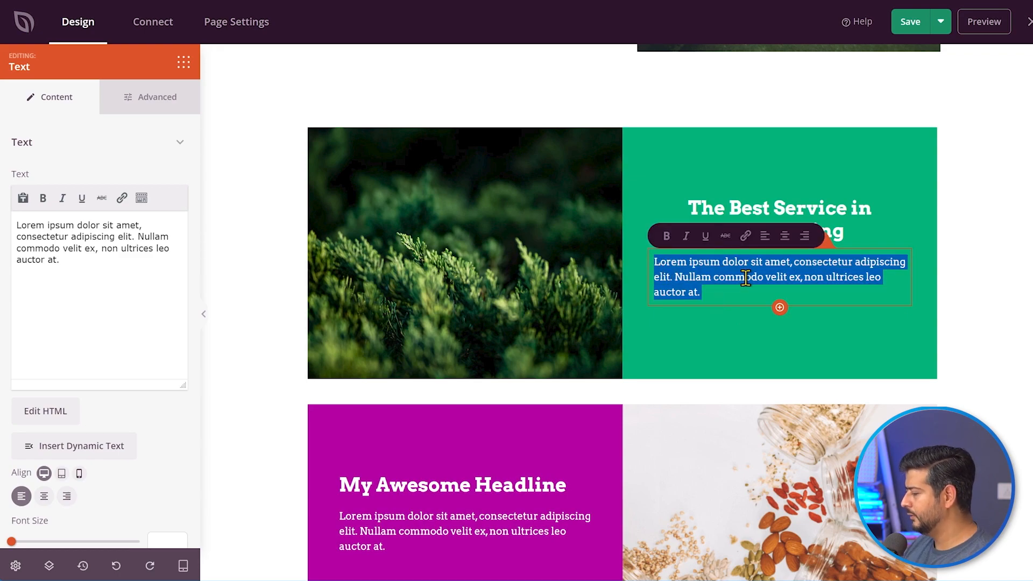
type("We provide")
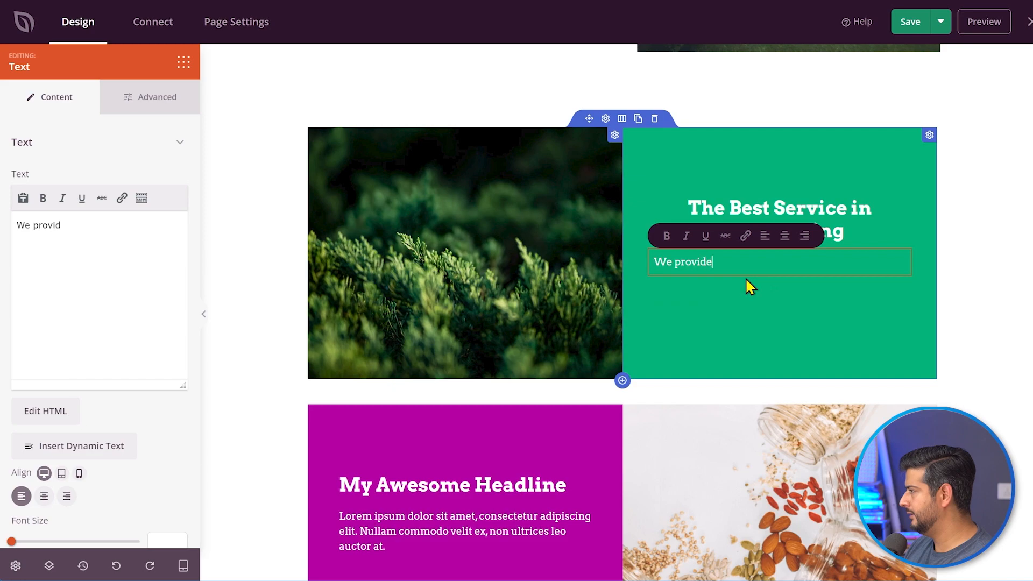
type(" the best land")
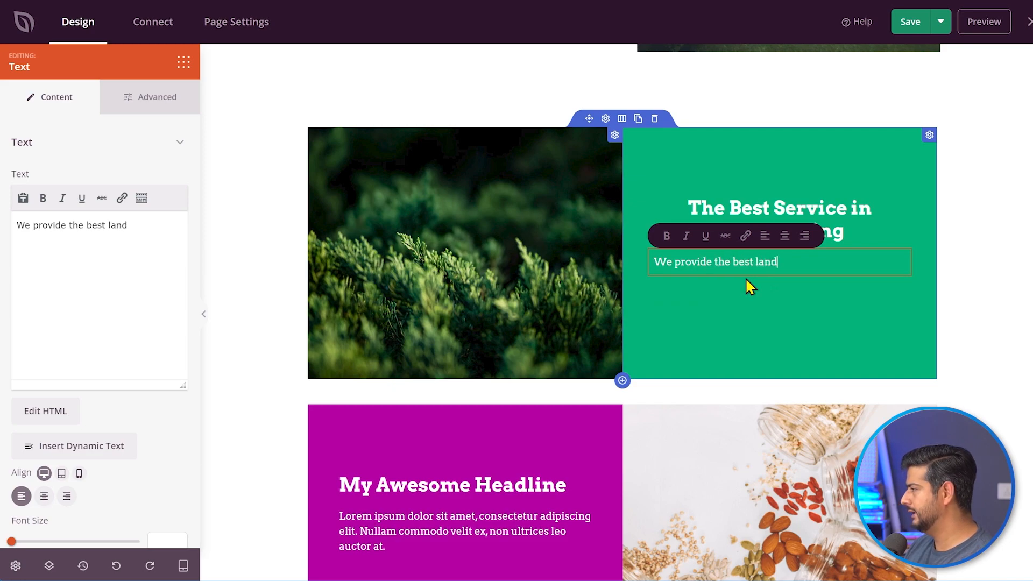
type("scaping services in")
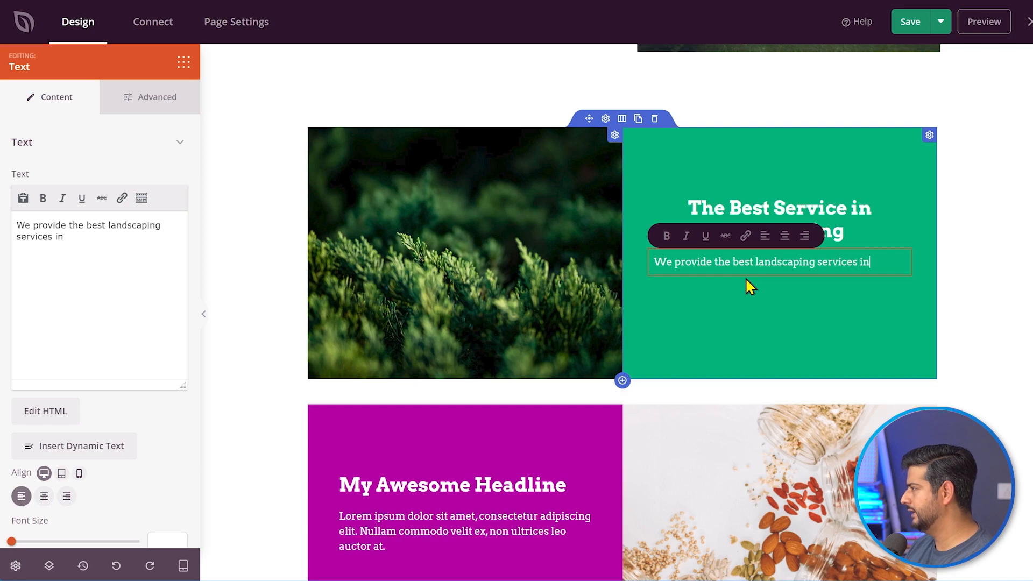
type(" the world.")
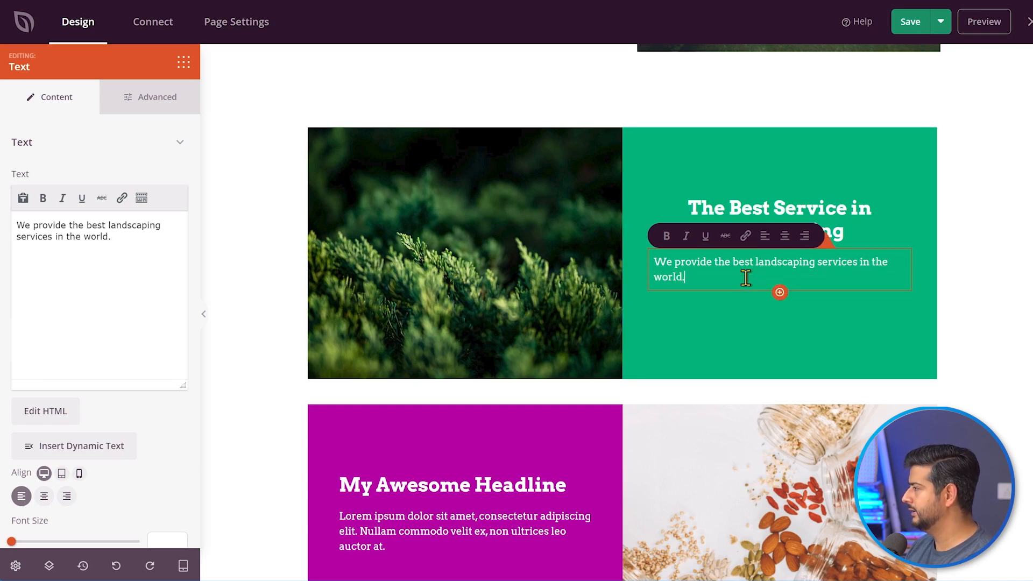
left_click(988, 260)
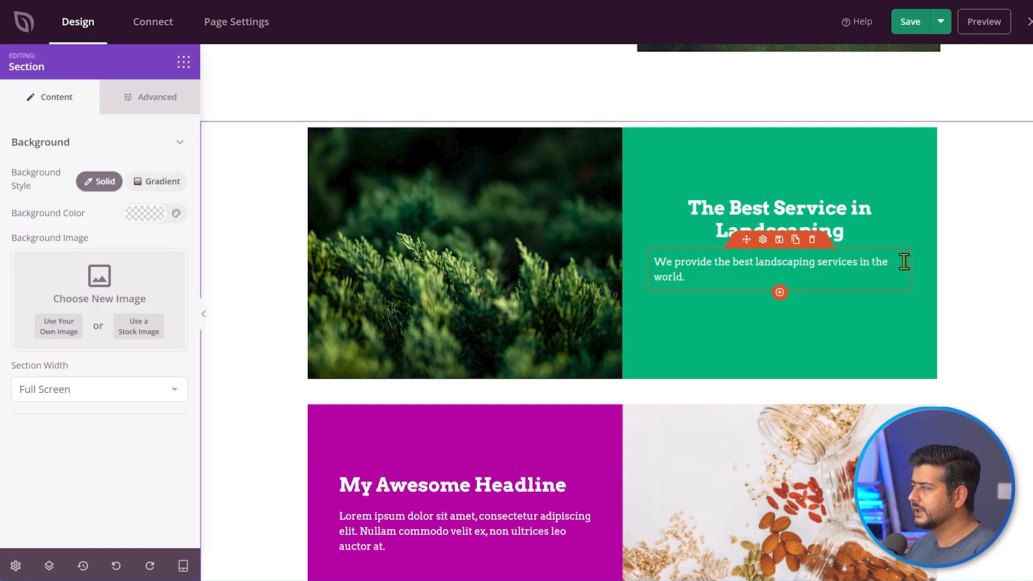
left_click(817, 263)
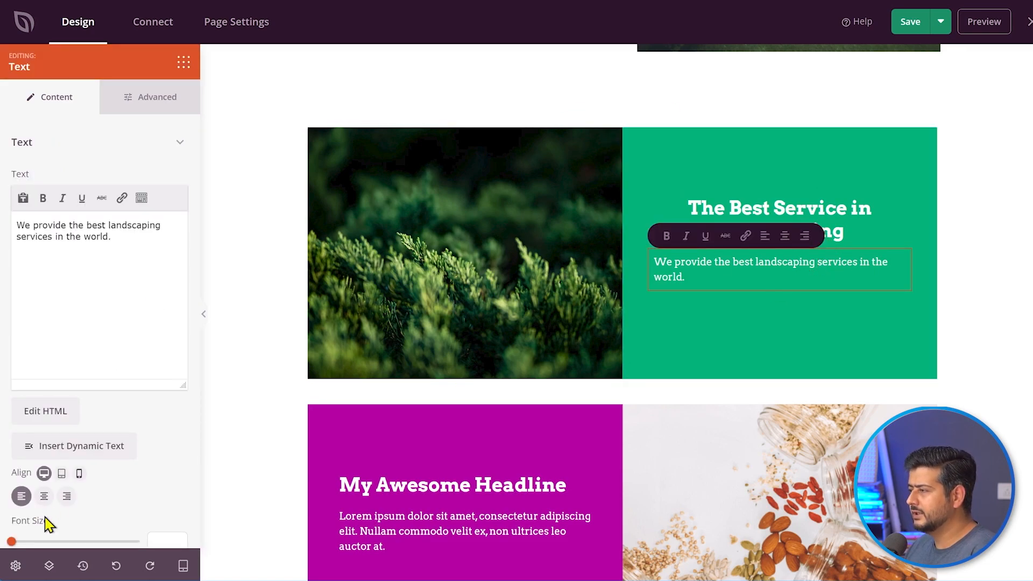
left_click(44, 498)
left_click(992, 273)
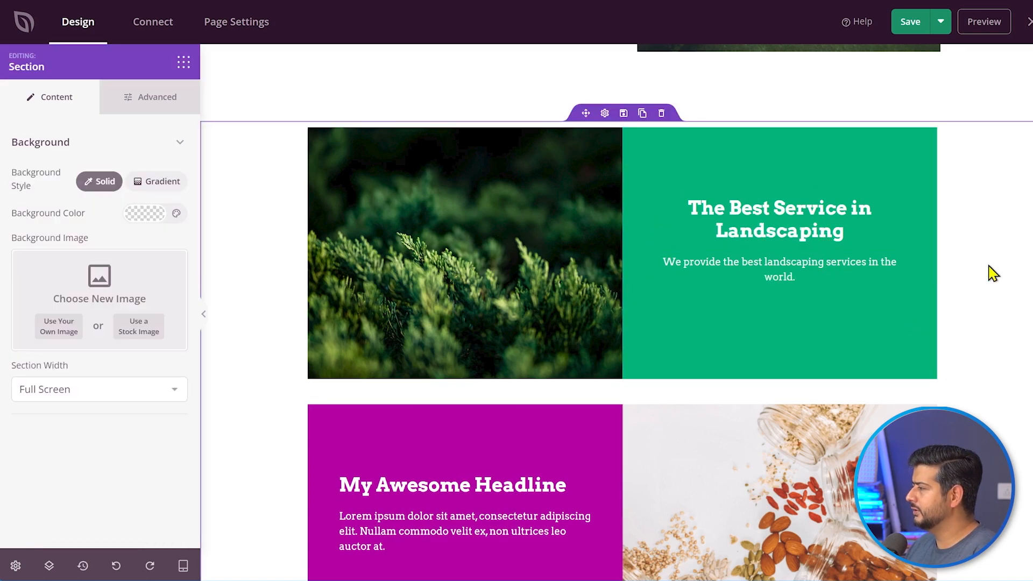
scroll(992, 274, "down", 3)
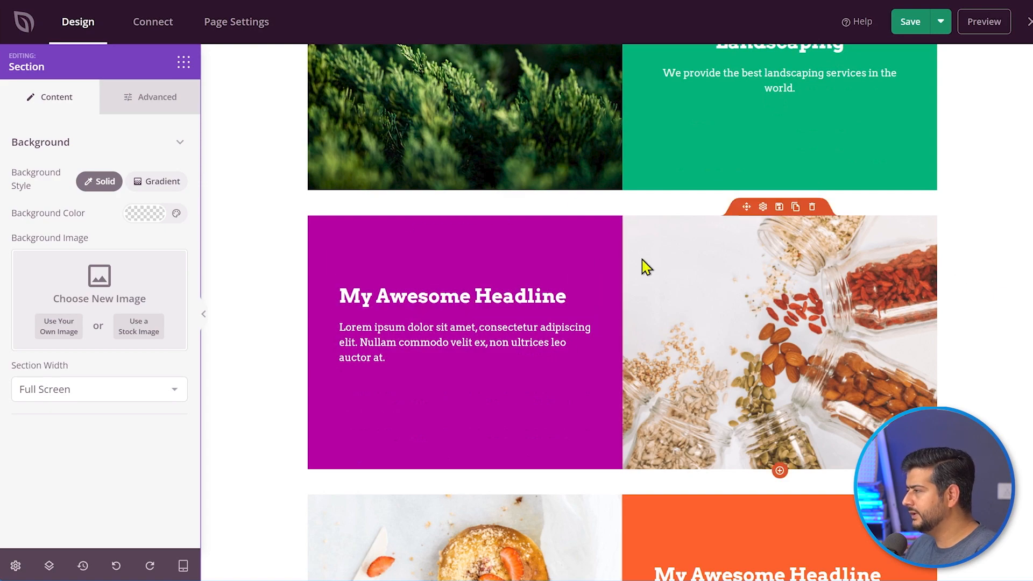
- Replace the magenta row's jars photo with an uploaded cherry-blossom image from the Media Library
left_click(831, 282)
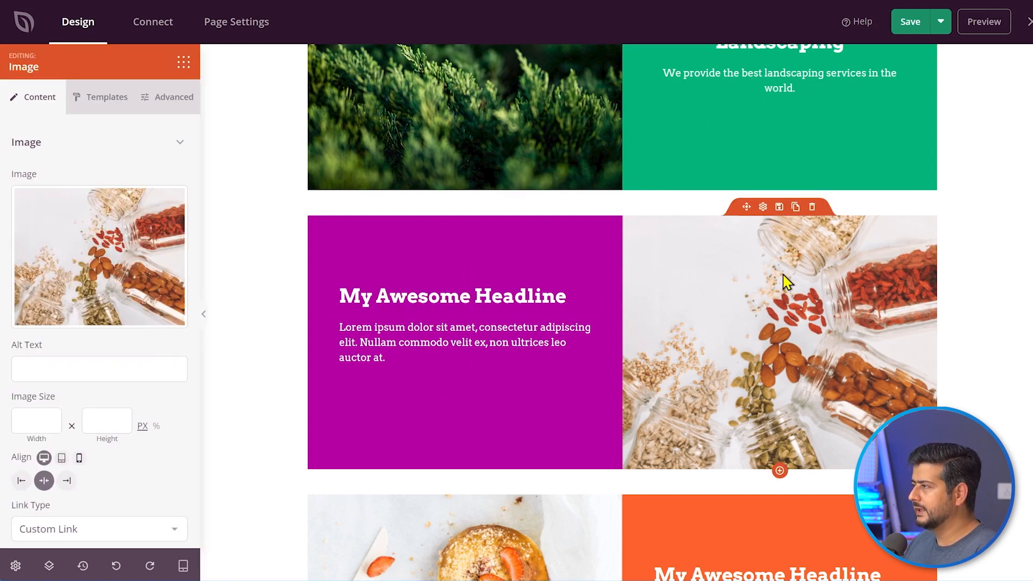
mouse_move(61, 233)
left_click(83, 258)
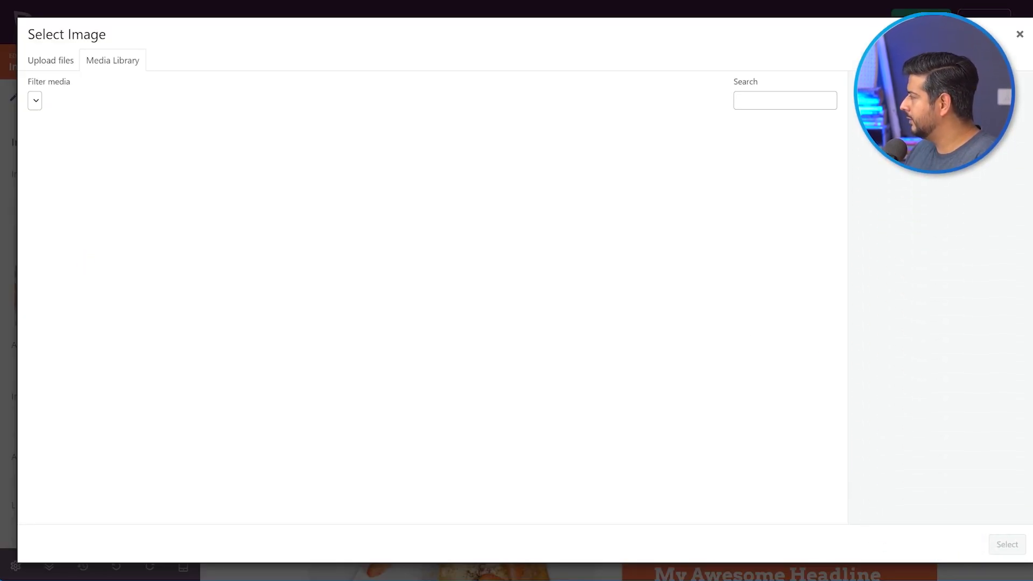
left_click_drag(1032, 328, 493, 233)
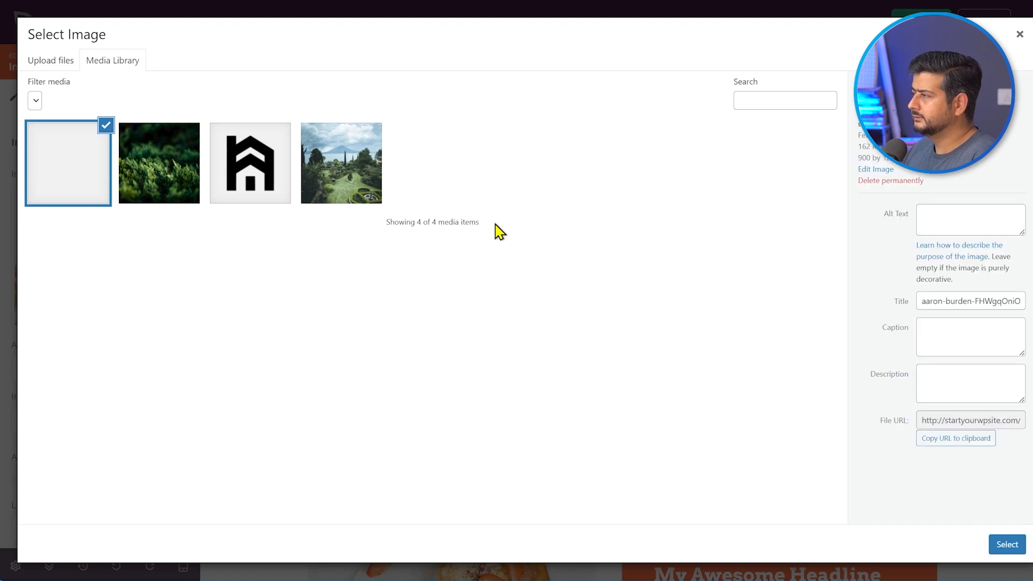
left_click(1003, 546)
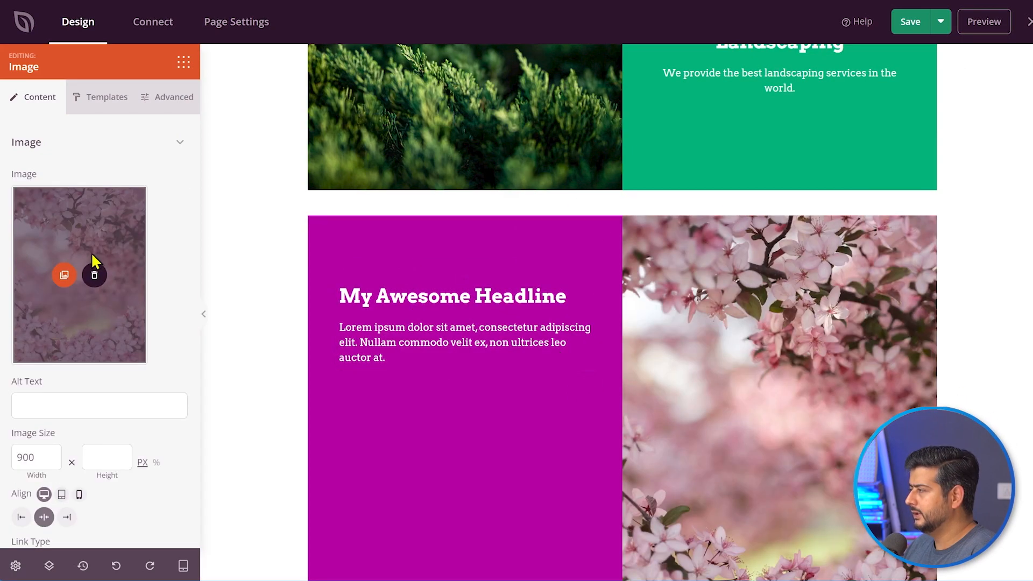
- Size the blossom image to 450 × 450 px and set its Object Fit to Cover
scroll(162, 425, "down", 2)
double_click(27, 346)
type("450")
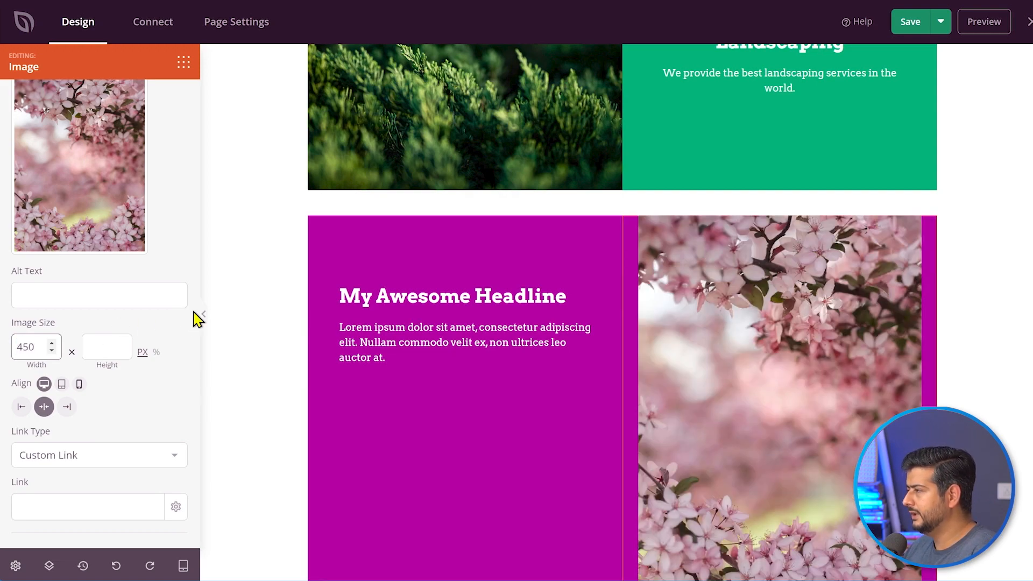
scroll(867, 382, "down", 2)
left_click(102, 349)
type("400")
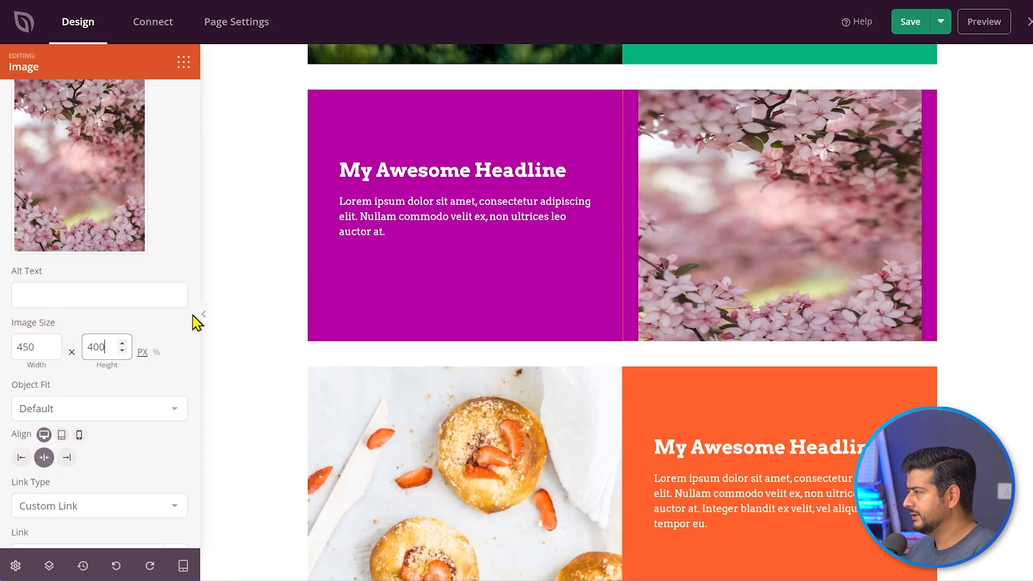
double_click(102, 347)
type("450")
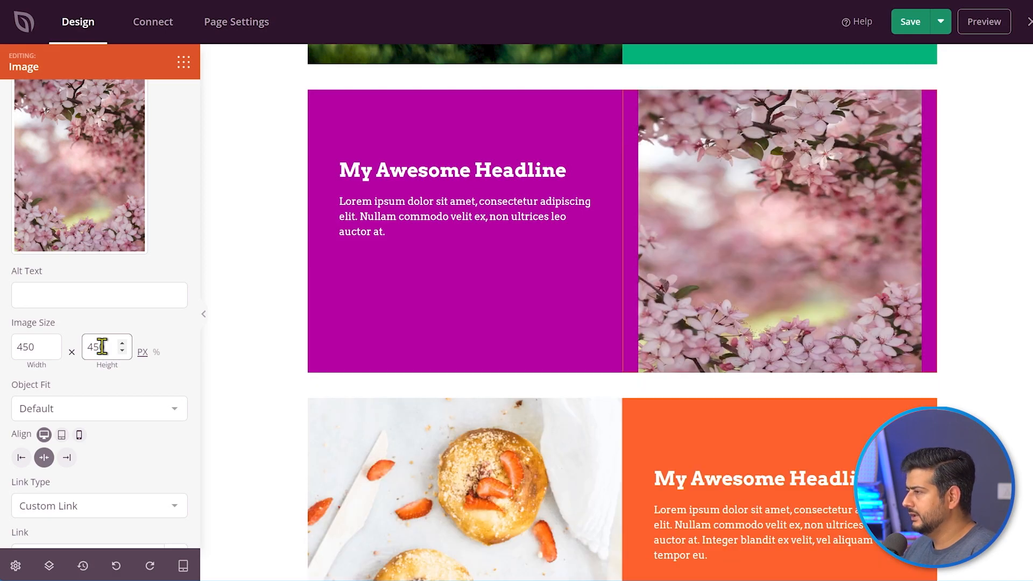
left_click(119, 418)
left_click(111, 448)
left_click(136, 415)
left_click(114, 457)
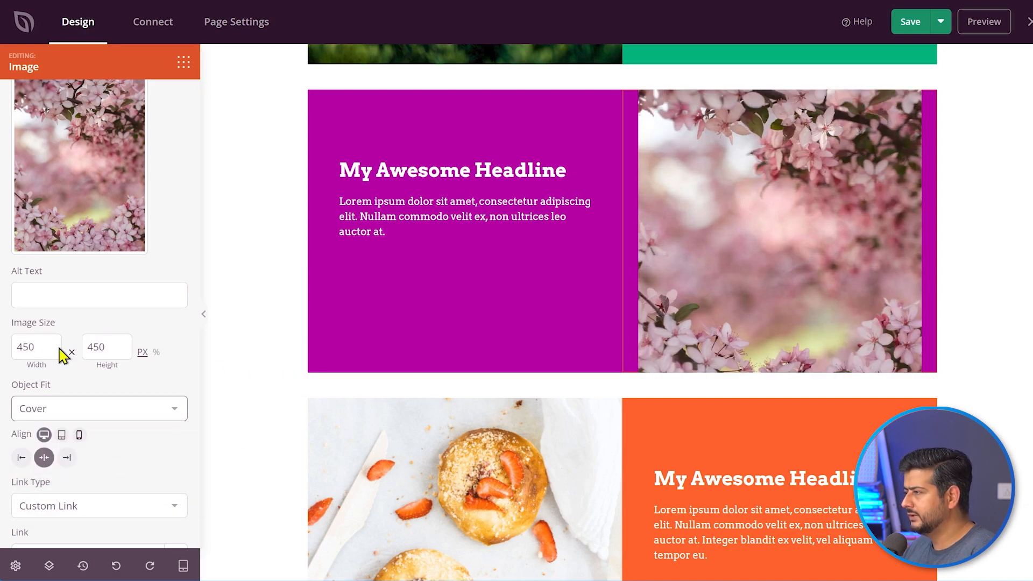
- Adjust the blossom image to its final 500 px width and 450 px height
double_click(25, 346)
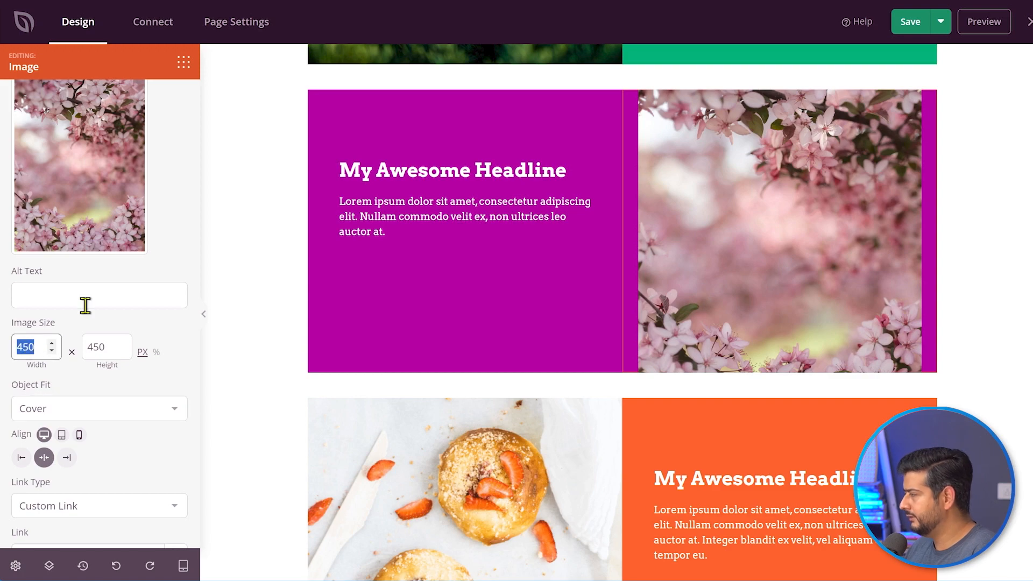
type("500")
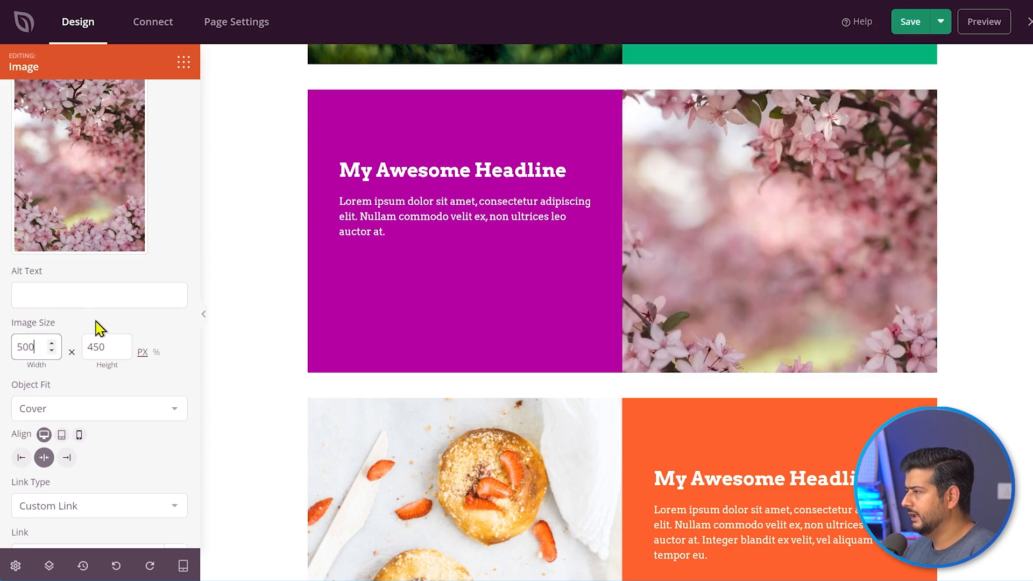
double_click(97, 346)
type("400")
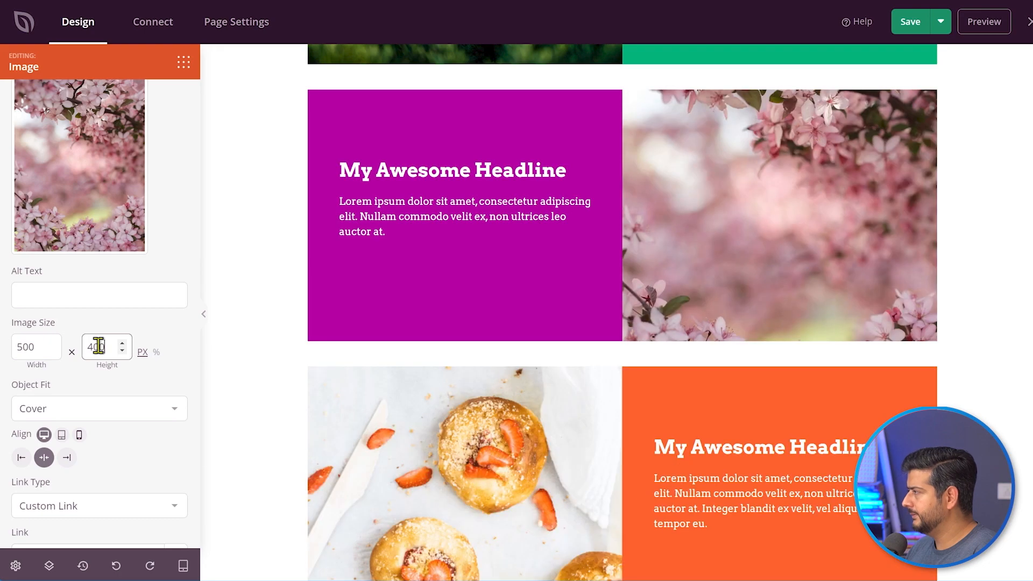
double_click(98, 346)
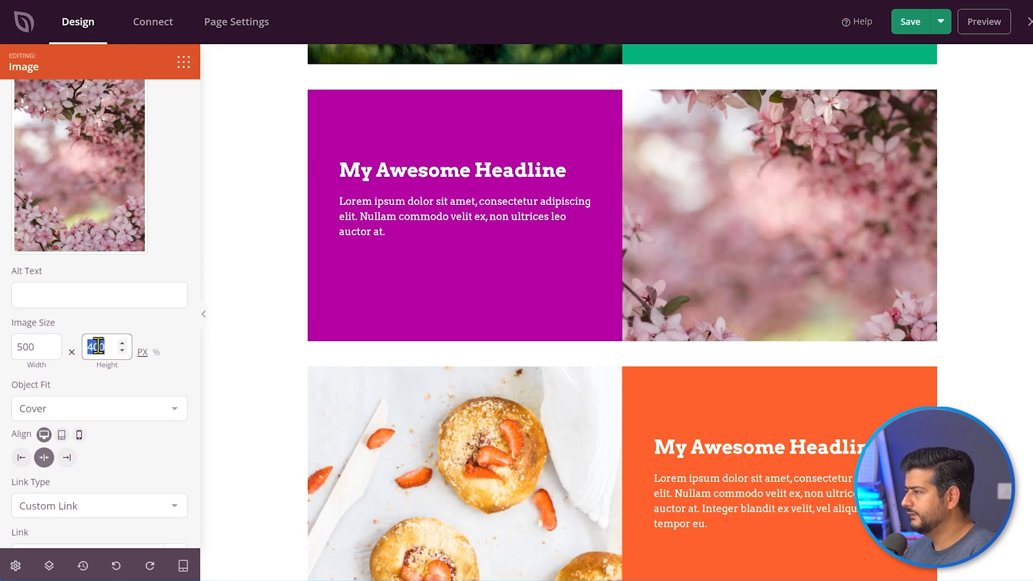
type("500")
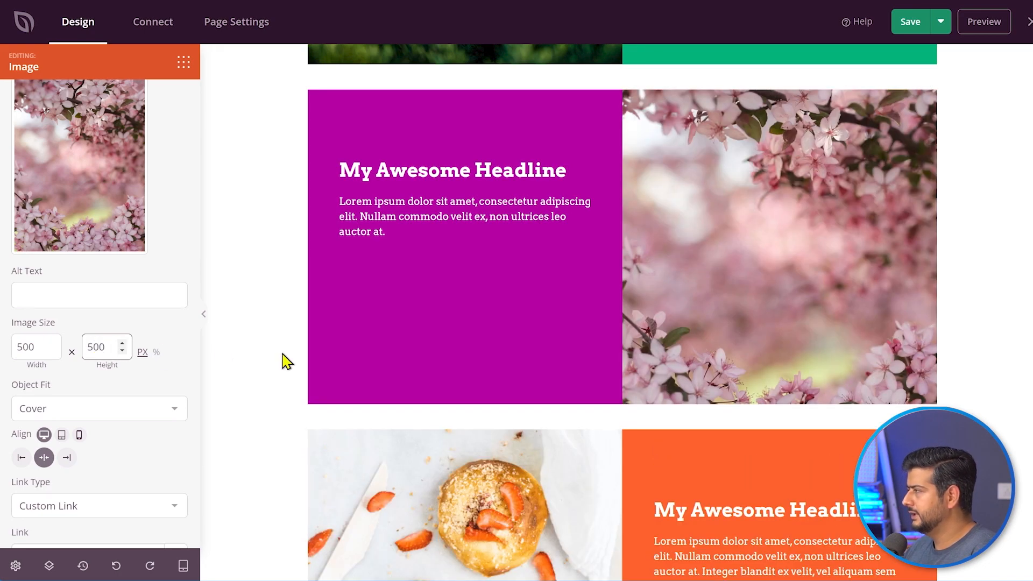
scroll(623, 463, "up", 2)
scroll(622, 460, "up", 3)
scroll(622, 459, "down", 3)
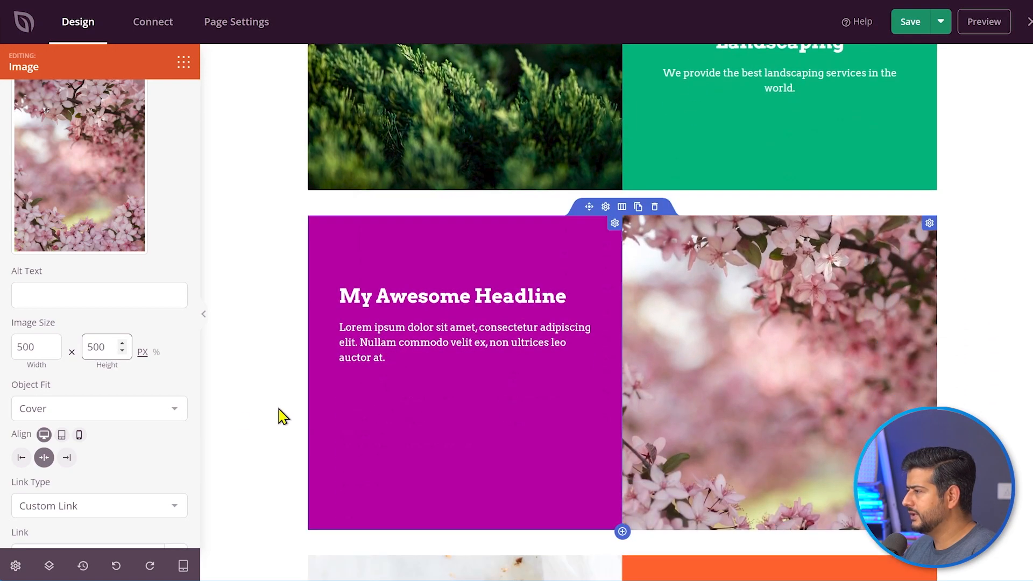
double_click(88, 346)
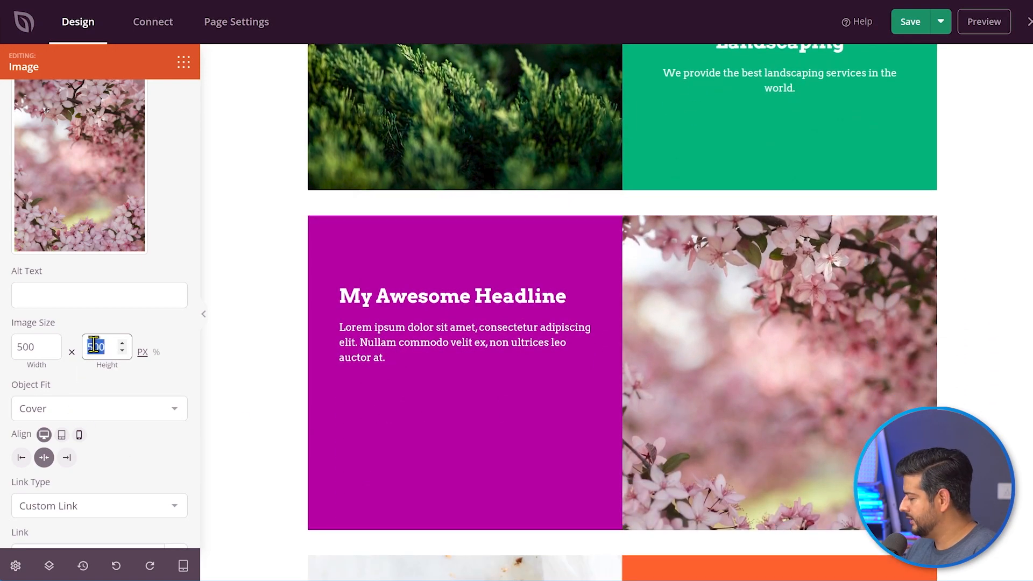
type("450")
scroll(502, 385, "up", 3)
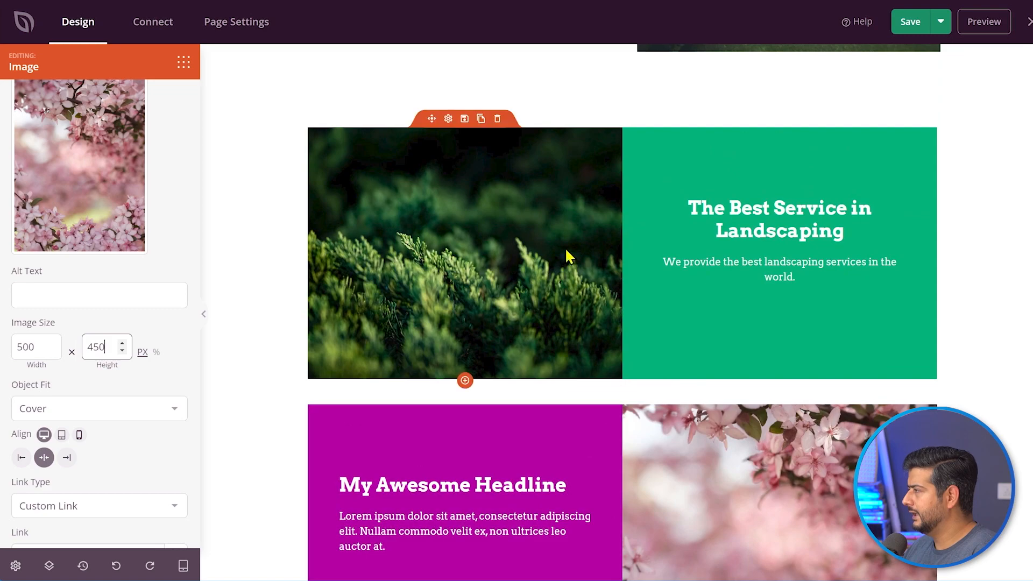
scroll(666, 466, "down", 3)
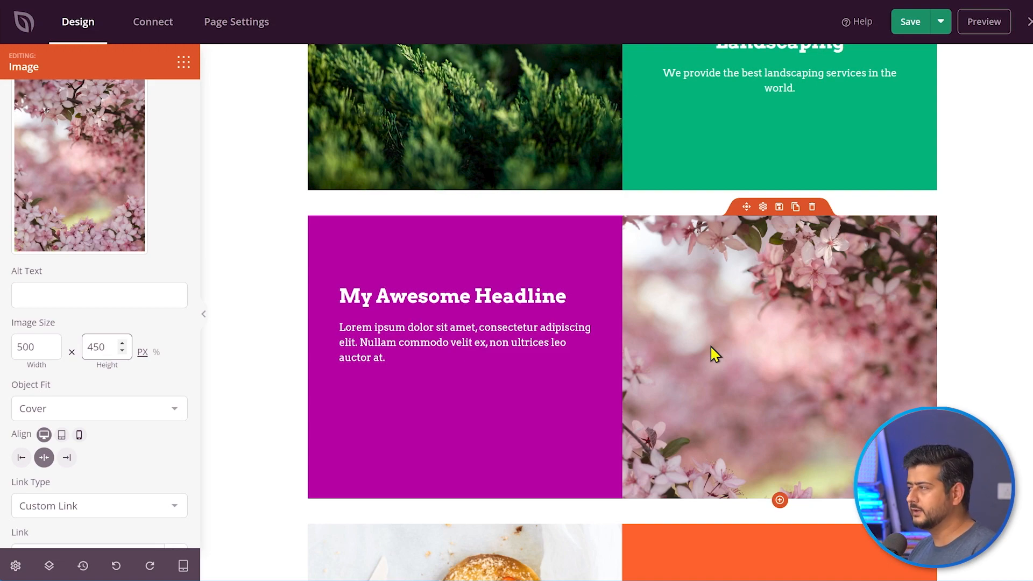
scroll(710, 344, "up", 3)
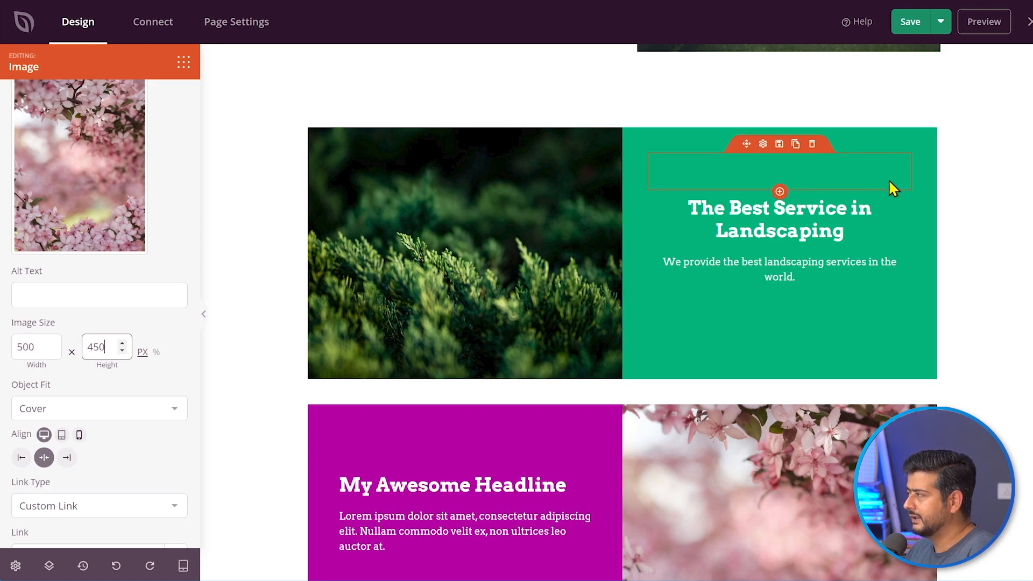
- Delete the orange pastry-photo row from the page and confirm the deletion
left_click(923, 222)
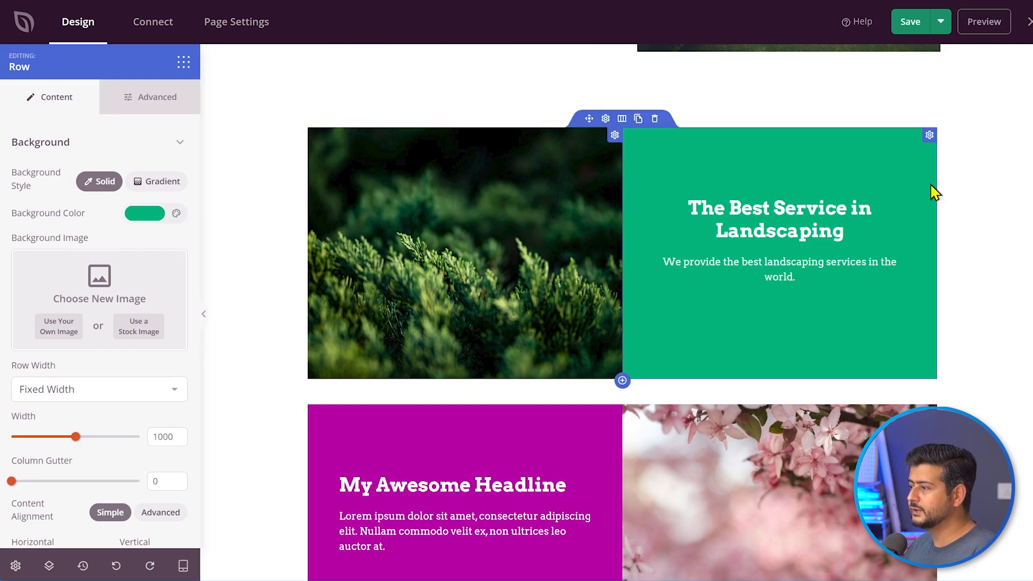
scroll(919, 271, "down", 2)
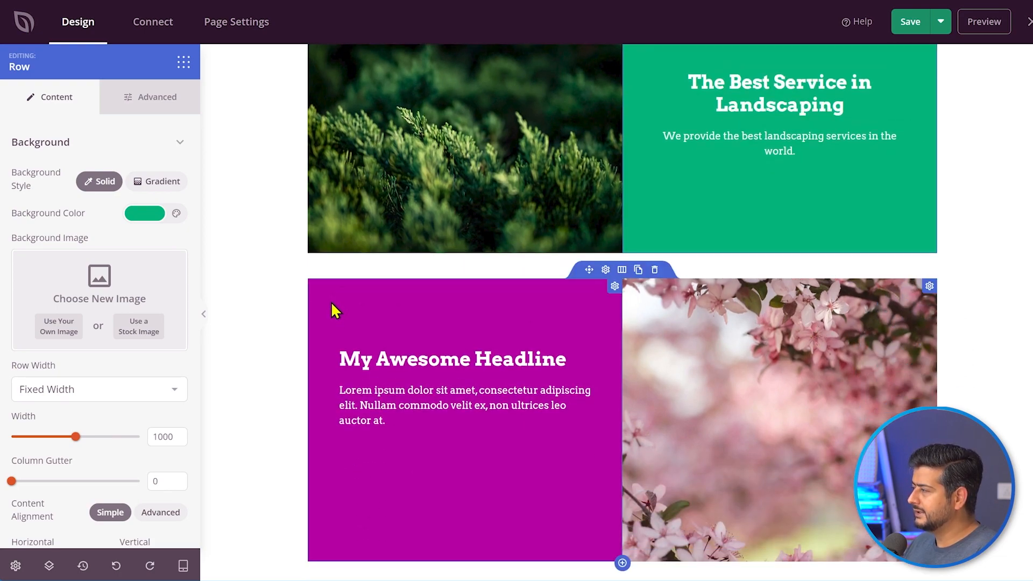
left_click(315, 282)
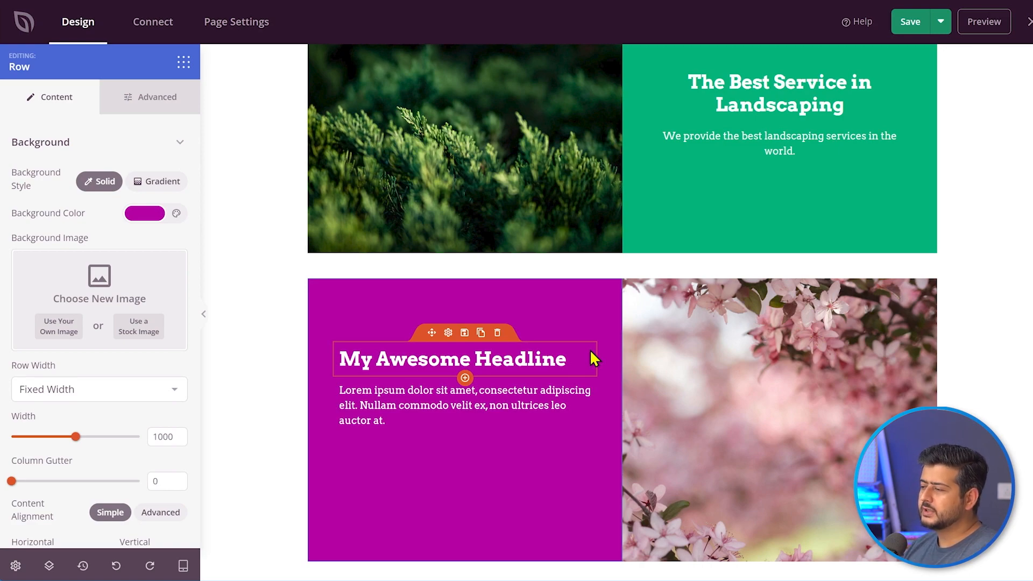
scroll(591, 351, "down", 7)
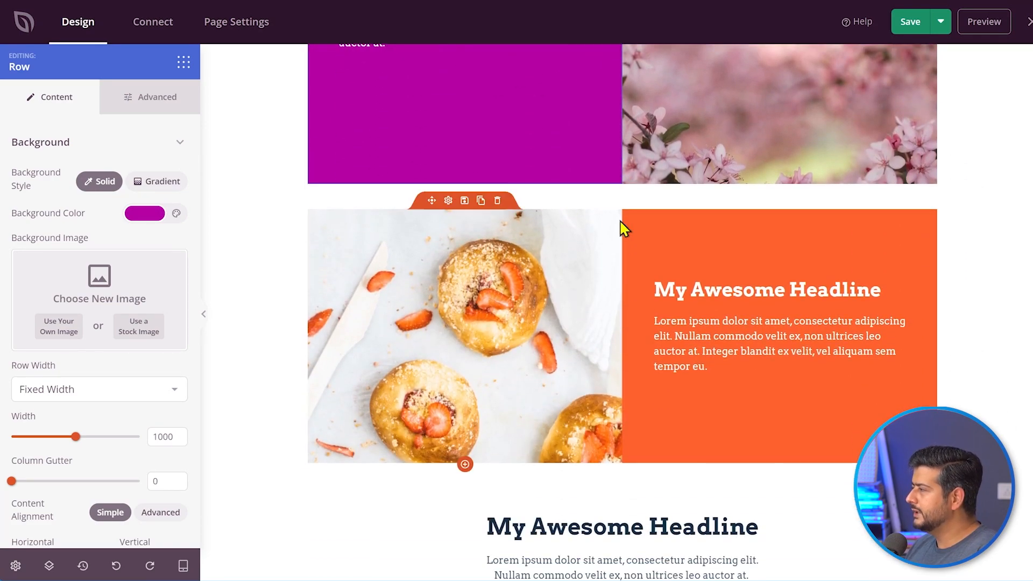
scroll(568, 301, "up", 5)
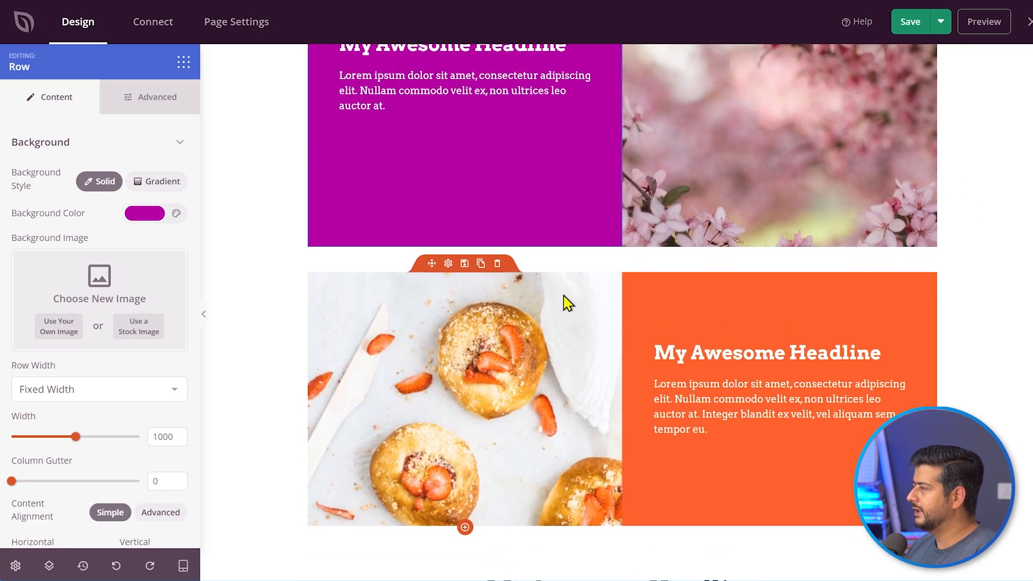
scroll(583, 341, "down", 3)
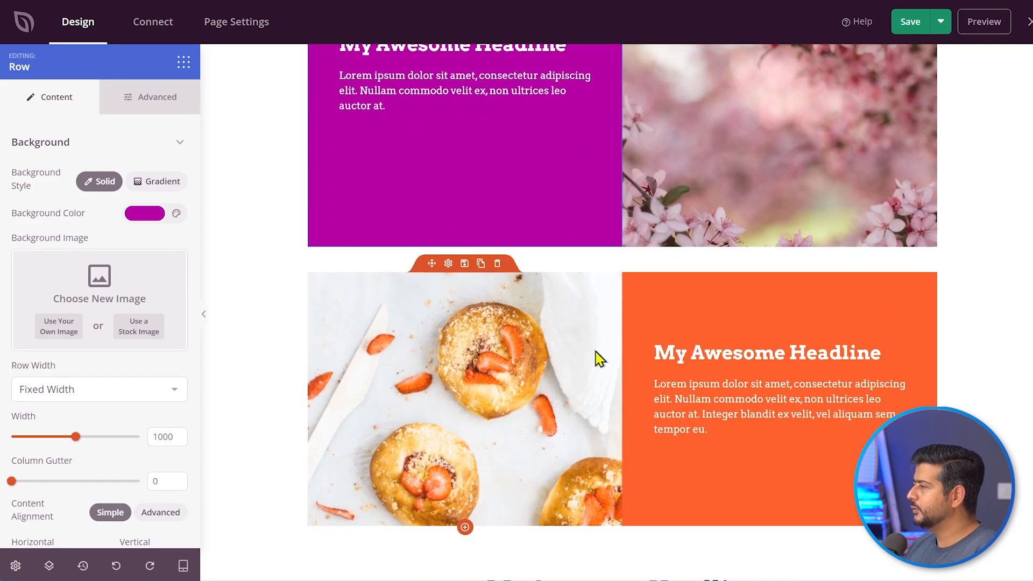
mouse_move(631, 275)
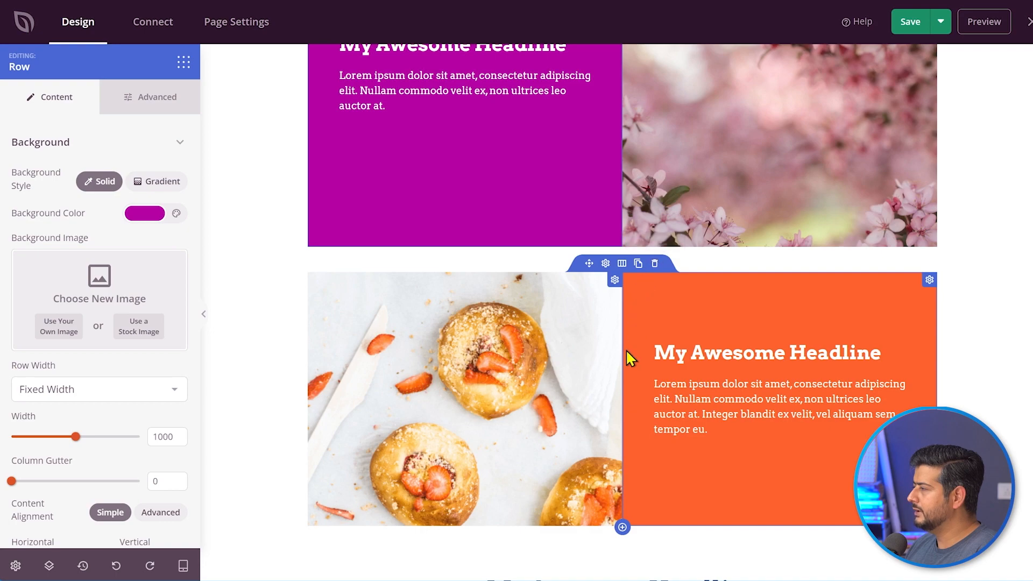
left_click(655, 263)
left_click(503, 308)
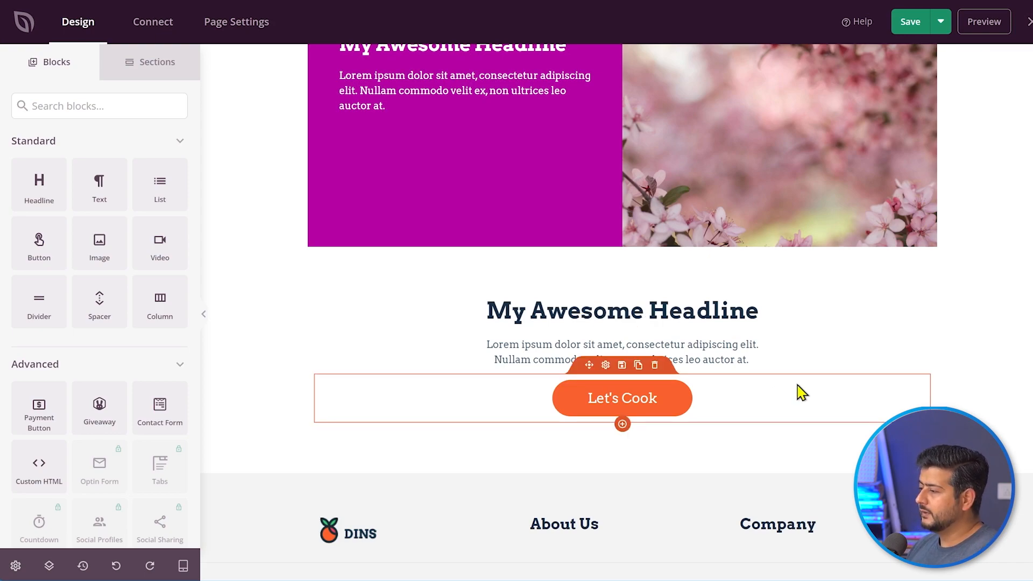
- Swap the footer's DINS logo for the house logo from the Media Library
left_click(333, 531)
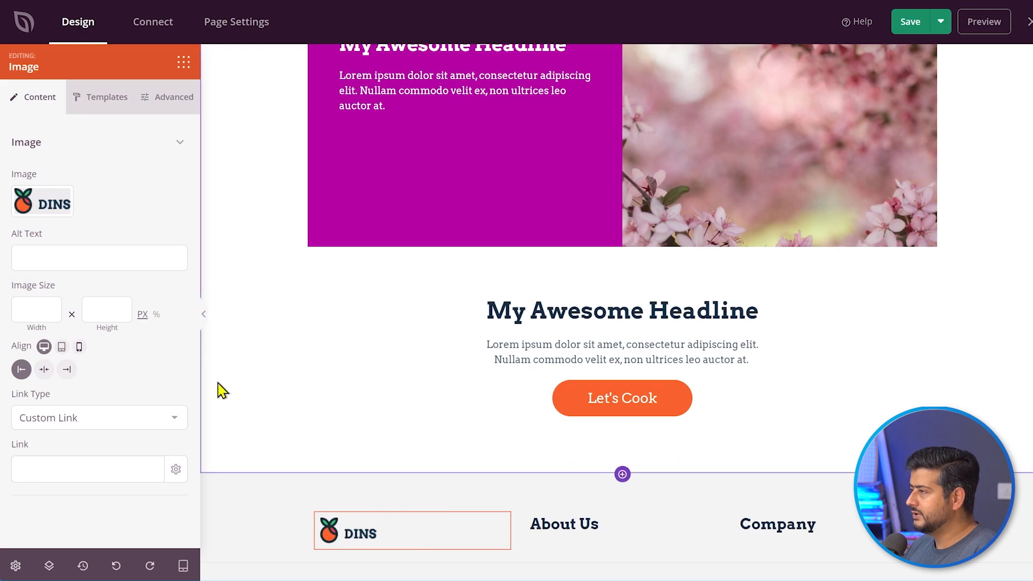
left_click(33, 206)
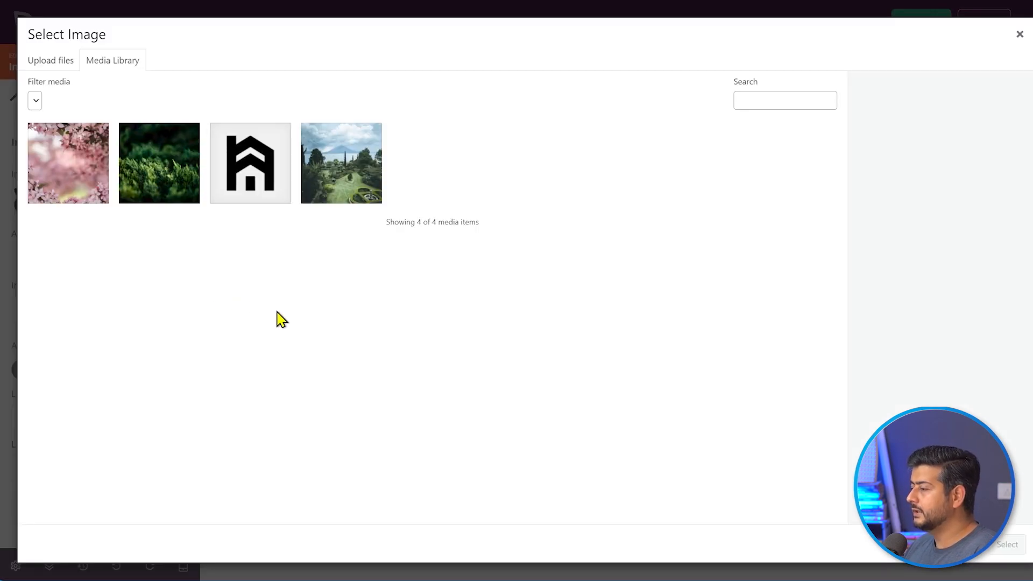
left_click(231, 176)
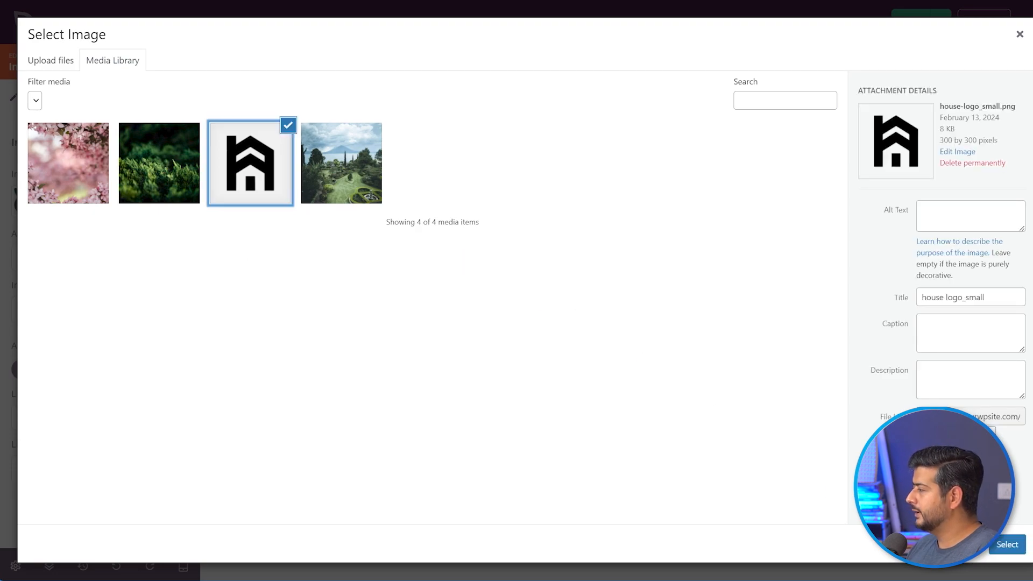
left_click(1010, 547)
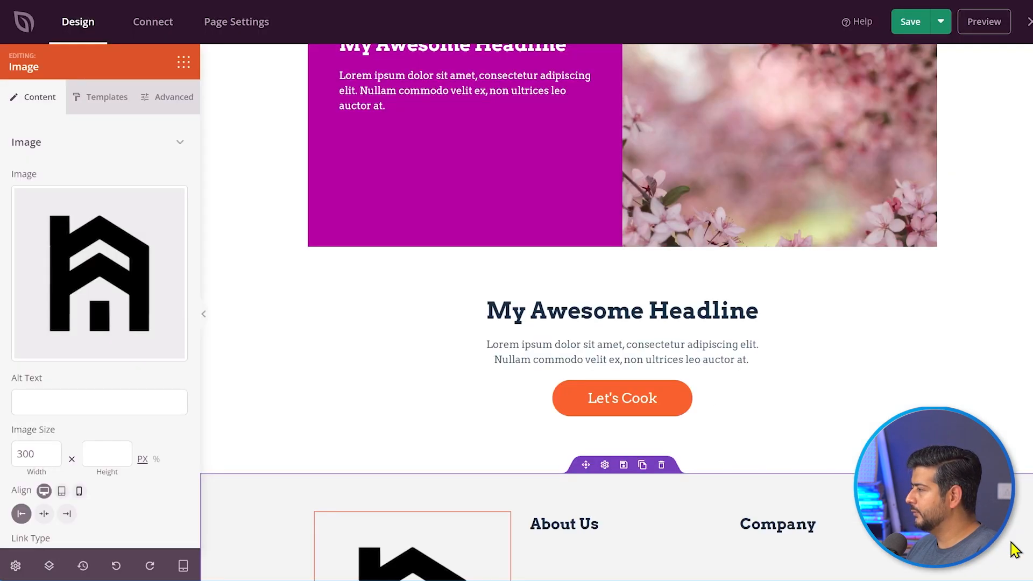
- Set the house logo width to 40 px and save the landing page
scroll(779, 484, "down", 4)
double_click(26, 454)
type("40")
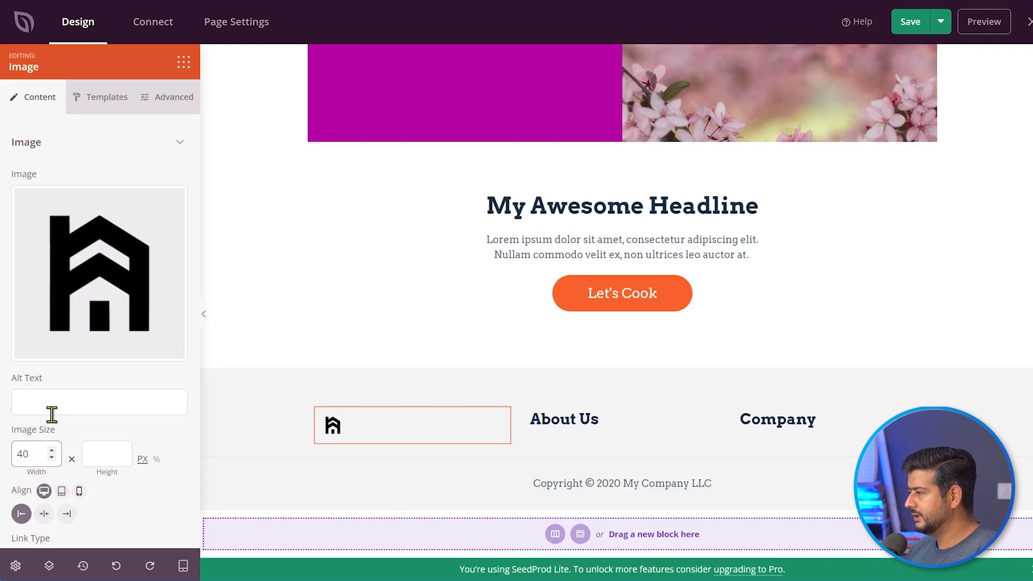
left_click(194, 386)
scroll(415, 380, "up", 3)
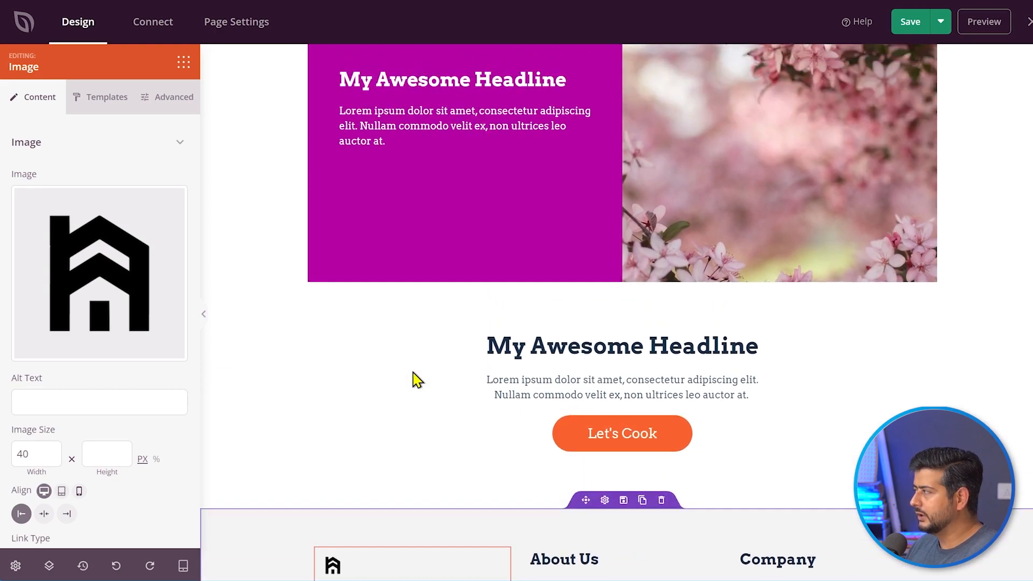
left_click(910, 22)
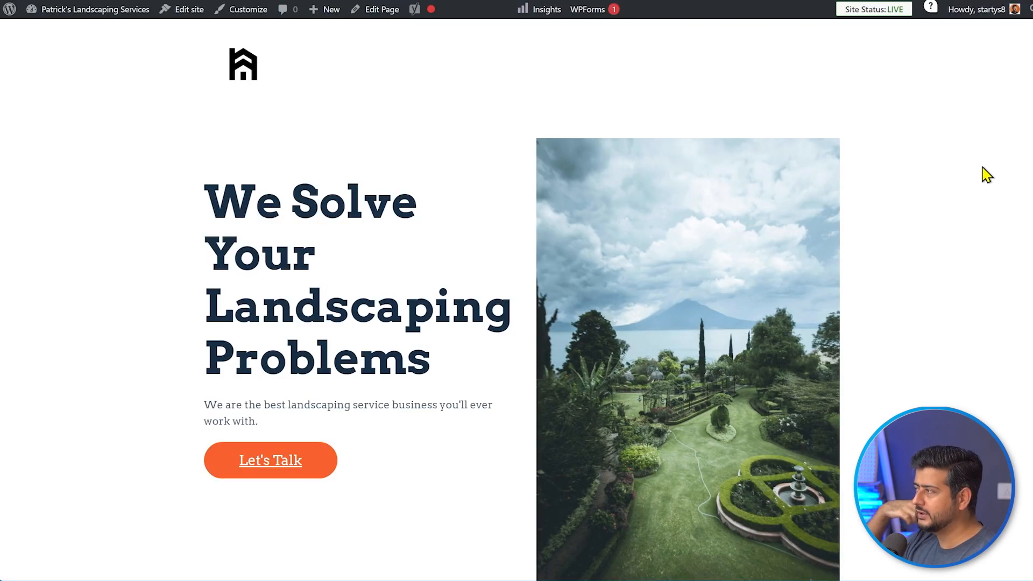
- Scroll the live landscaping page down to the house-logo footer and back up
scroll(872, 182, "down", 15)
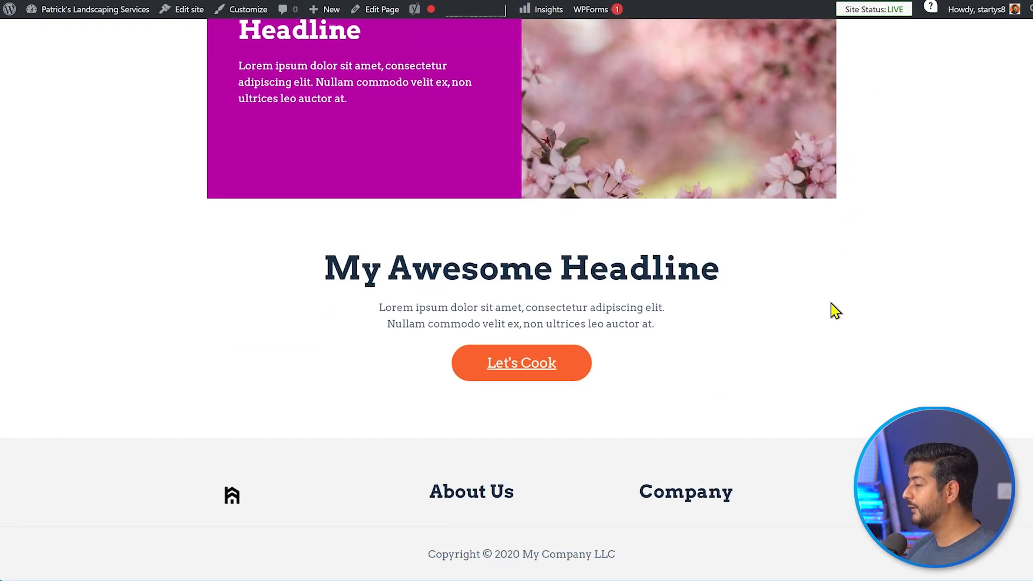
scroll(839, 339, "up", 12)
scroll(861, 339, "up", 3)
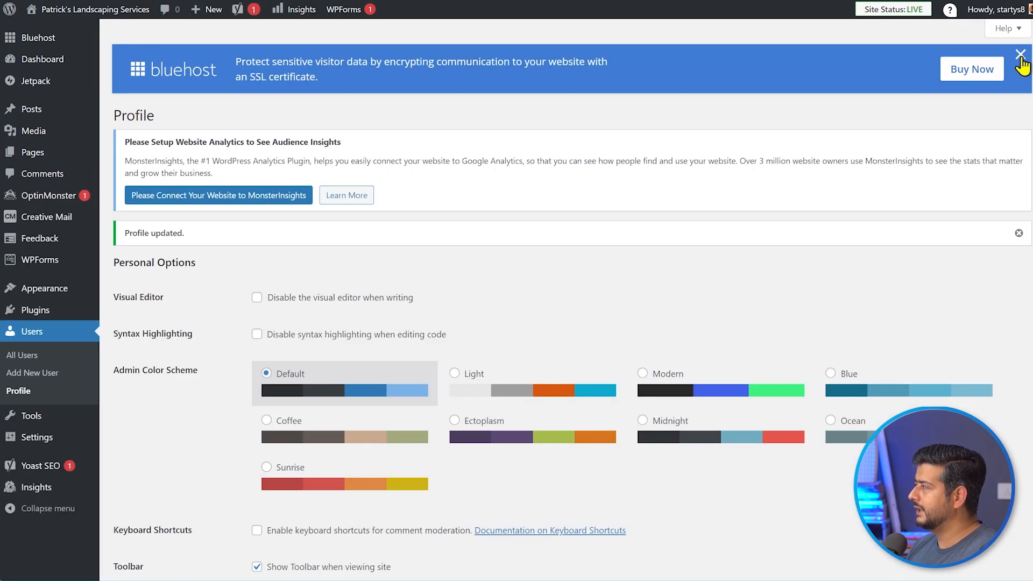
- Dismiss the Bluehost SSL certificate banner and go to Plugins > Add New Plugin
left_click(1021, 55)
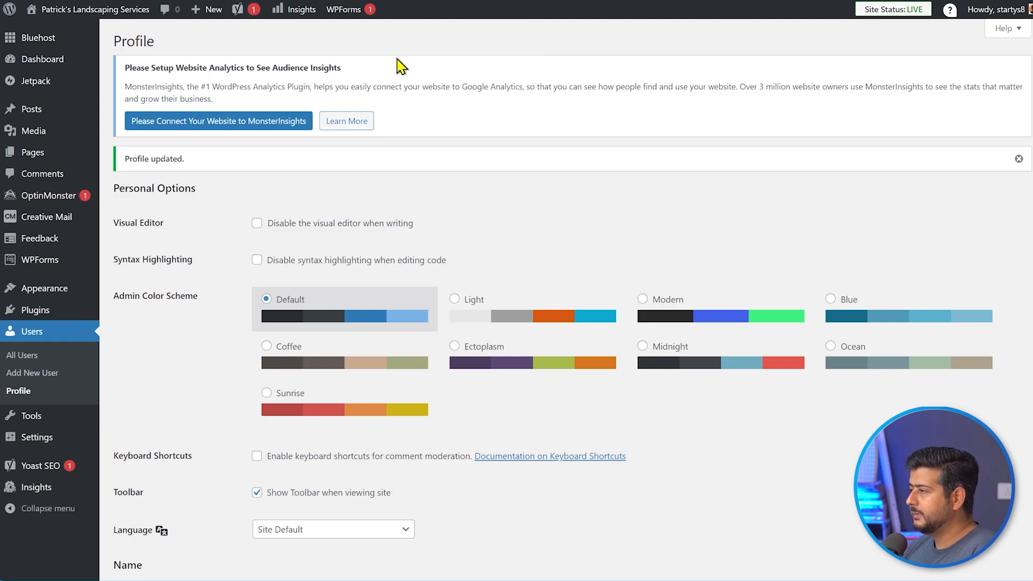
mouse_move(20, 271)
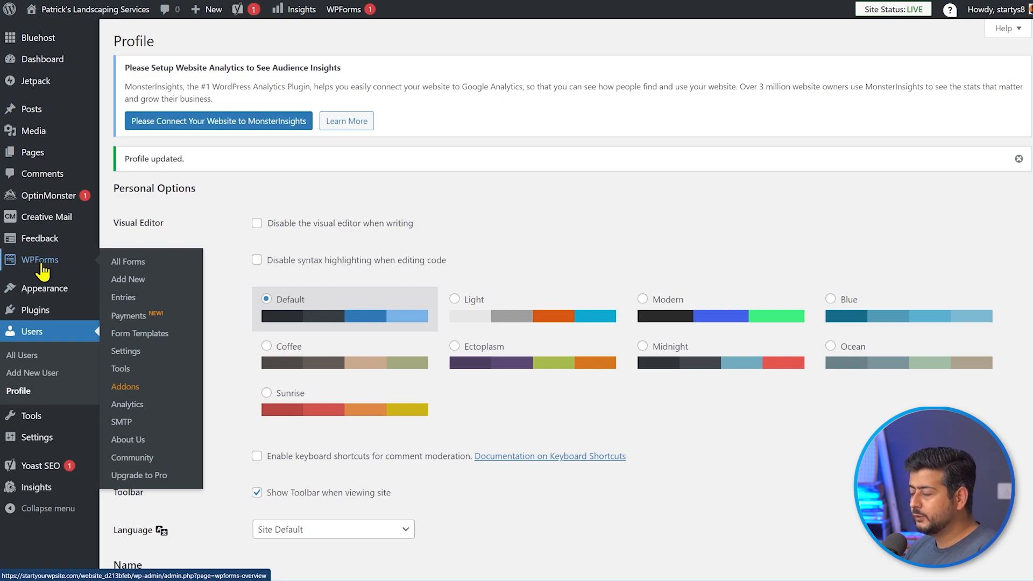
mouse_move(42, 322)
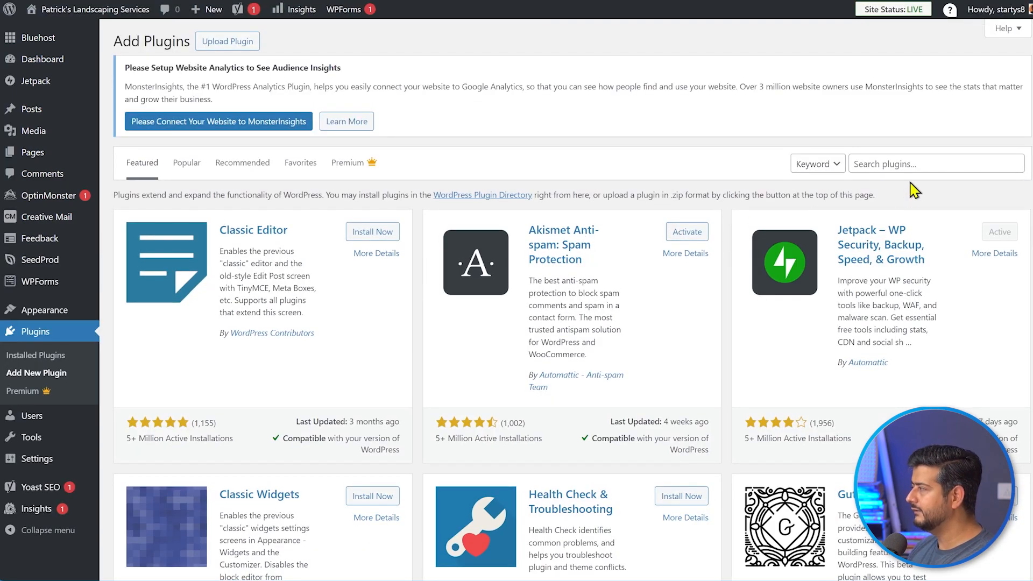
- Search plugins for 'wpforms', confirming Contact Form by WPForms is already active
left_click(907, 164)
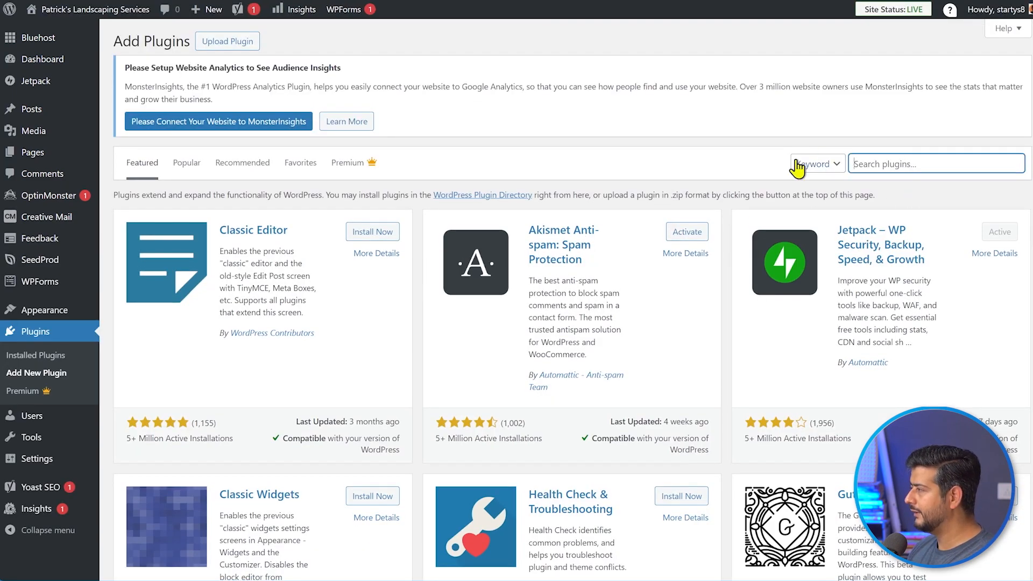
type("wpforms")
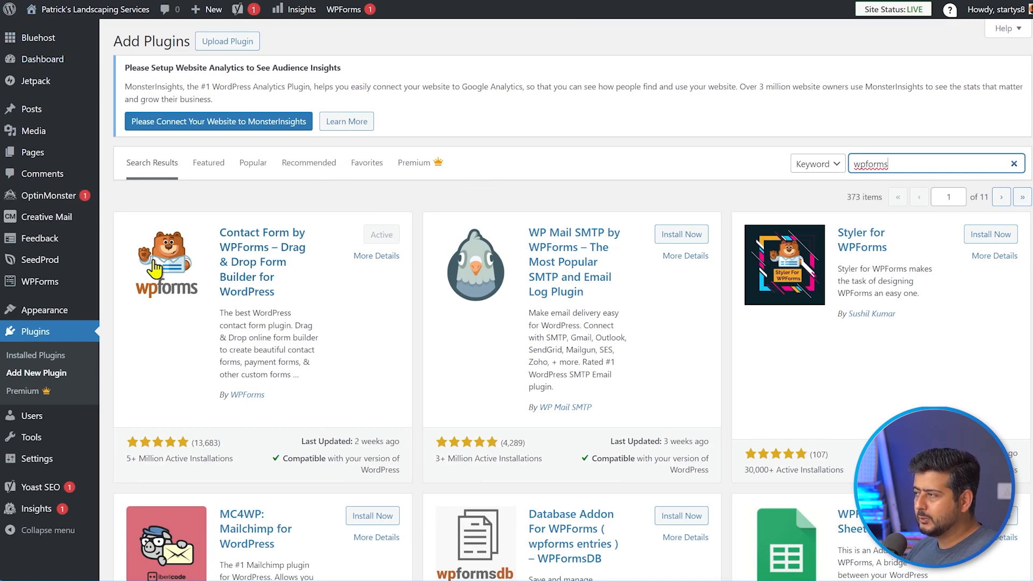
mouse_move(56, 285)
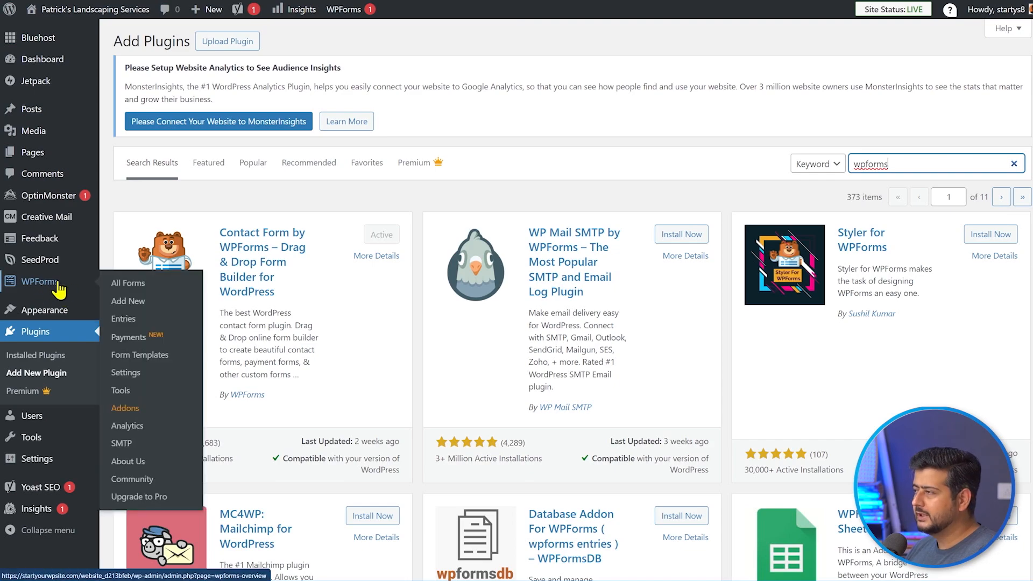
- Start a new WPForms form and dismiss the welcome, naming-tip and onboarding popups
left_click(155, 307)
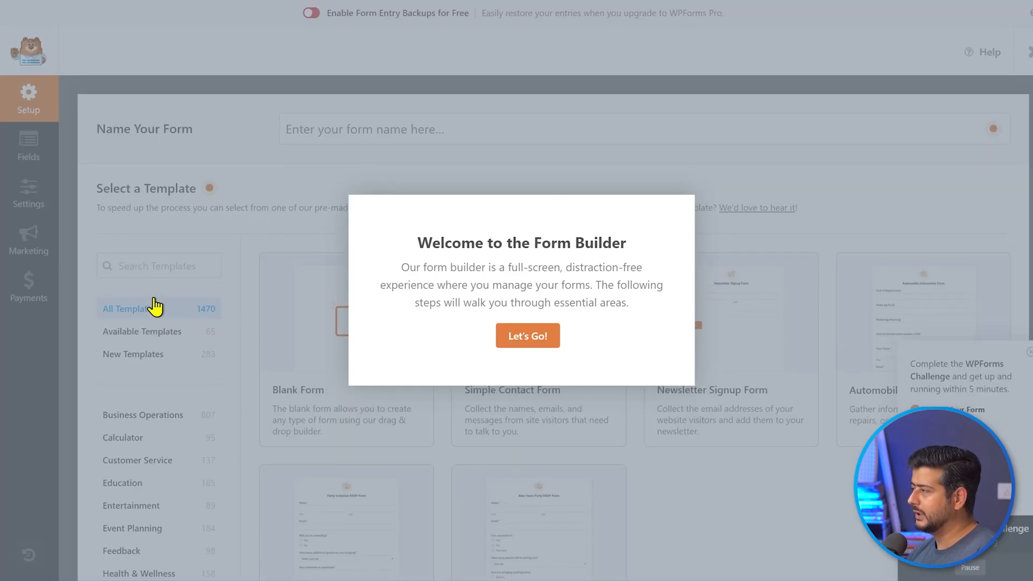
left_click(505, 343)
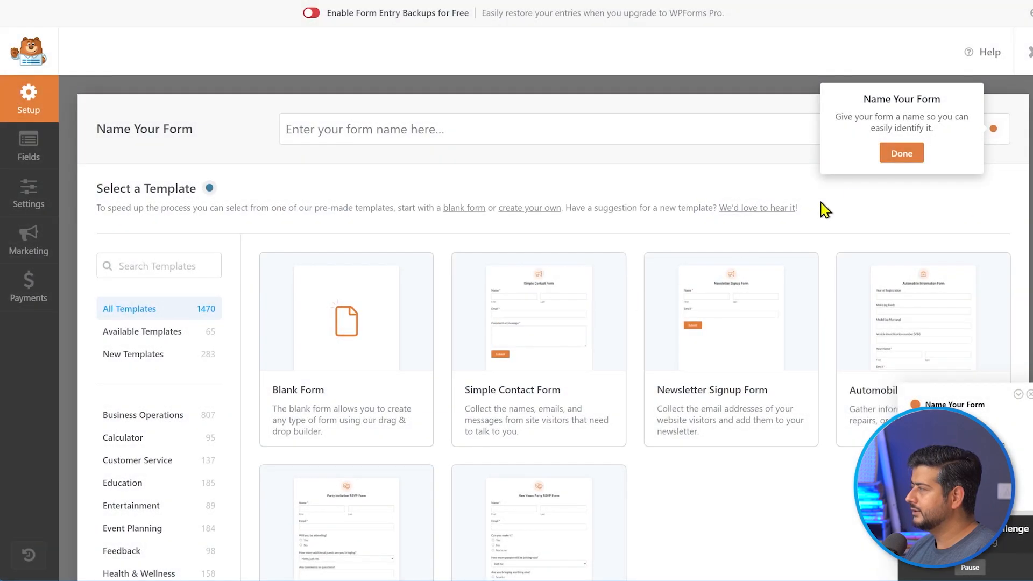
left_click(904, 155)
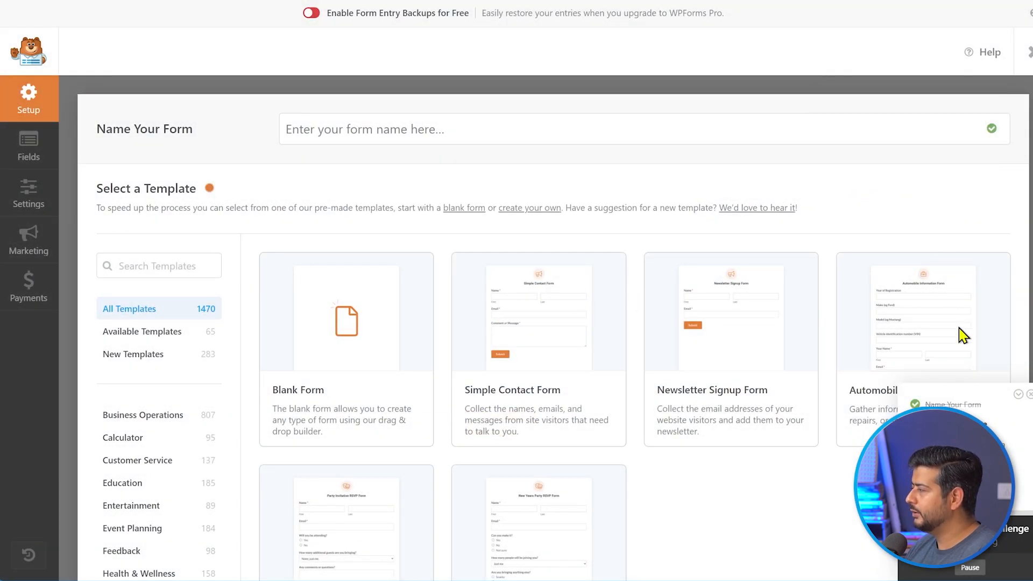
left_click(1030, 394)
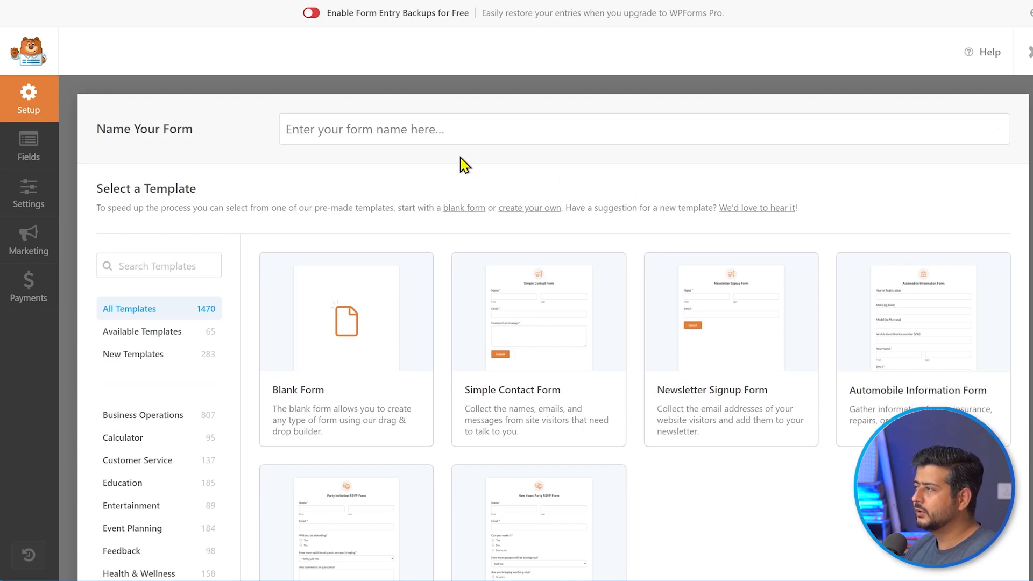
- Name the form 'Contact Us' and scroll down to the template gallery
left_click(431, 135)
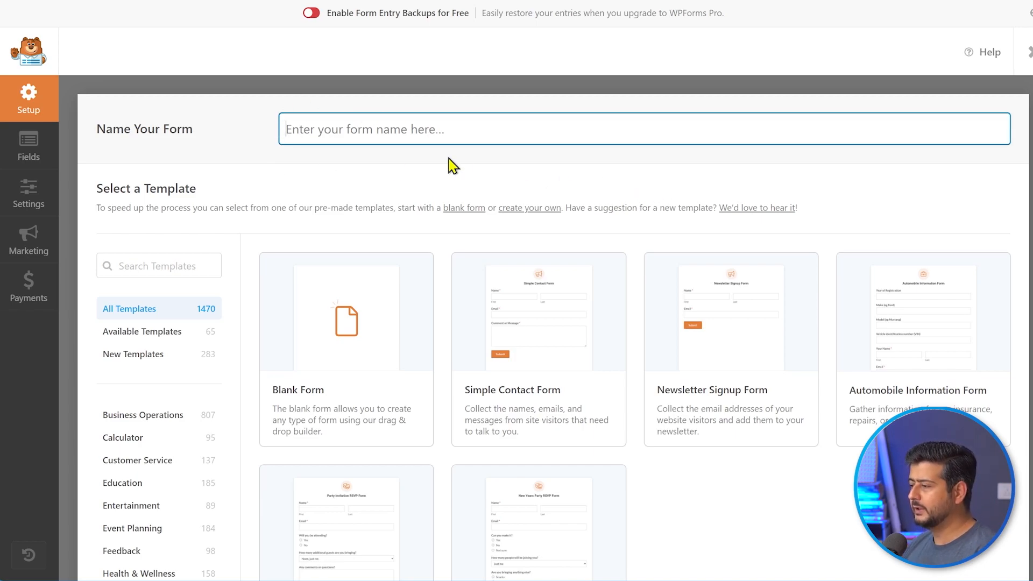
type("Con")
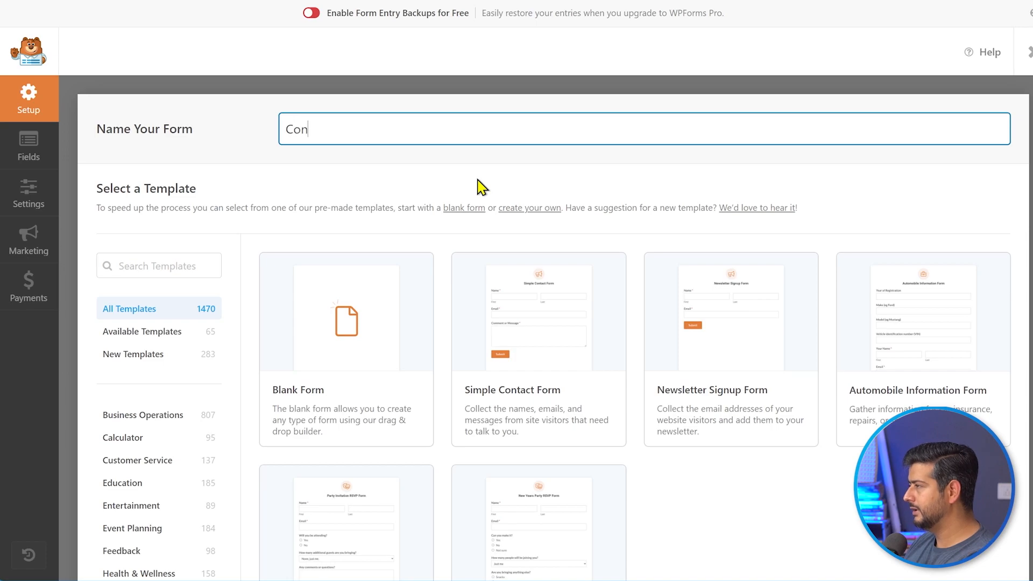
type("tact Us")
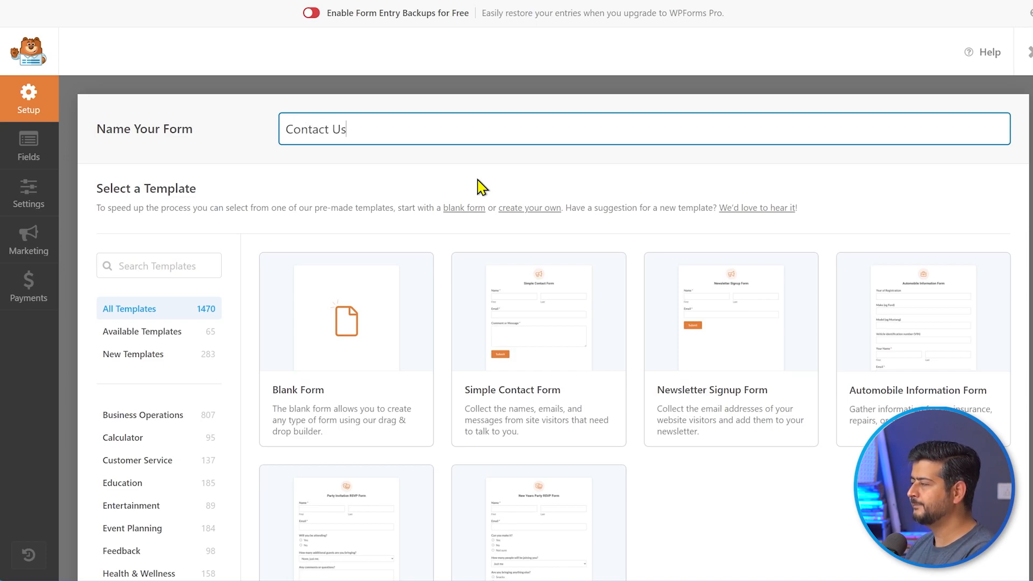
left_click(478, 180)
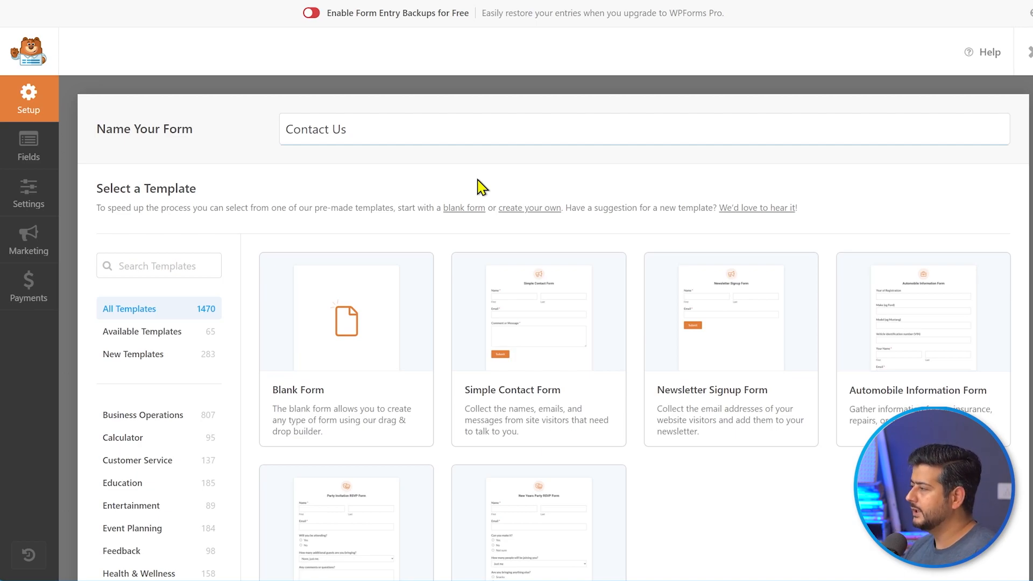
scroll(491, 351, "down", 2)
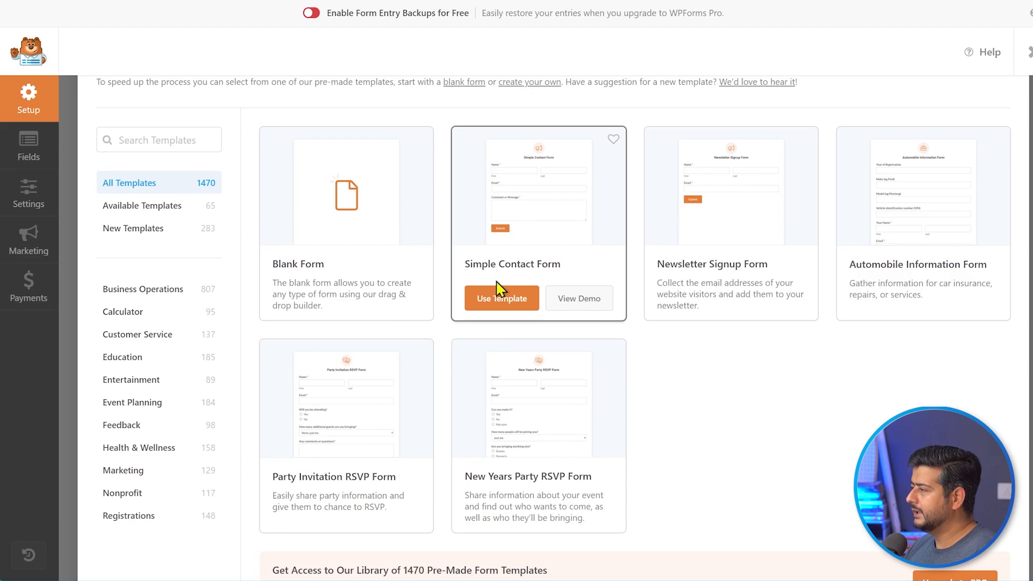
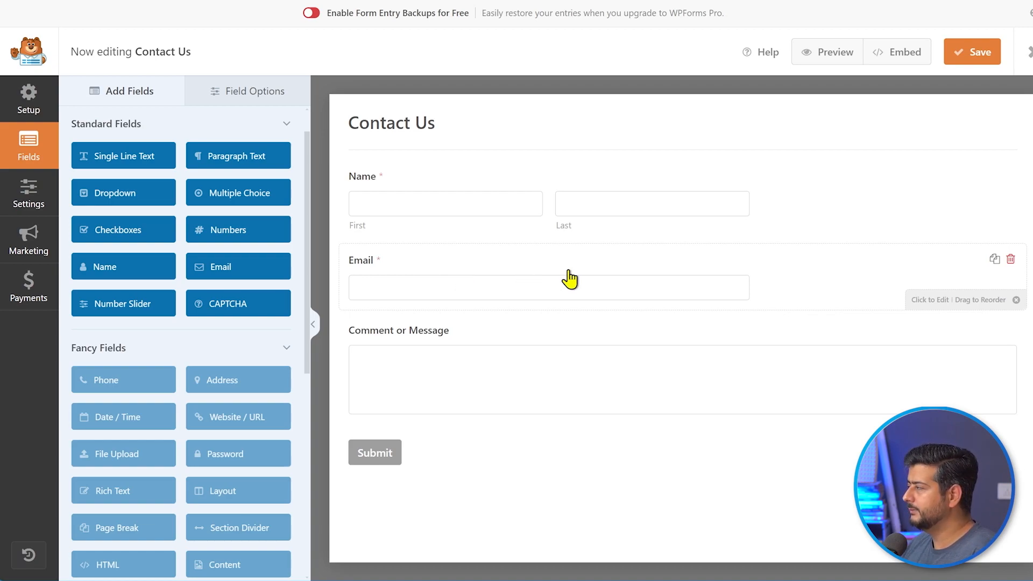
- Delete the Email field and add a required Numbers field labelled 'Phone Number'
left_click(1010, 261)
left_click(494, 333)
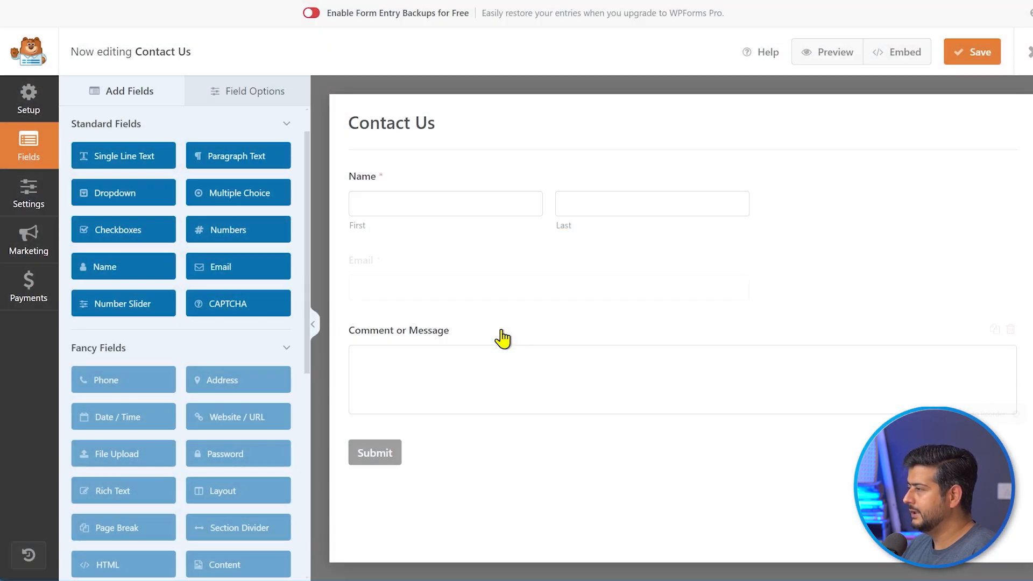
left_click_drag(220, 231, 398, 270)
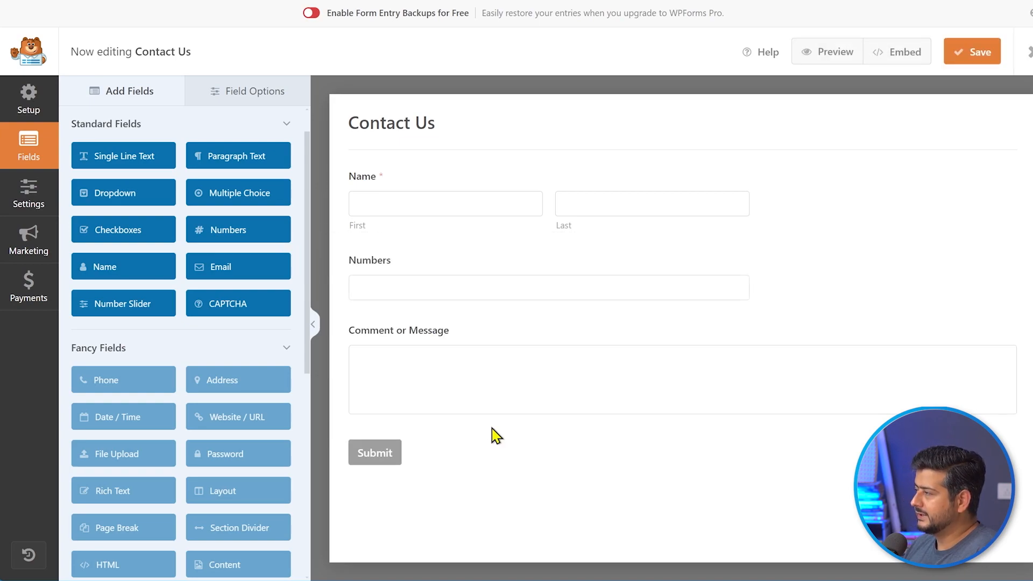
left_click(383, 264)
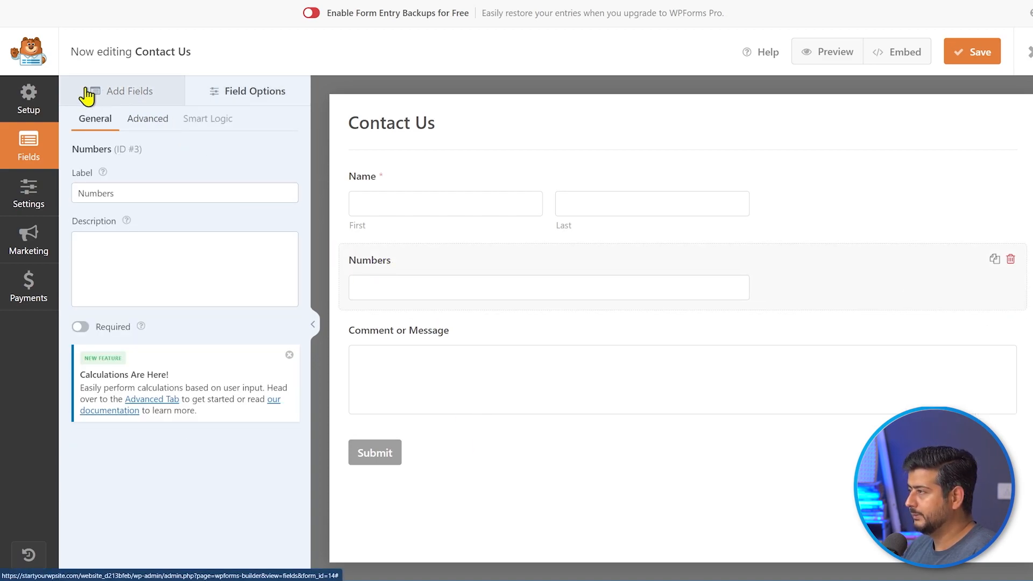
left_click_drag(154, 194, 70, 194)
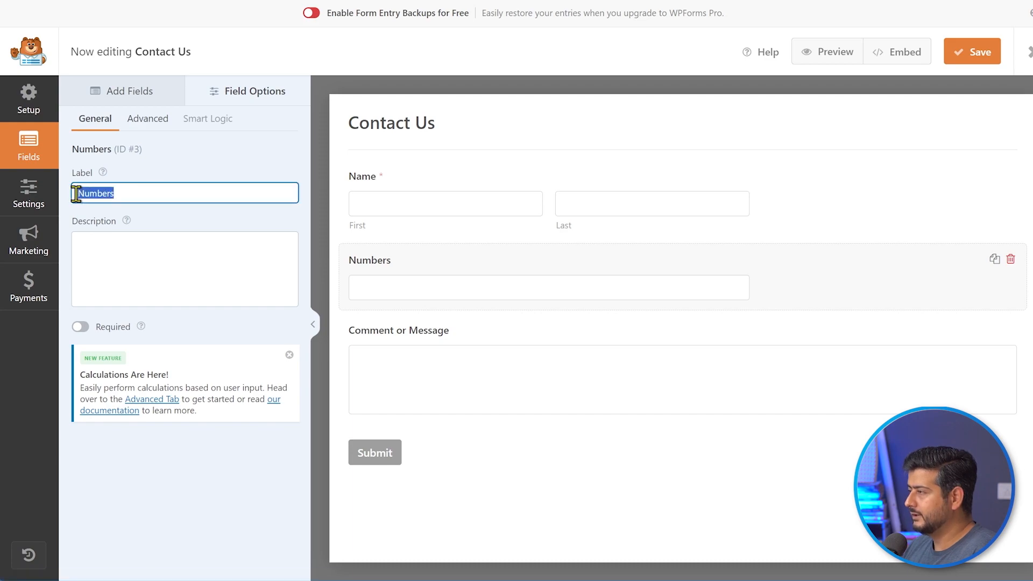
type("Phone Number")
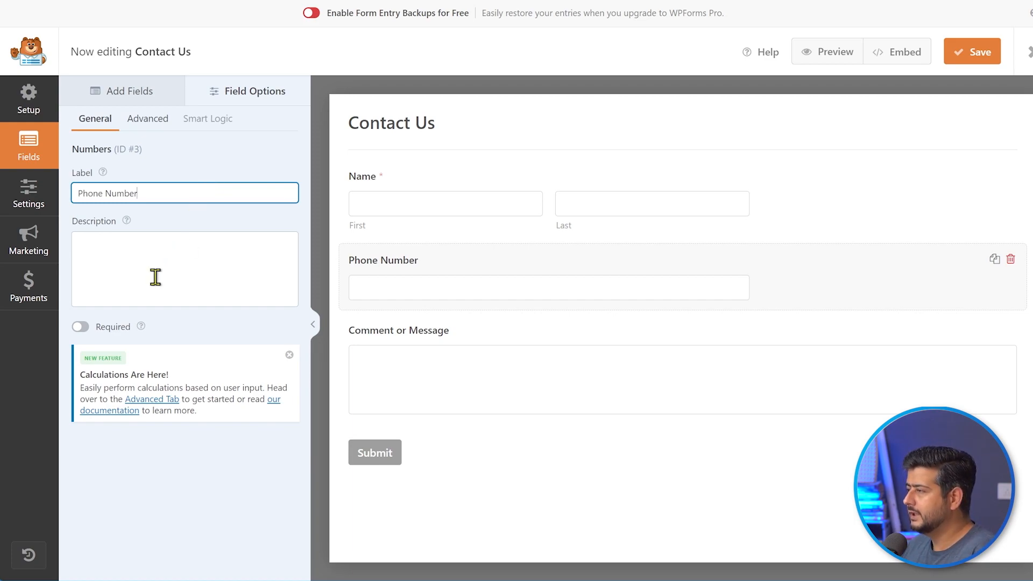
left_click(83, 329)
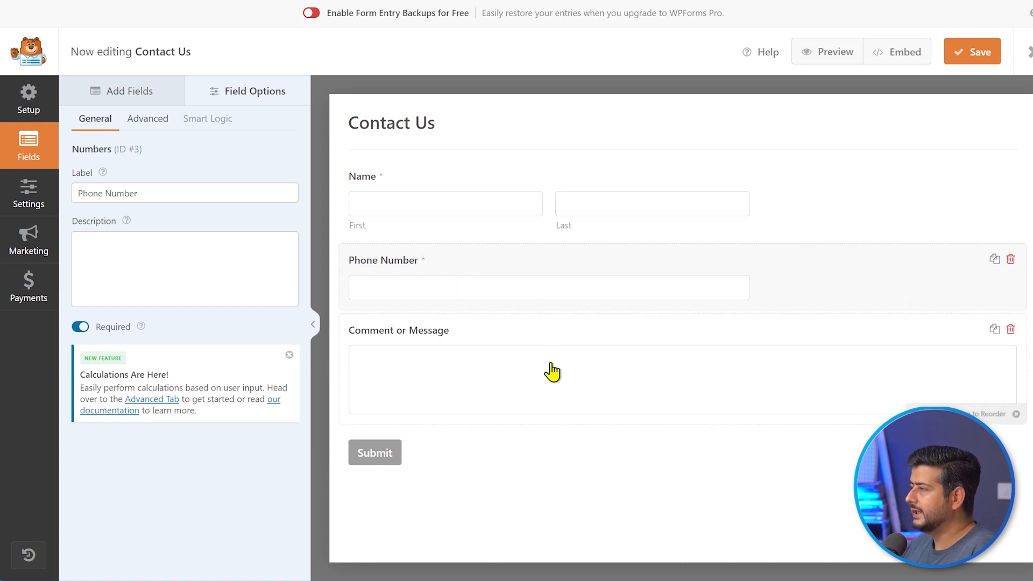
- Rename the Comment or Message field to 'Address'
left_click(464, 340)
left_click_drag(186, 195, 76, 197)
type("Adress")
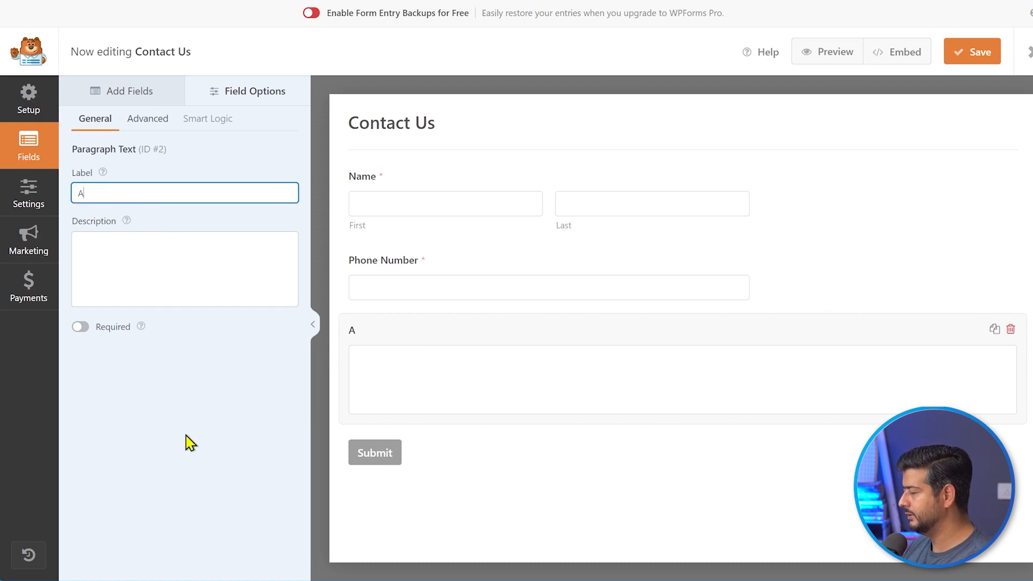
key("BackSpace")
key("BackSpace")
key("BackSpace")
type("dress")
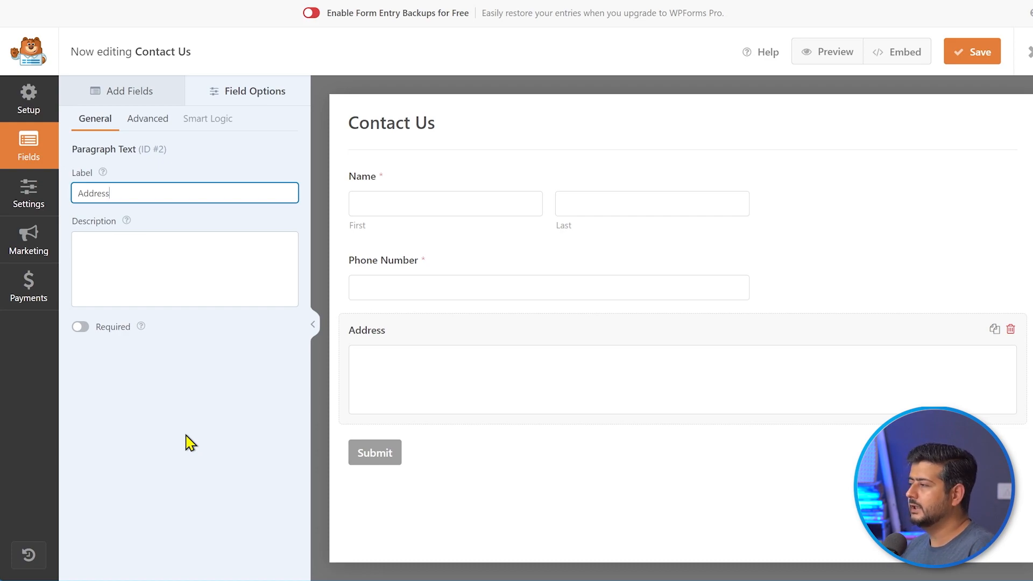
left_click(189, 443)
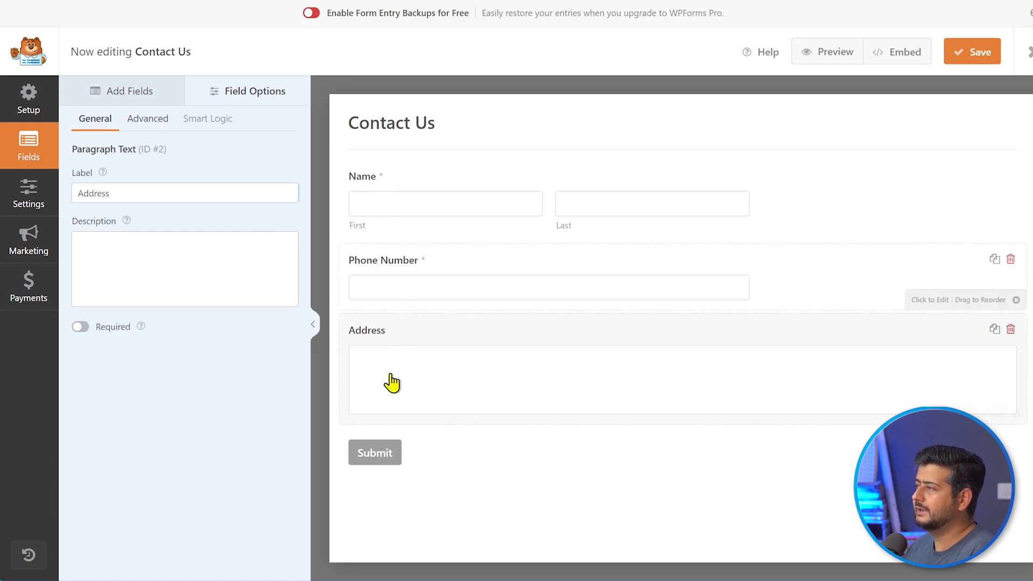
left_click(141, 97)
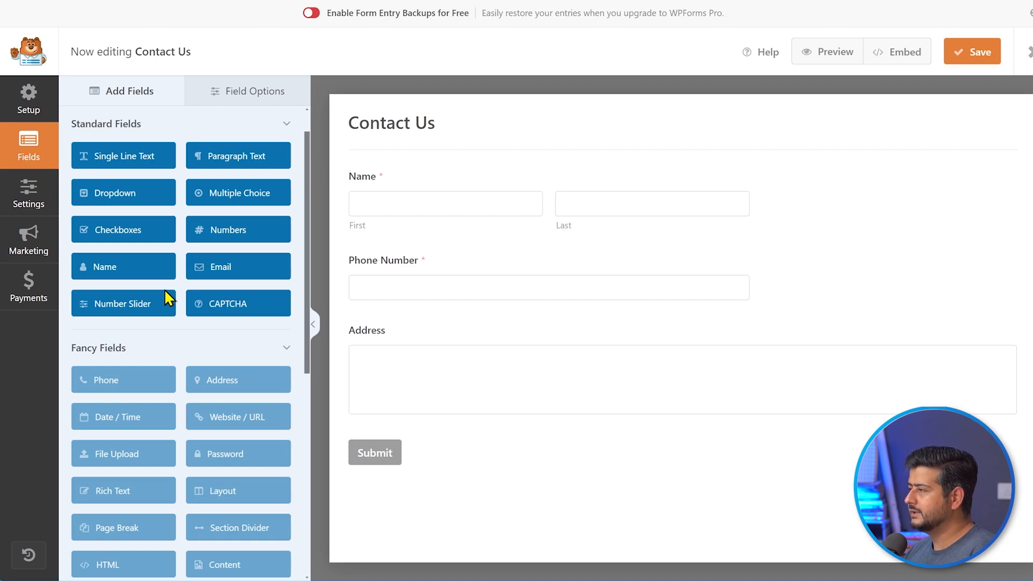
- Add a single-choice checkbox reading 'I consent to be contacted over the phone for this service'
left_click_drag(134, 237, 424, 339)
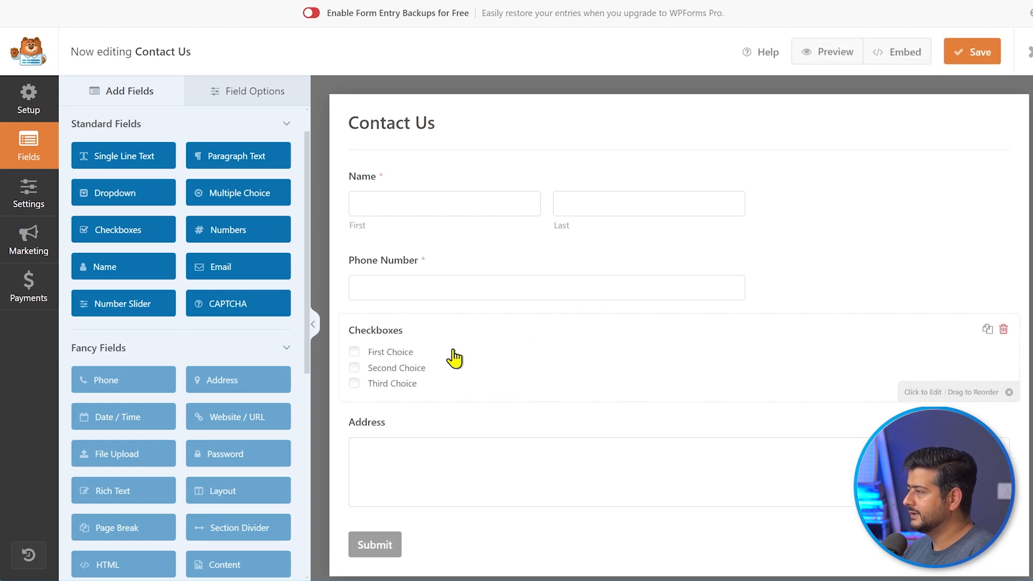
left_click(499, 370)
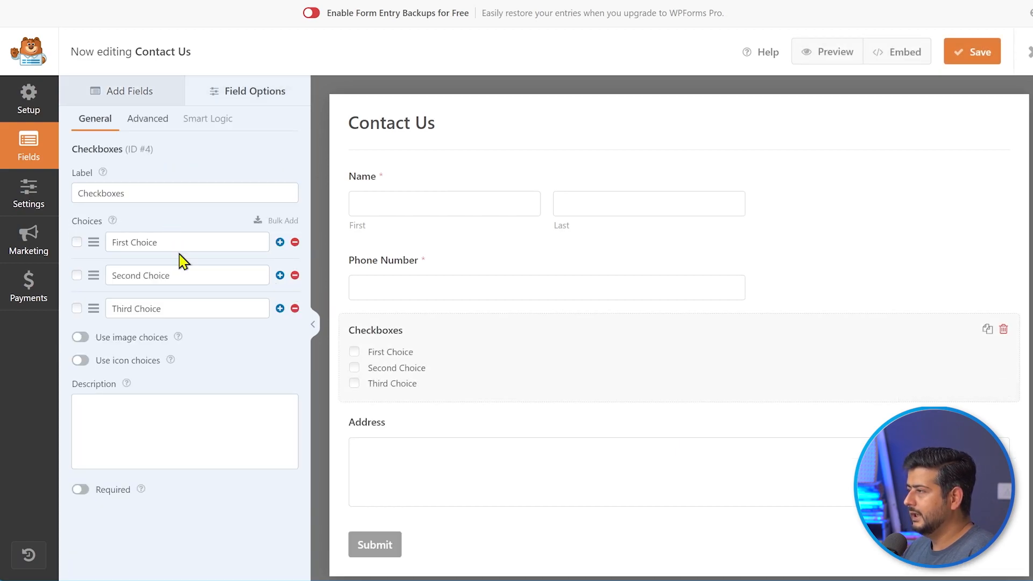
left_click(295, 275)
left_click(295, 275)
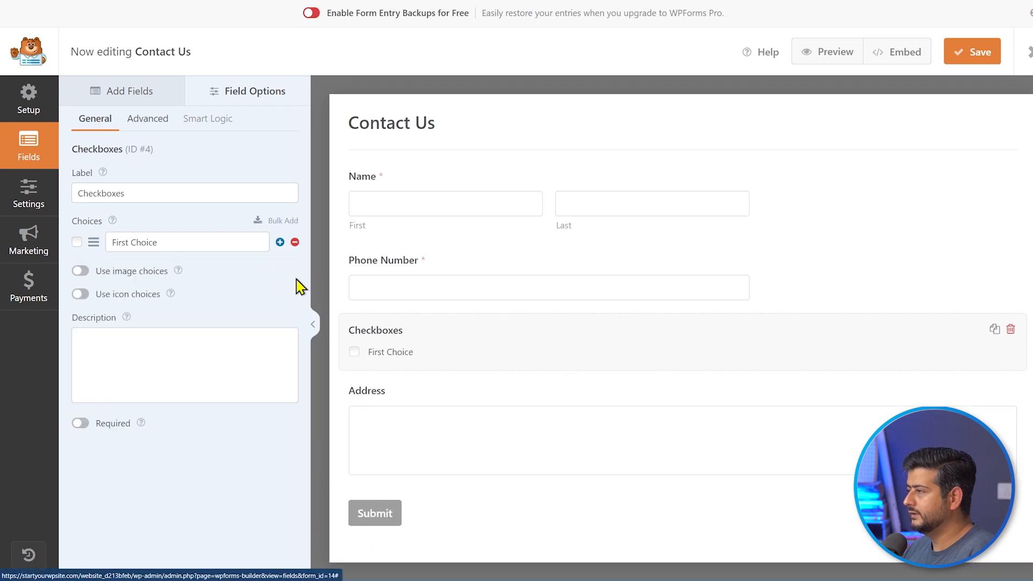
left_click_drag(187, 241, 112, 242)
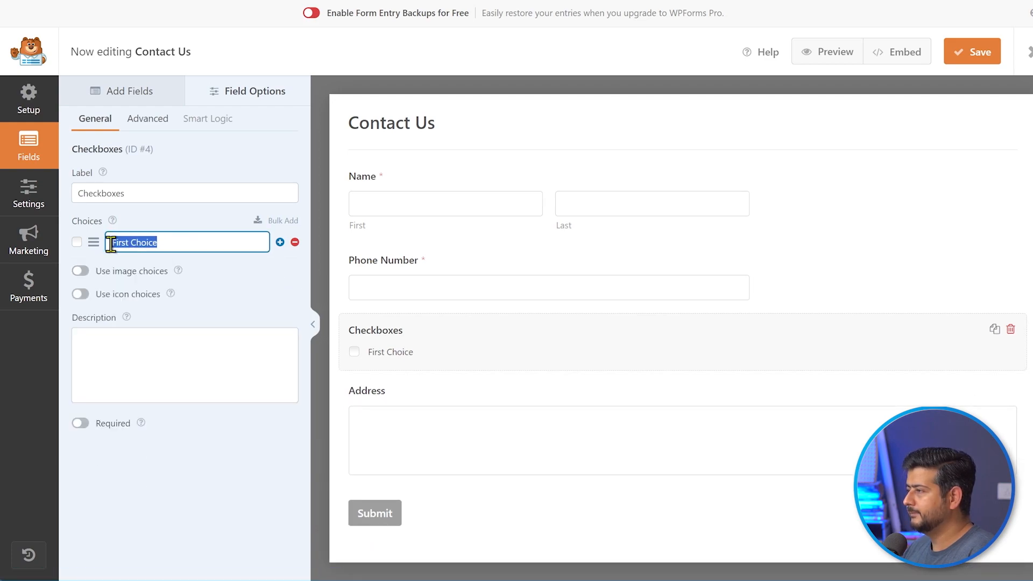
type("I consent ")
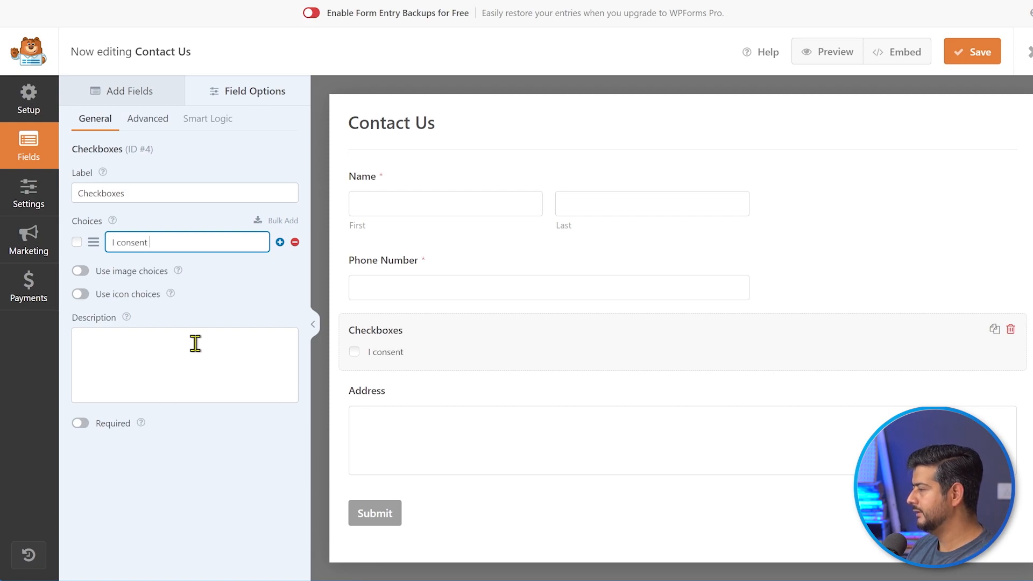
type("for")
key("BackSpace")
key("BackSpace")
key("BackSpace")
key("BackSpace")
type("to be contacted over the phone for this service")
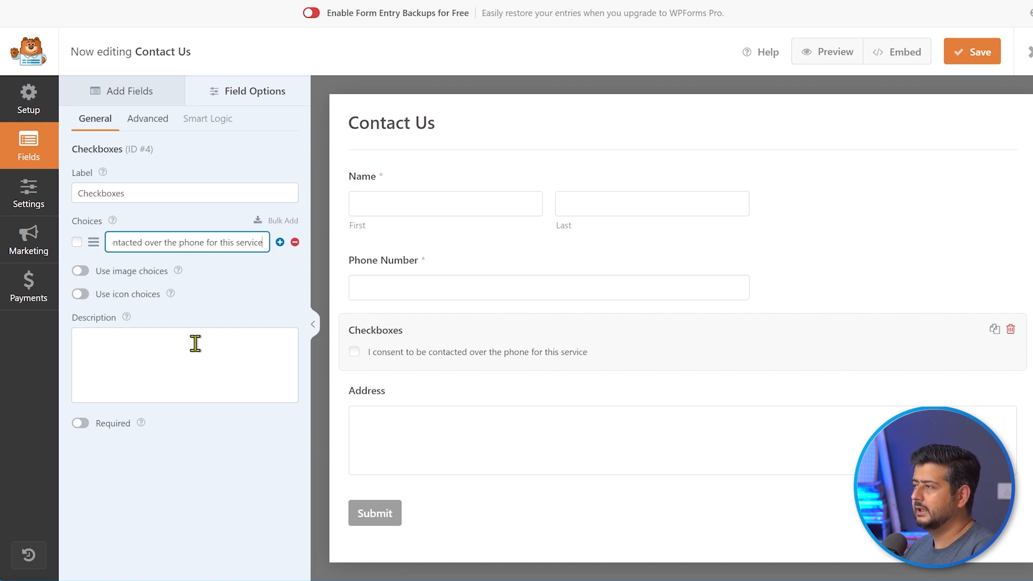
- Label the checkbox field 'Terms', move it below Address, and save the form
left_click_drag(164, 194, 76, 194)
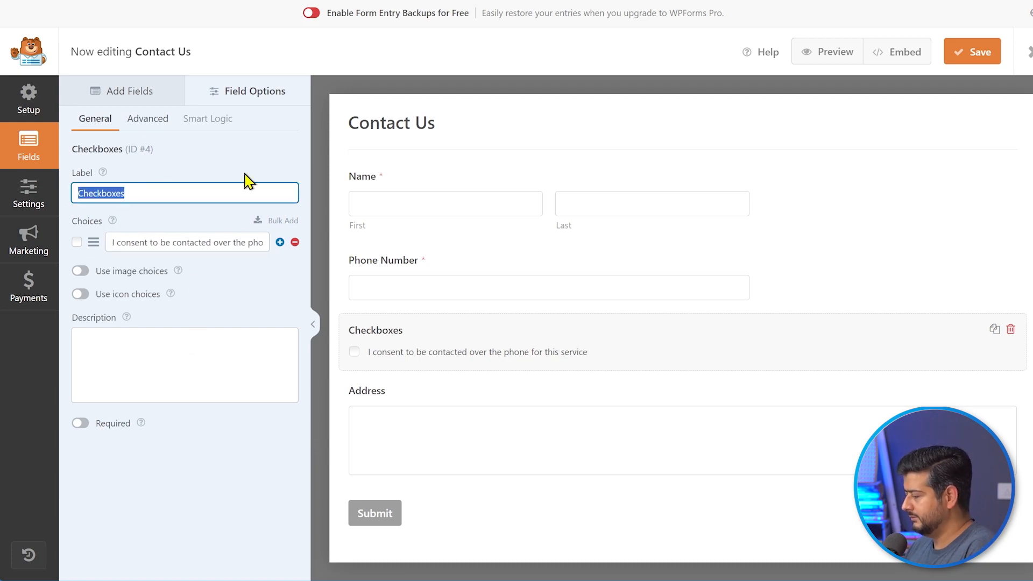
type("Terms")
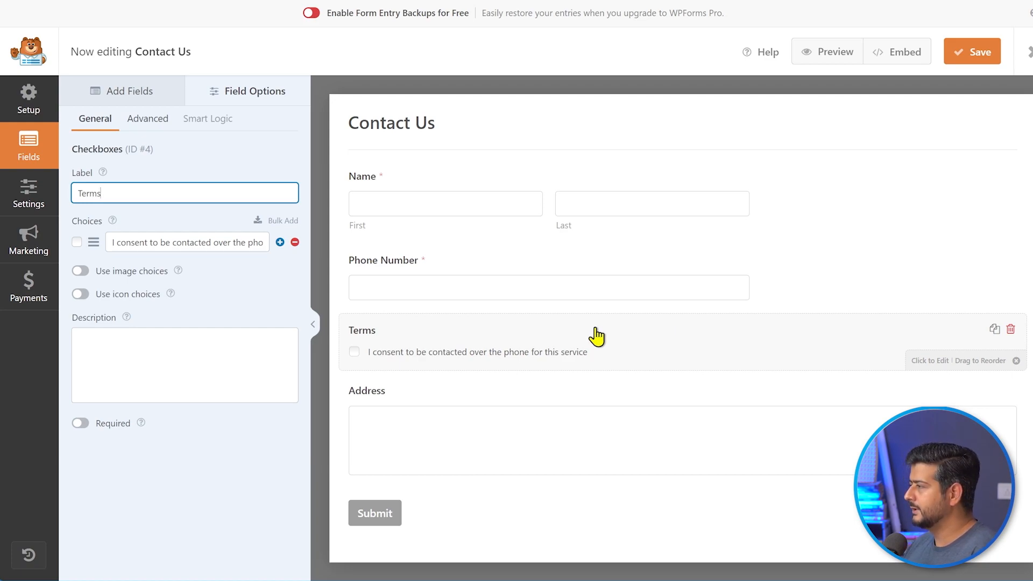
left_click_drag(434, 340, 441, 461)
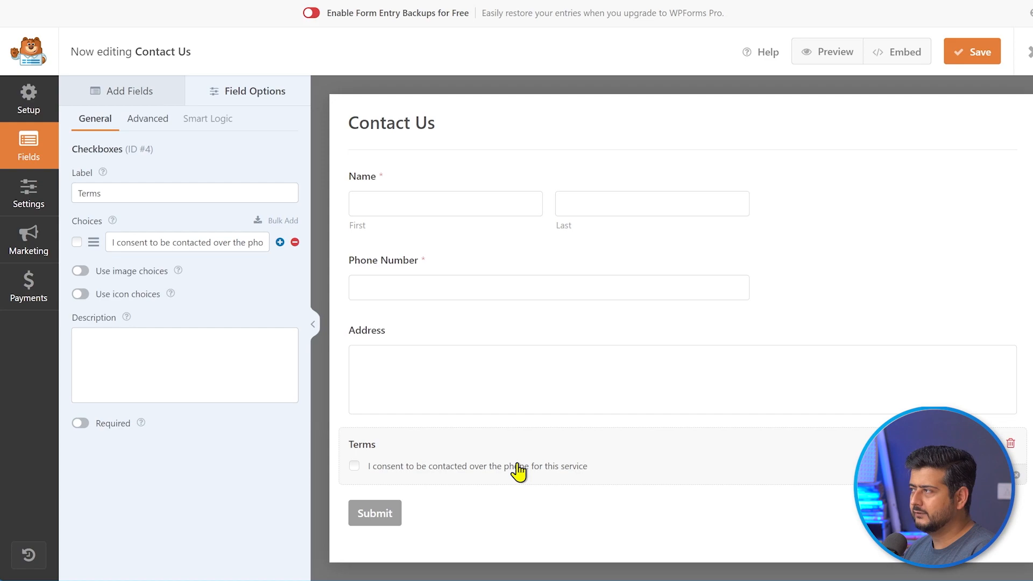
left_click(115, 90)
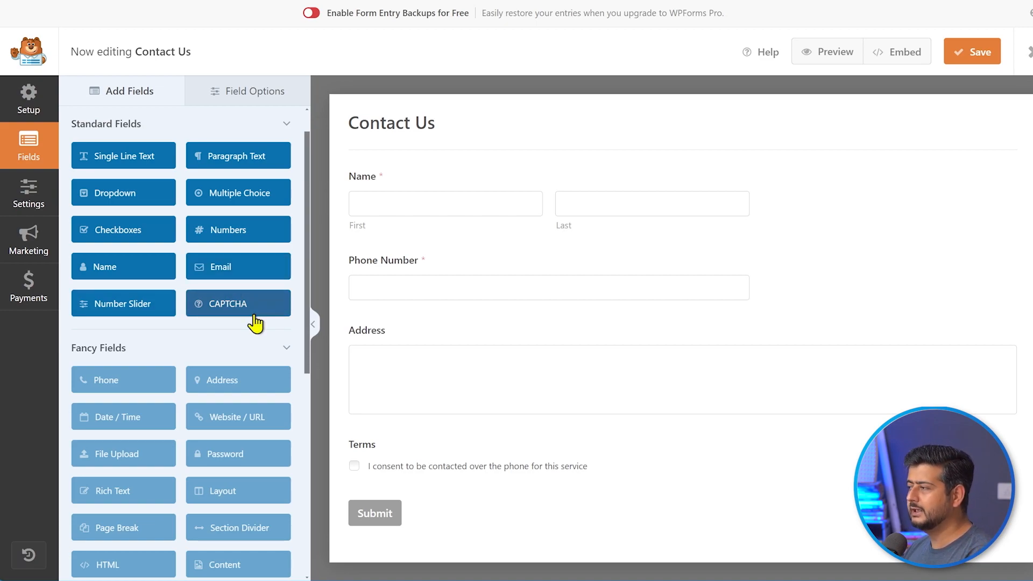
scroll(256, 323, "down", 7)
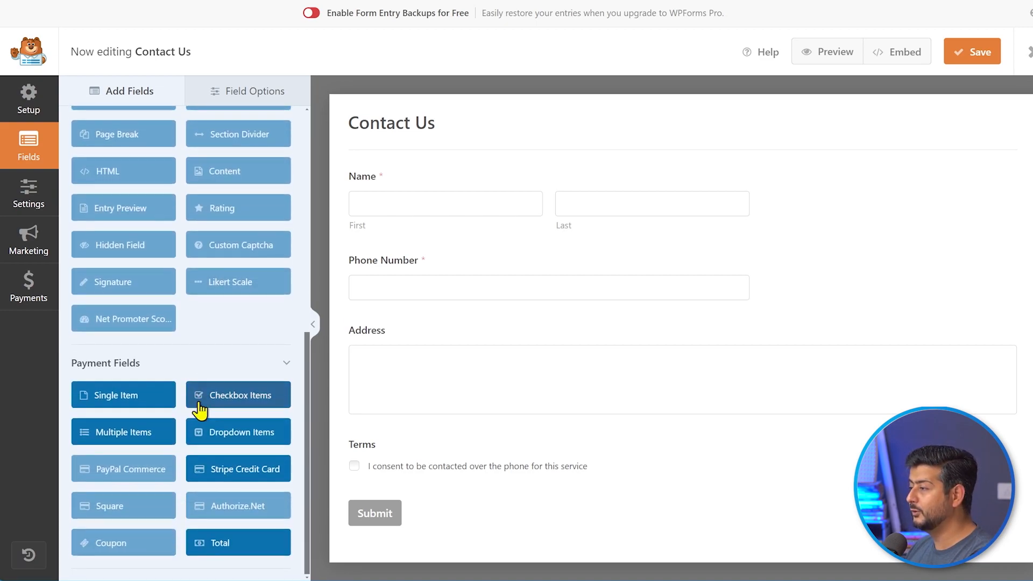
scroll(260, 426, "up", 7)
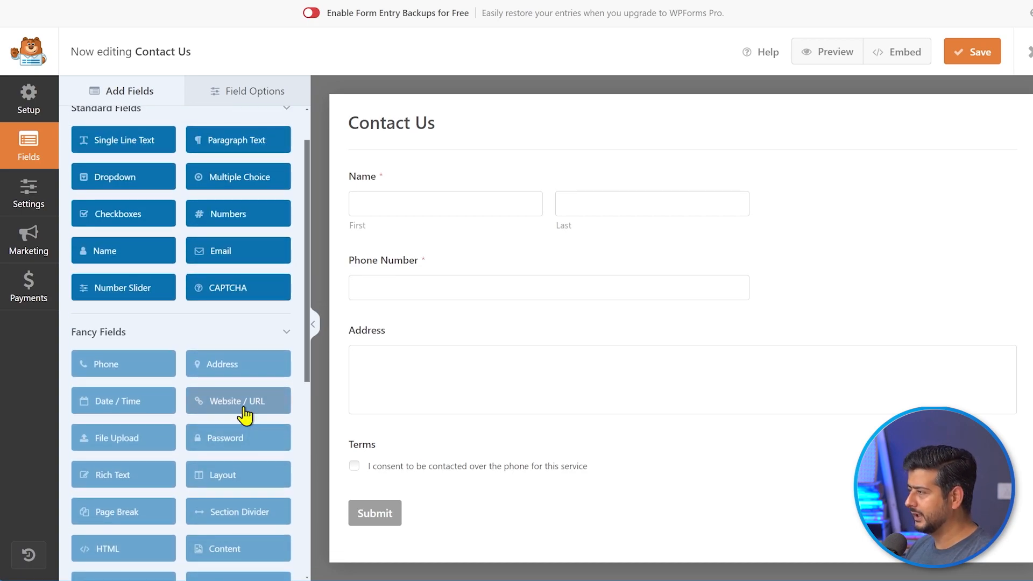
scroll(258, 387, "up", 1)
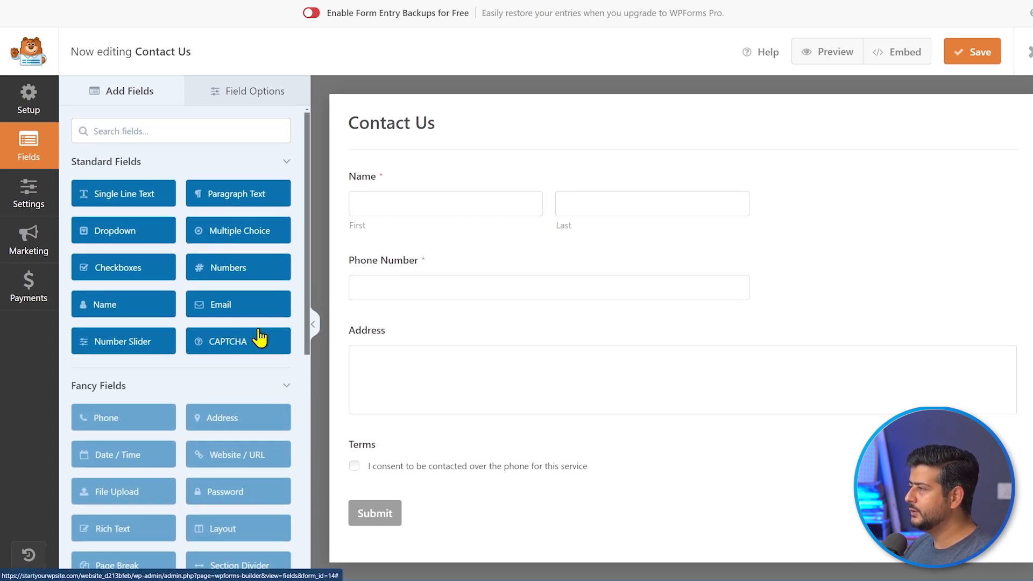
left_click(970, 54)
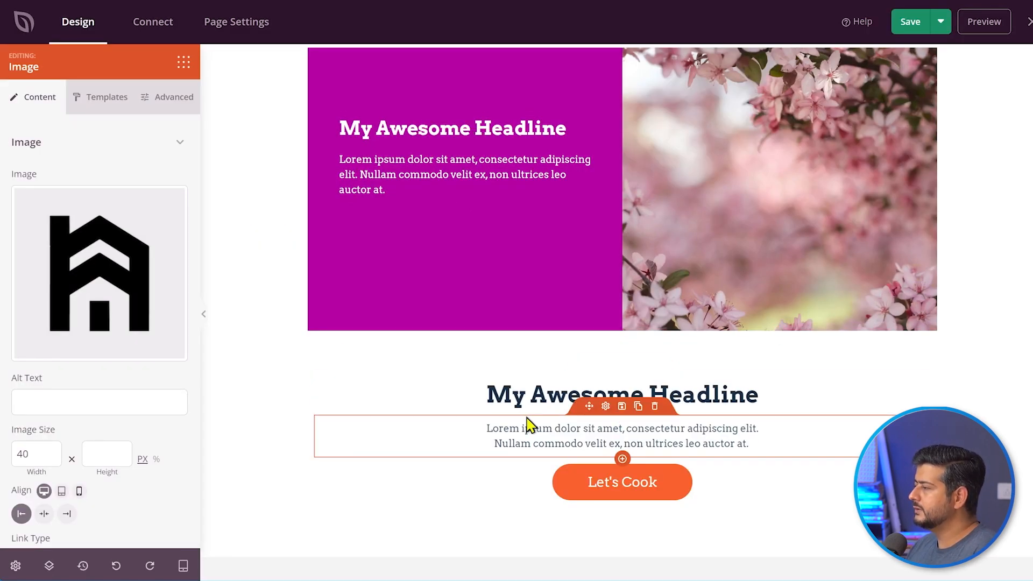
- Change the 'My Awesome Headline' heading to 'Make an Inquiry'
left_click(553, 401)
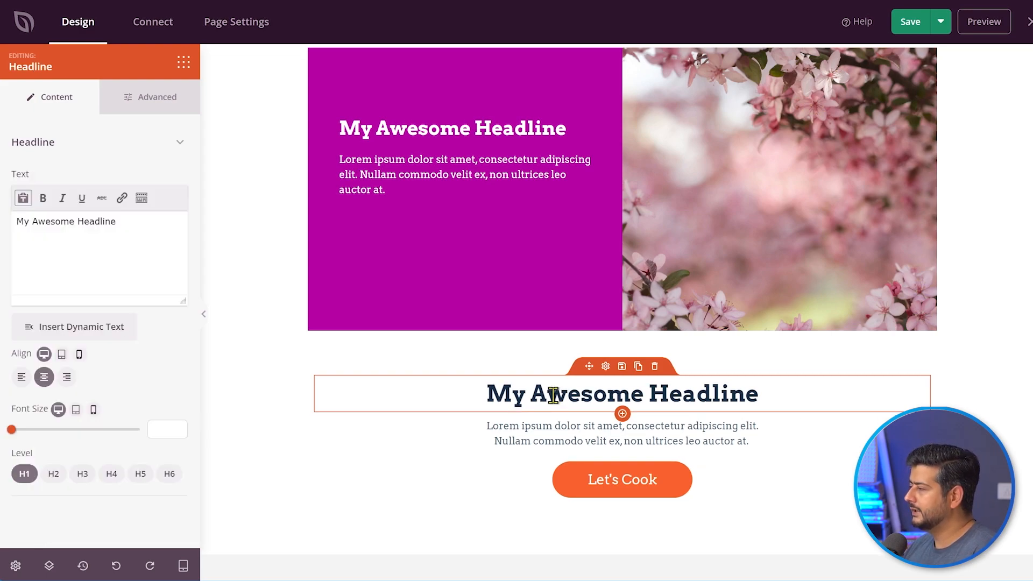
left_click(131, 223)
key("ctrl+shift+Left")
key("ctrl+shift+Left")
key("ctrl+shift+Left")
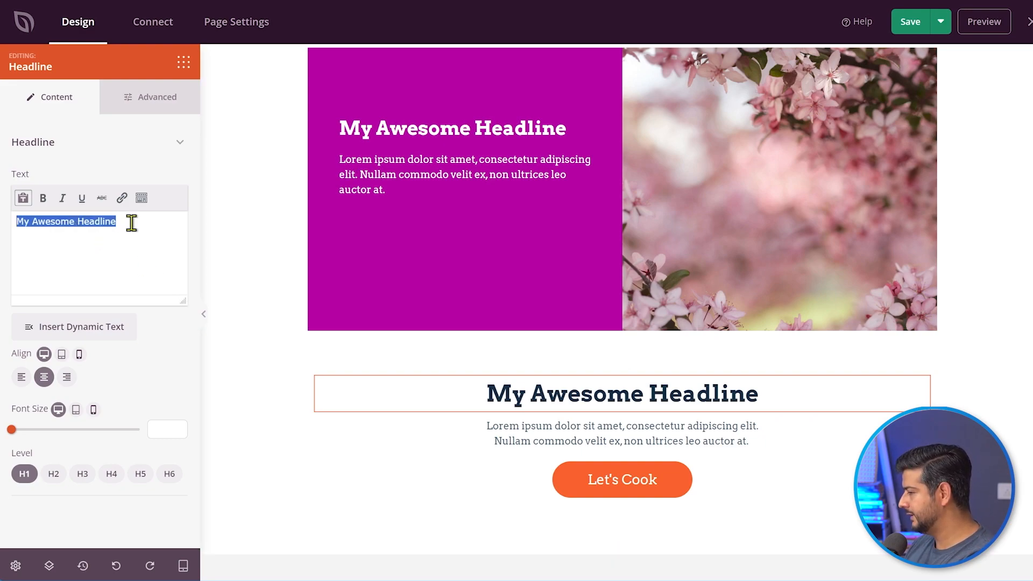
type("Make an ")
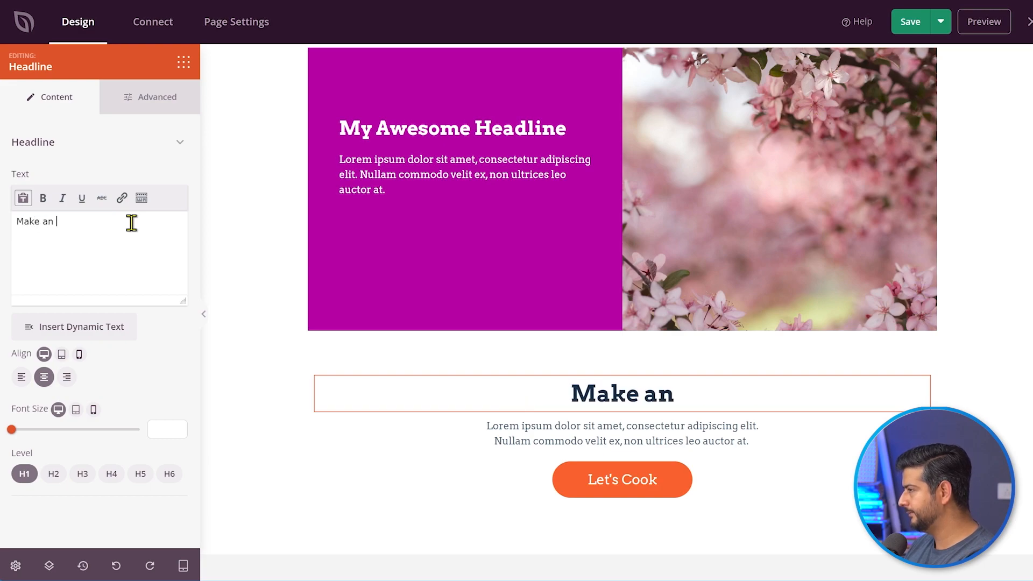
type("Inquiry")
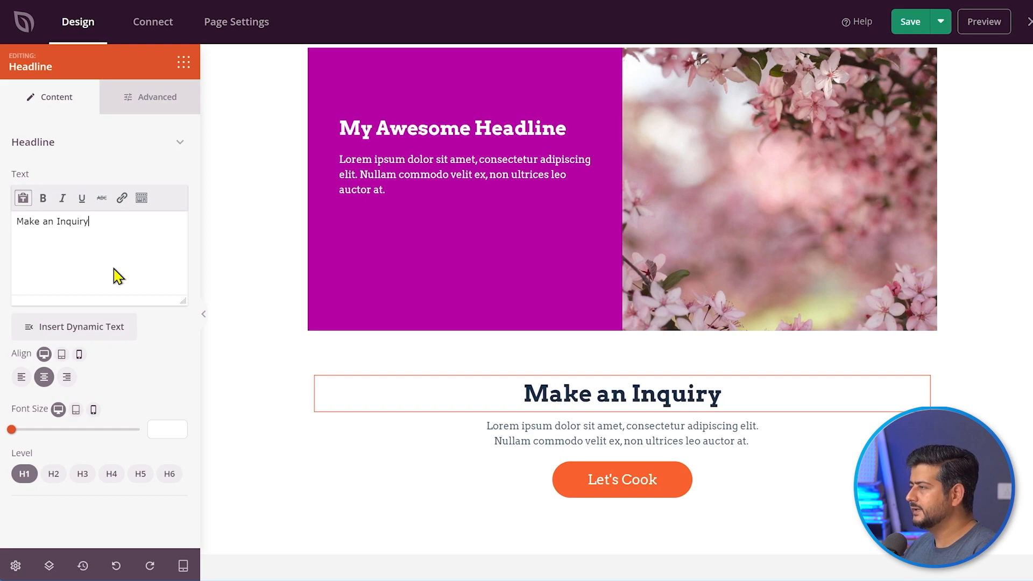
- Delete the placeholder paragraph and the Let's Cook button under the heading
left_click(547, 432)
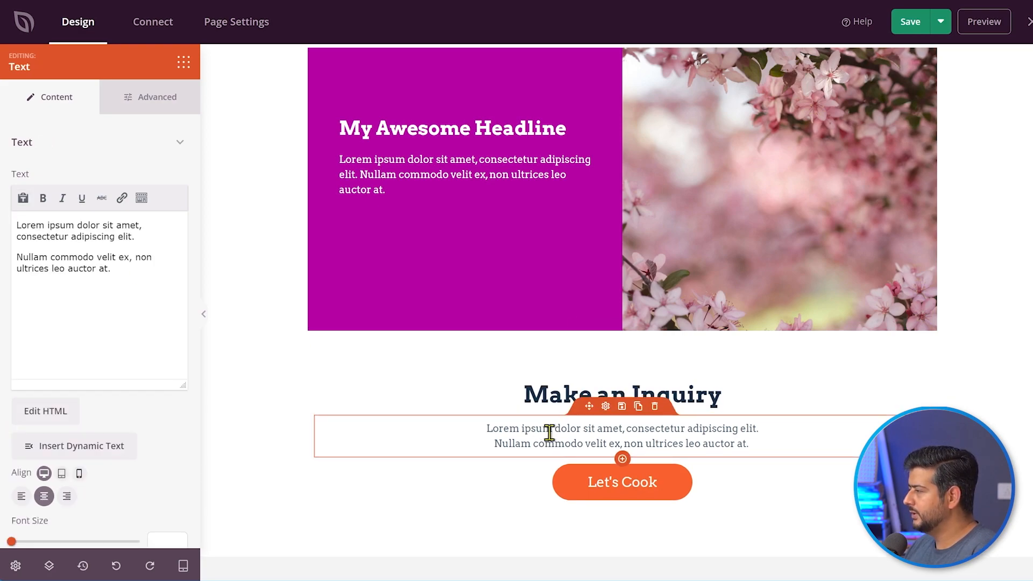
left_click(655, 409)
left_click(503, 301)
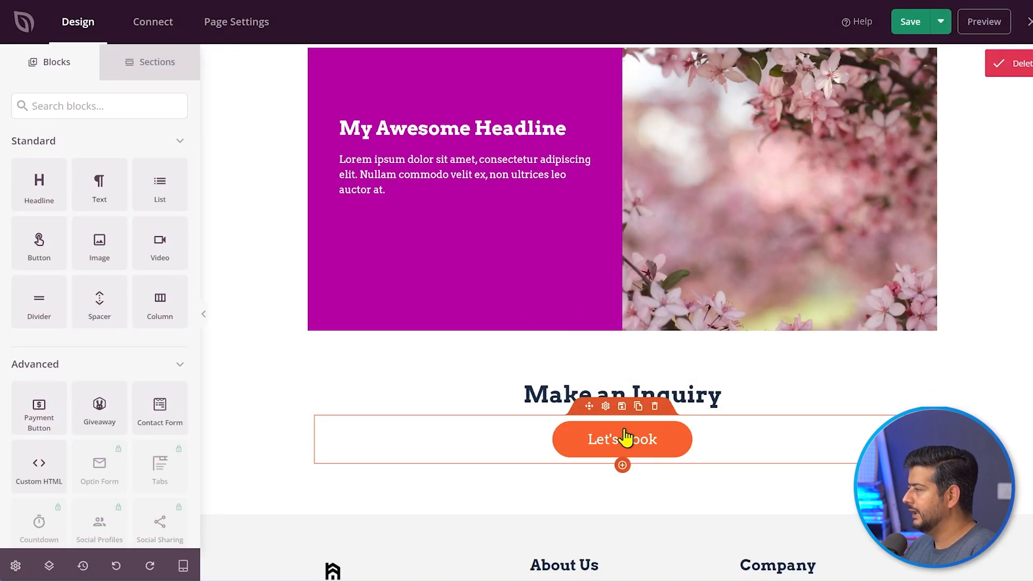
left_click(655, 408)
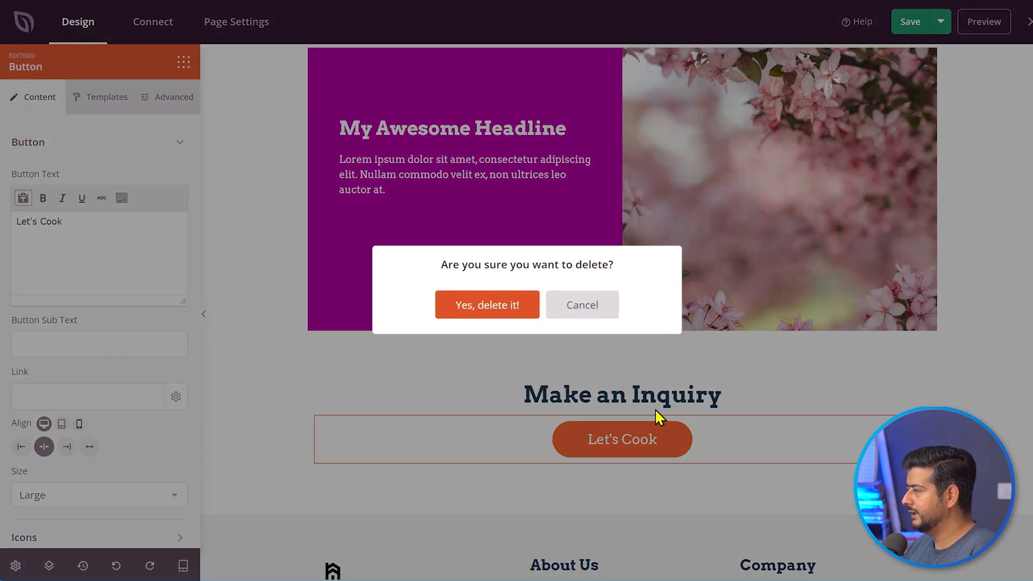
left_click(500, 307)
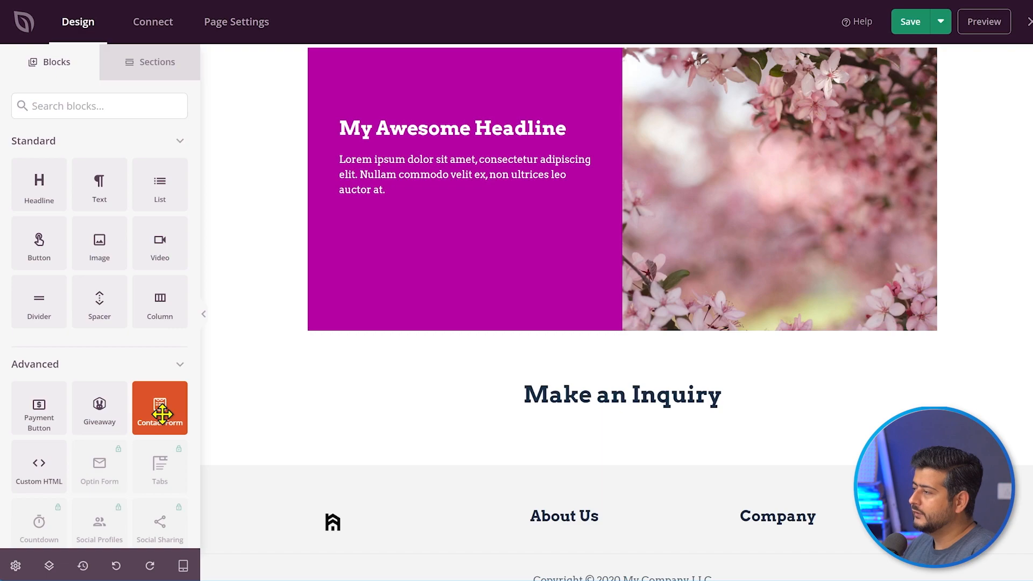
- Embed a Contact Form block showing the 'Contact Us' form under Make an Inquiry and save
left_click_drag(154, 406, 589, 427)
left_click_drag(602, 445, 604, 442)
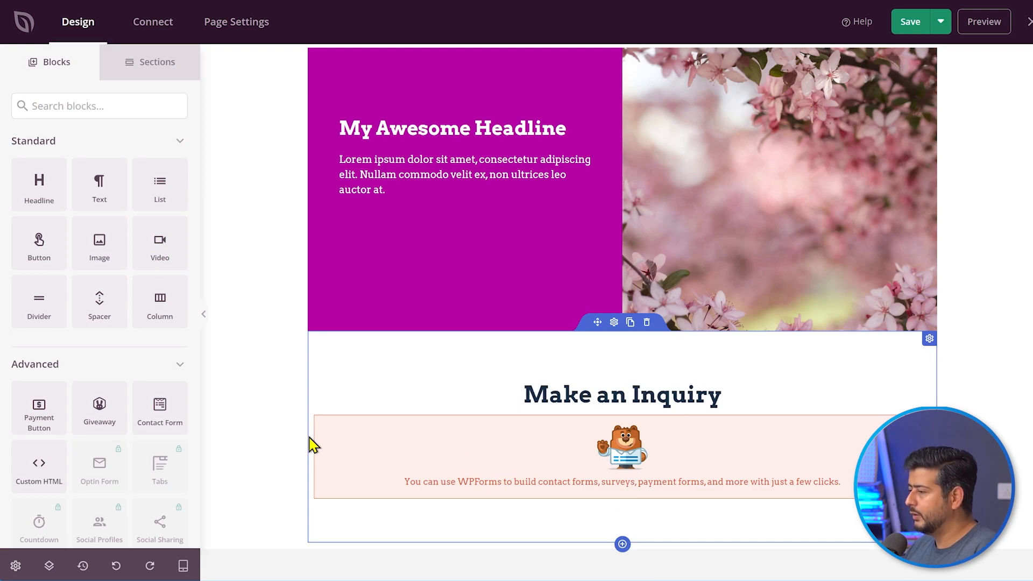
left_click(538, 461)
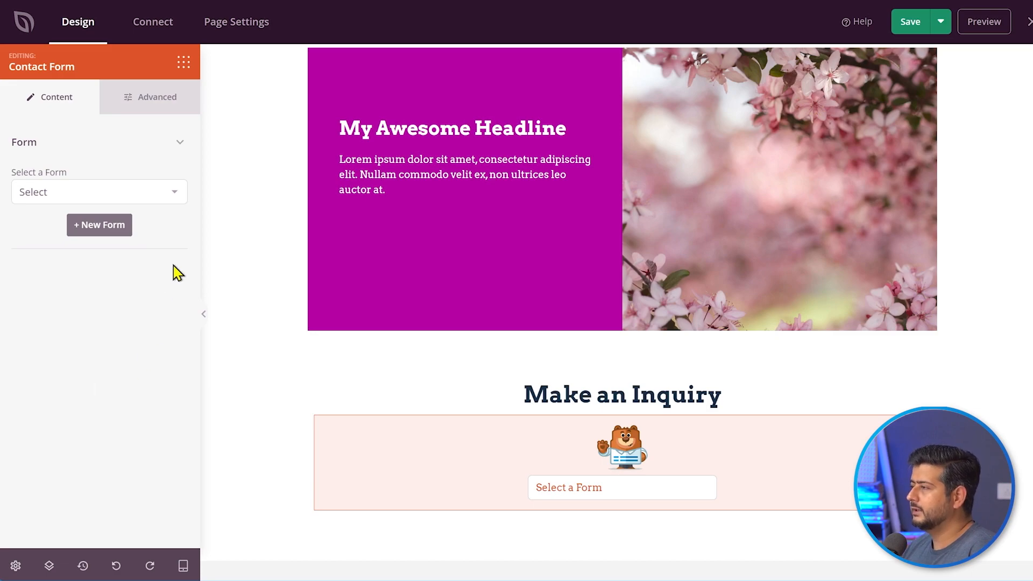
left_click(178, 198)
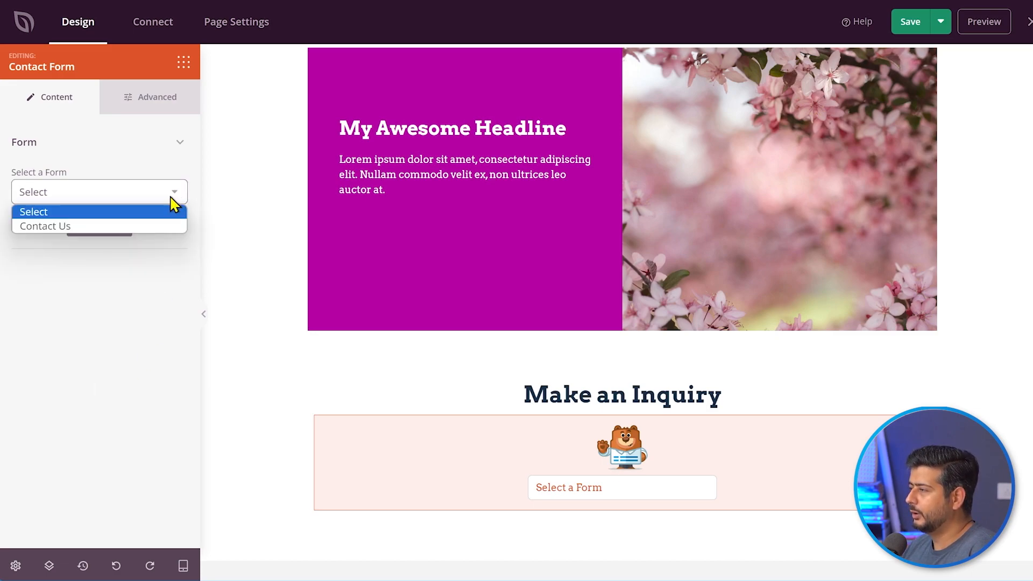
left_click(74, 226)
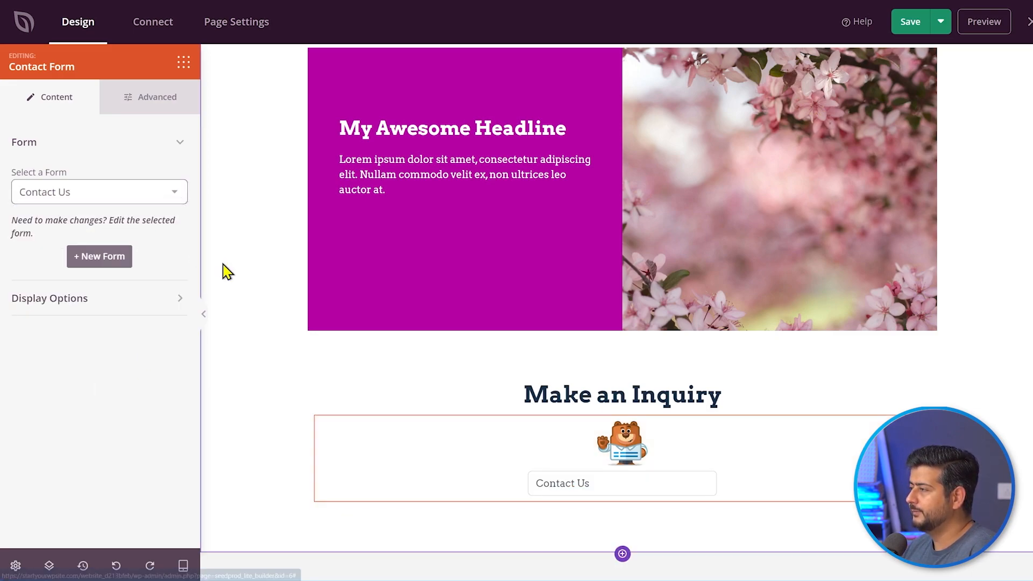
scroll(248, 334, "down", 2)
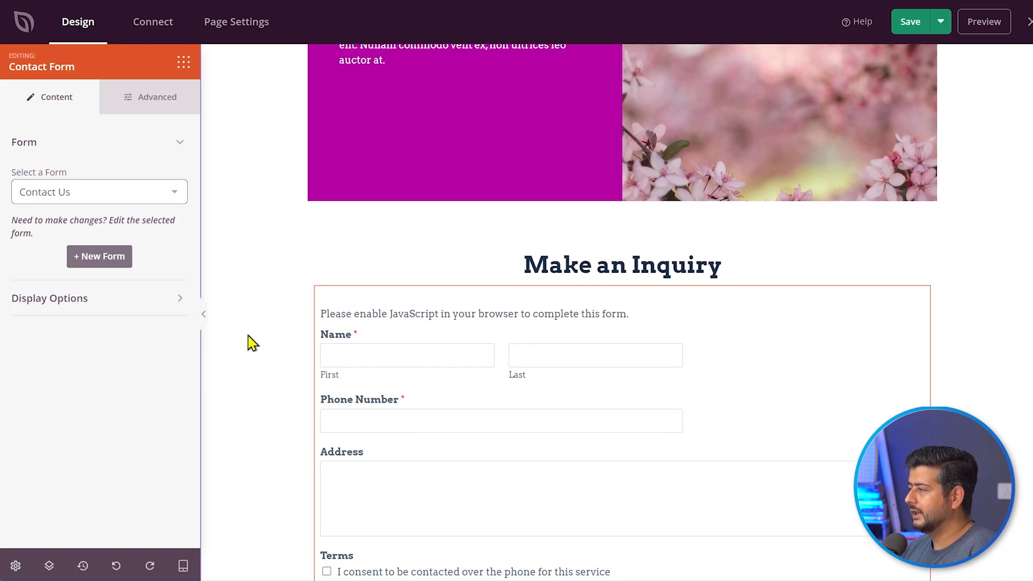
scroll(252, 343, "down", 2)
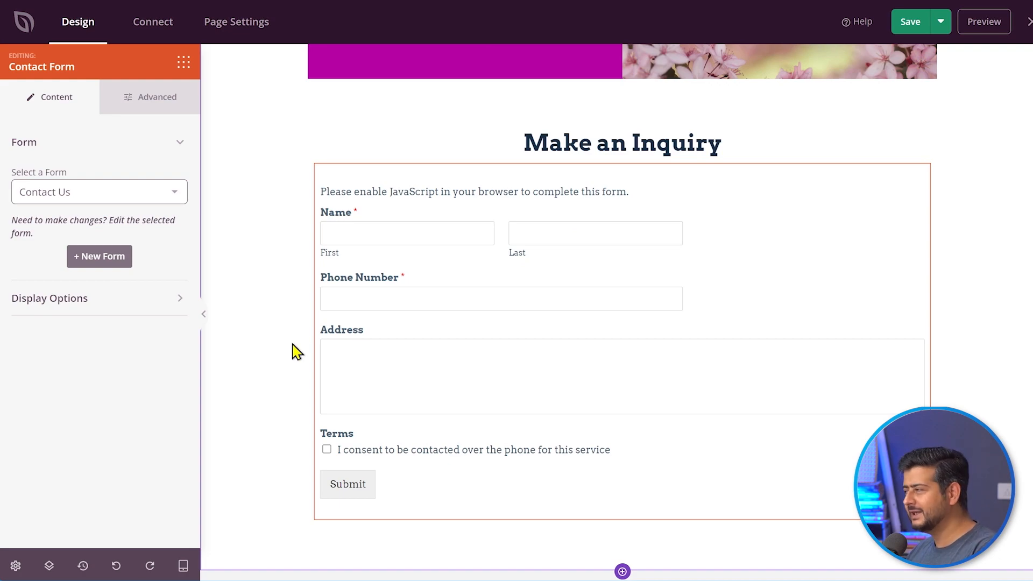
left_click(907, 27)
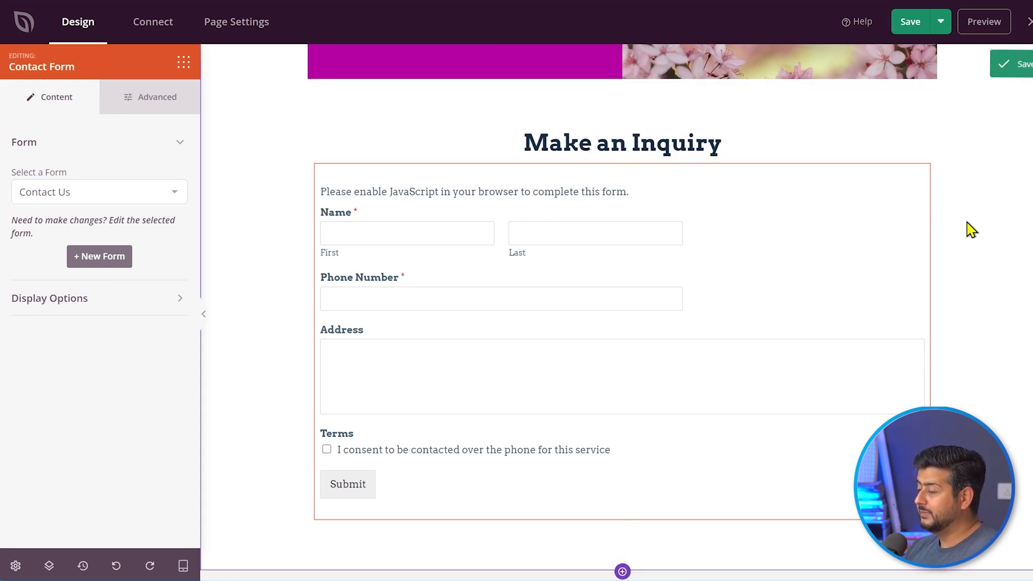
left_click(944, 21)
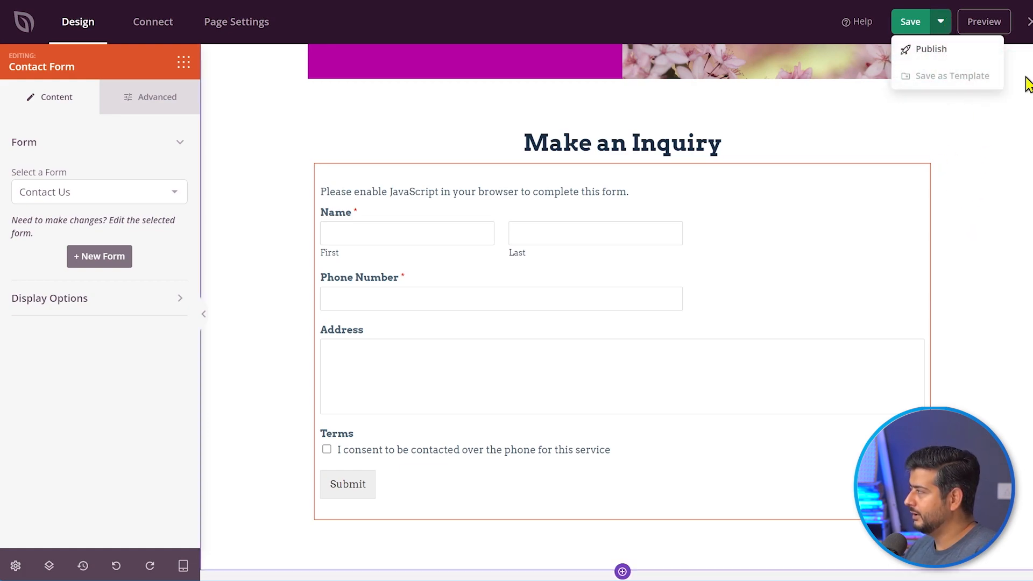
- Publish the SeedProd landing page
left_click(940, 24)
left_click(942, 26)
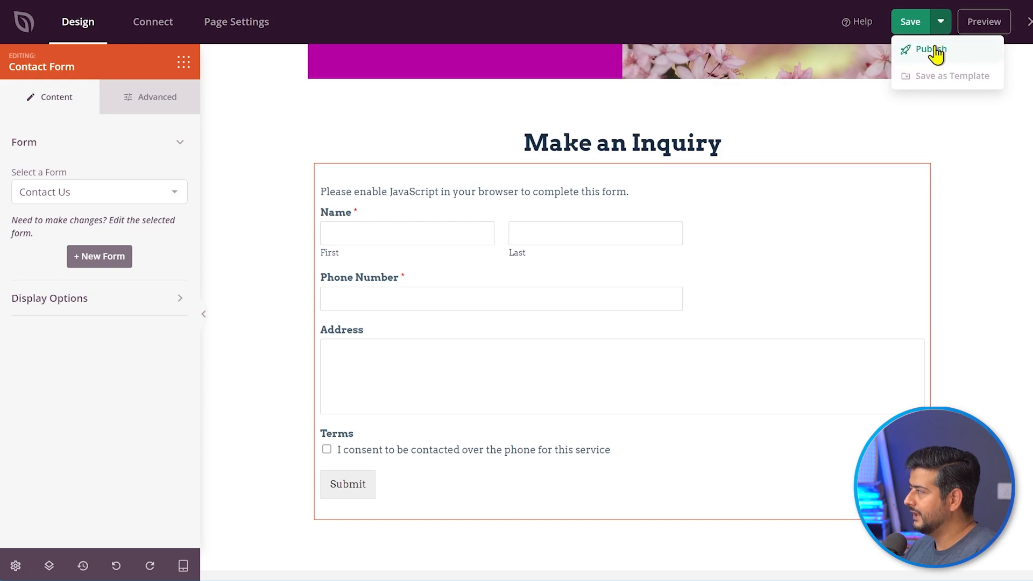
left_click(936, 50)
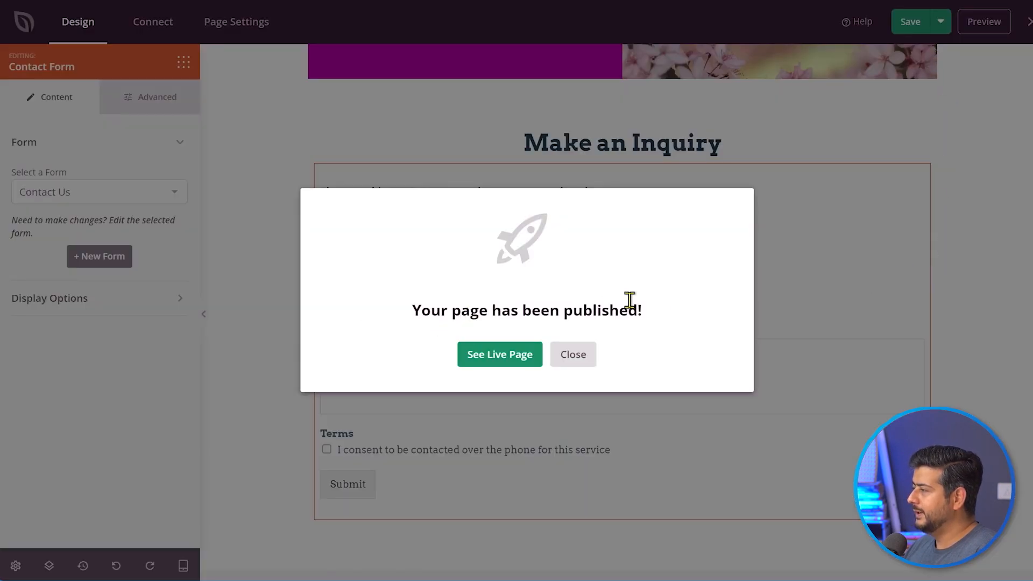
- View the live page and scroll down to the Make an Inquiry form
left_click(507, 364)
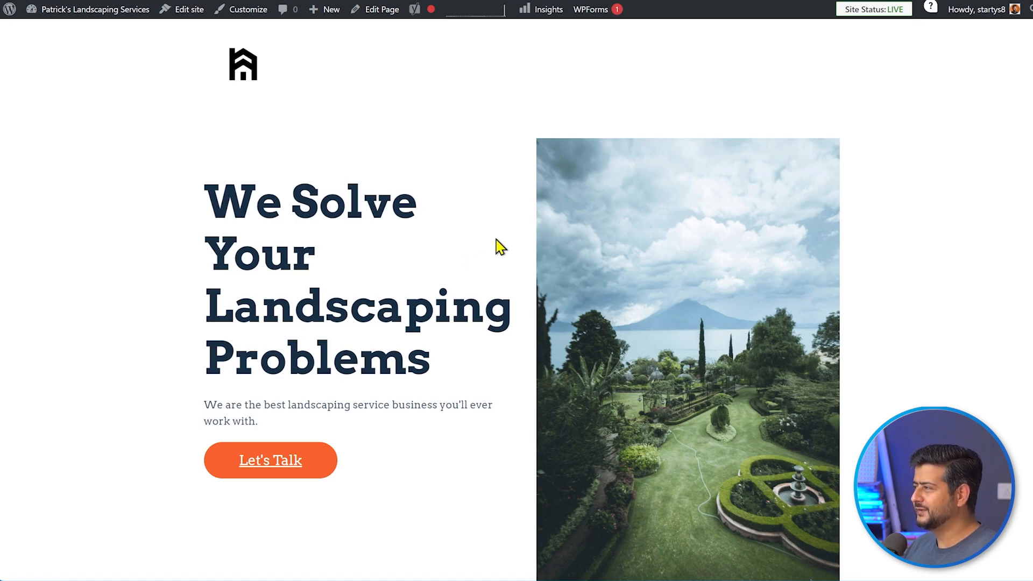
scroll(370, 256, "down", 5)
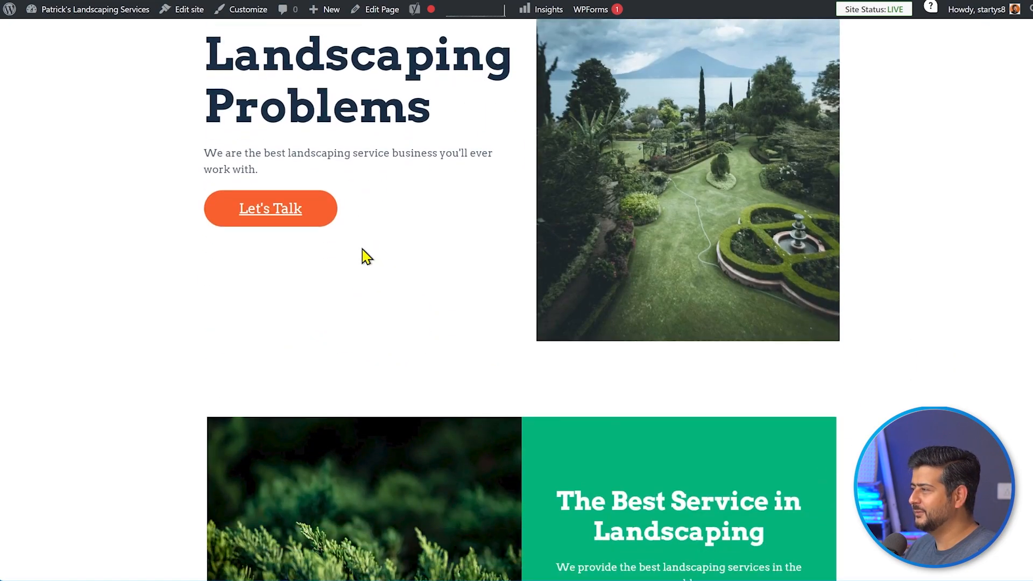
scroll(366, 257, "down", 7)
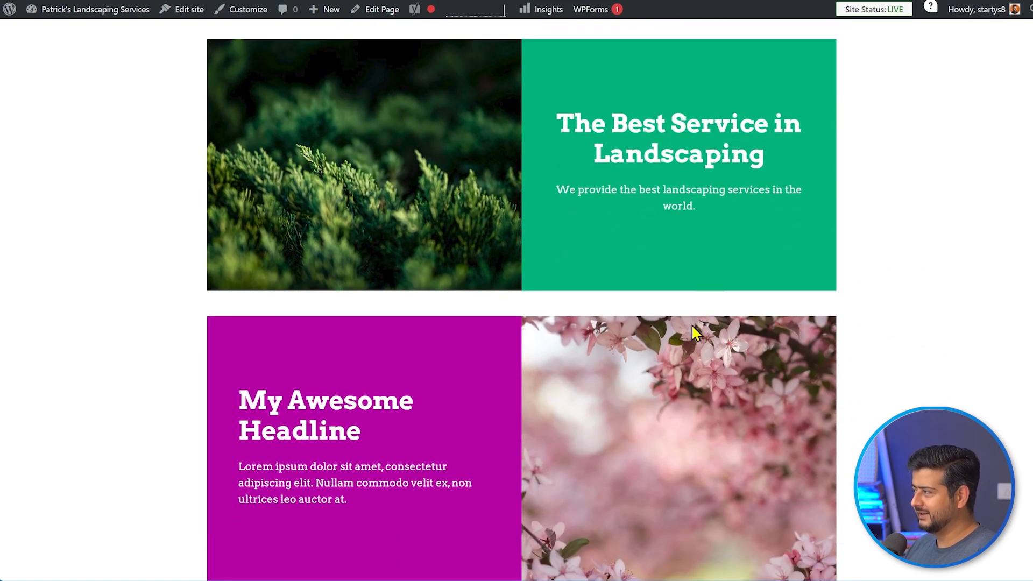
scroll(693, 326, "down", 10)
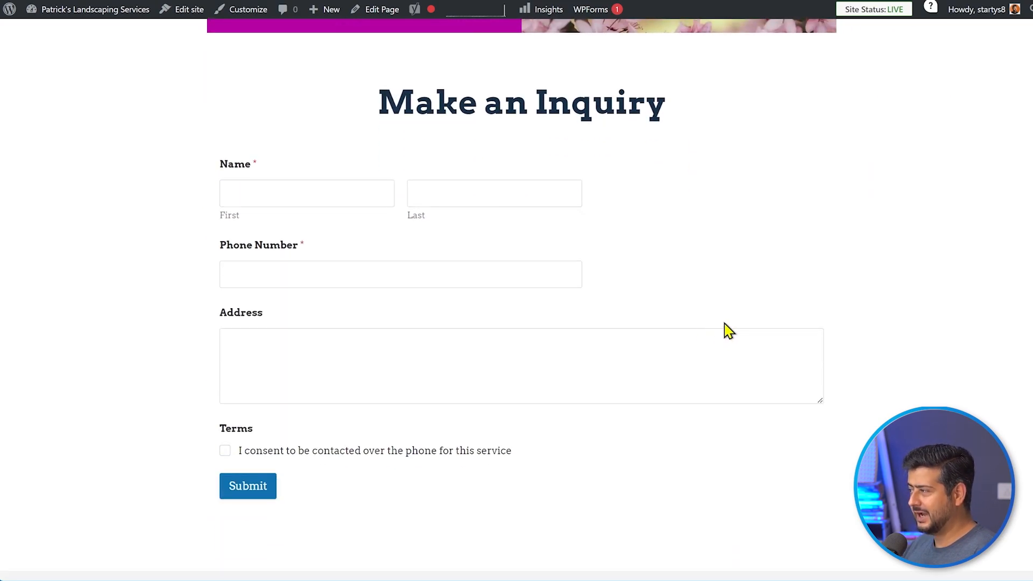
scroll(728, 331, "down", 3)
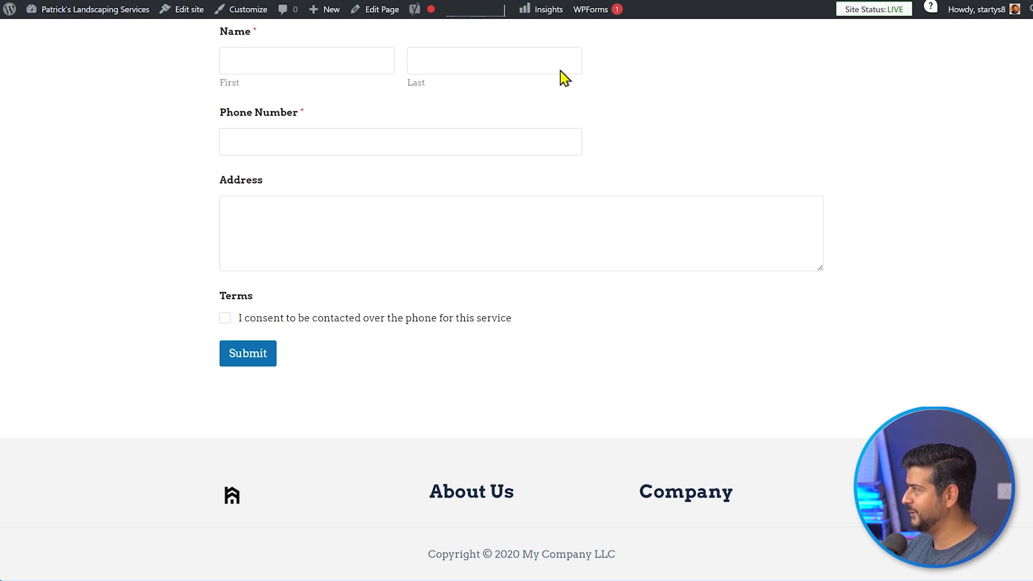
- Open the site's wp-admin dashboard in a new tab
key("ctrl+t")
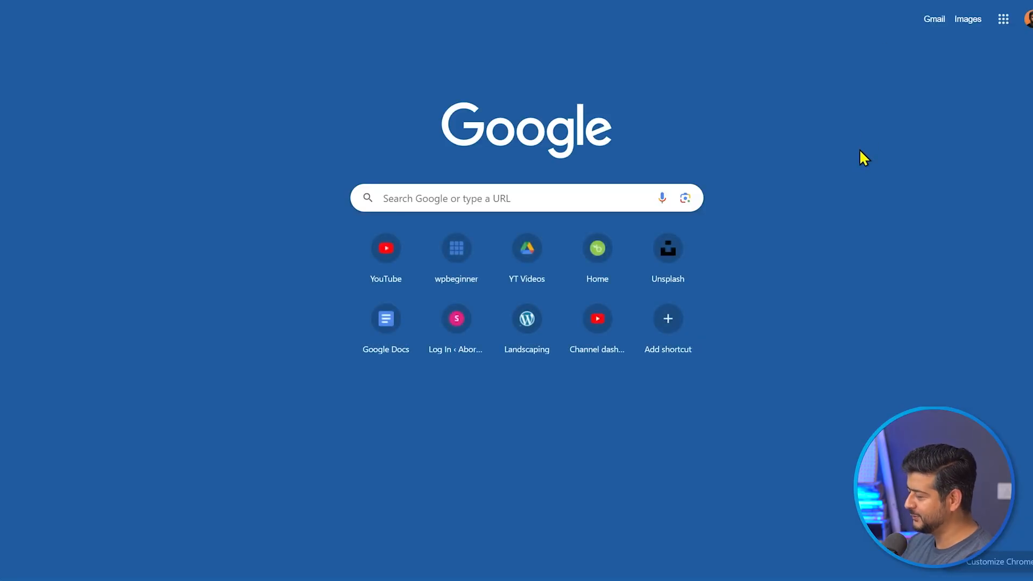
type("https://startyourwpsite.com/website_d213bfeb")
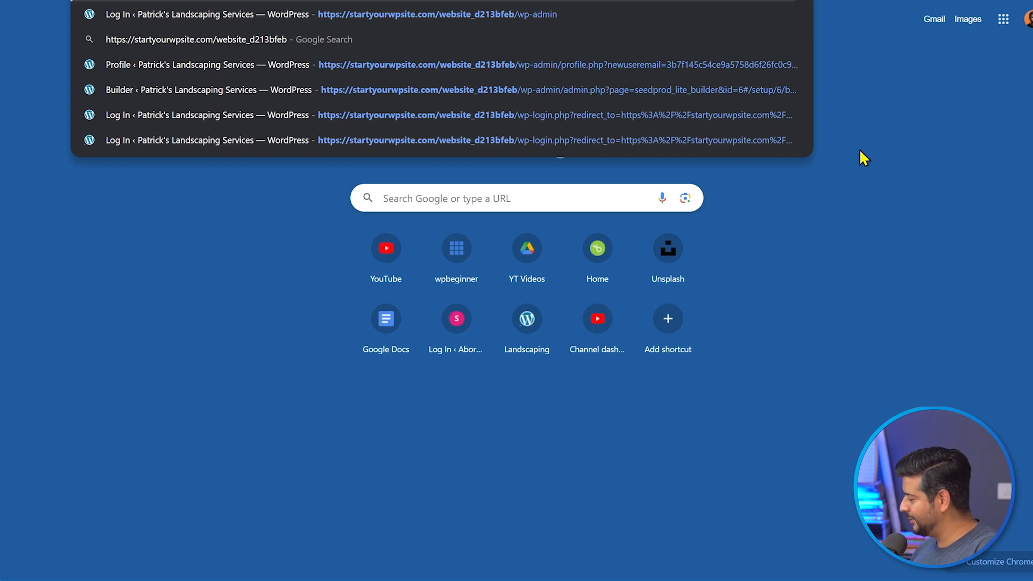
key("Return")
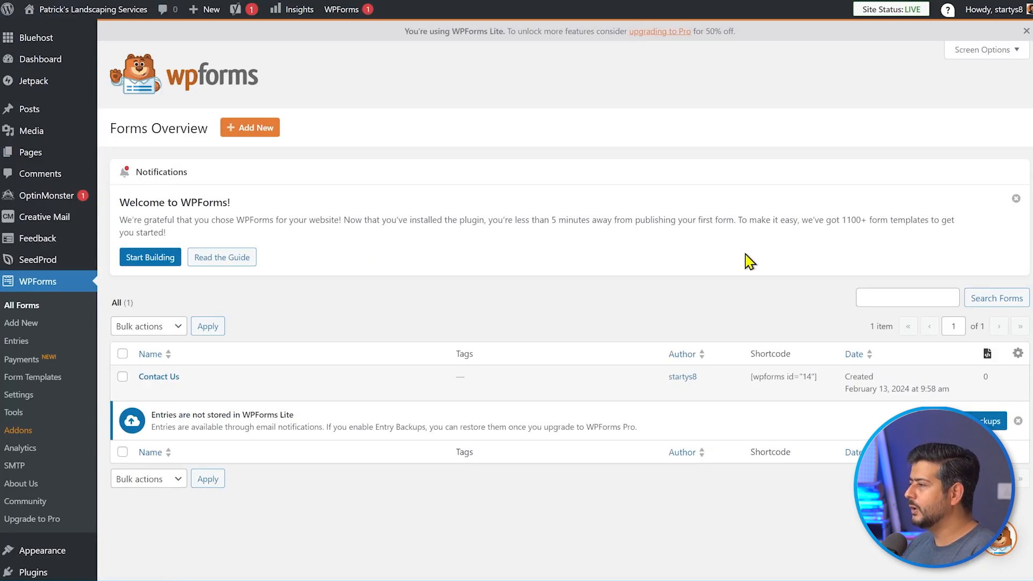
scroll(380, 334, "down", 3)
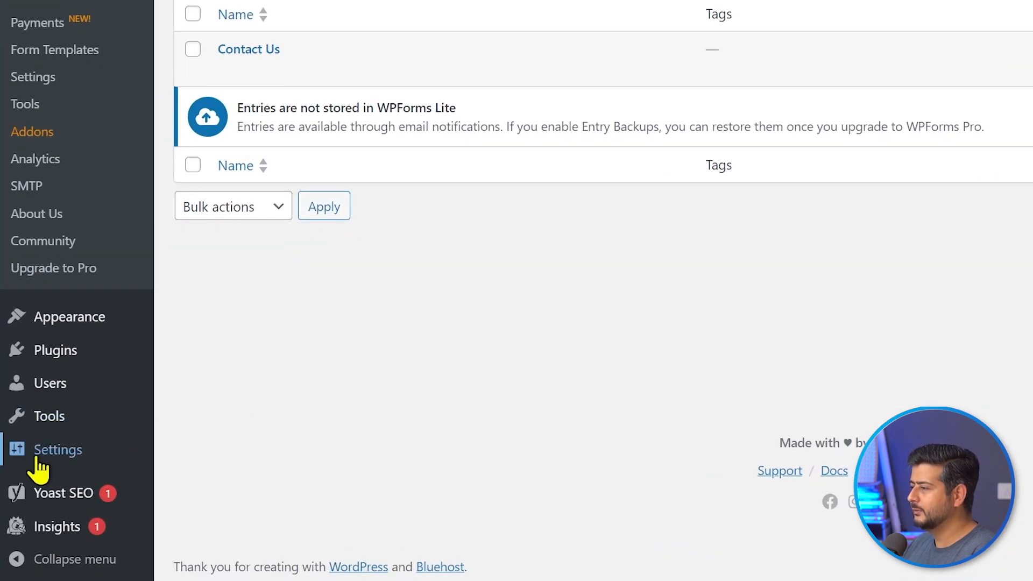
mouse_move(37, 457)
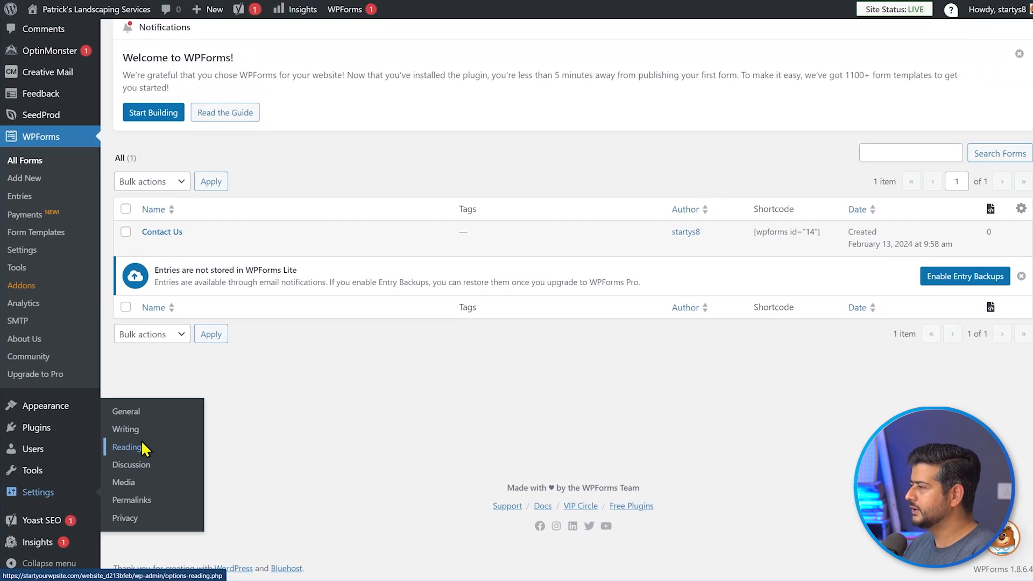
- Set the homepage to the static page 'Landscape Services in Texas' and save Reading settings
left_click(218, 377)
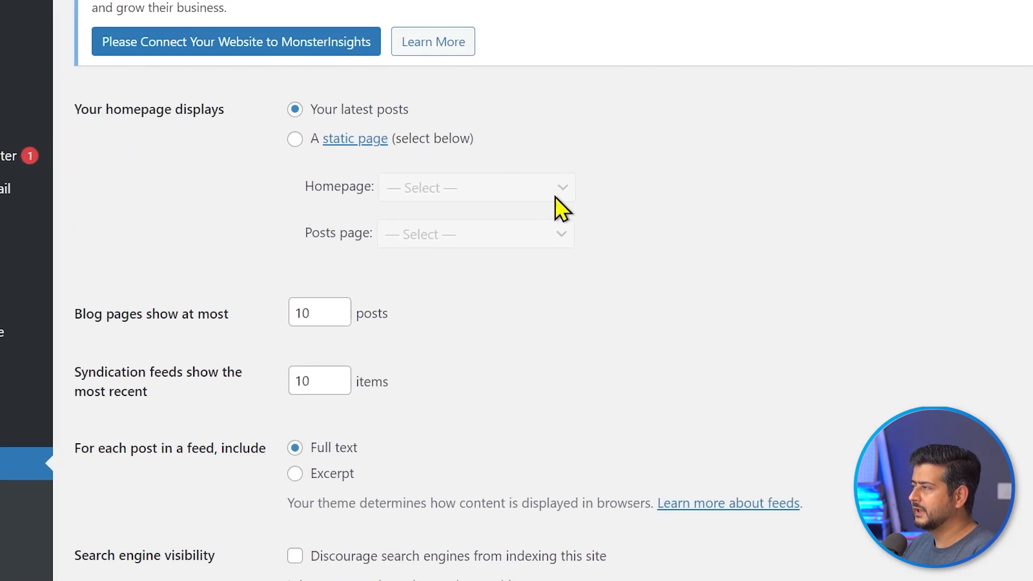
left_click(295, 139)
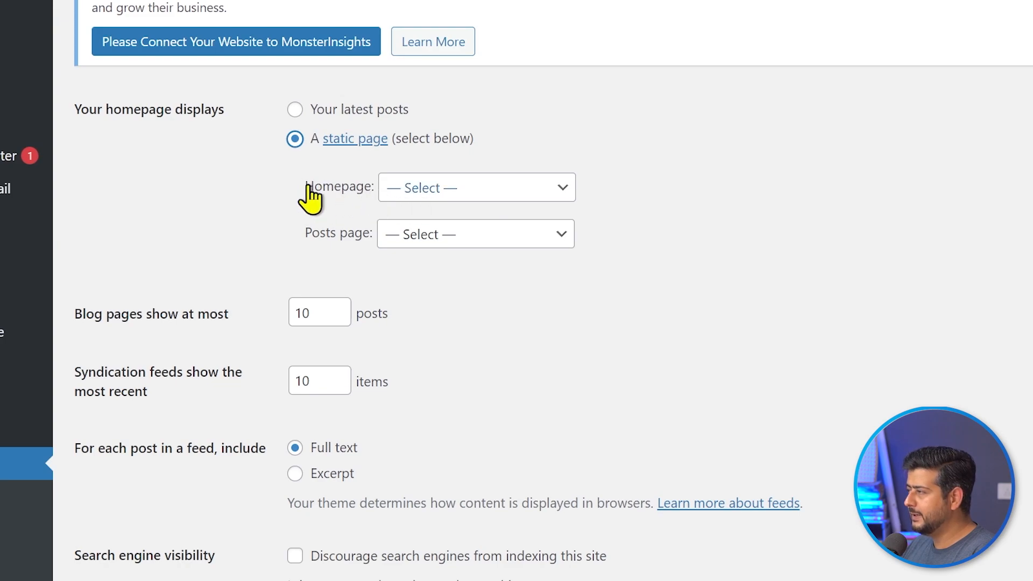
left_click(564, 189)
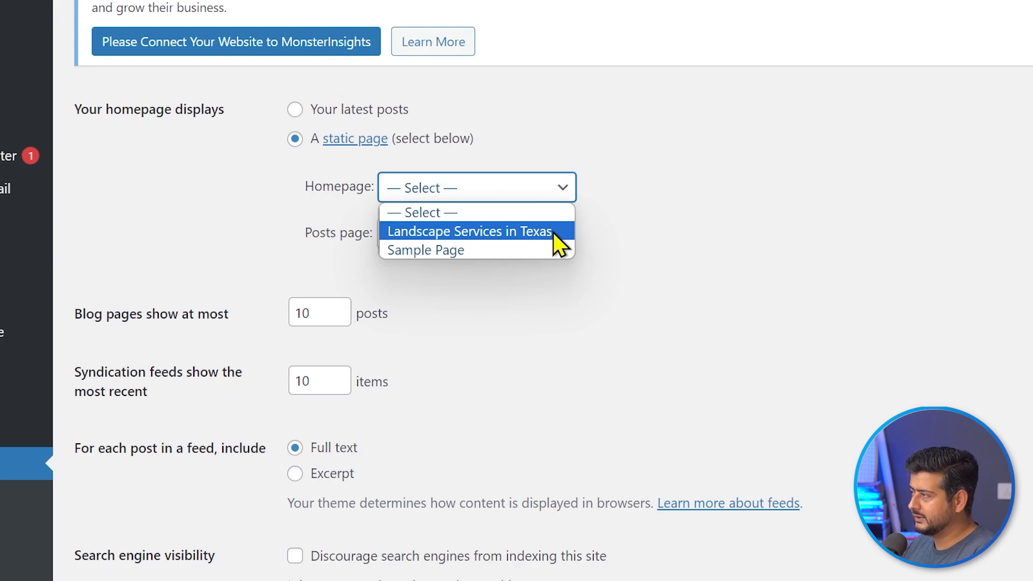
left_click(525, 231)
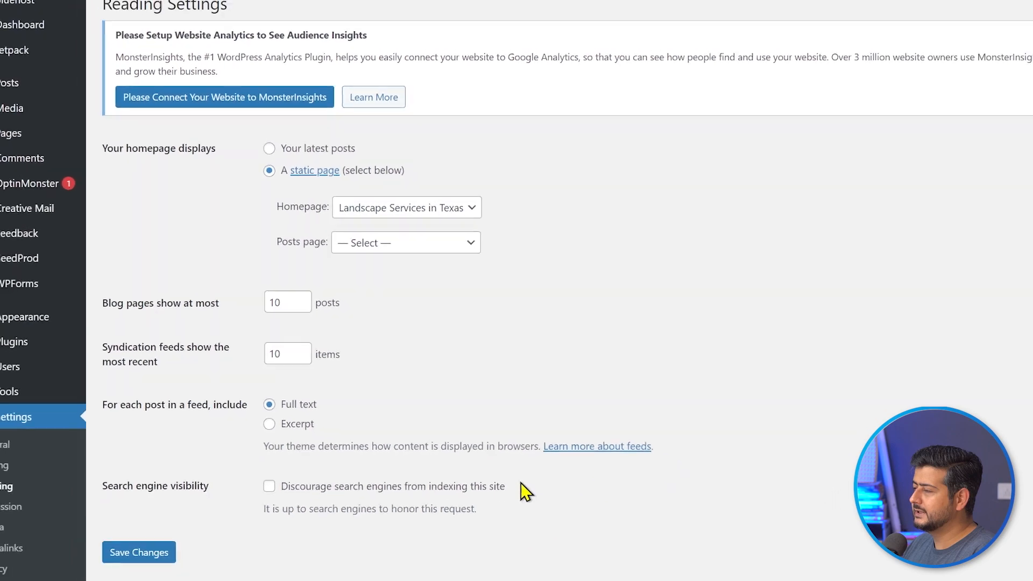
left_click(138, 557)
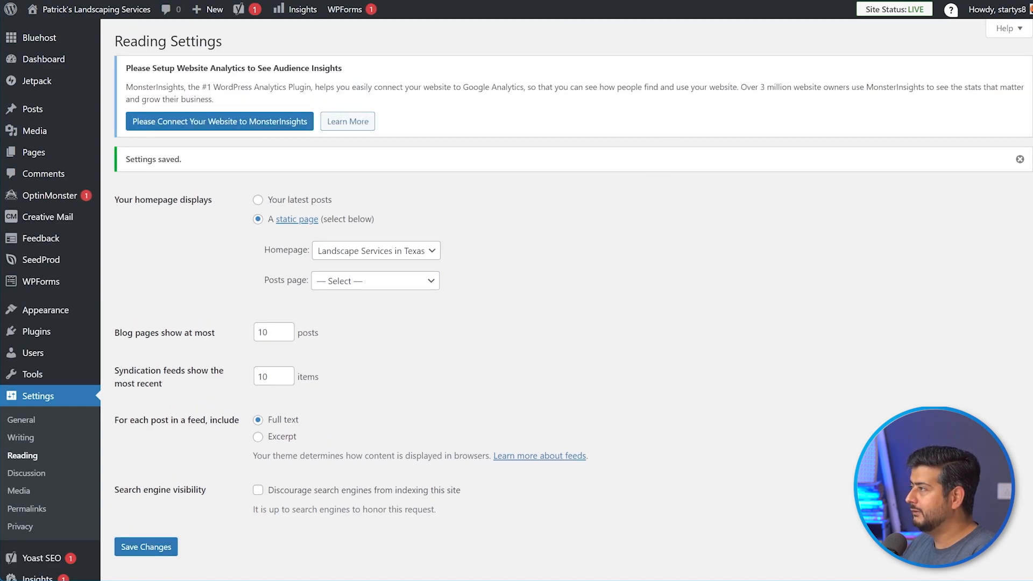
key("ctrl+t")
type("https://startyourwpsite.com/website_d213bfeb")
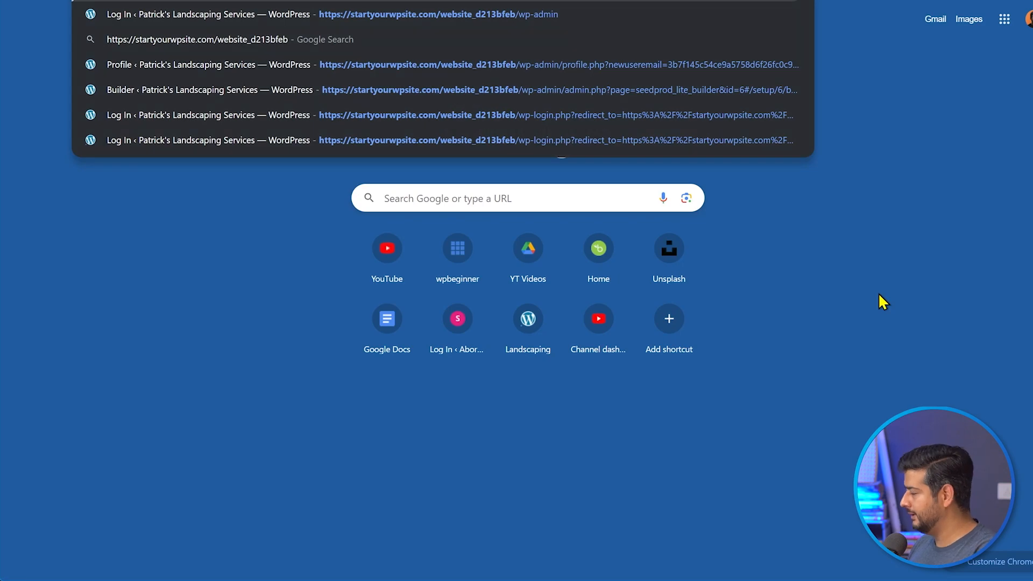
key("Return")
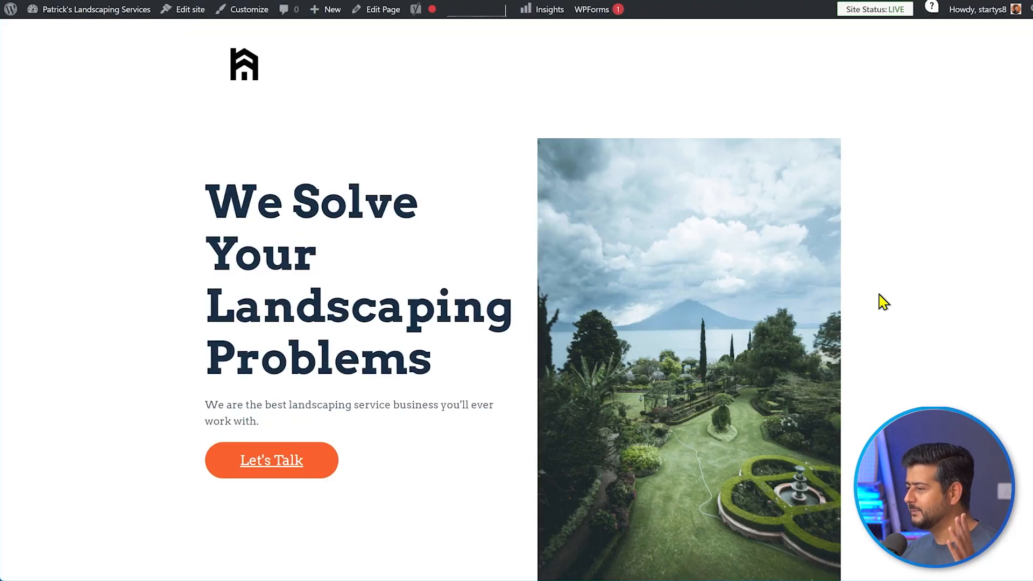
scroll(882, 302, "down", 15)
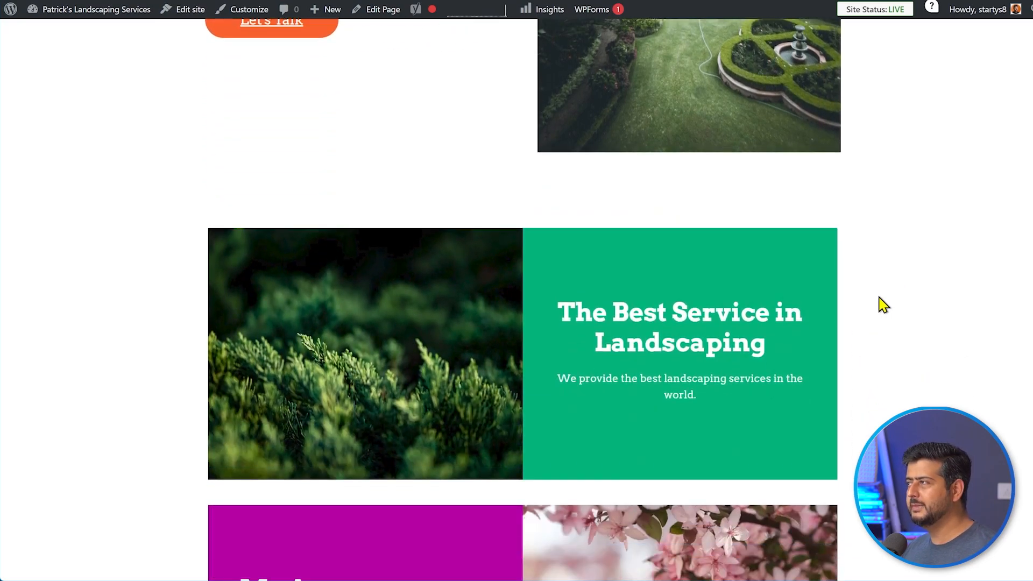
scroll(883, 316, "down", 7)
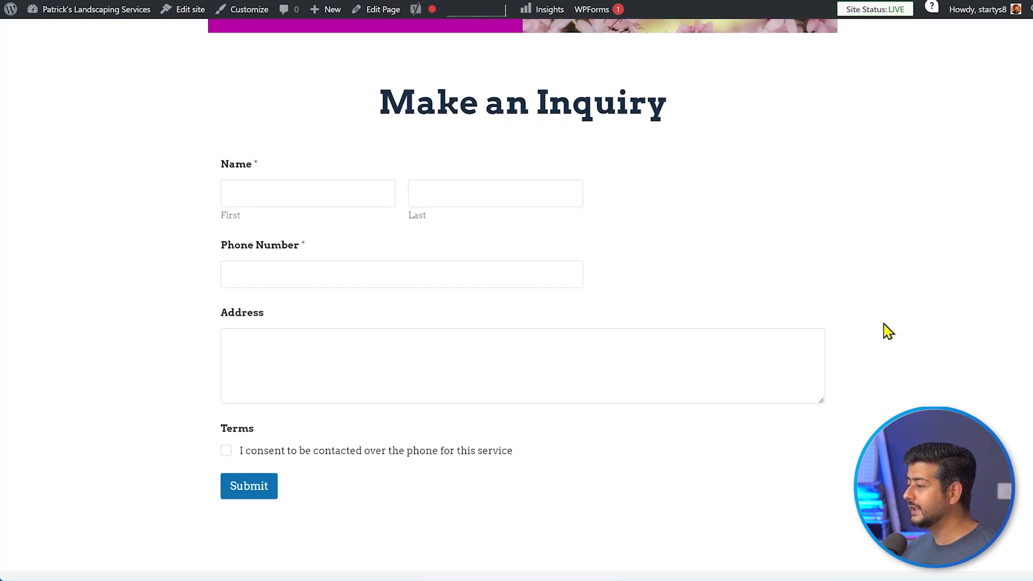
scroll(885, 334, "down", 3)
scroll(886, 334, "up", 20)
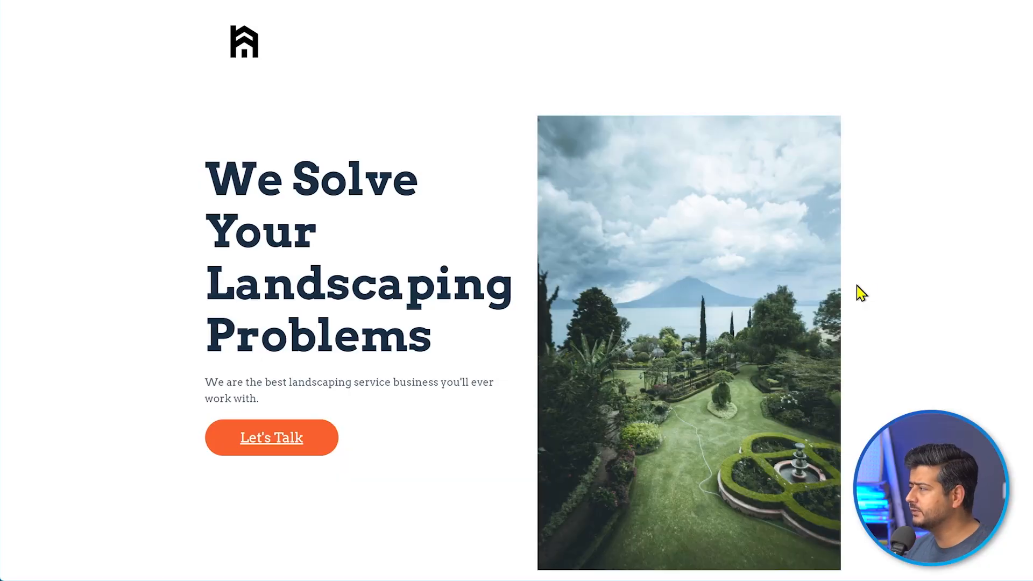
- Scroll through the live homepage down to the inquiry form and back up
scroll(856, 280, "down", 7)
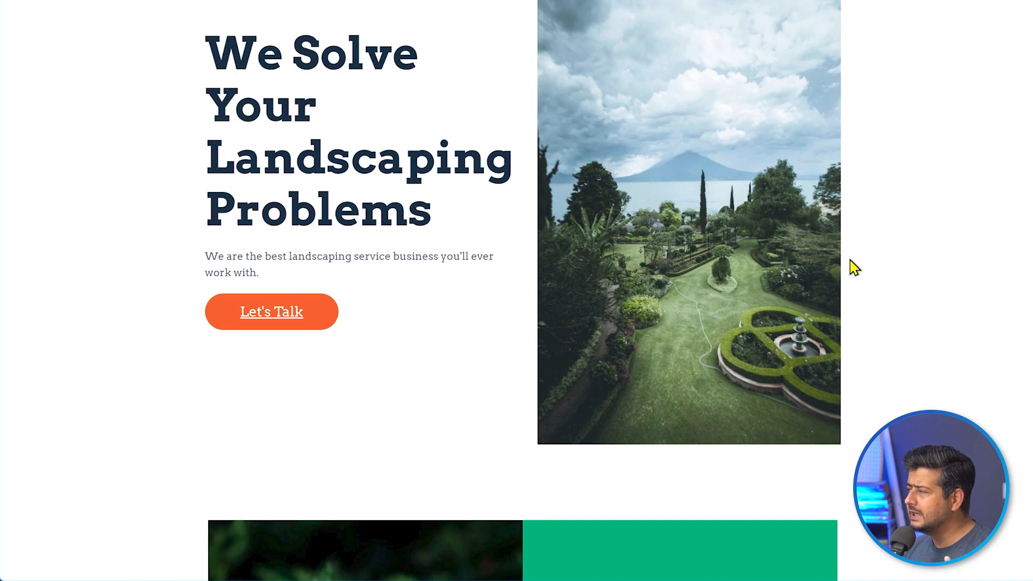
scroll(871, 264, "down", 6)
scroll(892, 258, "down", 2)
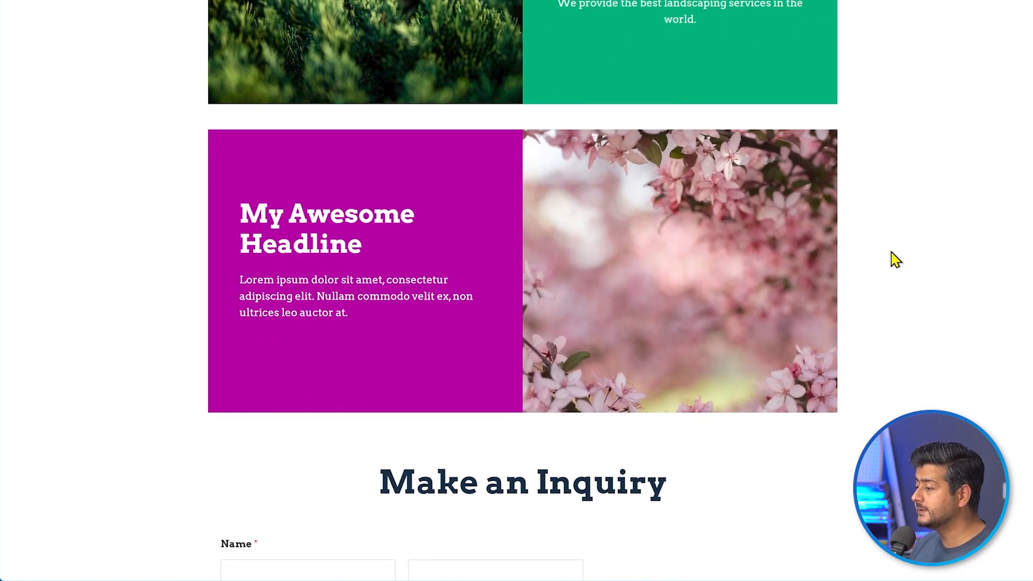
scroll(895, 259, "down", 5)
scroll(895, 259, "down", 4)
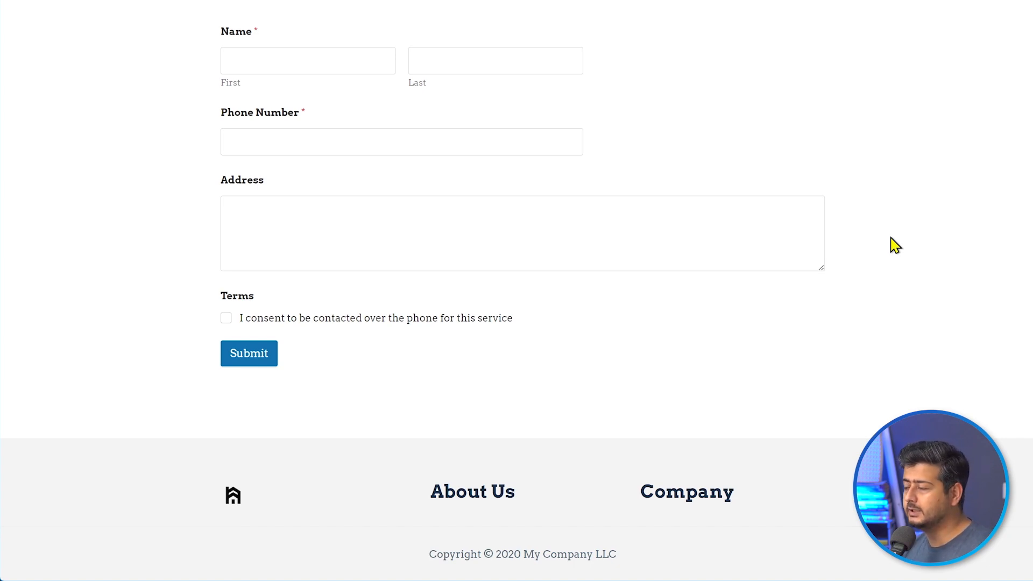
scroll(893, 245, "up", 1)
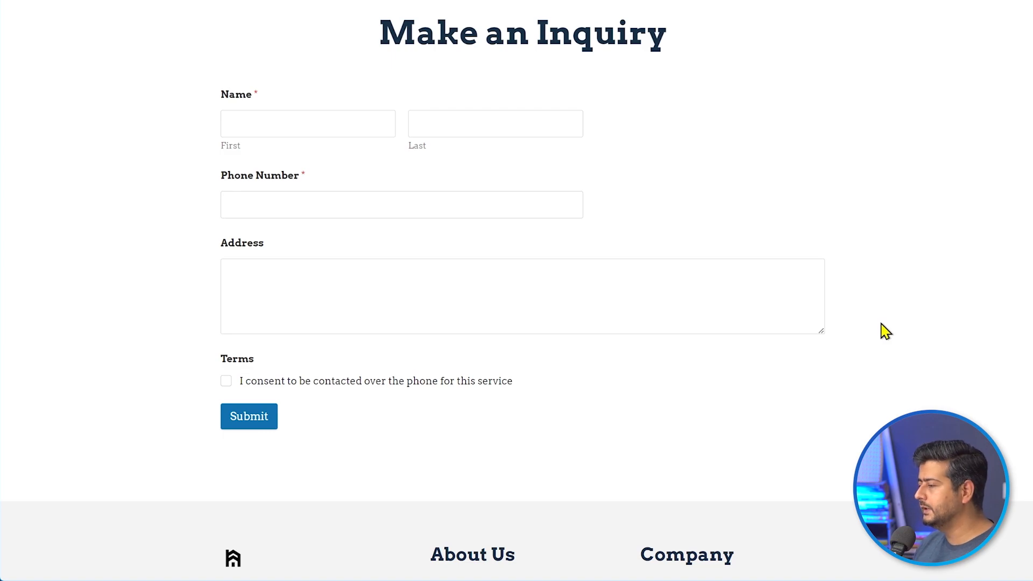
scroll(883, 330, "up", 15)
scroll(893, 245, "up", 2)
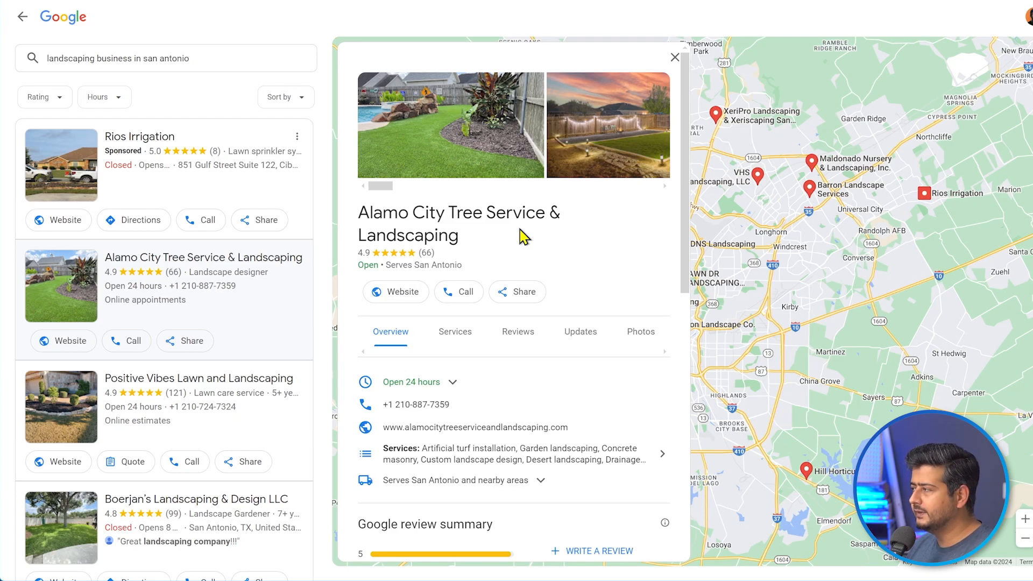
left_click(524, 295)
left_click(507, 369)
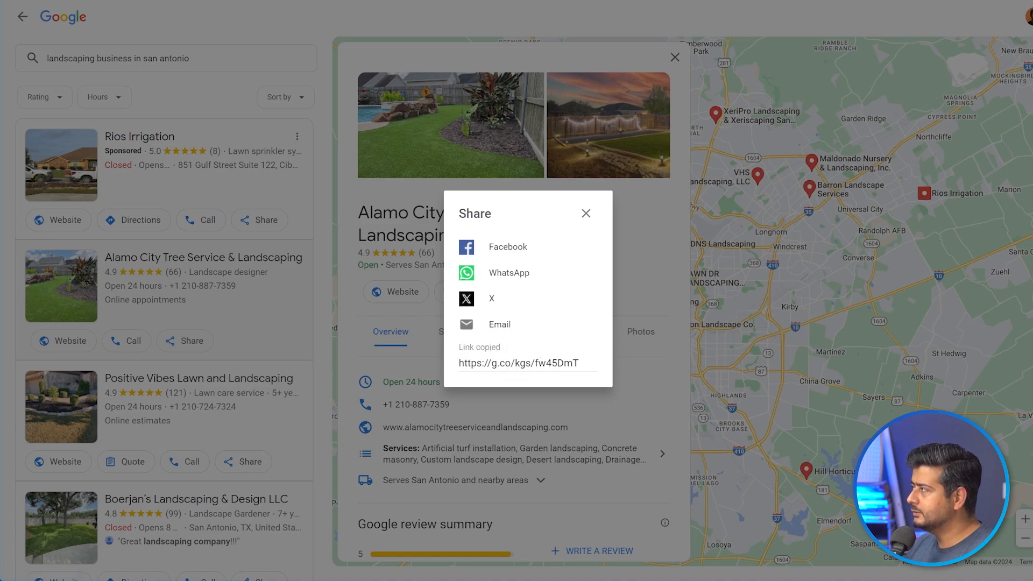
key("ctrl+t")
type("https://g.co/kgs/fw45DmT")
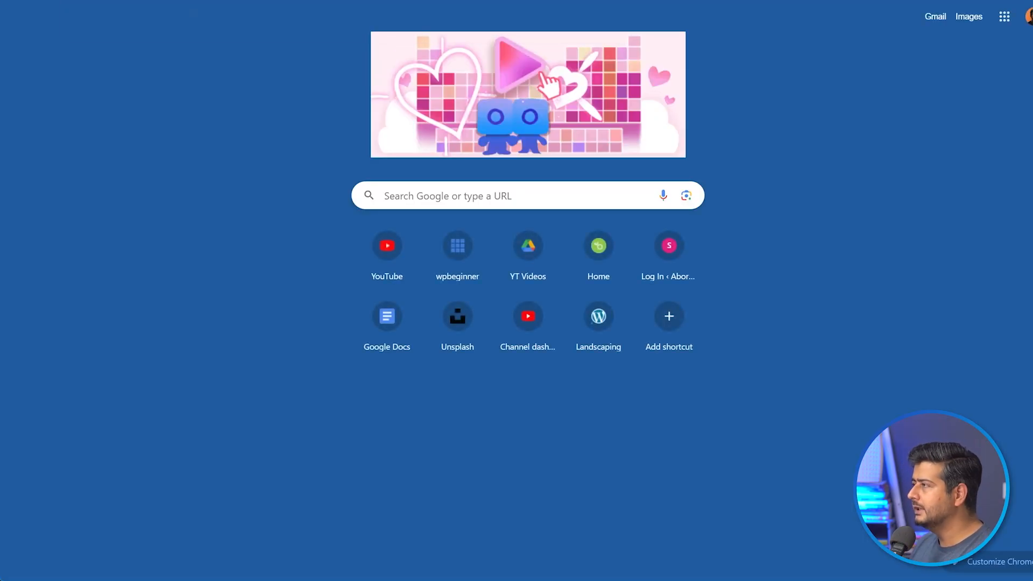
key("Return")
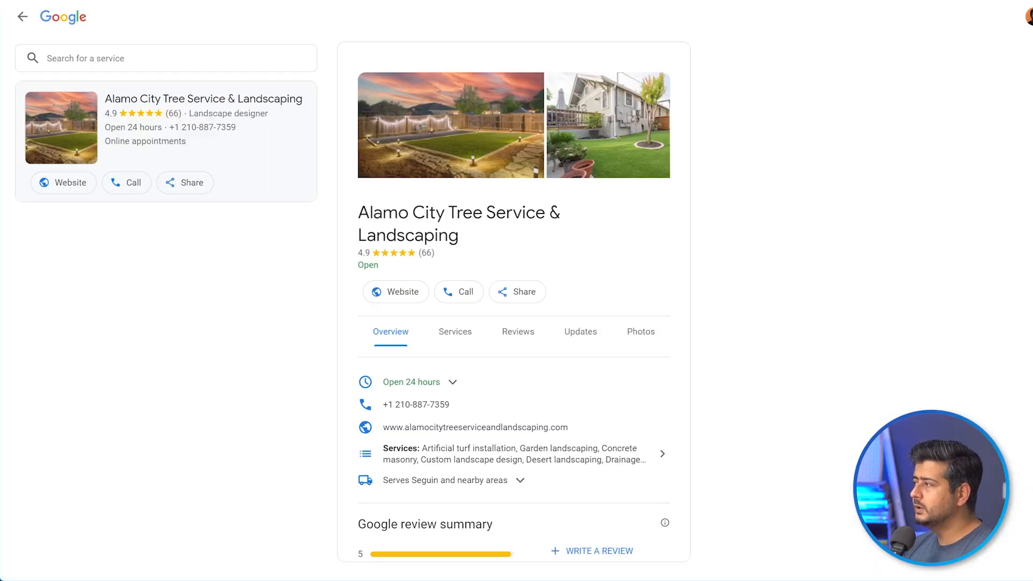
- Browse the Alamo City Tree Service & Landscaping profile and its photos
mouse_move(597, 162)
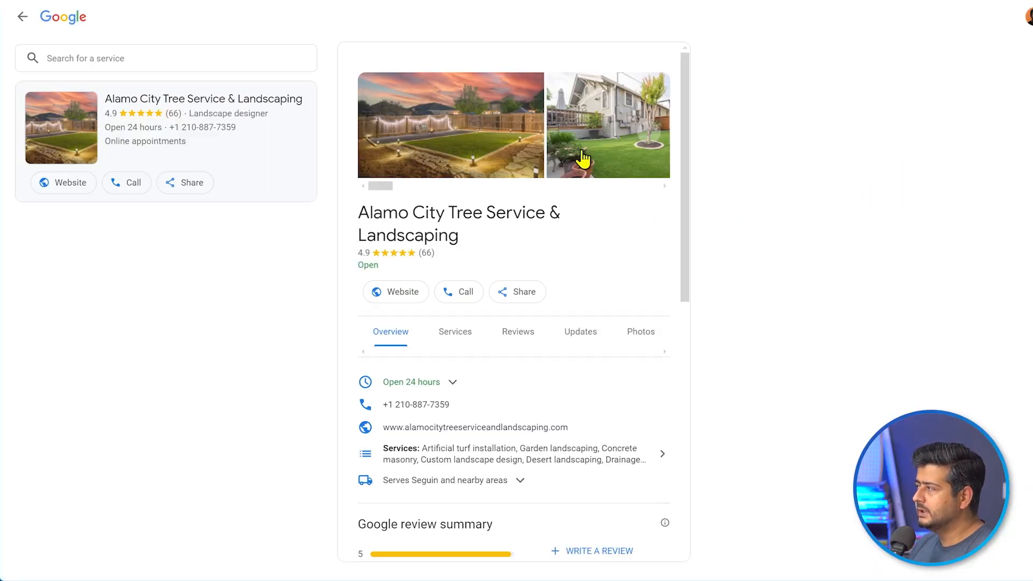
left_click(651, 134)
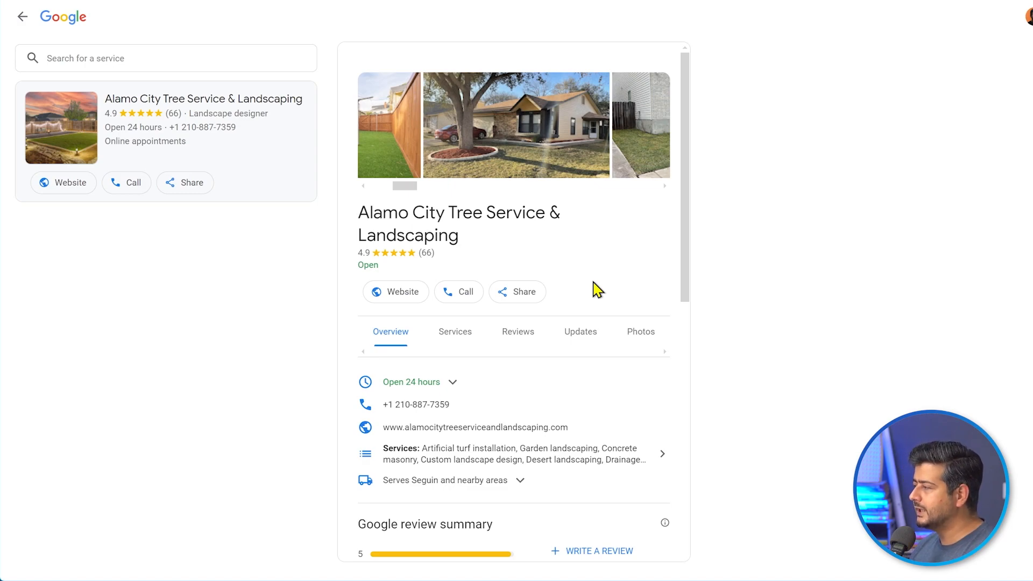
scroll(595, 306, "down", 3)
scroll(605, 330, "up", 2)
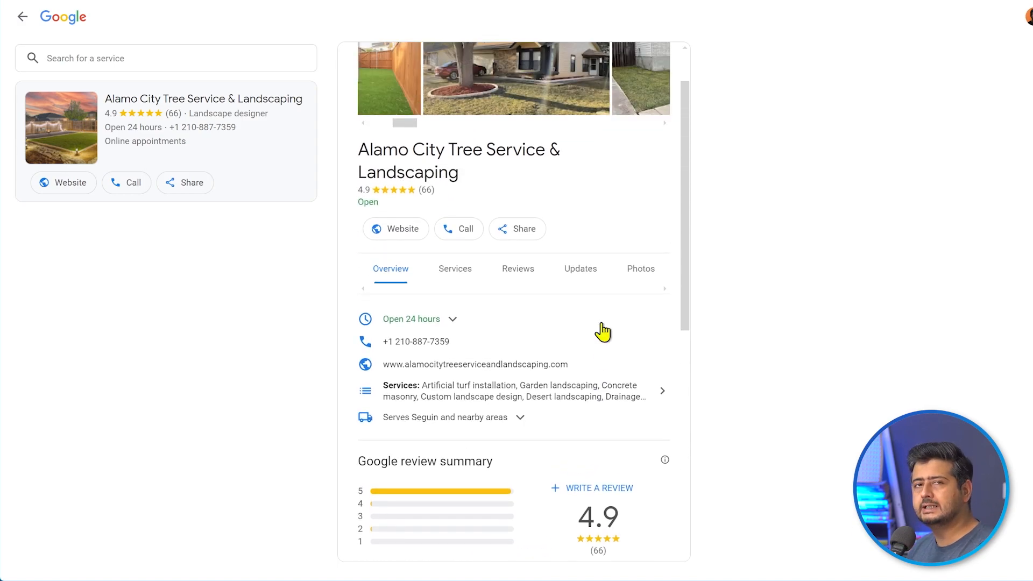
scroll(603, 332, "up", 1)
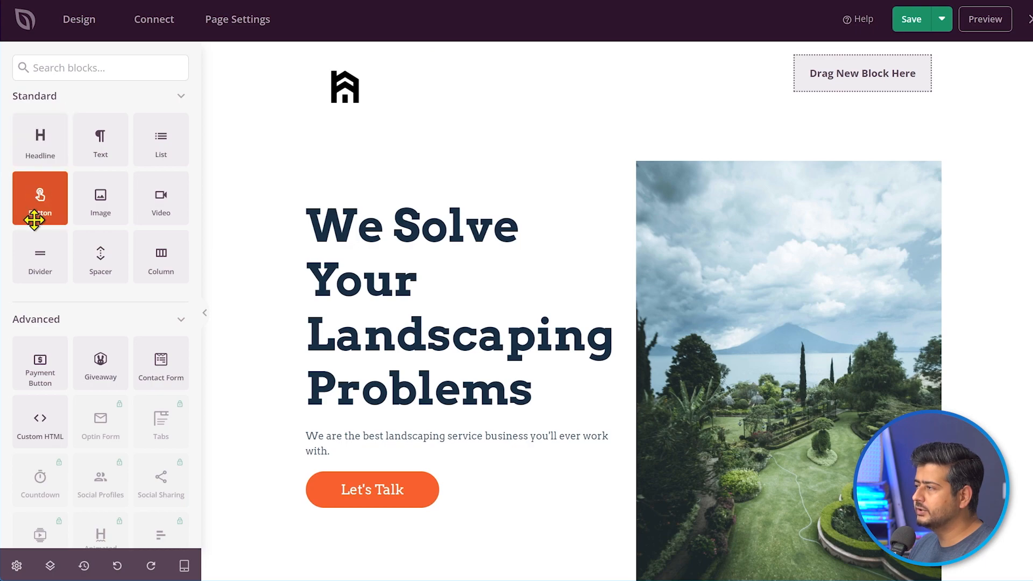
- Add a button to the header's top right labelled 'Google Business Listing'
left_click_drag(34, 219, 700, 161)
left_click_drag(843, 102, 859, 78)
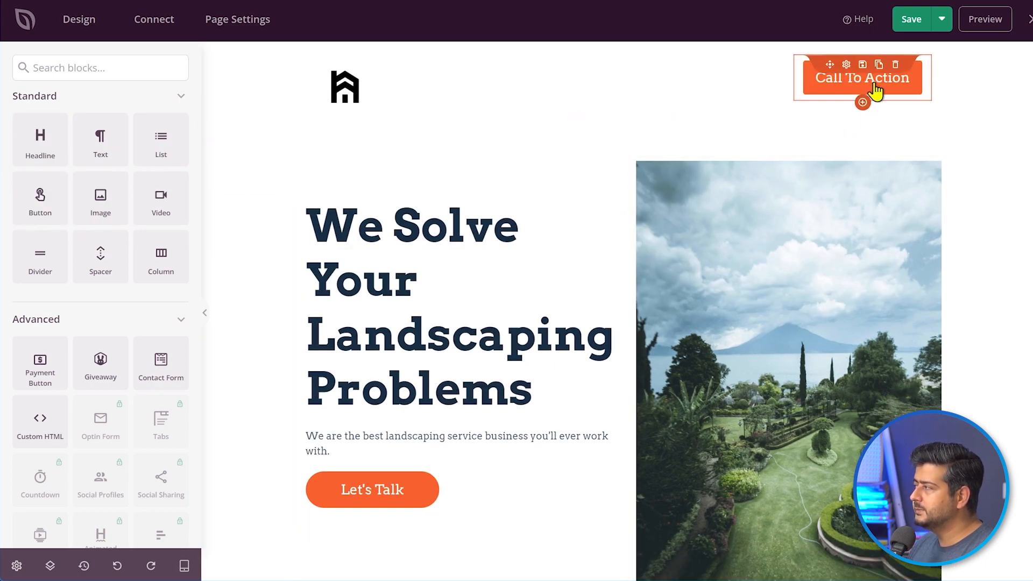
left_click(905, 91)
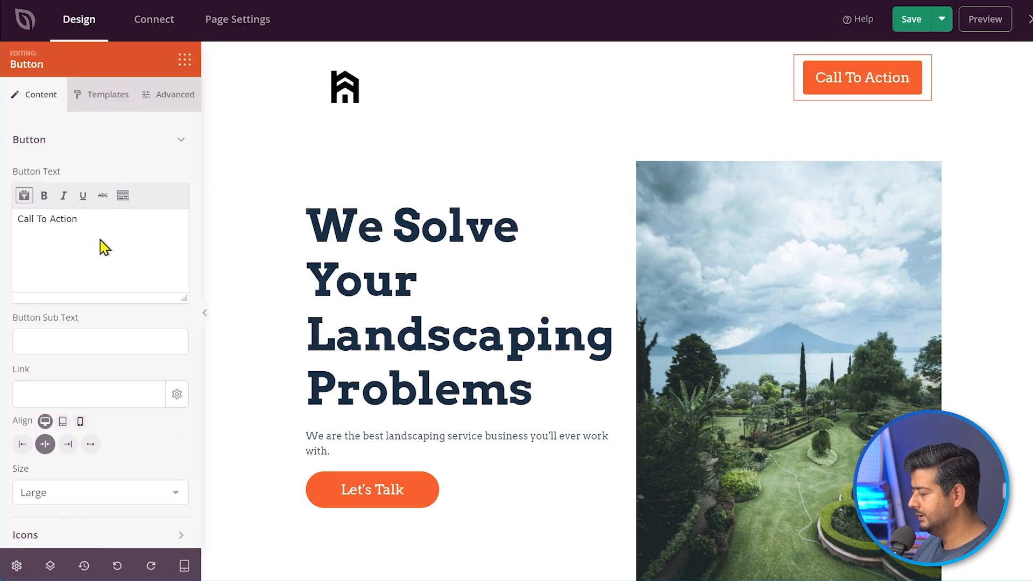
key("ctrl+a")
type("See ")
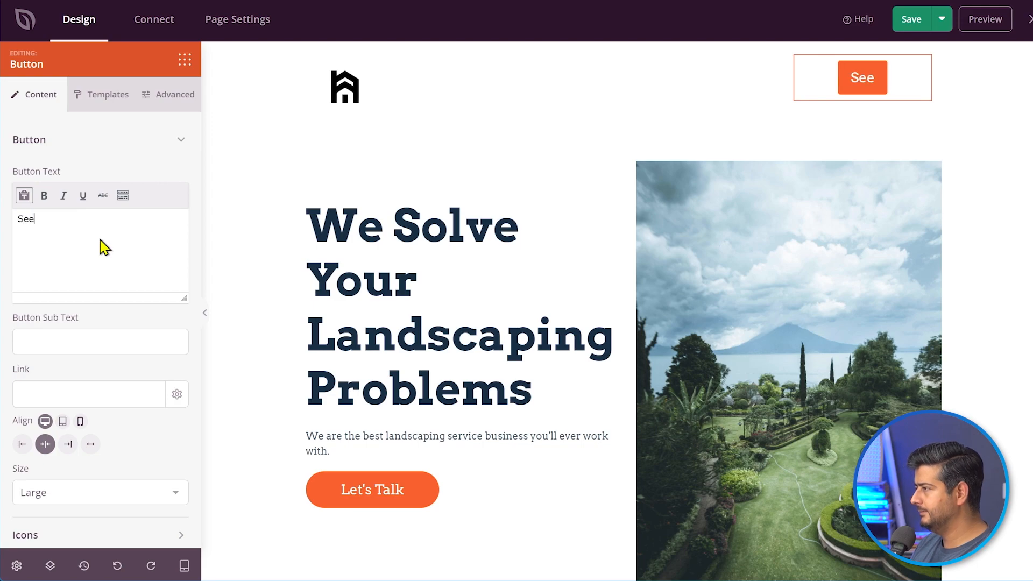
type("this busine")
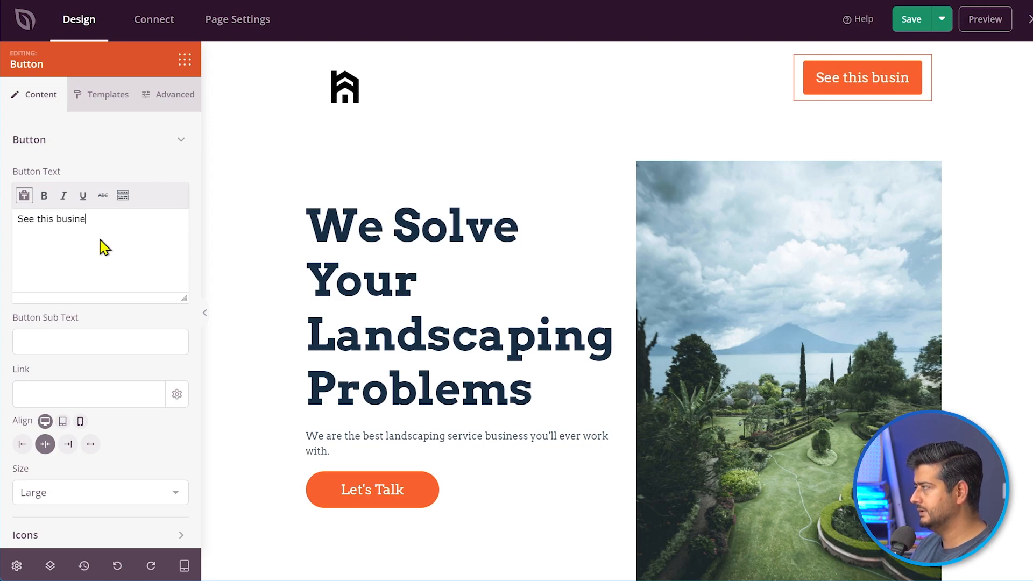
type("ss on Google")
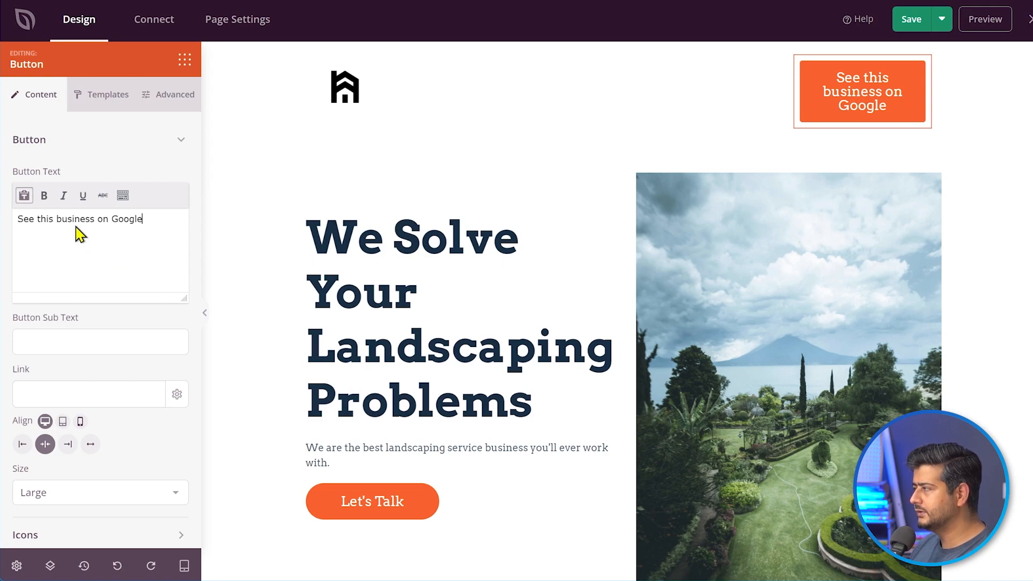
triple_click(160, 216)
type("Goog")
key("BackSpace")
key("BackSpace")
key("BackSpace")
type("oogle Bus")
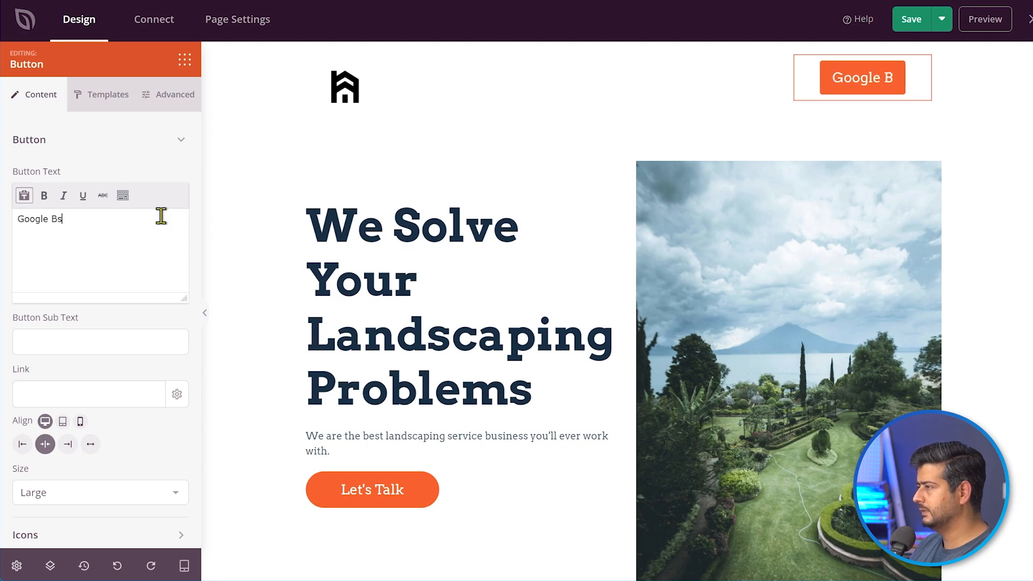
type("iness Listing")
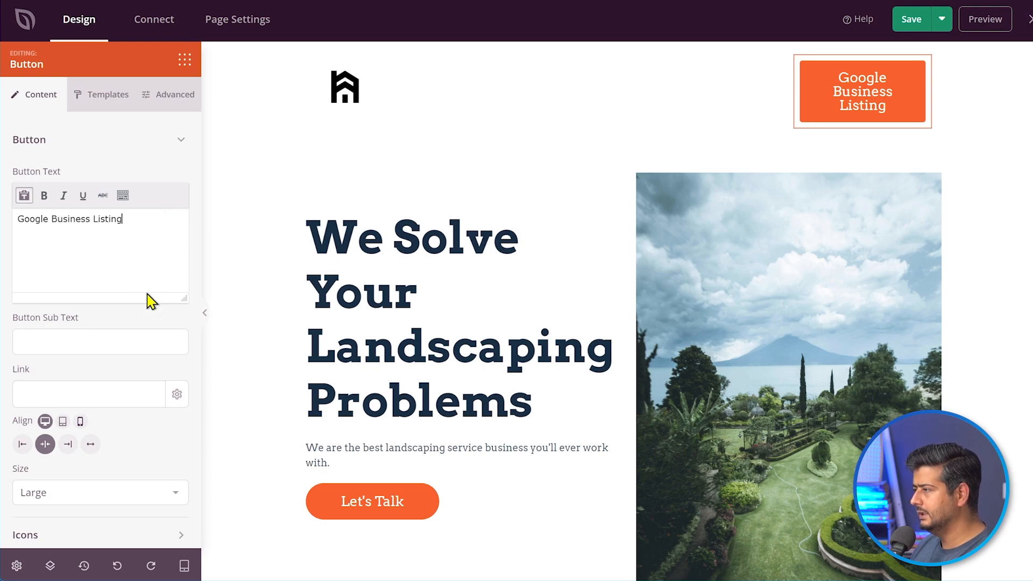
- Make the button Medium, link it to the pasted Google listing, opening in a new window
scroll(151, 304, "down", 1)
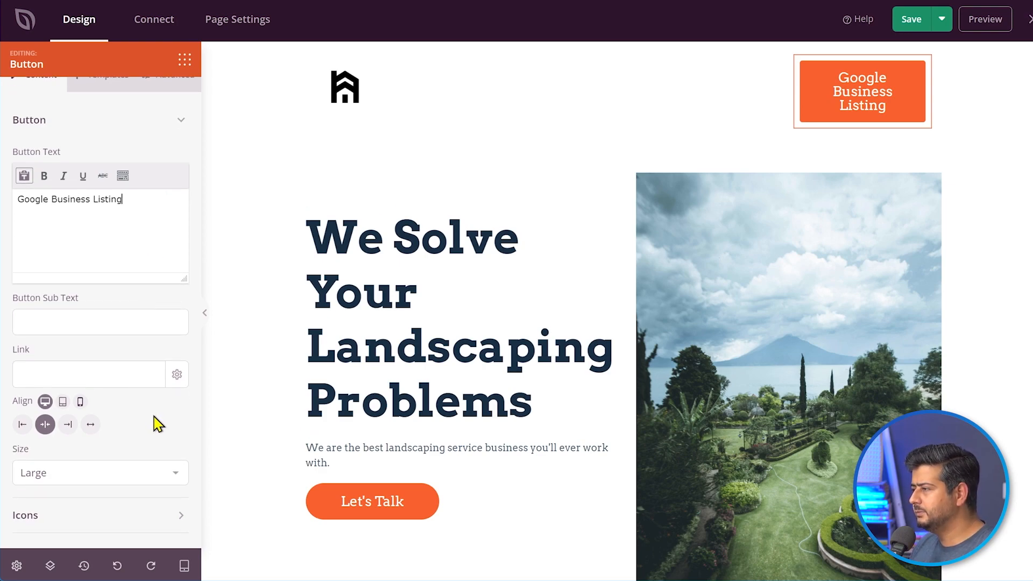
left_click(157, 475)
left_click(116, 258)
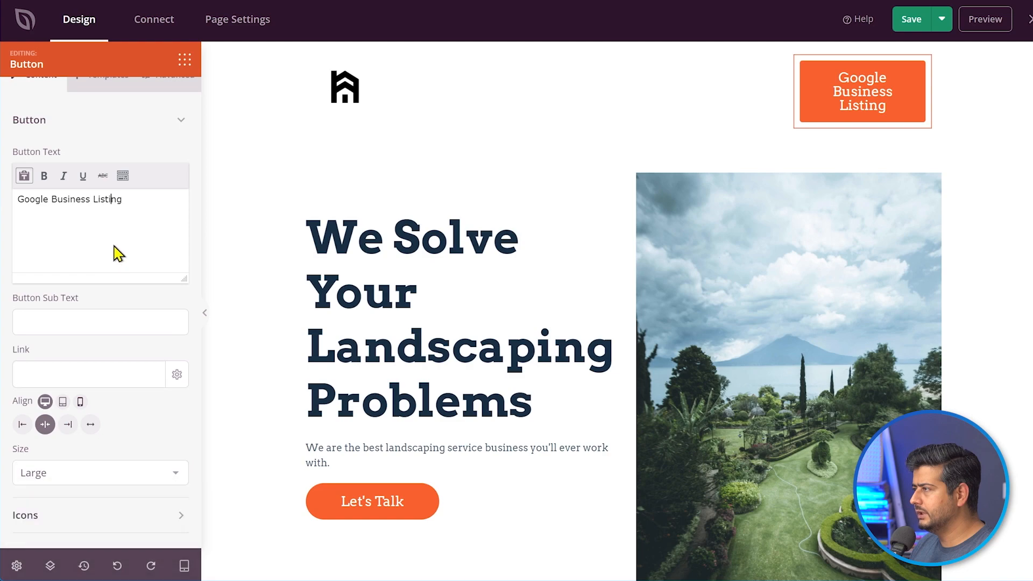
left_click(161, 472)
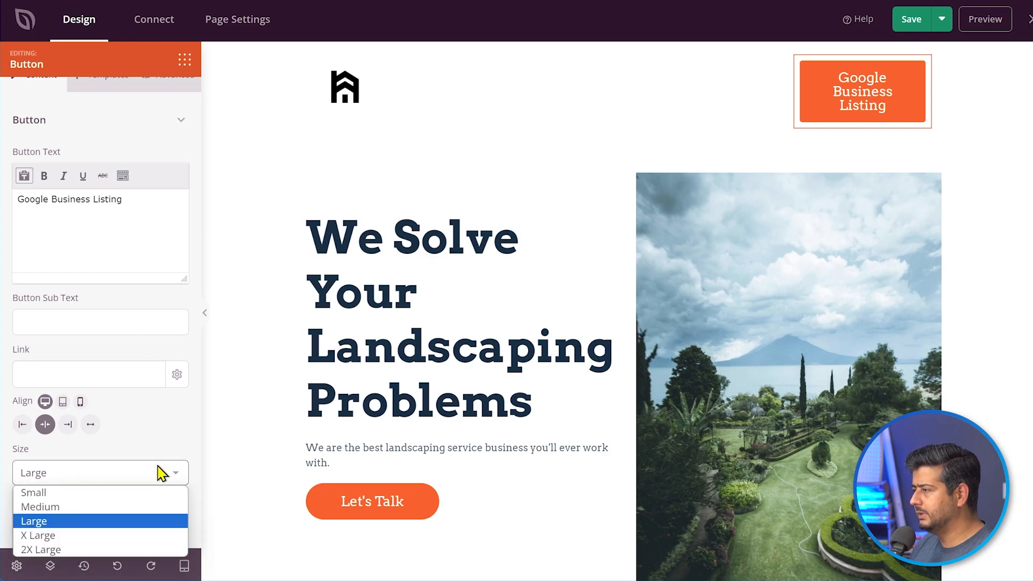
left_click(131, 507)
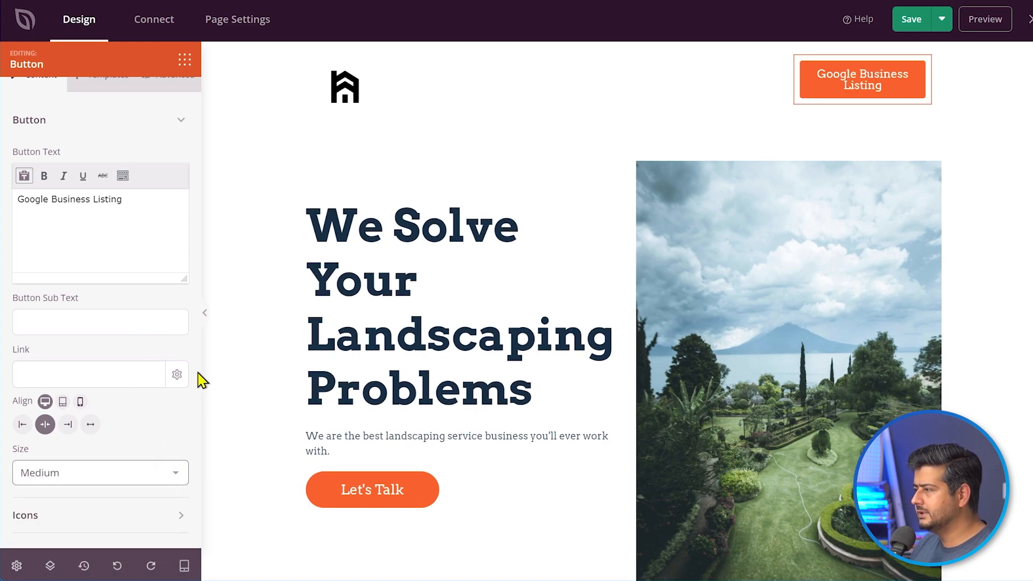
left_click(94, 383)
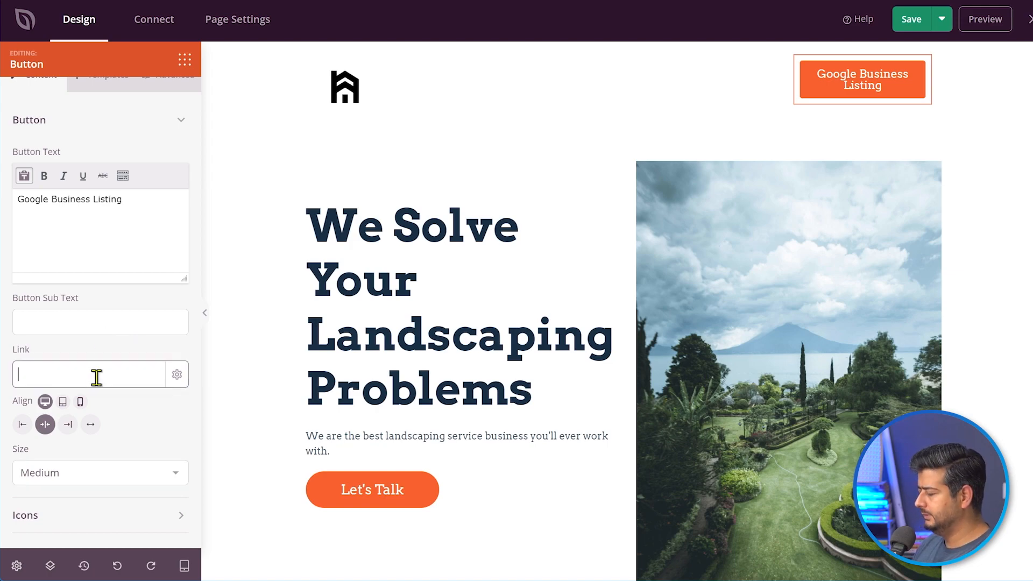
type("https://g.co/kgs/fw45DmT")
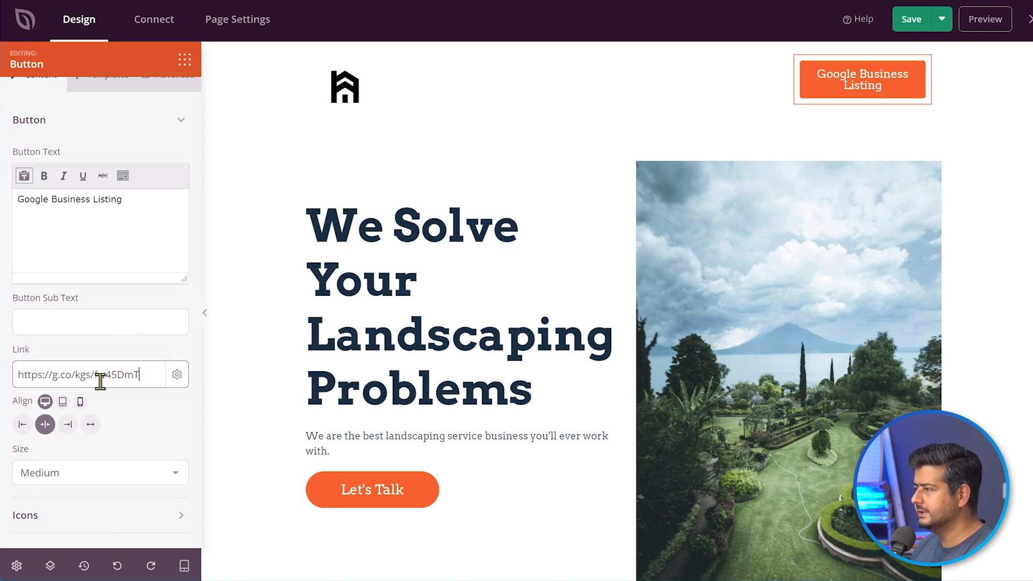
left_click(177, 377)
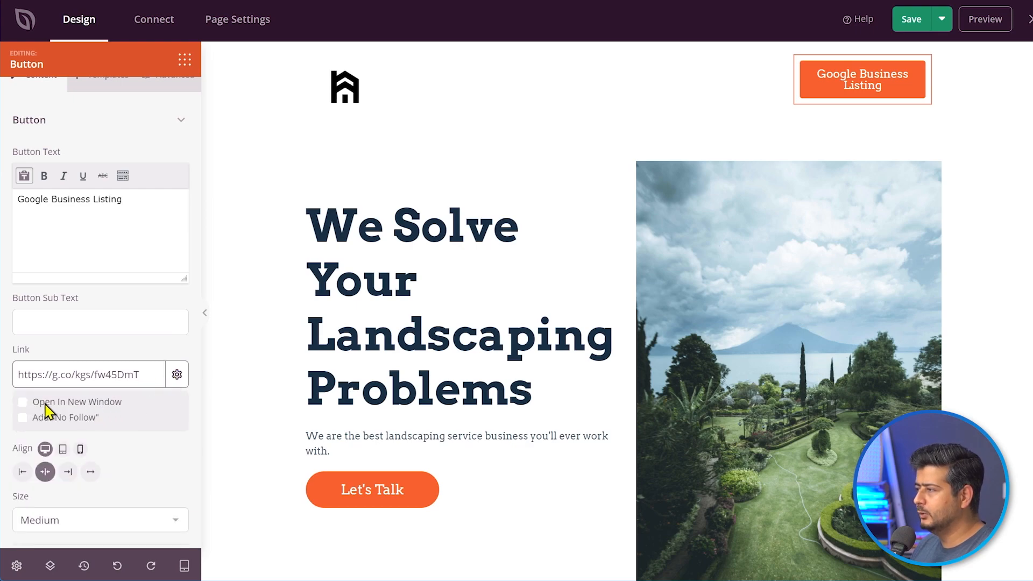
left_click(24, 402)
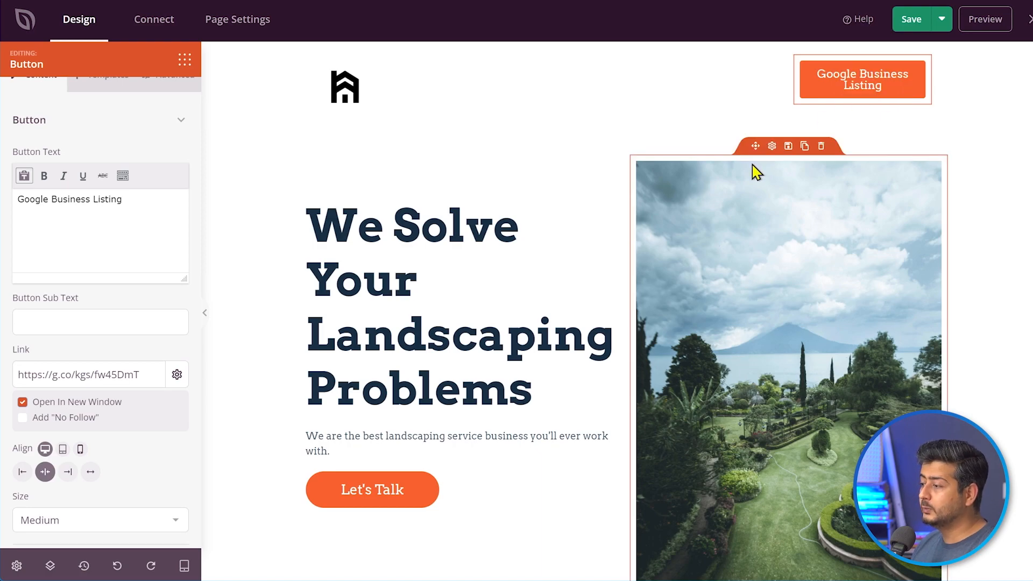
- Drag a Button block from the Blocks panel just above the Make an Inquiry heading
scroll(749, 178, "down", 10)
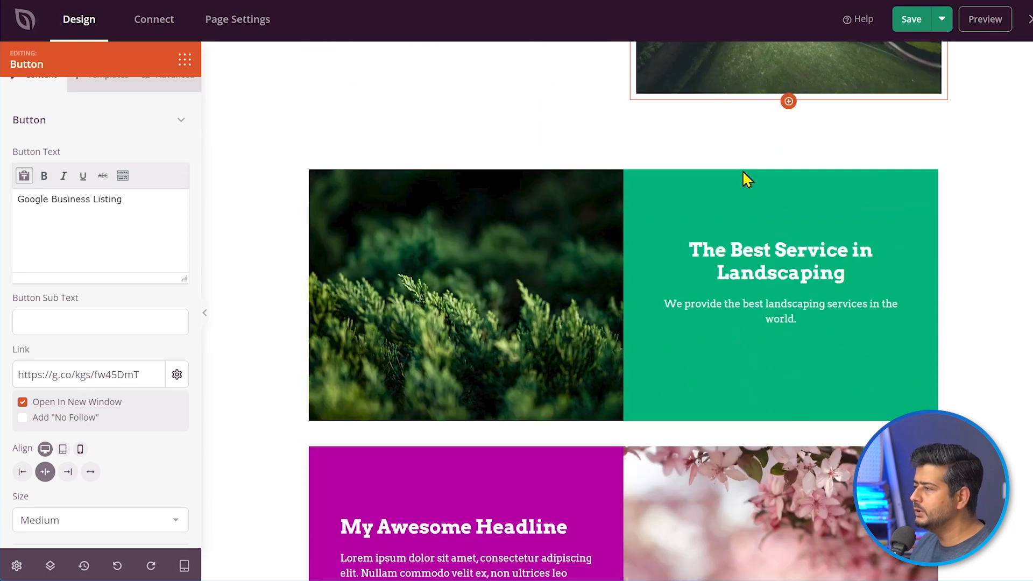
scroll(441, 182, "down", 12)
scroll(570, 129, "up", 3)
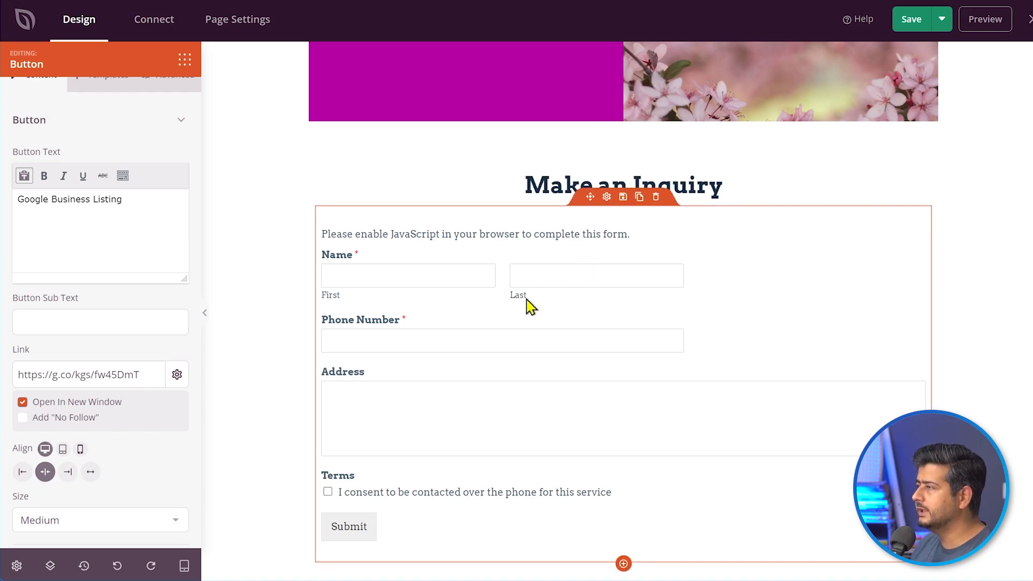
left_click(185, 61)
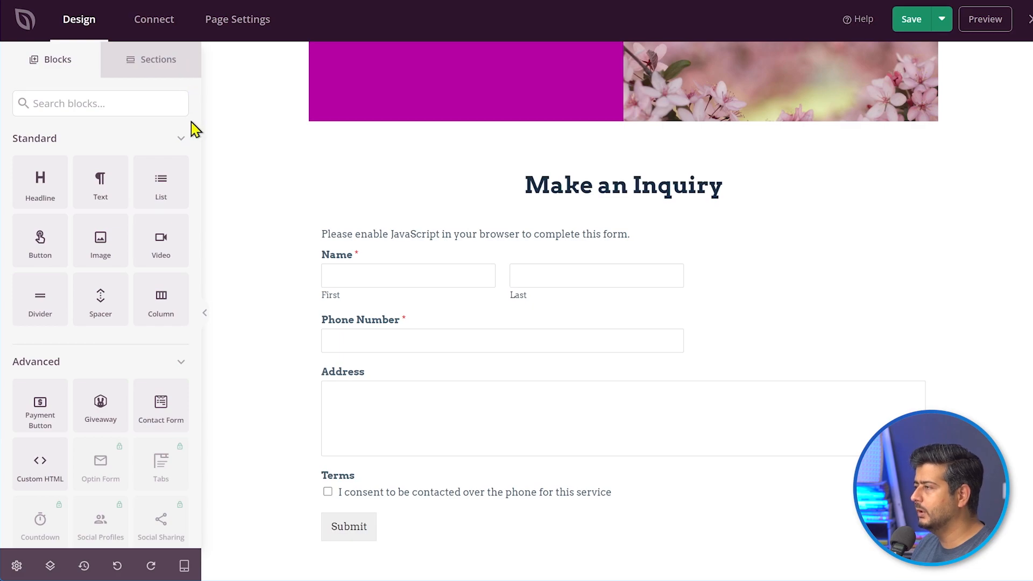
left_click_drag(39, 243, 638, 175)
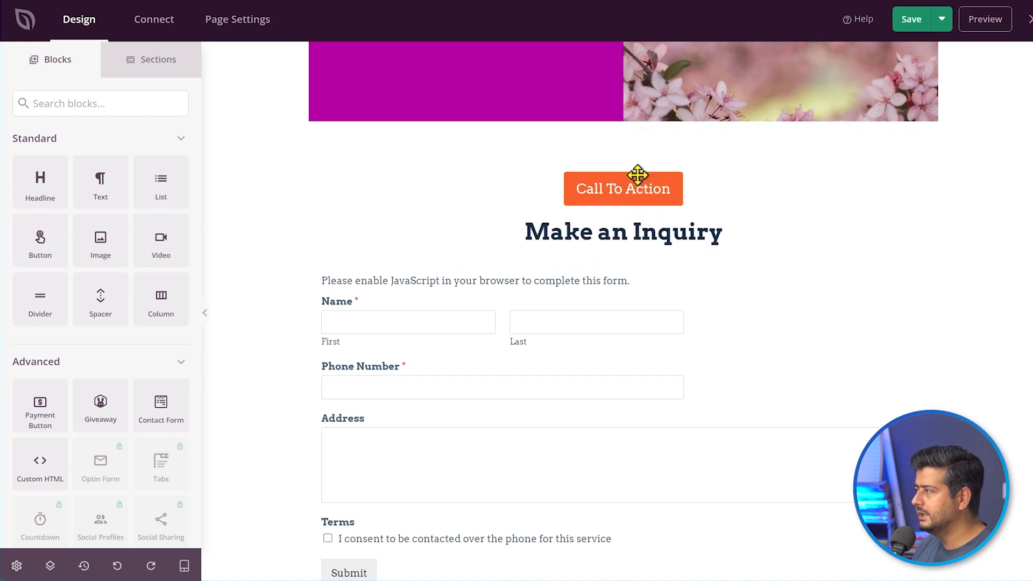
- Change the button text to 'Checkout my Business on Google' and raise its Border Radius for rounded corners
left_click(622, 196)
triple_click(87, 234)
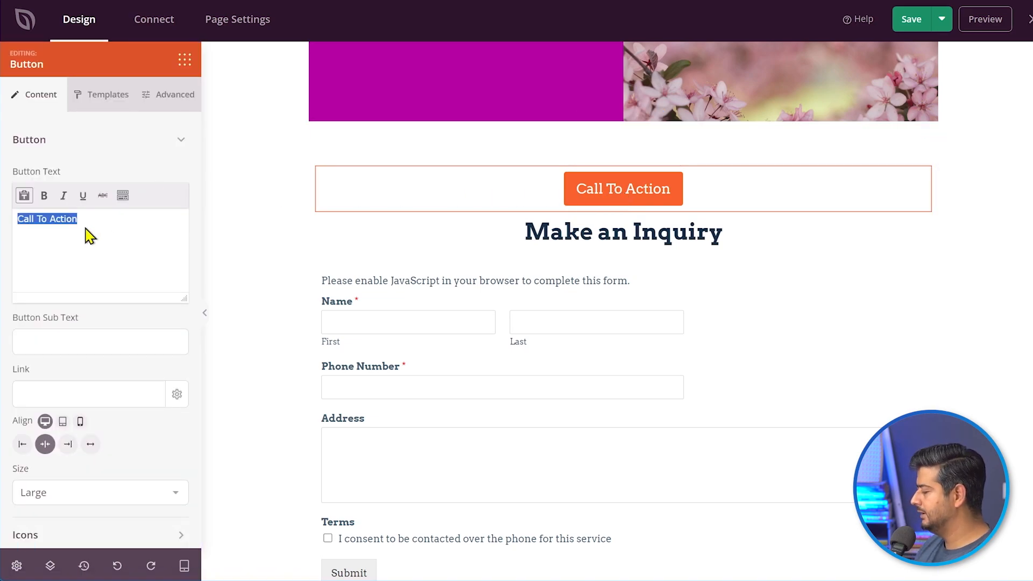
type("Checko")
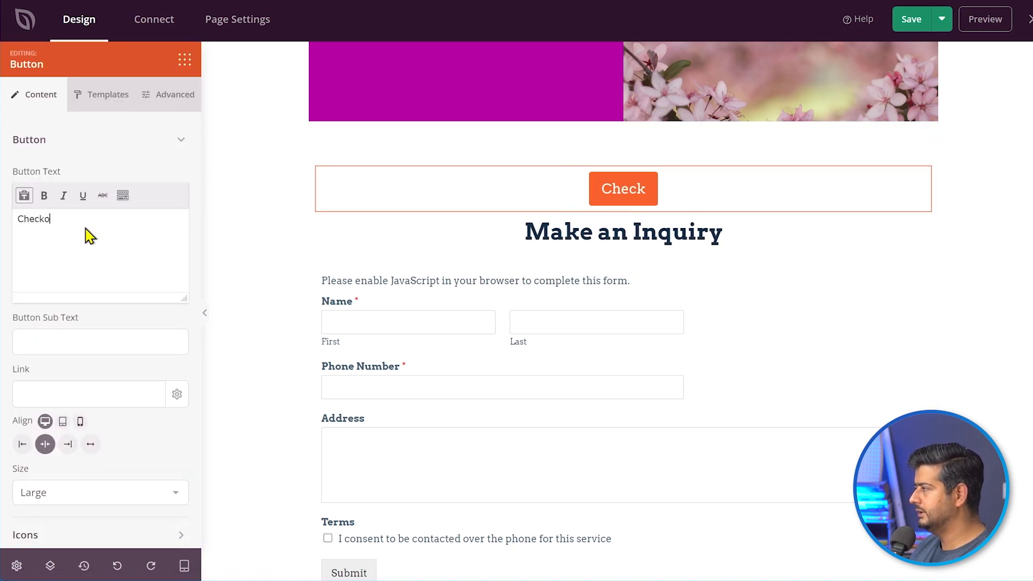
type("ut my Busin")
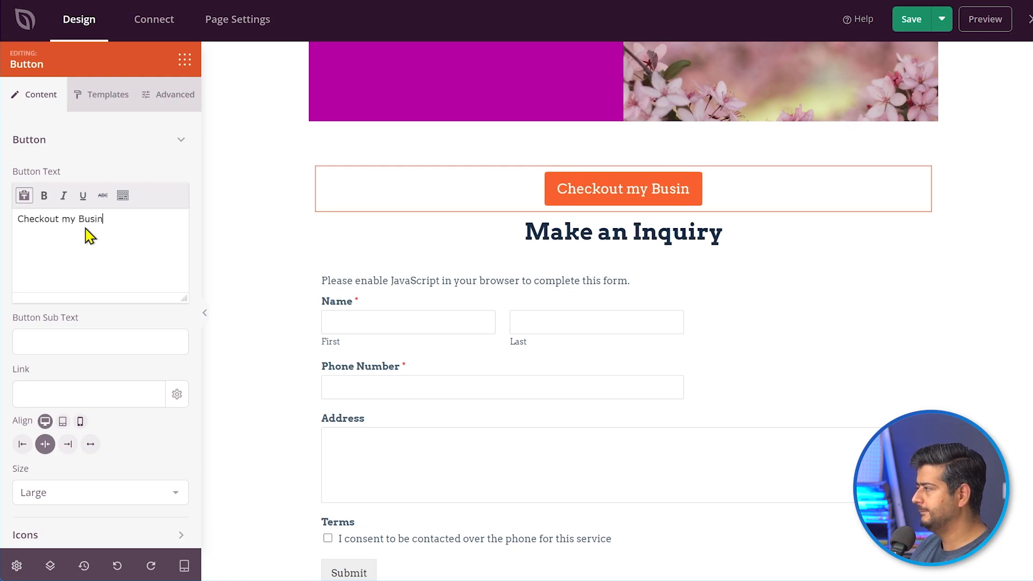
type("ess on G")
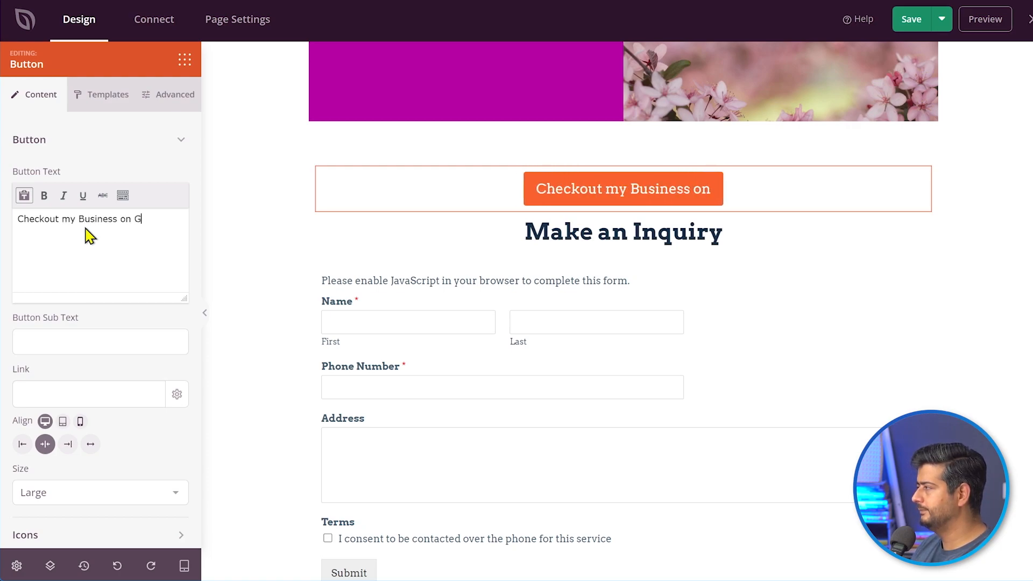
type("oogle")
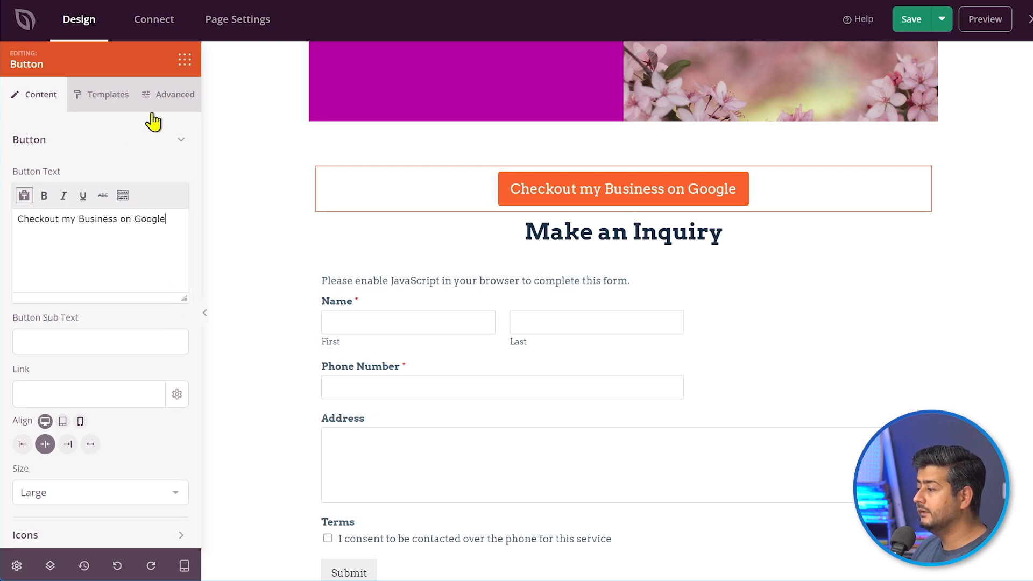
left_click(97, 99)
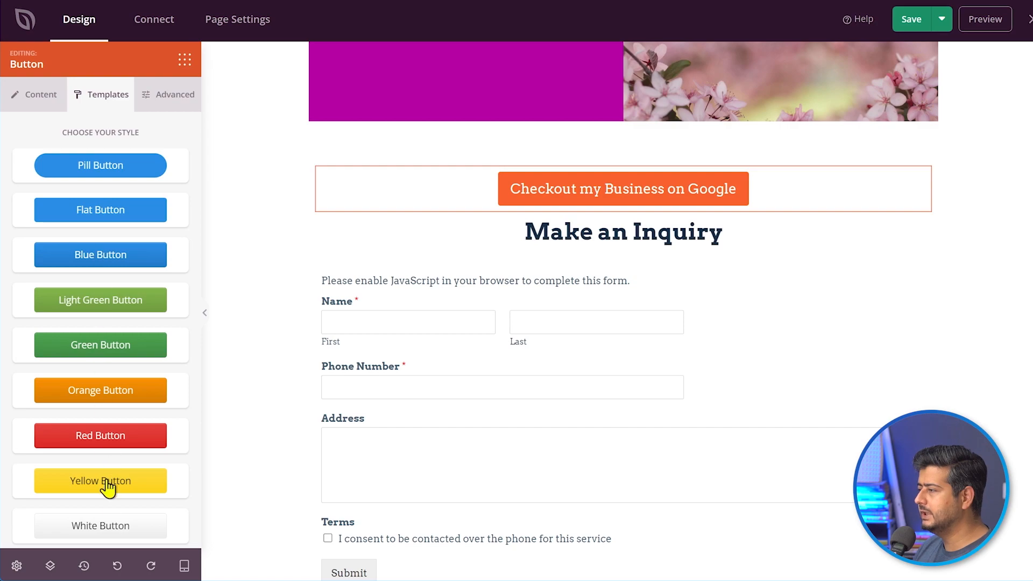
left_click(161, 98)
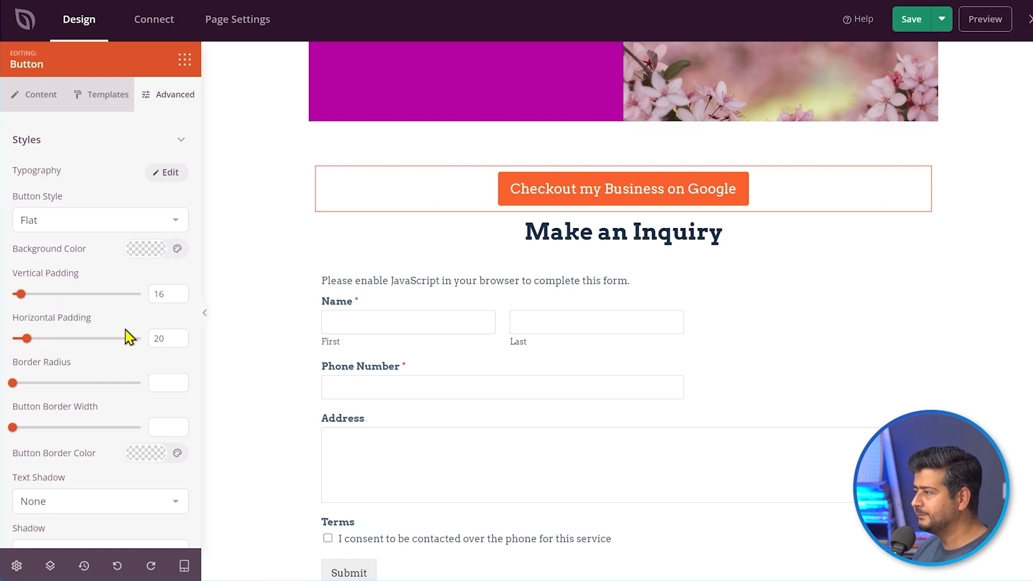
left_click_drag(14, 383, 27, 383)
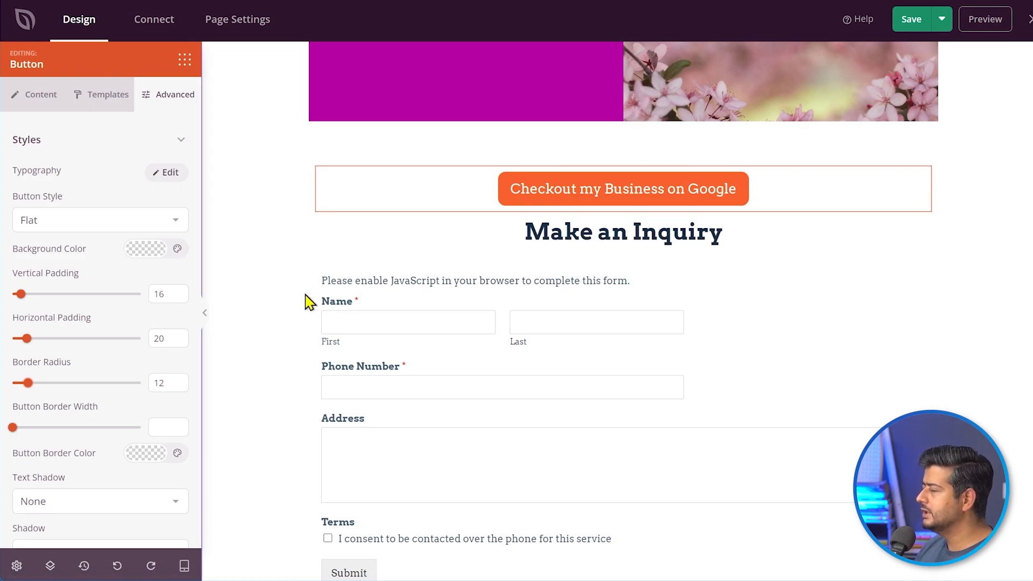
left_click(38, 95)
left_click(76, 395)
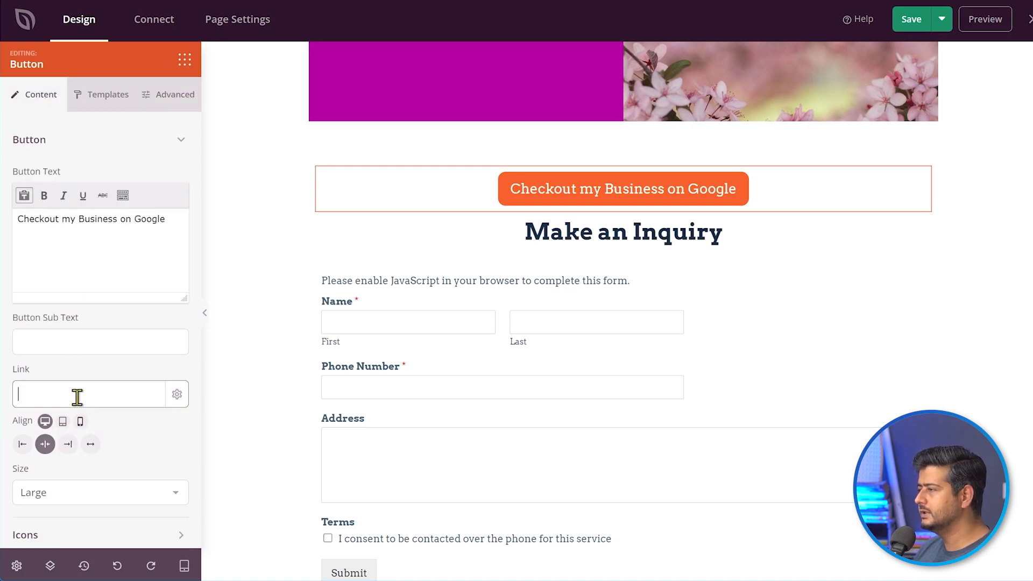
type("https://g.co/kgs/fw45DmT")
left_click(177, 395)
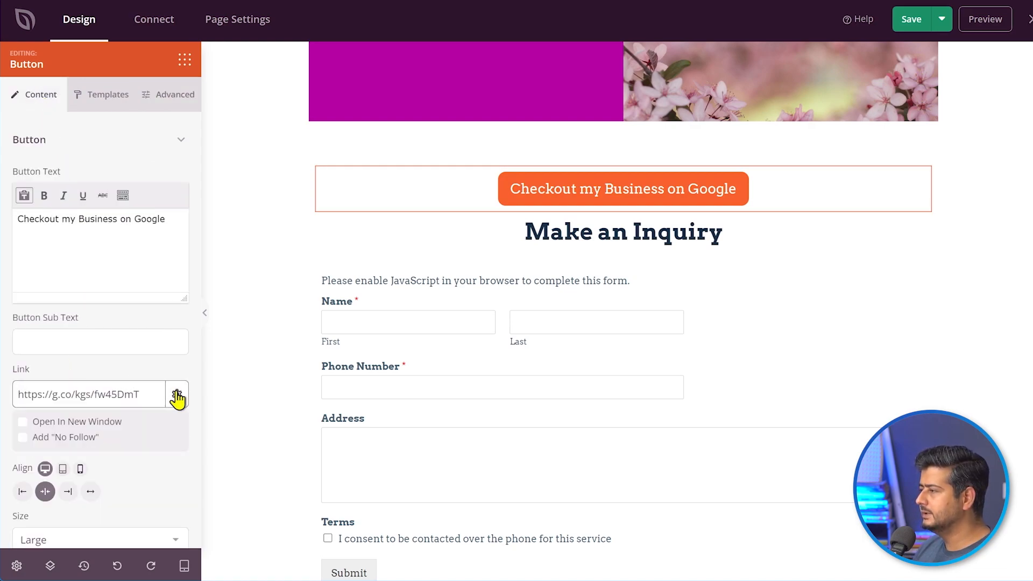
left_click(22, 423)
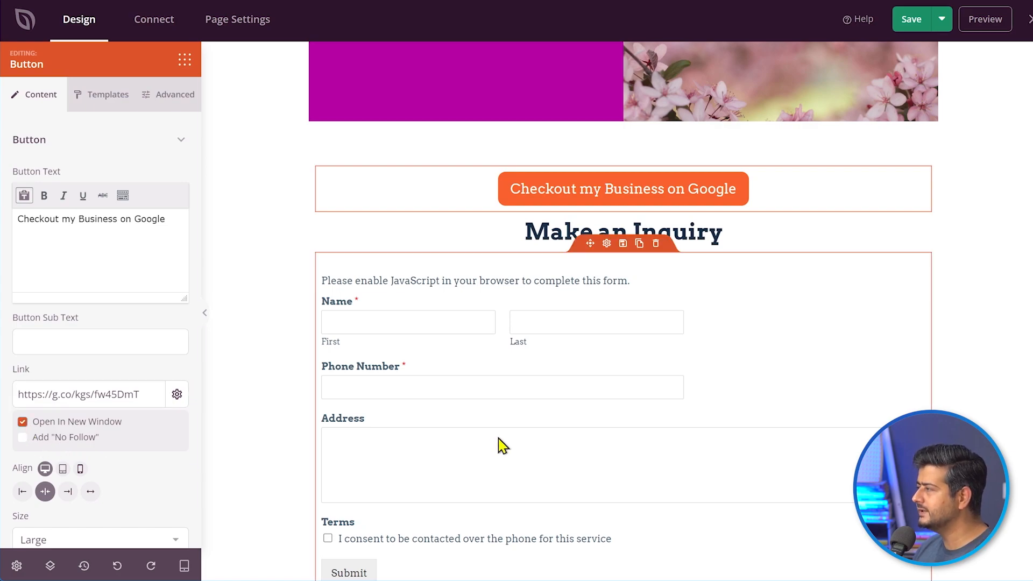
scroll(503, 445, "up", 15)
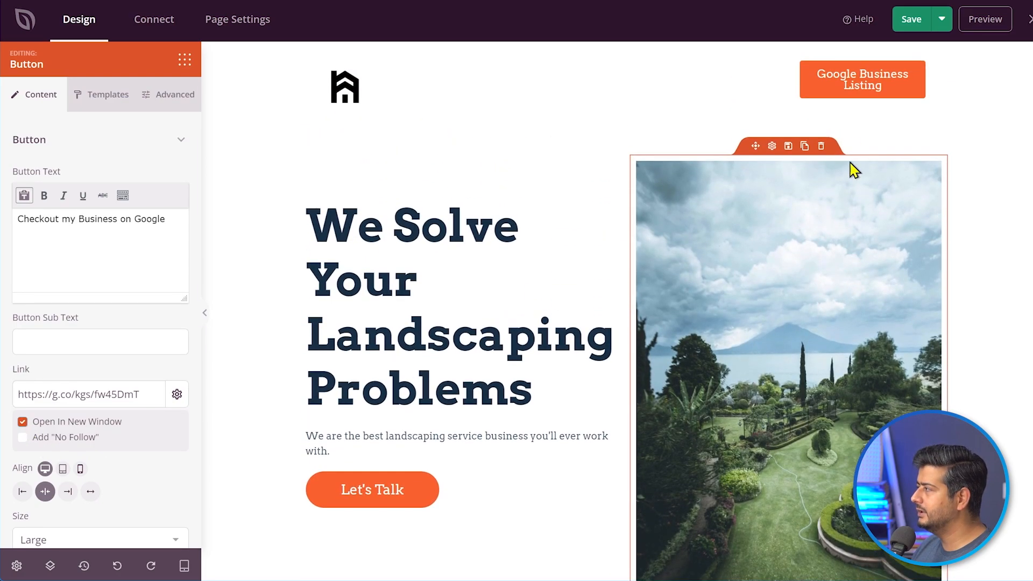
- Check the header and pre-form Google listing buttons on the page, then save the SeedProd page
scroll(729, 269, "down", 12)
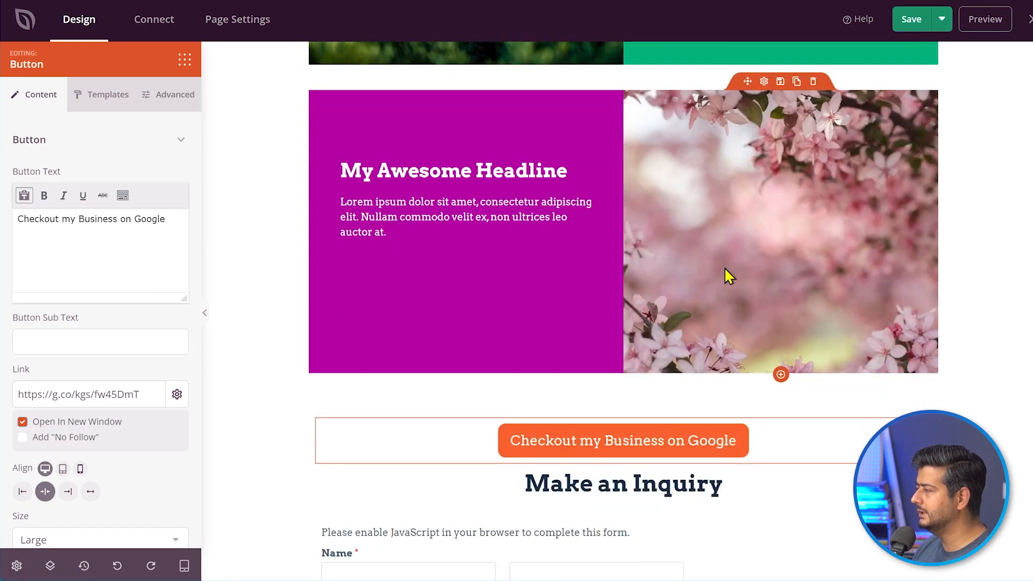
scroll(724, 269, "down", 6)
scroll(661, 260, "up", 5)
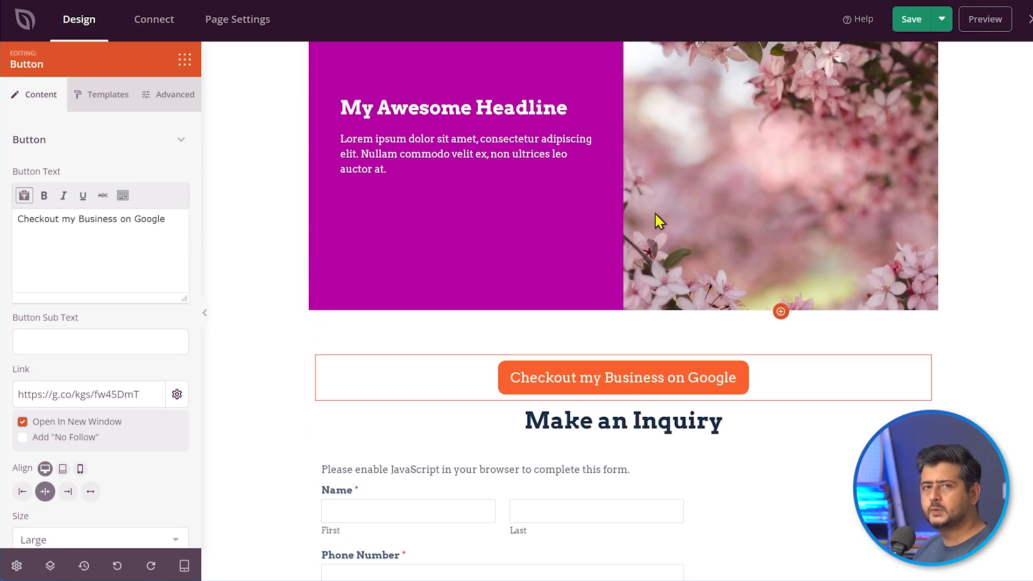
scroll(654, 226, "up", 8)
scroll(604, 208, "up", 4)
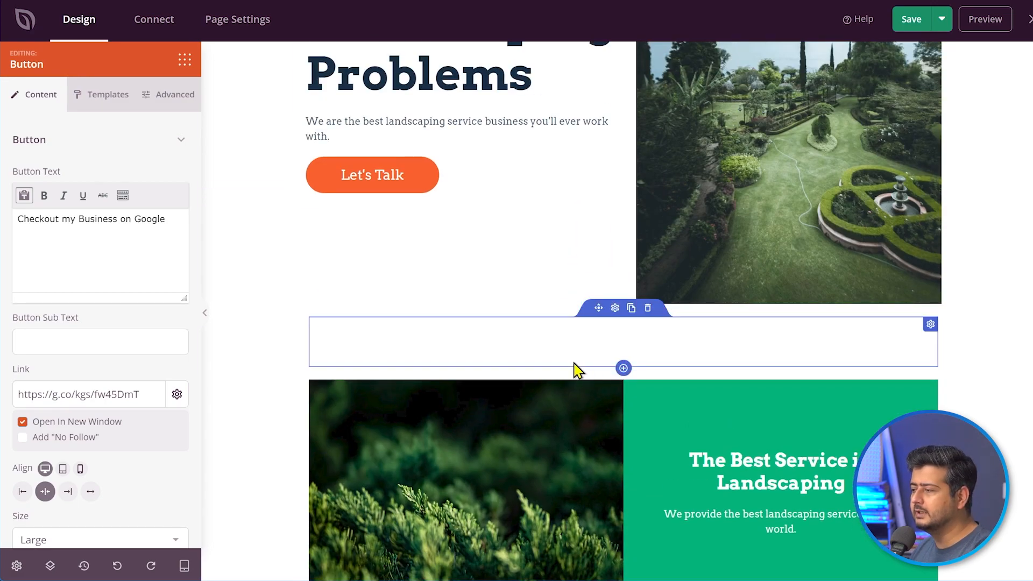
scroll(584, 390, "up", 6)
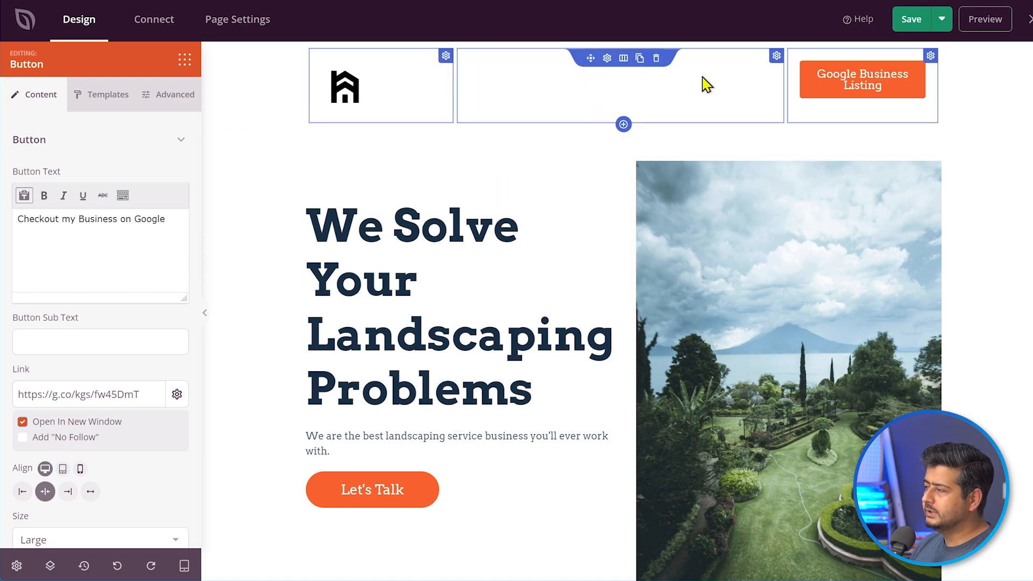
scroll(671, 330, "down", 12)
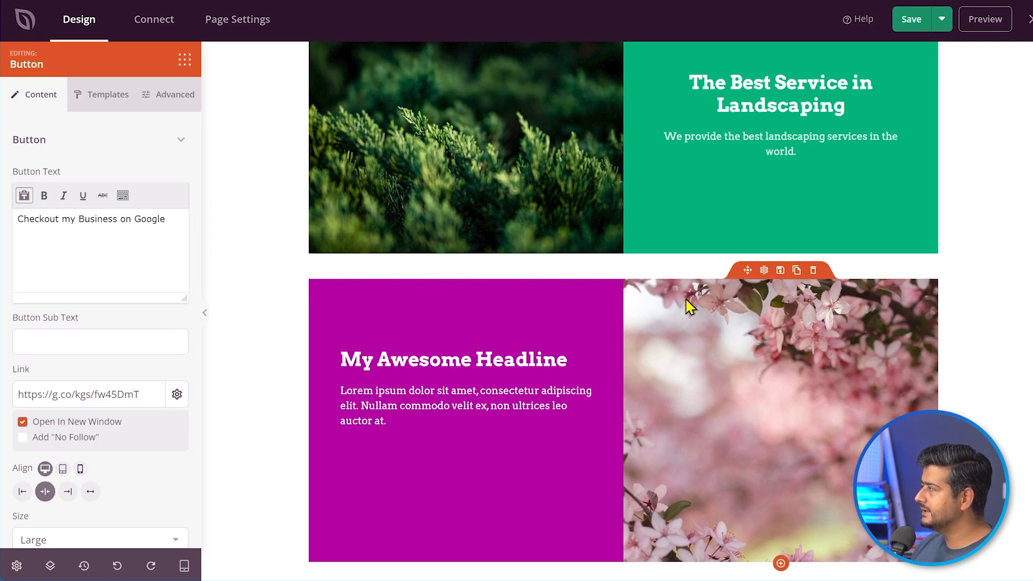
scroll(699, 269, "up", 10)
left_click(914, 22)
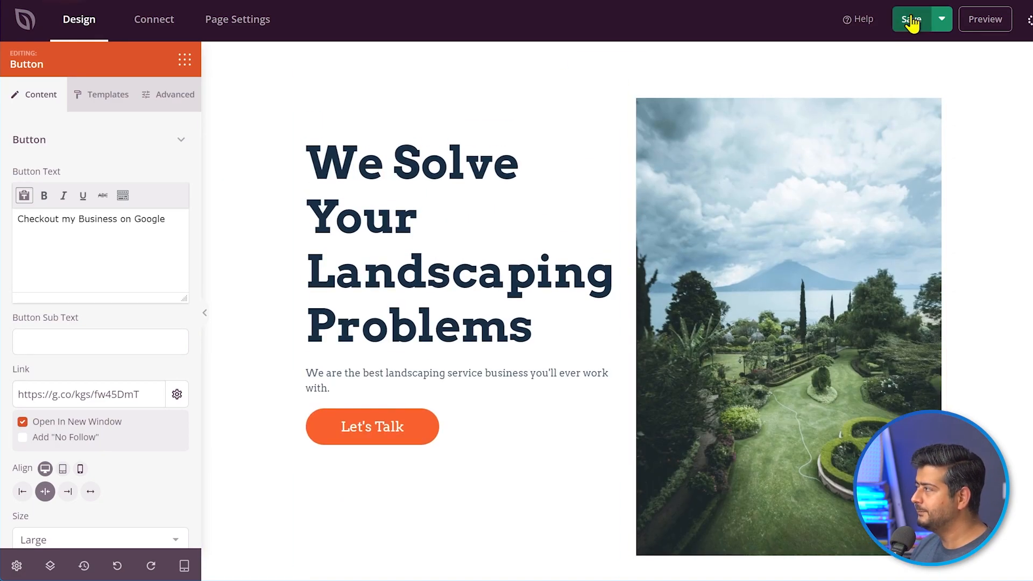
- On the live page, test the header's Google Business Listing button link
scroll(791, 263, "up", 2)
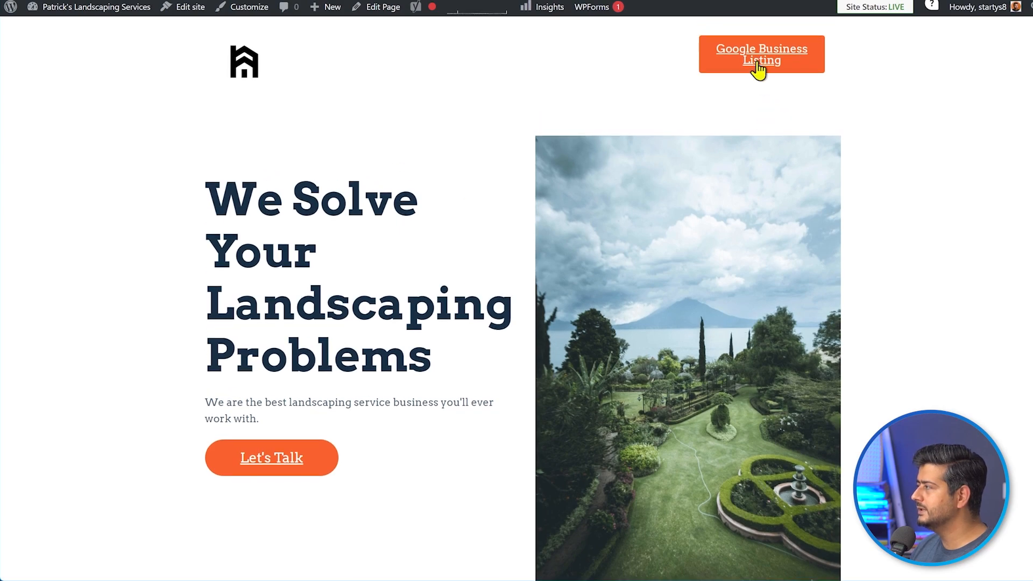
left_click(762, 59)
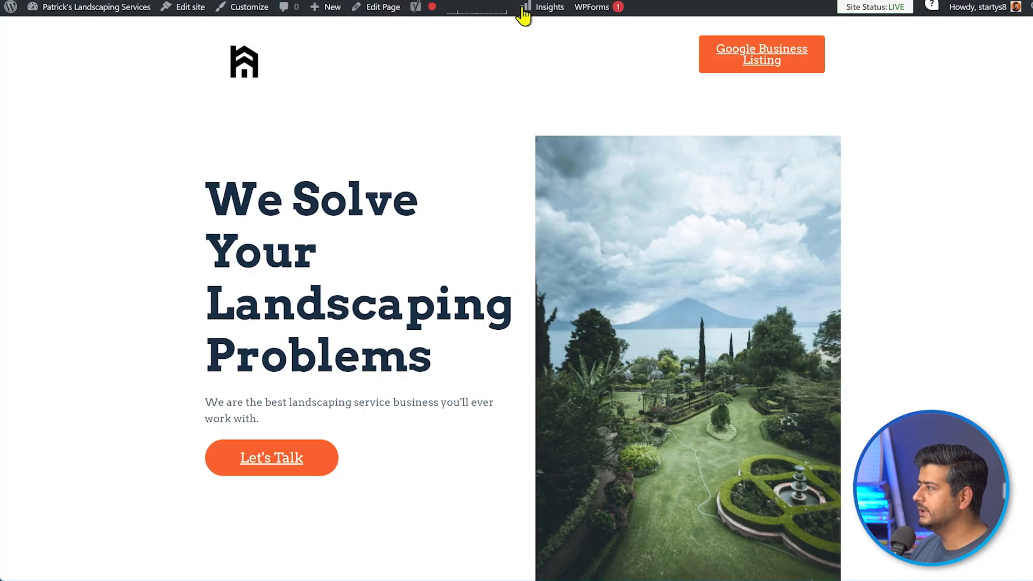
- Scroll down the Alamo City Tree Service & Landscaping Google profile
scroll(434, 156, "down", 15)
scroll(435, 174, "down", 4)
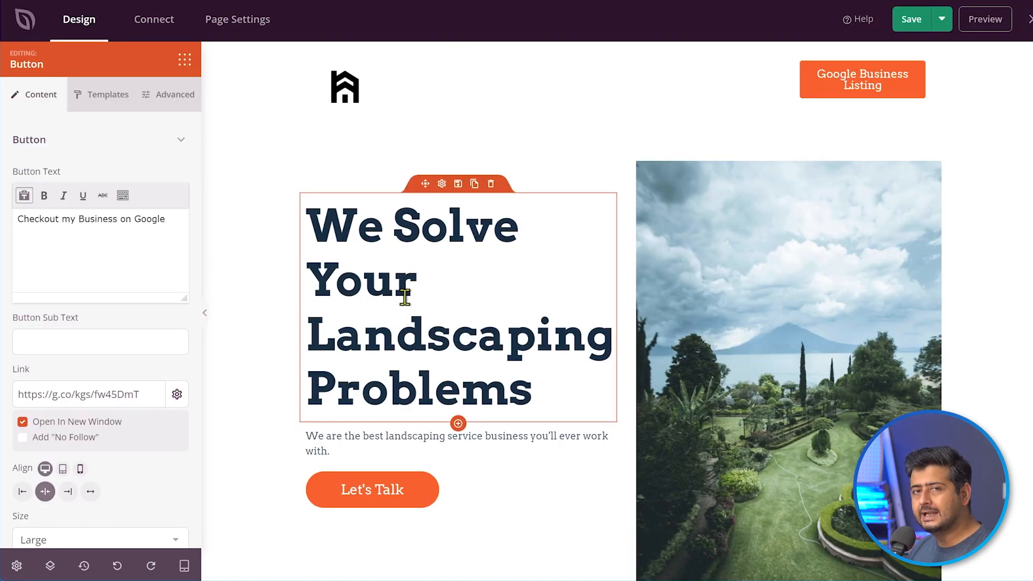
scroll(404, 312, "down", 8)
scroll(442, 333, "down", 8)
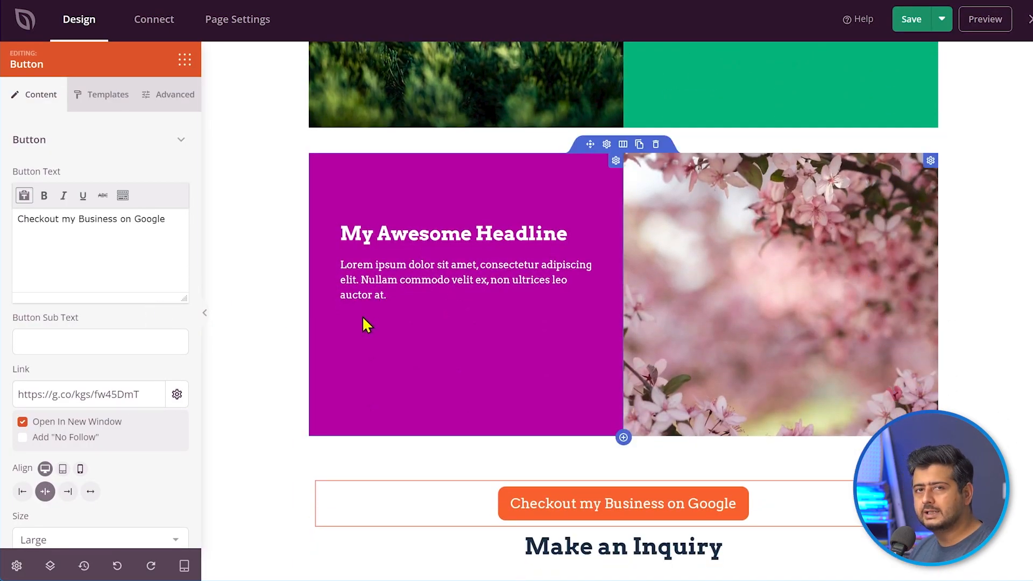
scroll(323, 350, "down", 7)
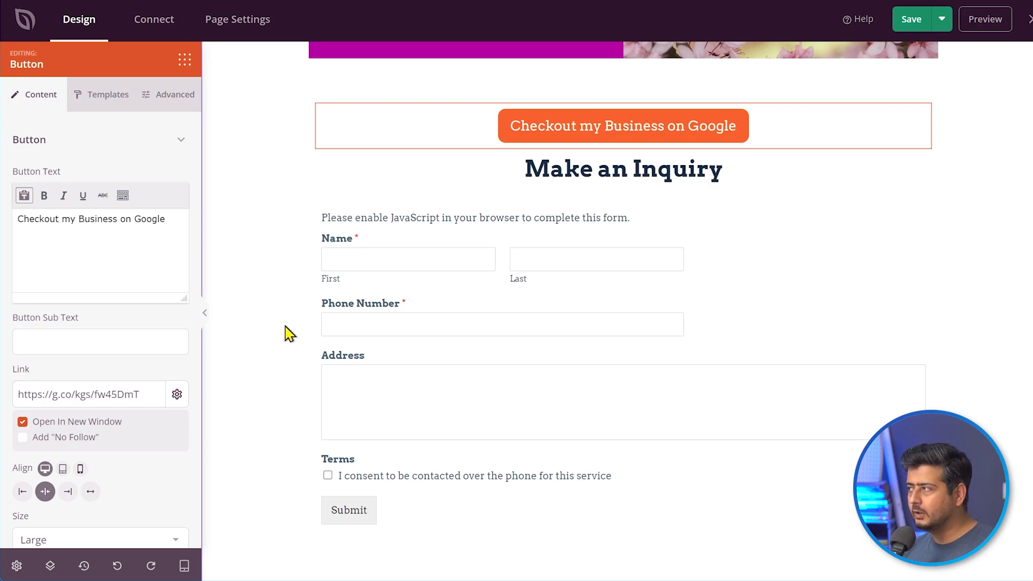
scroll(287, 334, "up", 15)
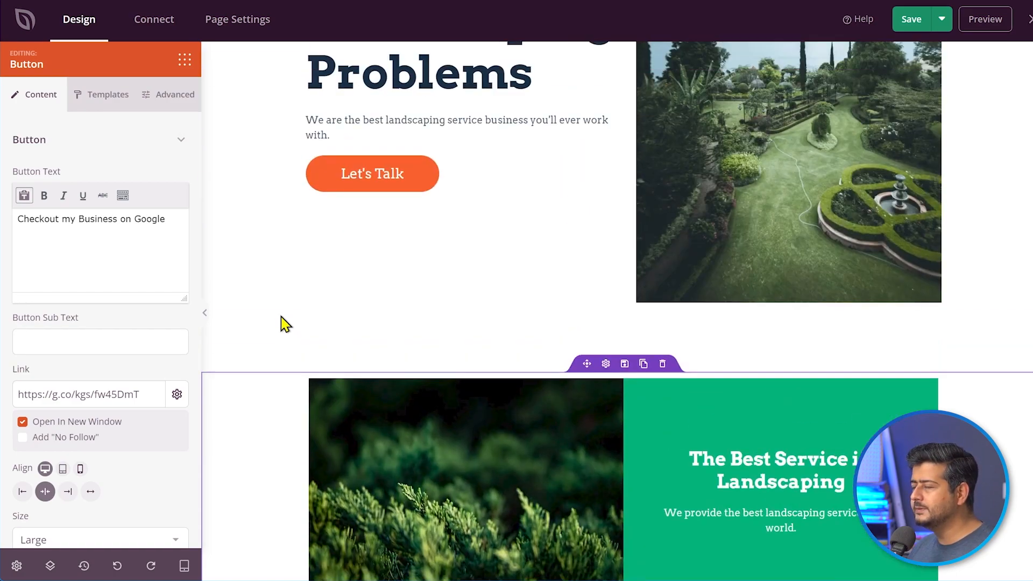